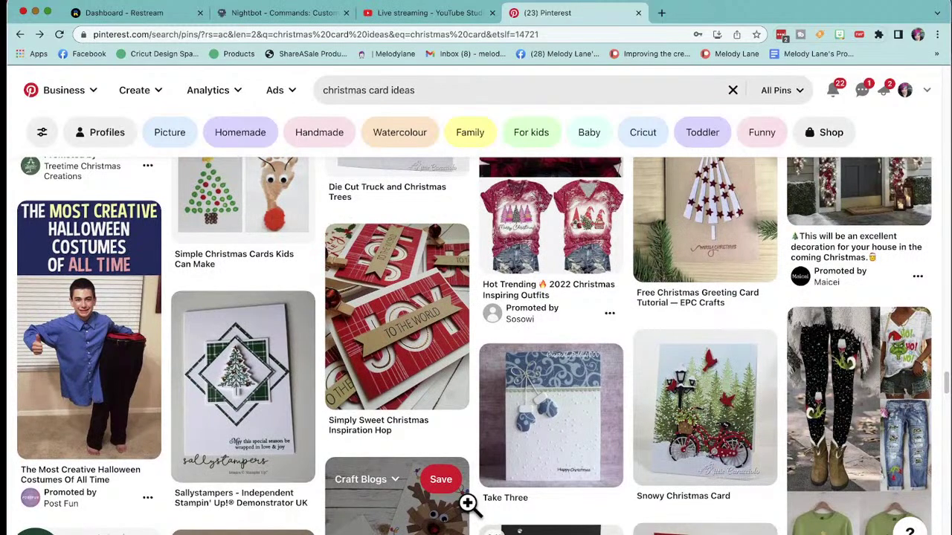
Look through the Pinterest results for christmas card ideas for card design inspiration.
scroll(468, 504, "down", 1)
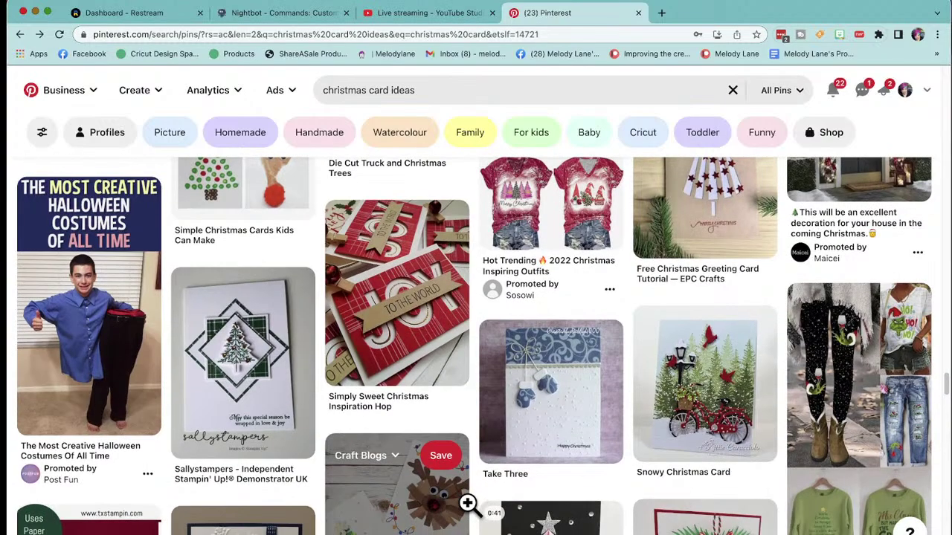
scroll(468, 503, "down", 3)
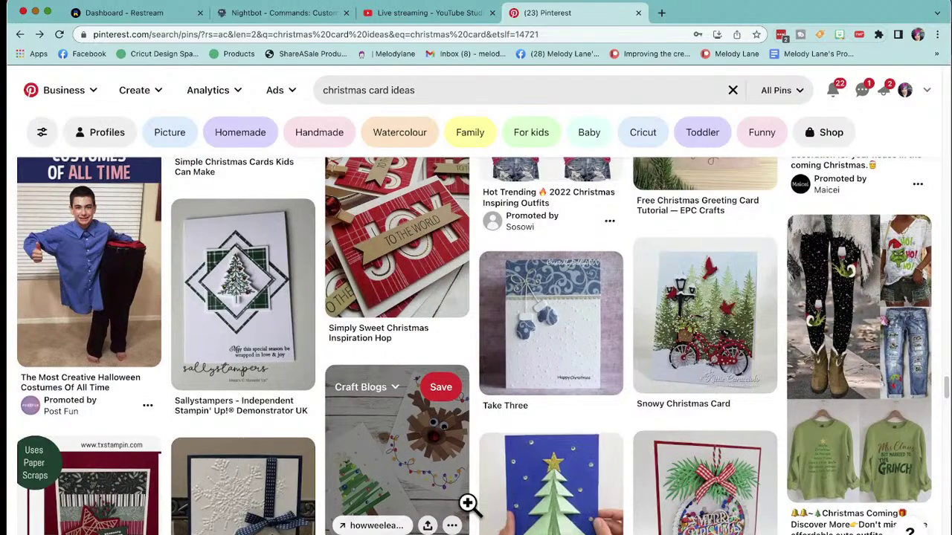
scroll(468, 503, "down", 3)
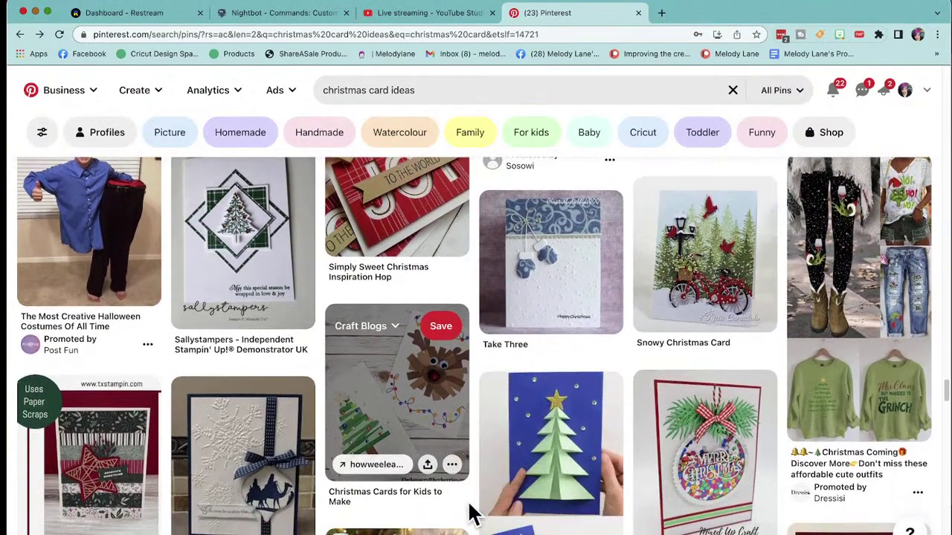
scroll(470, 514, "down", 3)
scroll(470, 513, "down", 4)
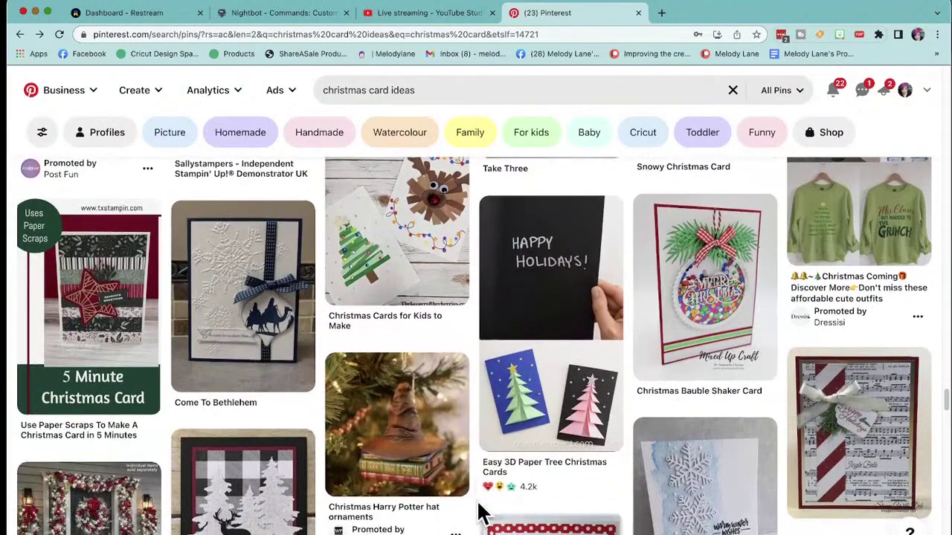
scroll(479, 511, "down", 1)
scroll(480, 513, "down", 2)
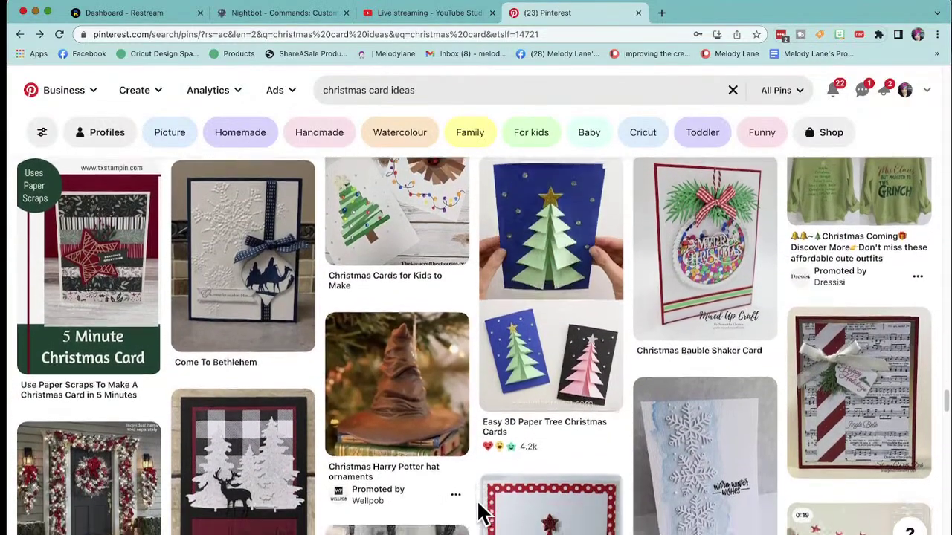
scroll(480, 514, "down", 4)
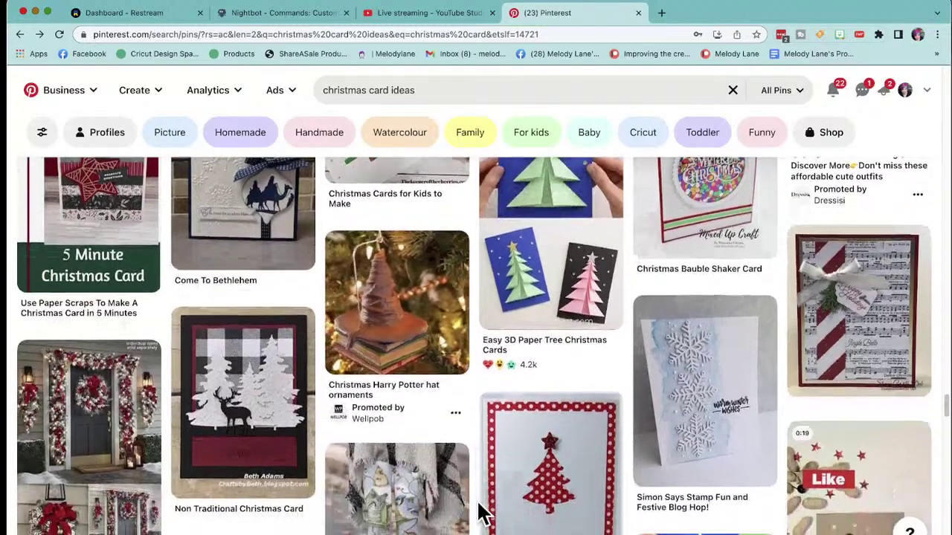
scroll(480, 513, "down", 1)
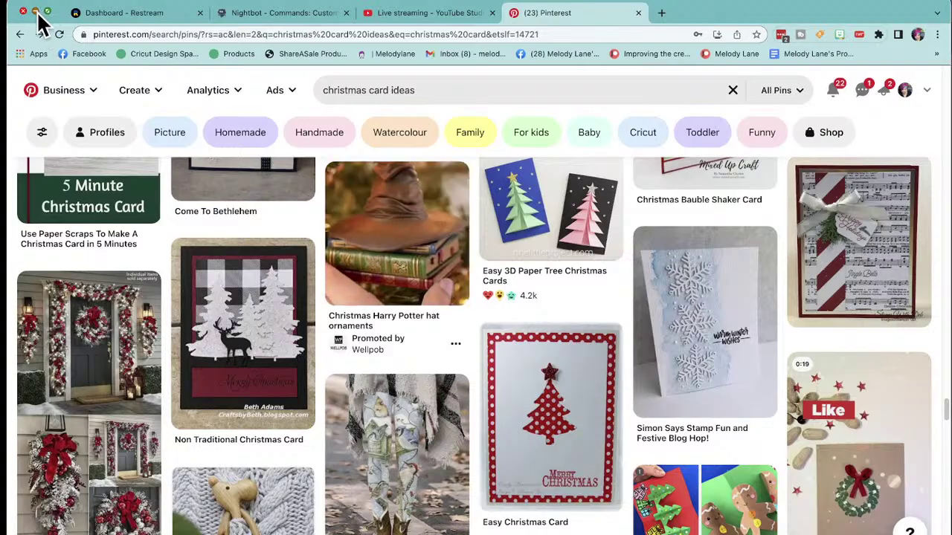
scroll(478, 385, "down", 3)
scroll(479, 384, "down", 10)
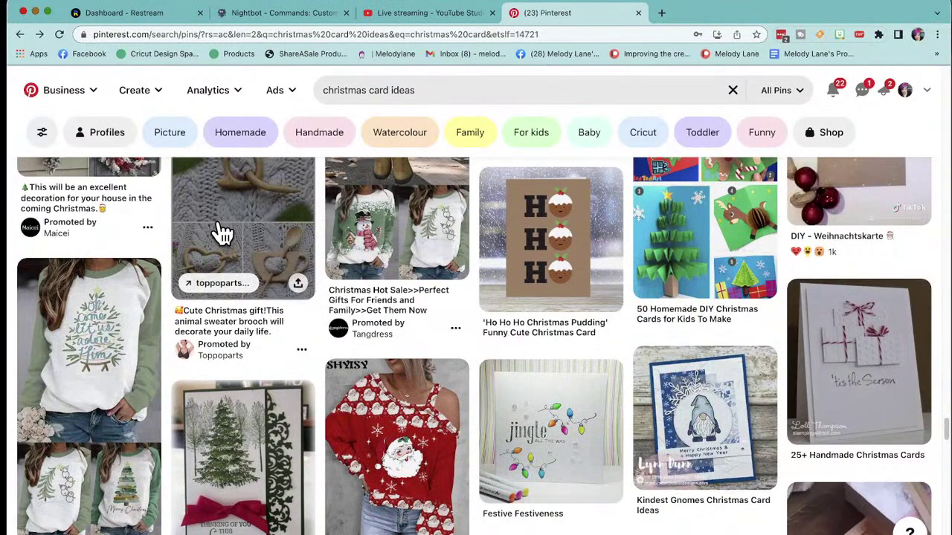
Switch to Cricut Design Space and insert a sharp-cornered square shape on the blank canvas.
left_click(35, 12)
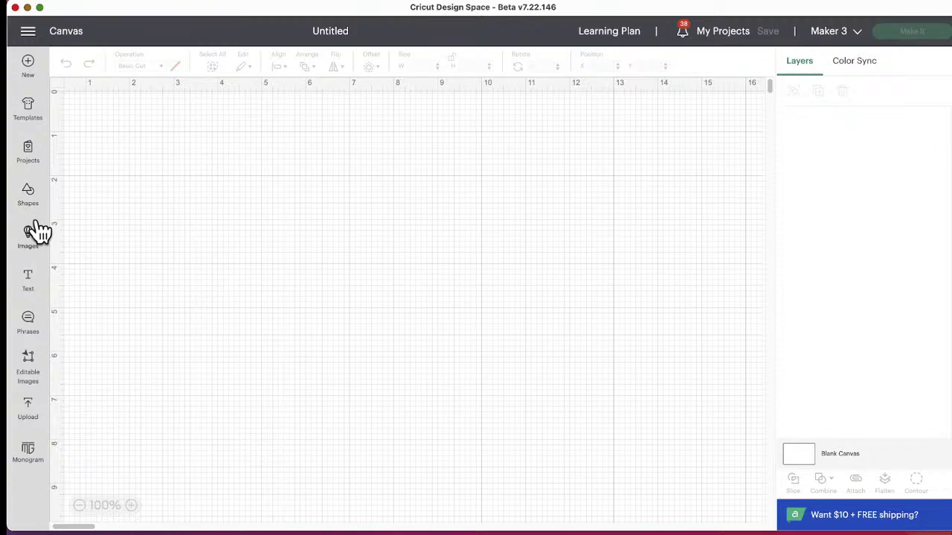
left_click(29, 192)
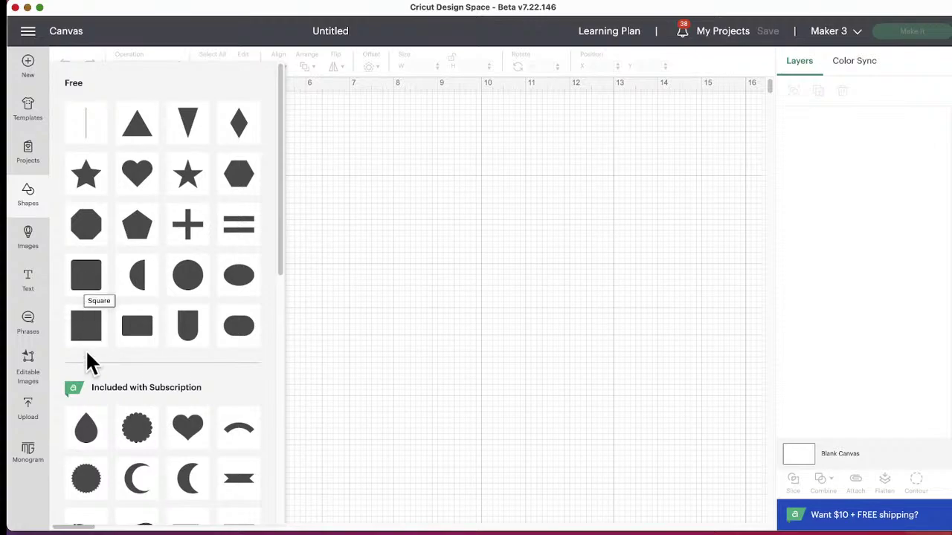
left_click(86, 327)
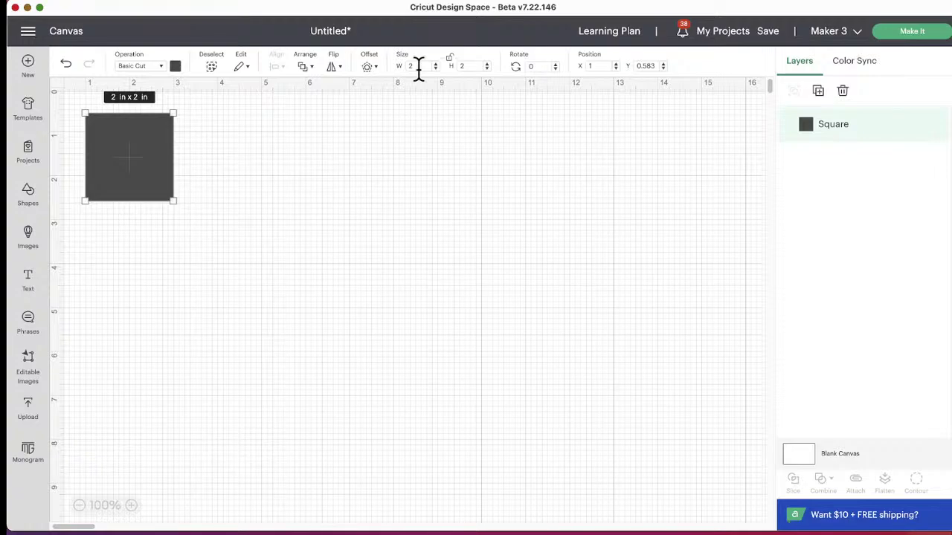
Set the square's size to 10 in wide by 7 in high and move it toward the middle of the canvas.
left_click(421, 67)
type("10")
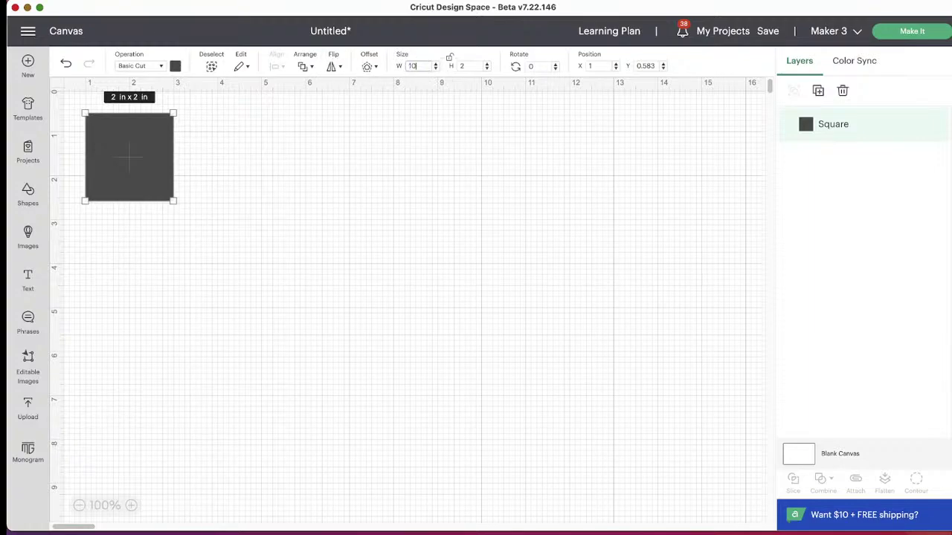
left_click(467, 66)
type("7")
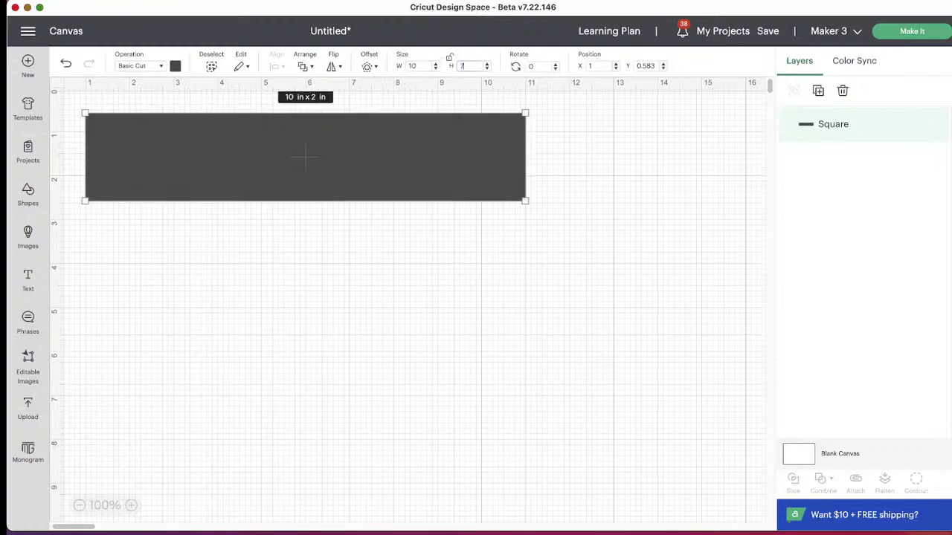
key("Return")
left_click_drag(422, 252, 429, 278)
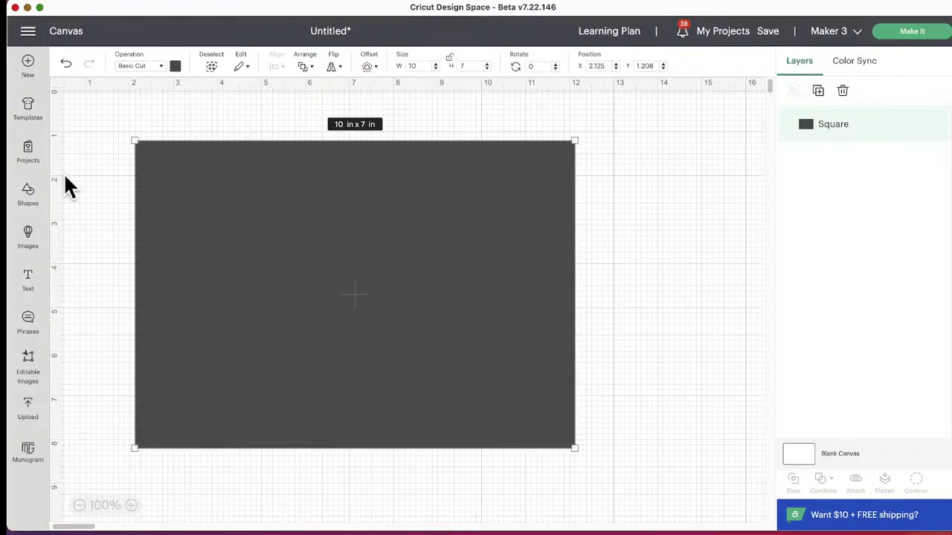
Recolor the 10 x 7 in card base to a custom red and reposition it near the canvas's upper-left area.
left_click(175, 66)
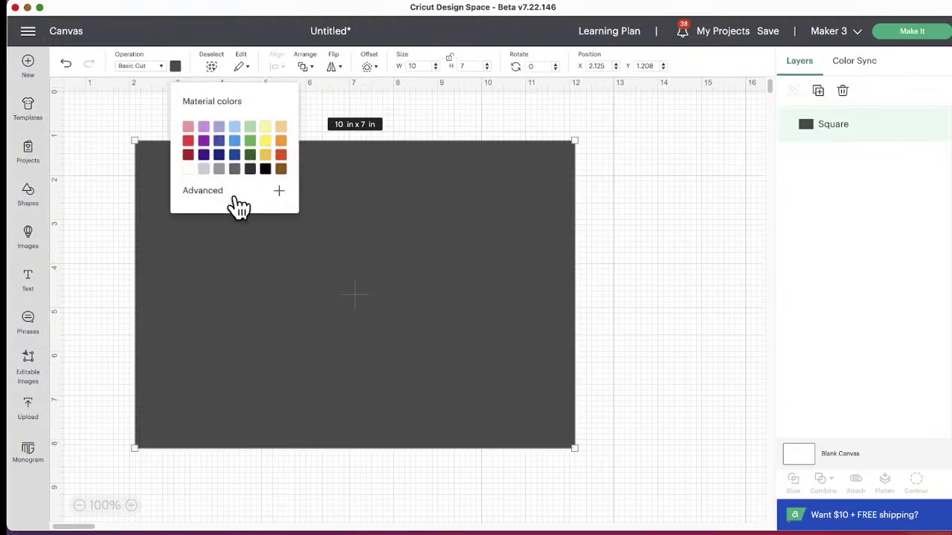
left_click(188, 126)
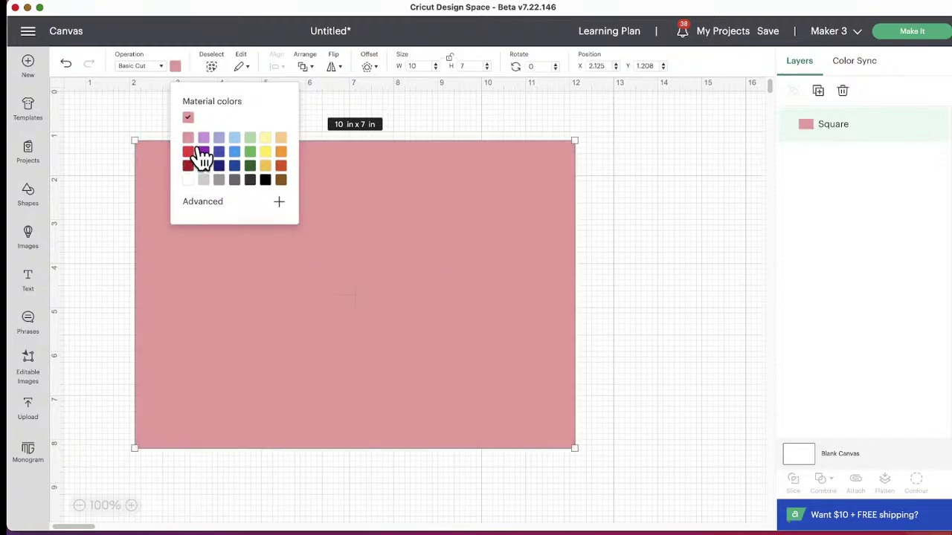
left_click(277, 209)
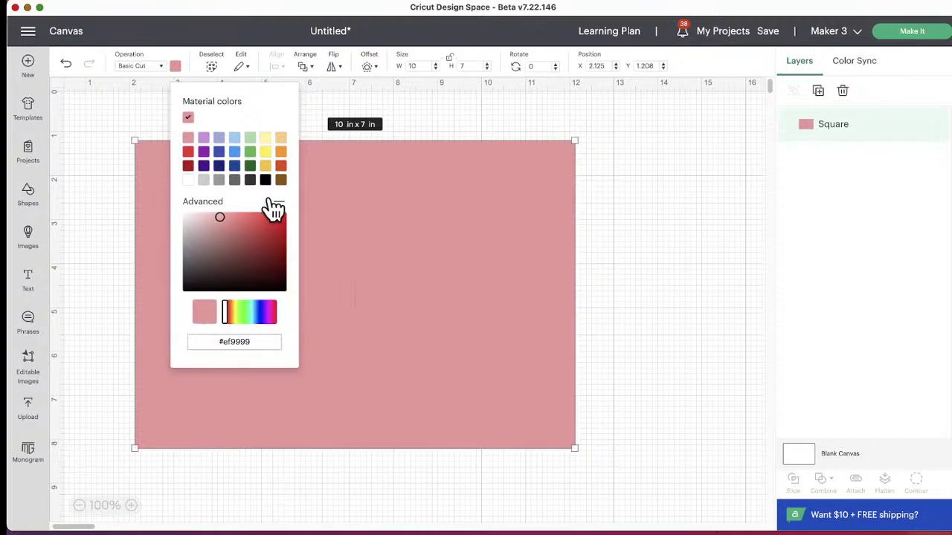
left_click_drag(217, 215, 256, 217)
left_click(603, 229)
mouse_move(278, 306)
left_mouse_down()
mouse_move(278, 347)
mouse_move(274, 290)
left_mouse_up()
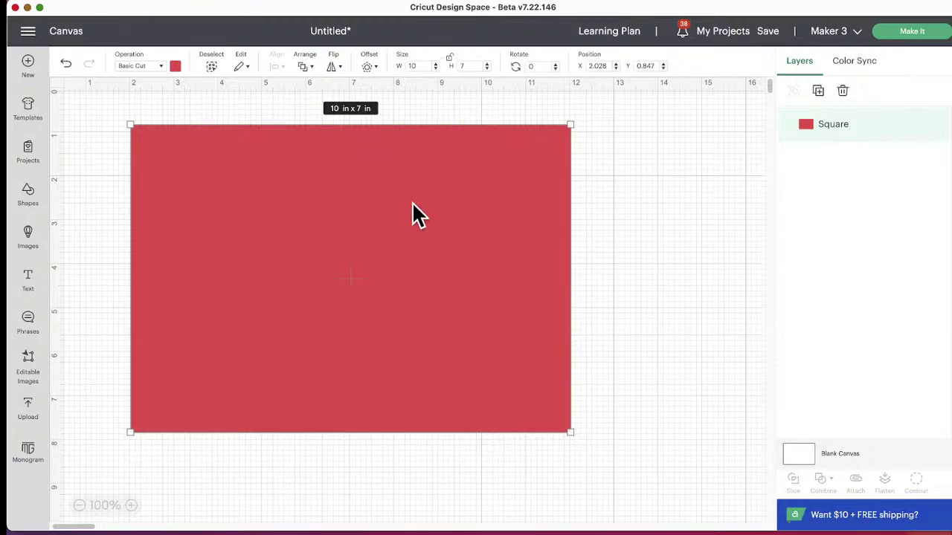
left_click_drag(415, 213, 411, 243)
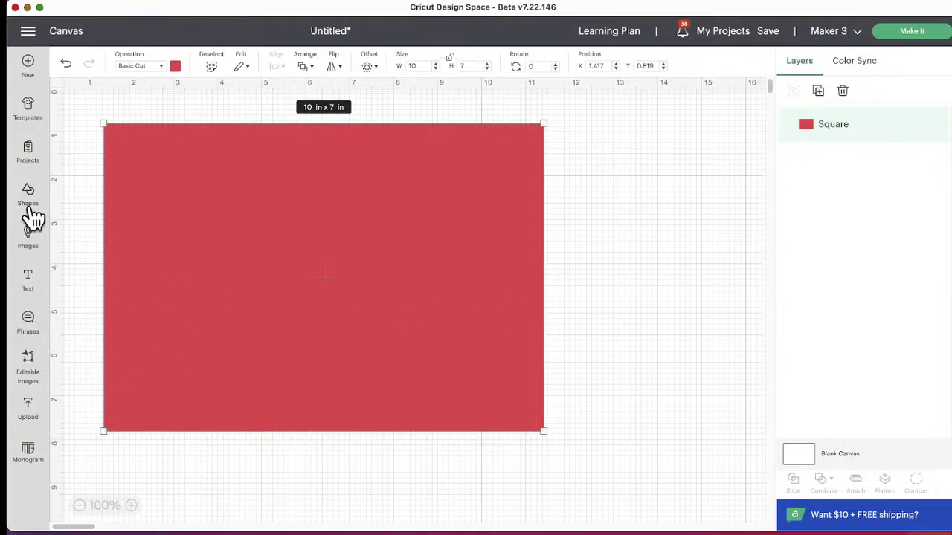
Search the Cricut image library for "snowglobe".
left_click(31, 239)
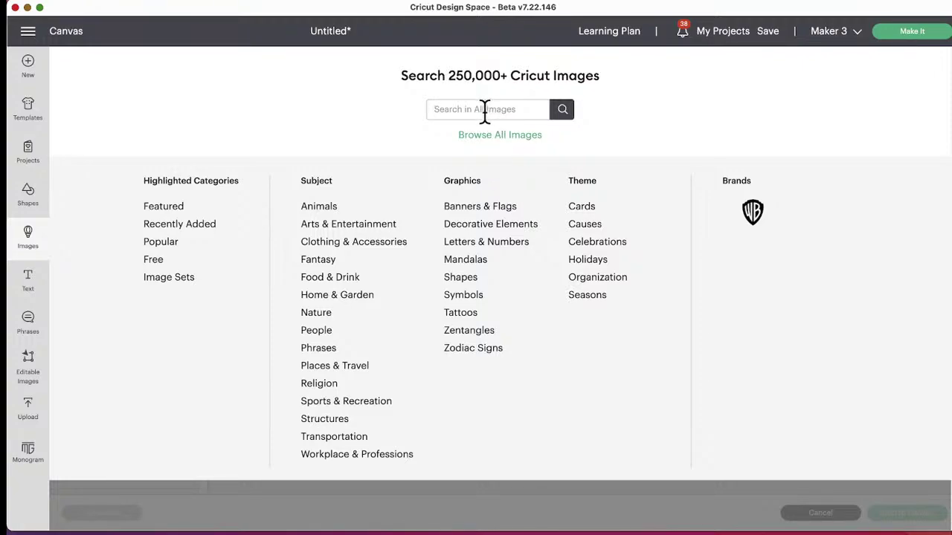
type("snow")
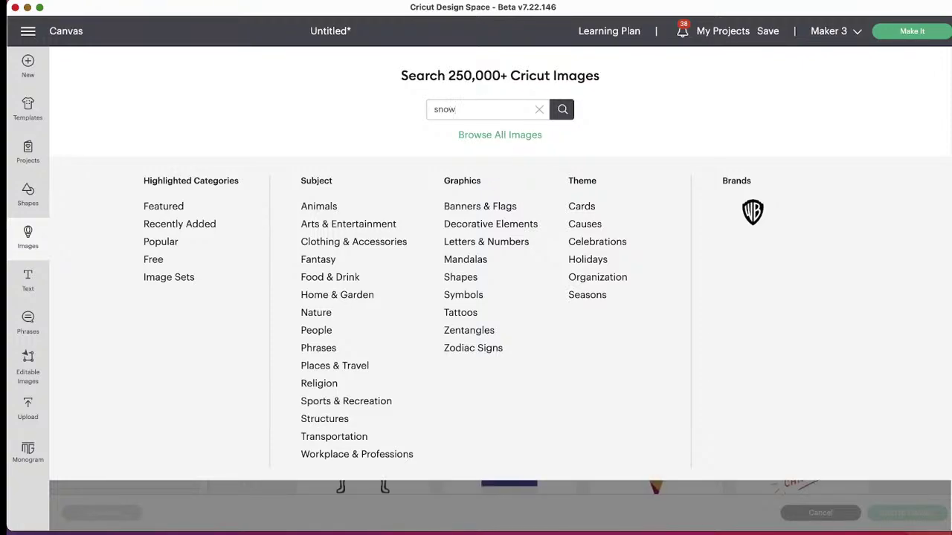
type("globe")
key("Return")
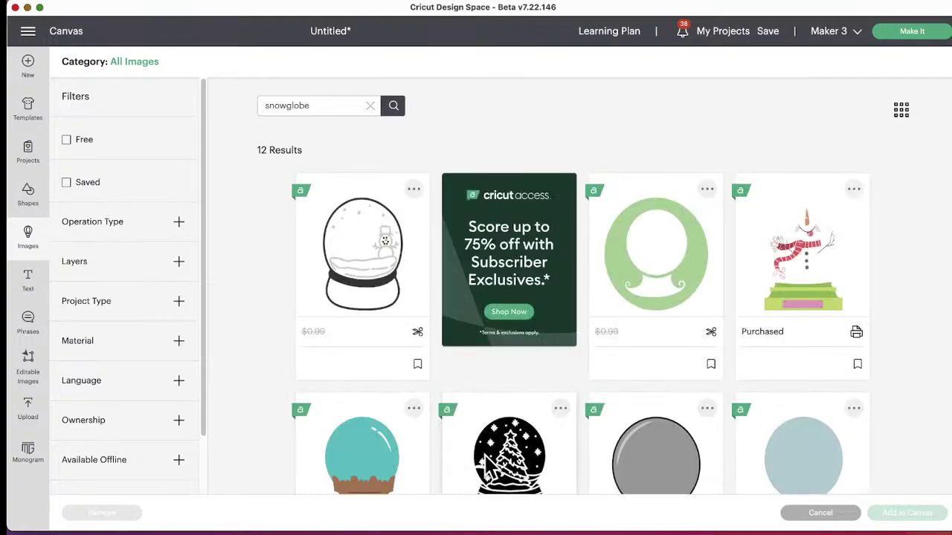
Look through the "snowglobe" image results for suitable snow globe artwork for the card front.
scroll(451, 392, "down", 2)
scroll(455, 392, "down", 3)
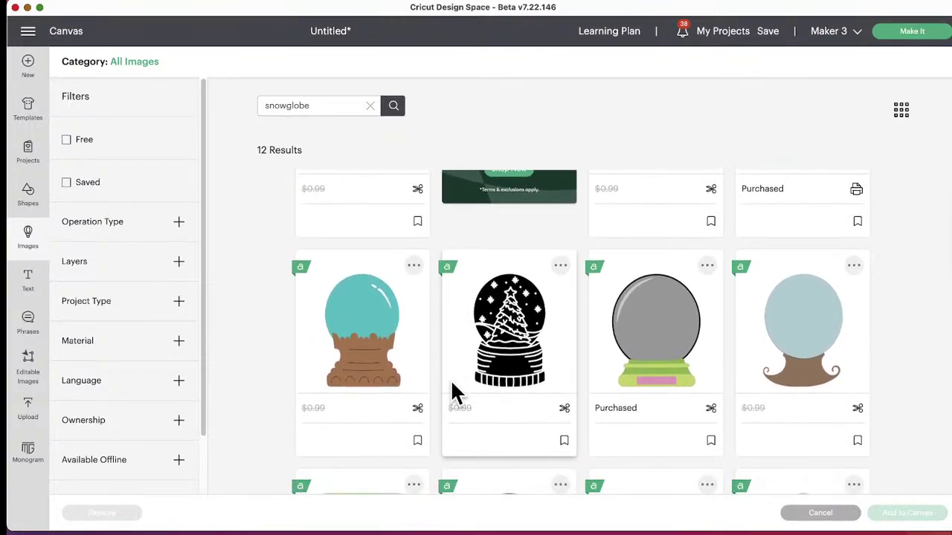
scroll(461, 425, "down", 2)
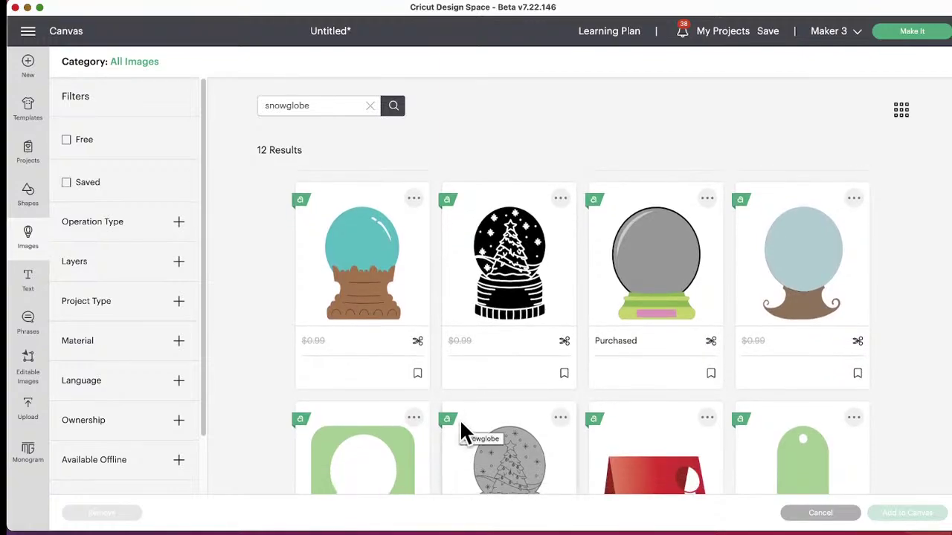
scroll(507, 416, "down", 1)
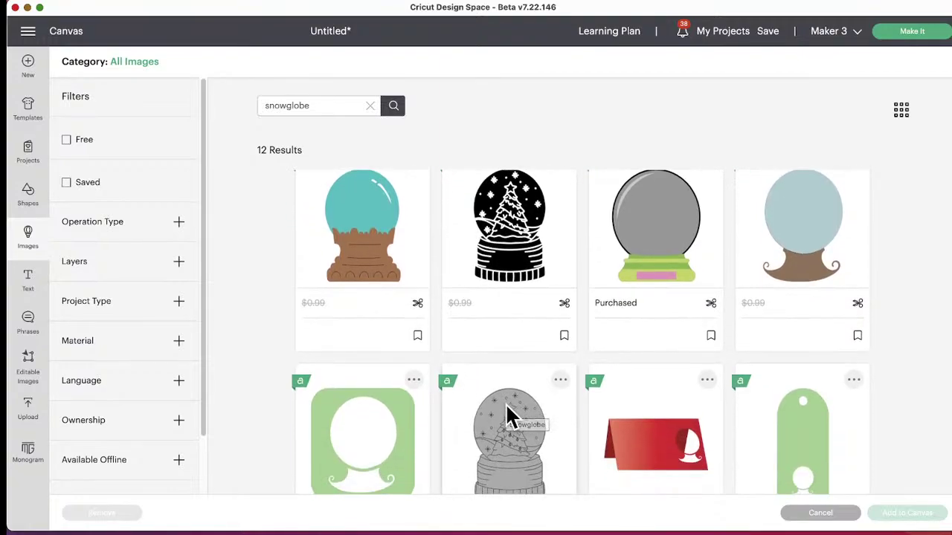
scroll(676, 418, "down", 1)
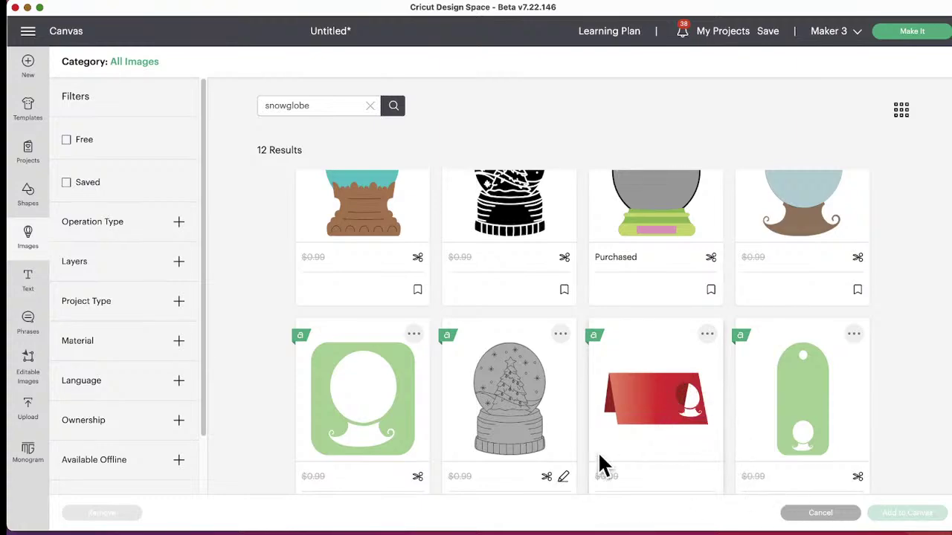
scroll(601, 446, "up", 1)
scroll(587, 446, "up", 5)
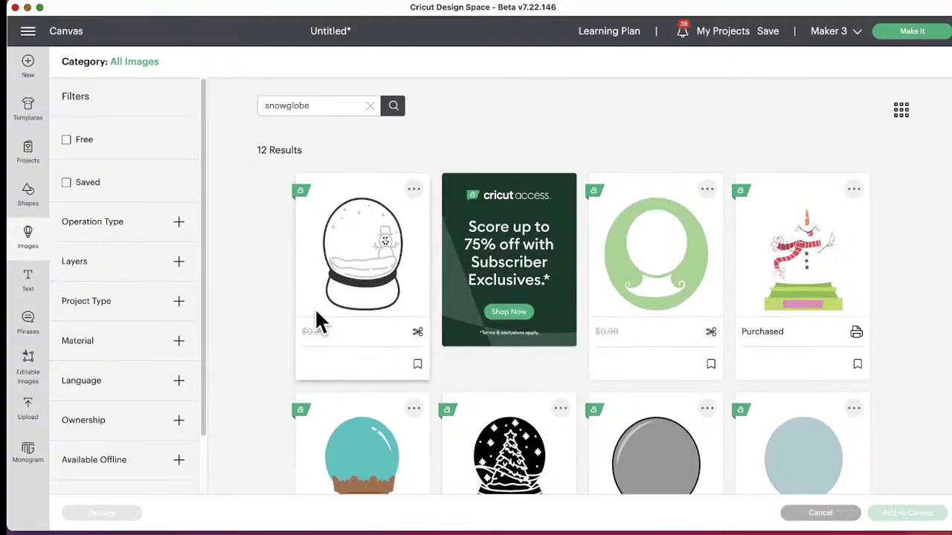
scroll(635, 345, "down", 5)
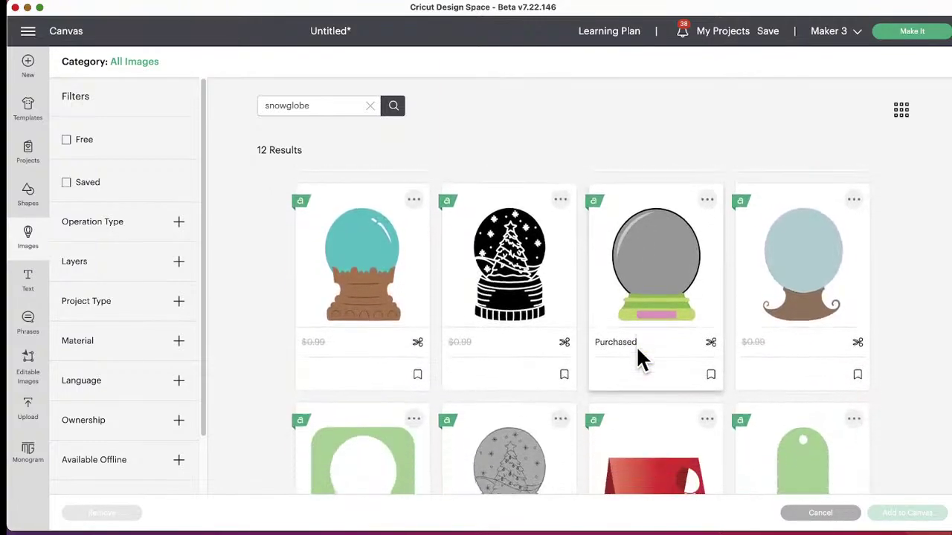
scroll(641, 360, "down", 3)
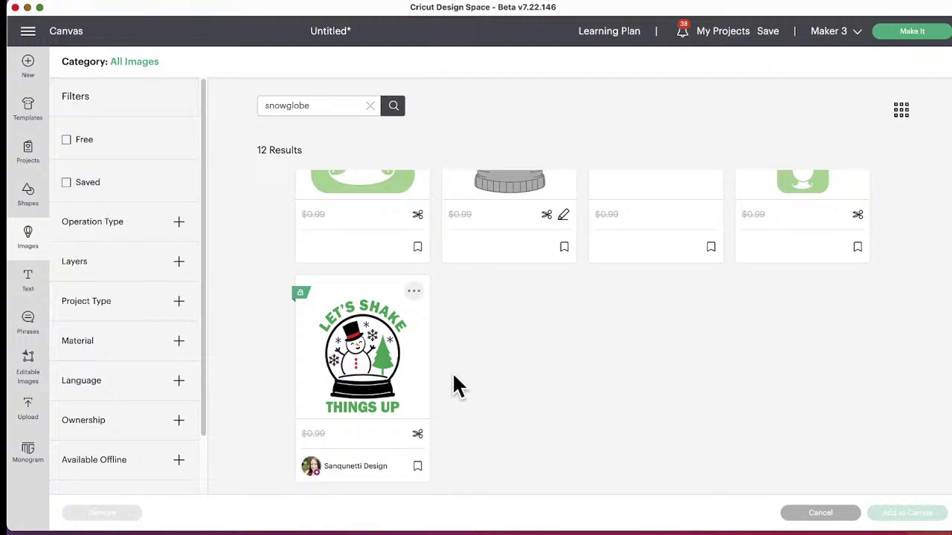
scroll(457, 385, "up", 10)
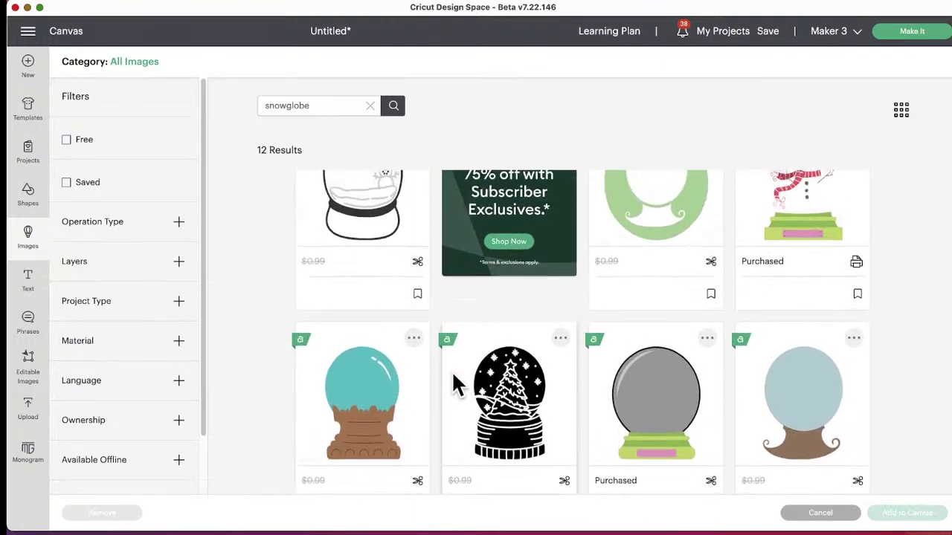
scroll(456, 386, "up", 3)
scroll(457, 385, "down", 4)
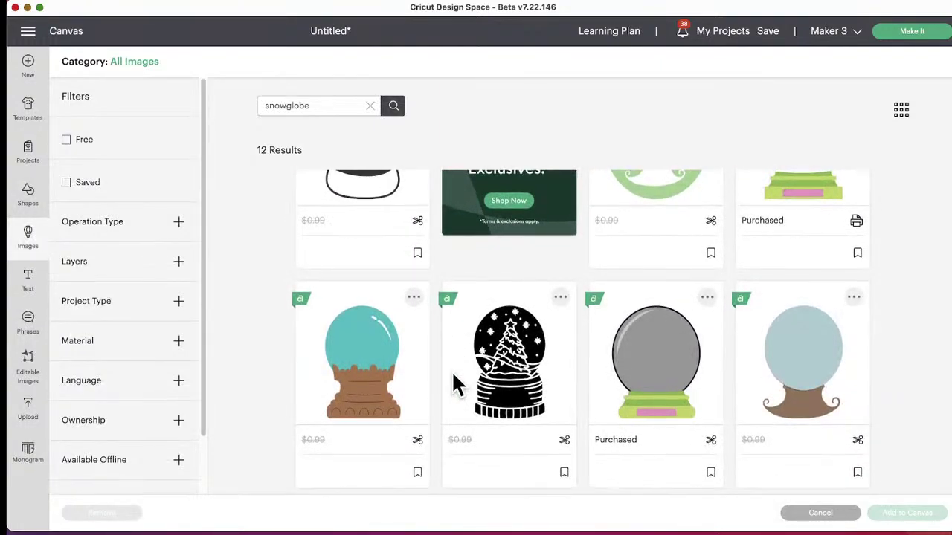
scroll(453, 374, "up", 2)
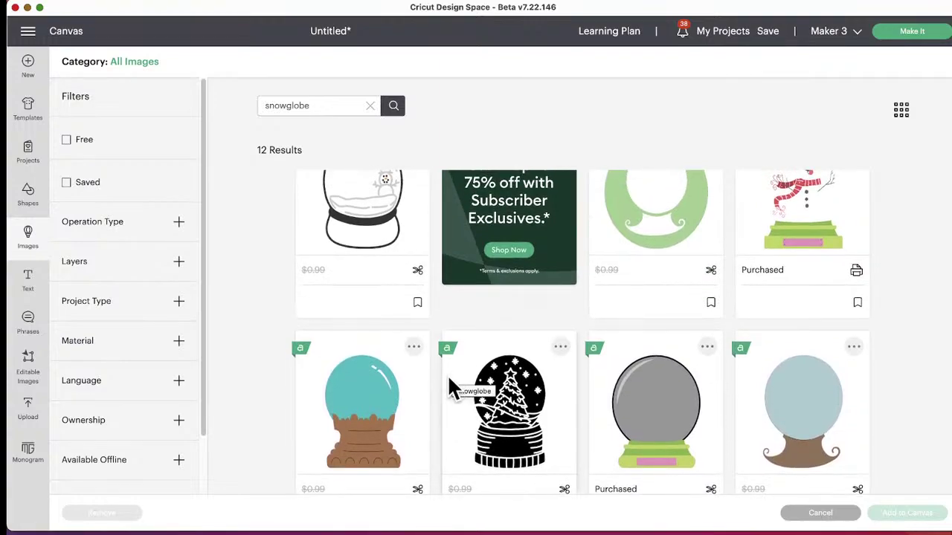
scroll(443, 376, "up", 1)
scroll(443, 375, "down", 3)
scroll(444, 383, "up", 4)
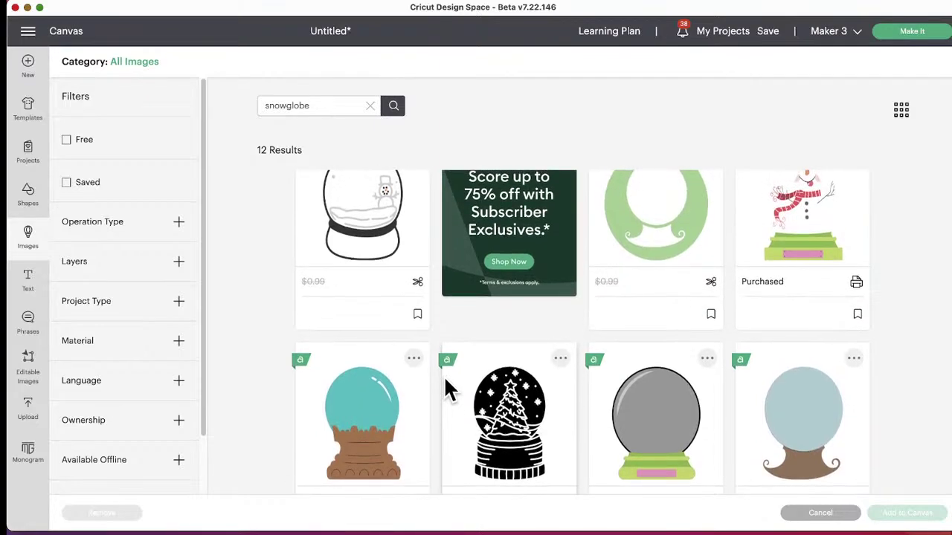
scroll(762, 371, "down", 6)
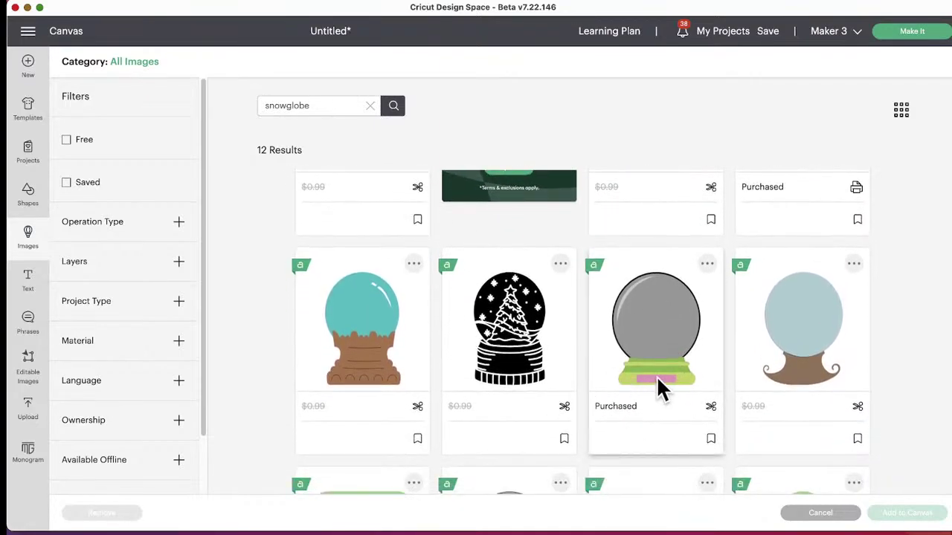
scroll(657, 376, "down", 6)
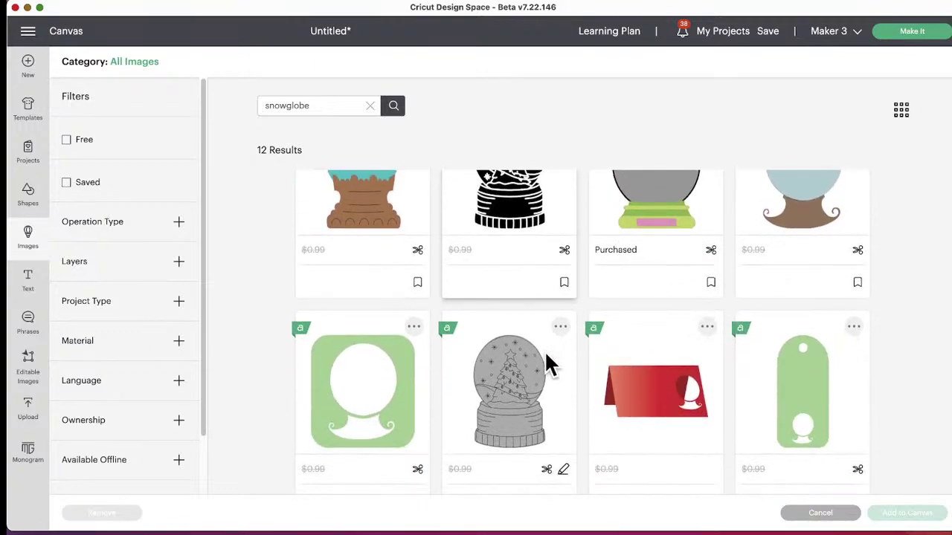
scroll(547, 364, "up", 5)
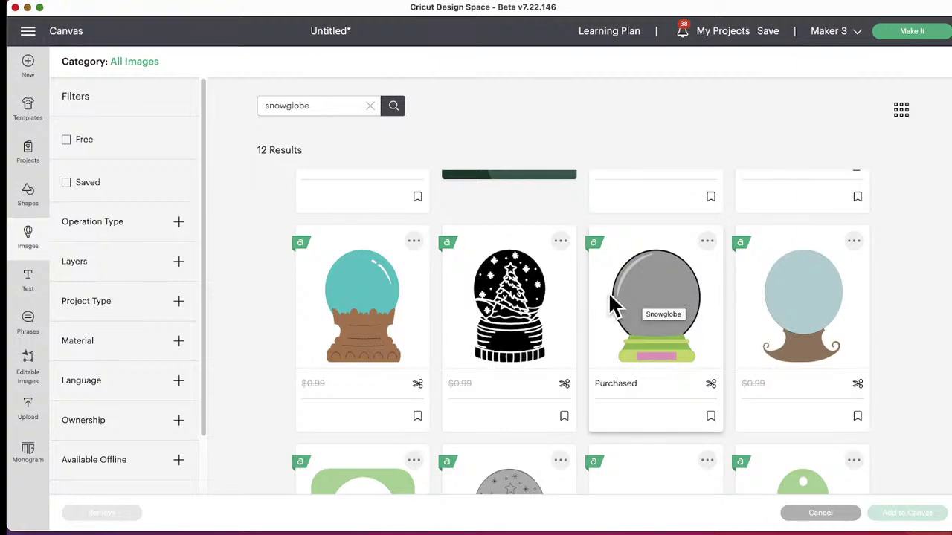
Add the purchased gray Snowglobe with the green base and the "Let's Shake Things Up" snowman image to the canvas.
left_click(658, 305)
scroll(570, 347, "down", 3)
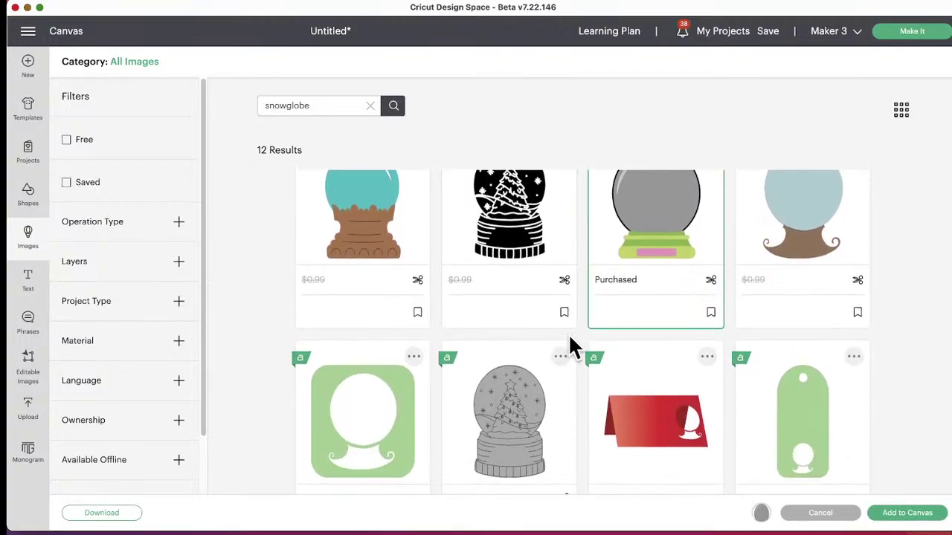
scroll(570, 338, "down", 3)
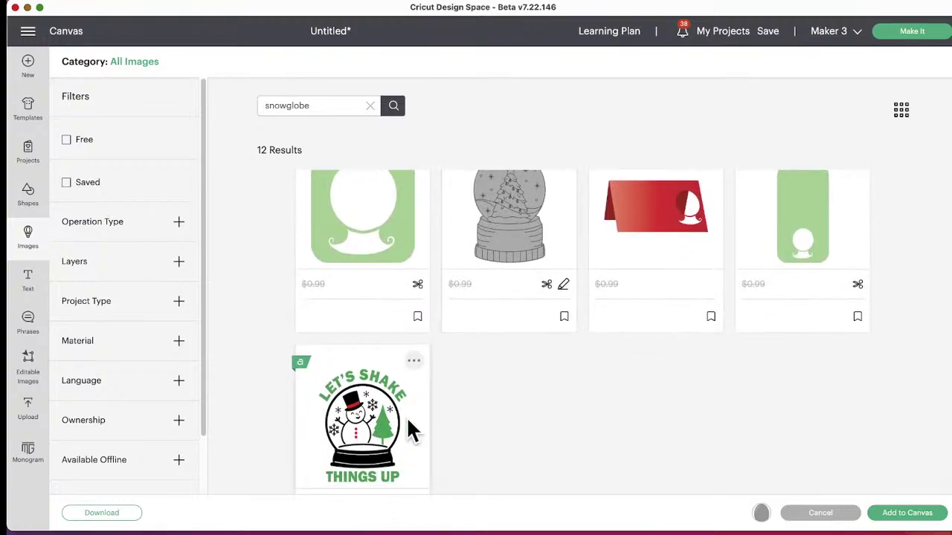
left_click(393, 420)
scroll(814, 436, "up", 3)
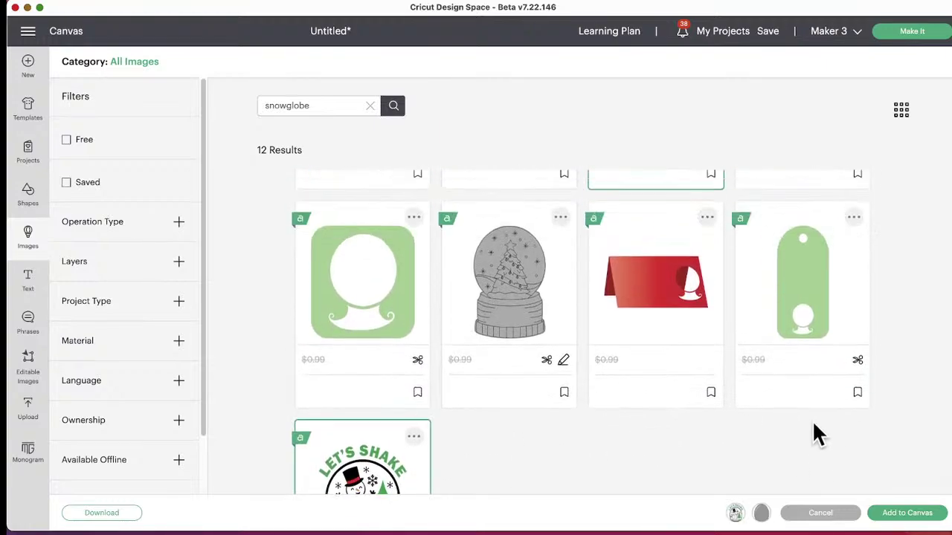
left_click(932, 514)
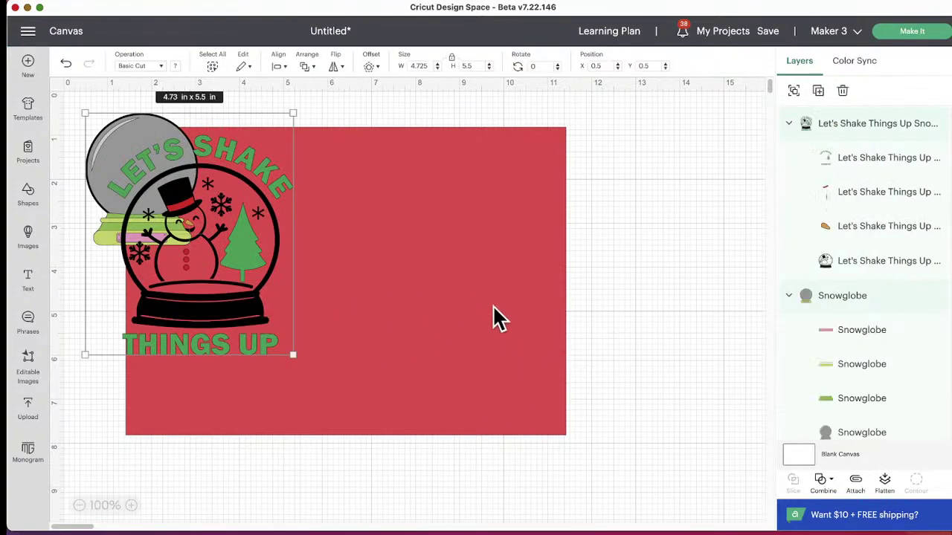
Move the "Let's Shake Things Up" image off the card to its right and place the gray snow globe on the card's right half.
left_click_drag(186, 253, 205, 298)
left_click(599, 336)
left_click_drag(245, 351, 677, 319)
left_click(190, 252)
left_click_drag(190, 253, 484, 298)
Hide the snow globe's pink nameplate layer and shift the globe slightly up and left on the card.
left_click(860, 261)
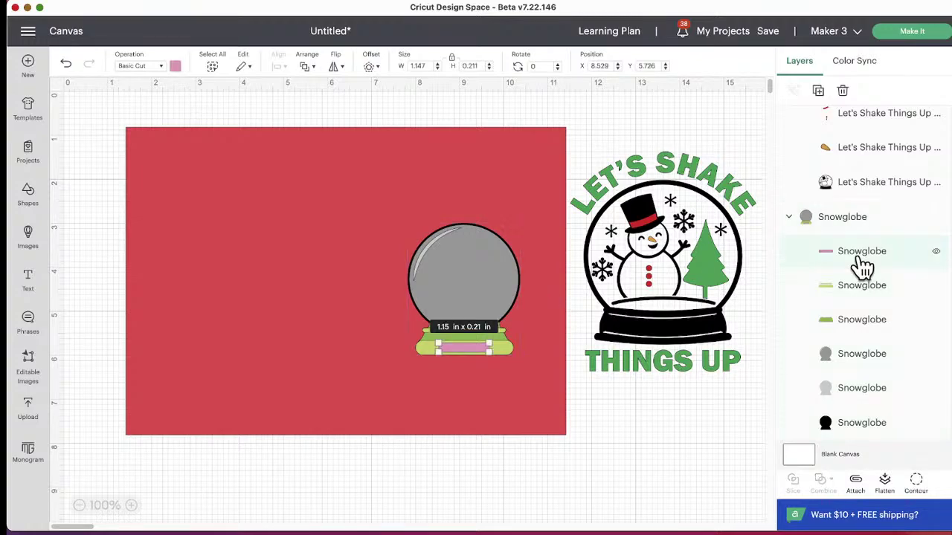
left_click(937, 255)
left_click_drag(463, 295, 452, 285)
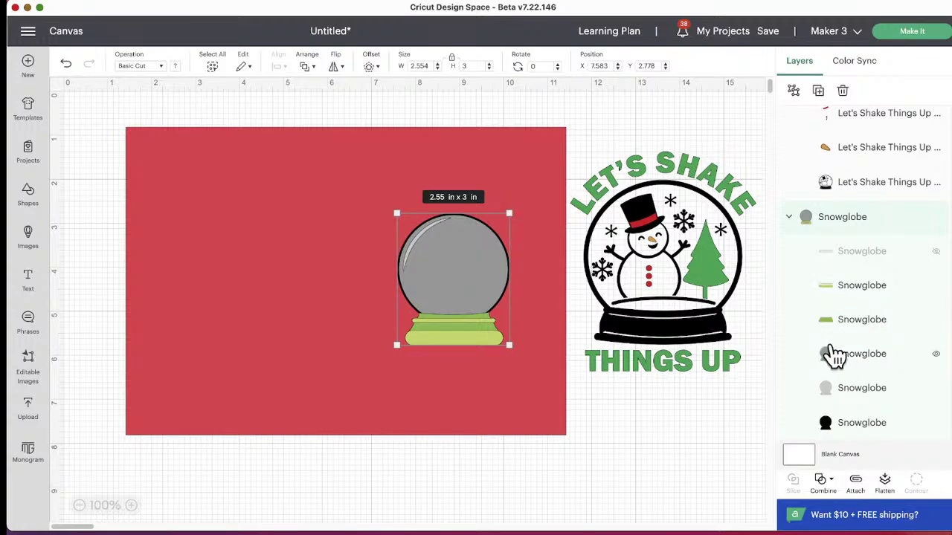
Toggle the snow globe's light green trim and gray globe layers off and on to check which part each one forms.
left_click(905, 294)
left_click(935, 287)
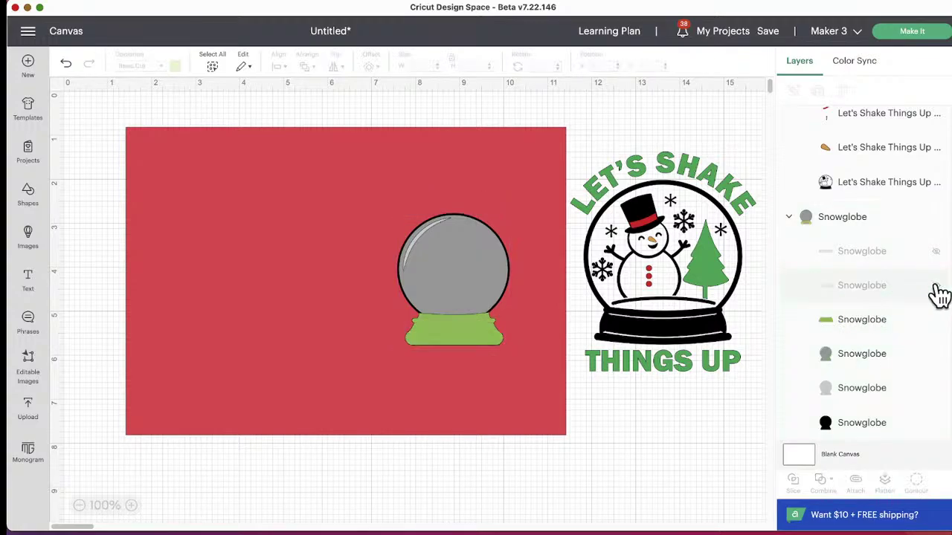
left_click(935, 287)
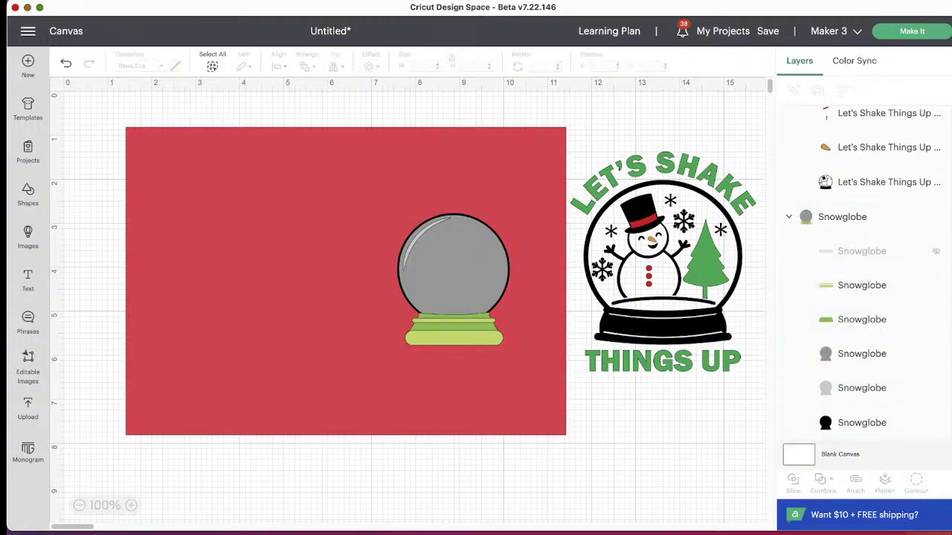
left_click(936, 354)
left_click(936, 354)
Hide the snow globe's light gray and black backing layers, and toggle the gray globe layer off and on to check it.
left_click(937, 393)
left_click(937, 423)
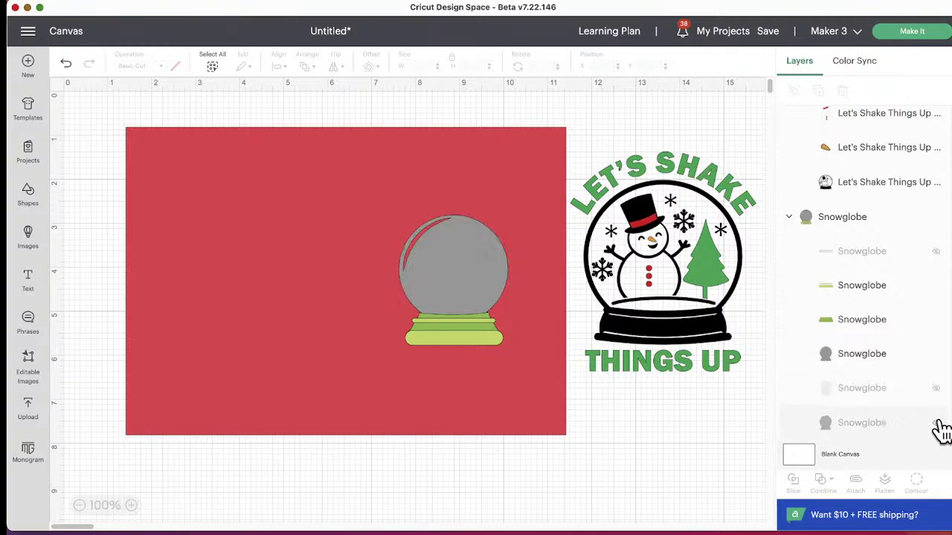
left_click(937, 355)
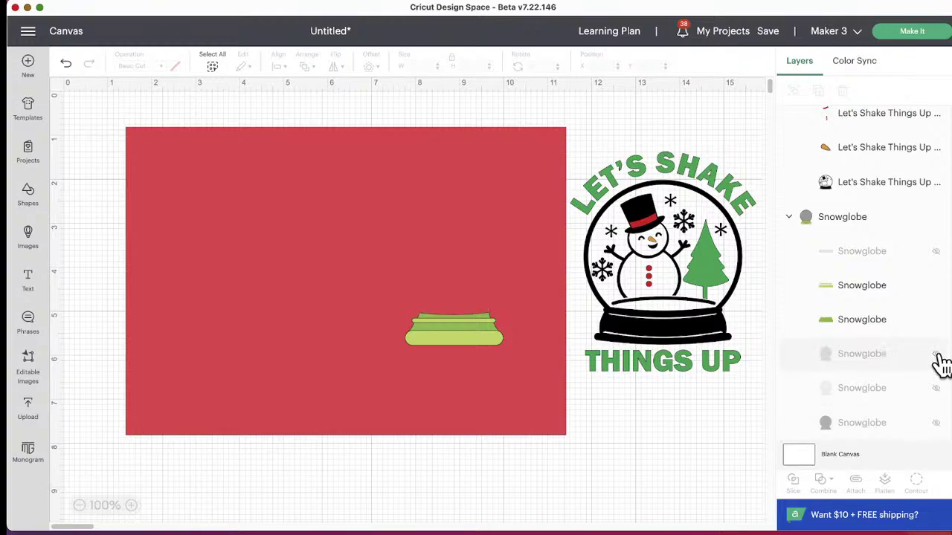
left_click(936, 355)
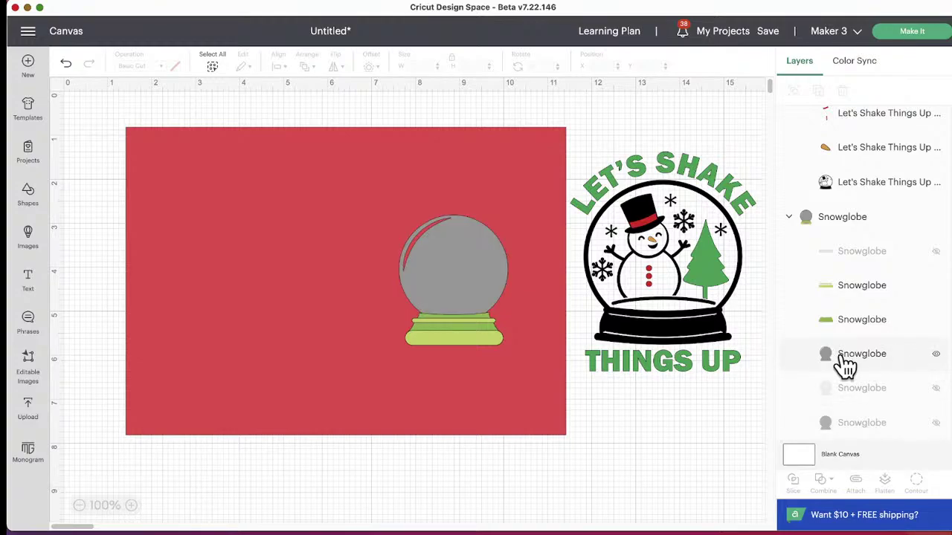
Reposition the snow globe slightly below the middle of the red card's right half.
left_click_drag(472, 264, 433, 277)
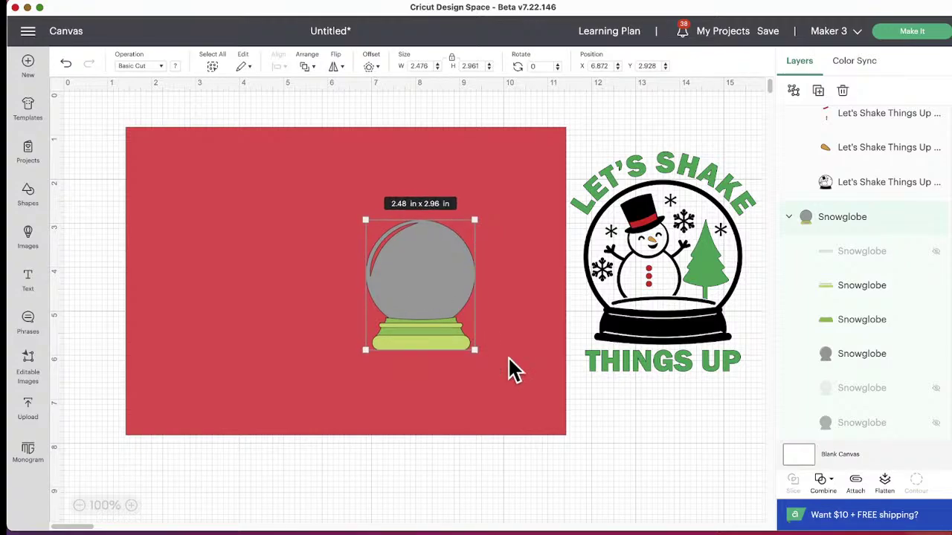
left_click_drag(439, 309, 435, 329)
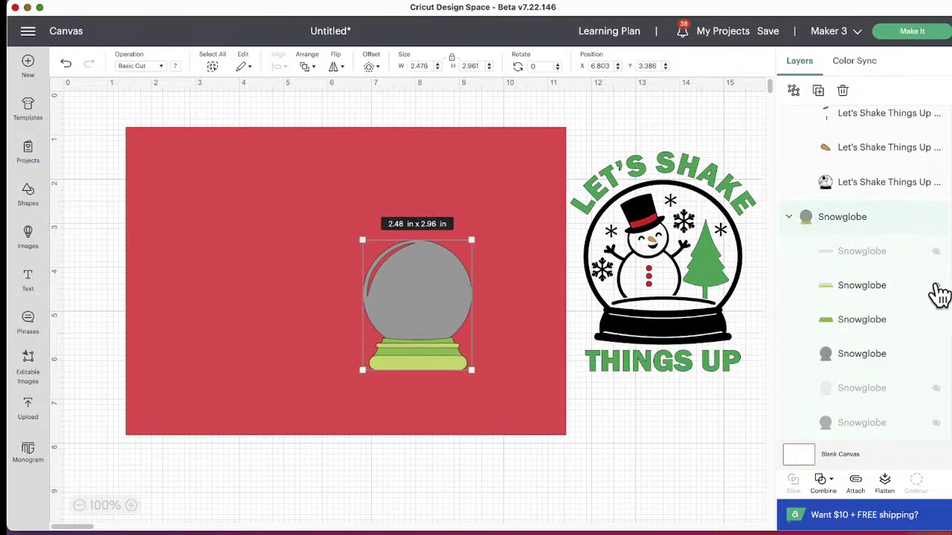
left_click_drag(414, 319, 451, 314)
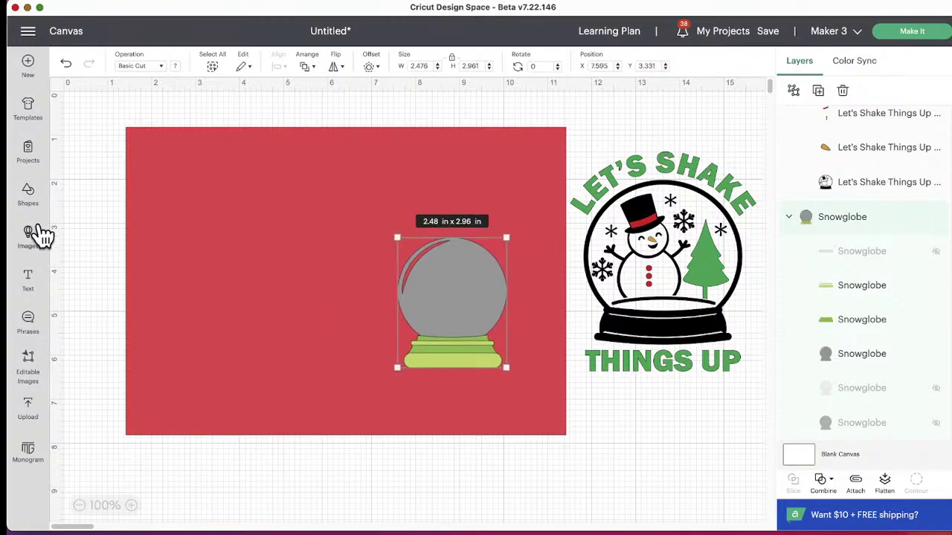
Insert a vertical score line and set its height to 7 in to match the card.
left_click(30, 195)
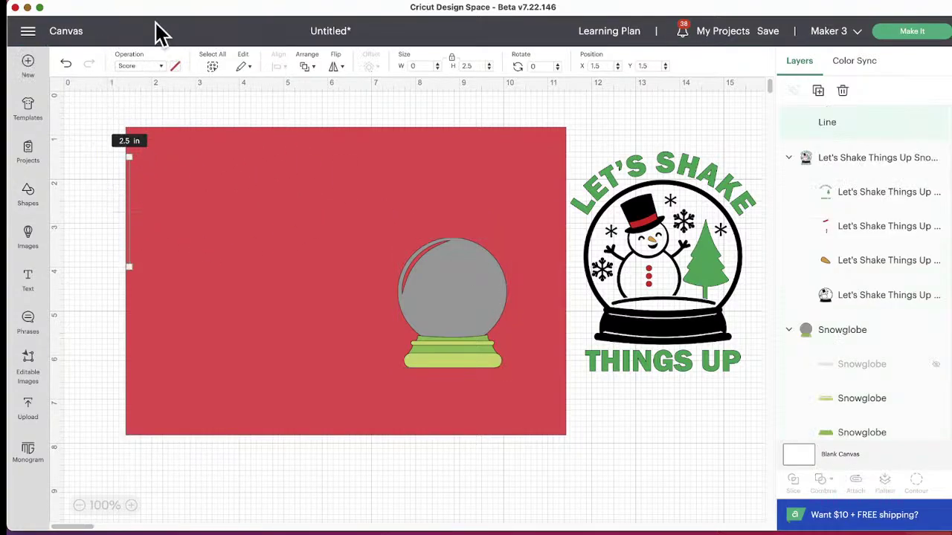
scroll(138, 215, "down", 1)
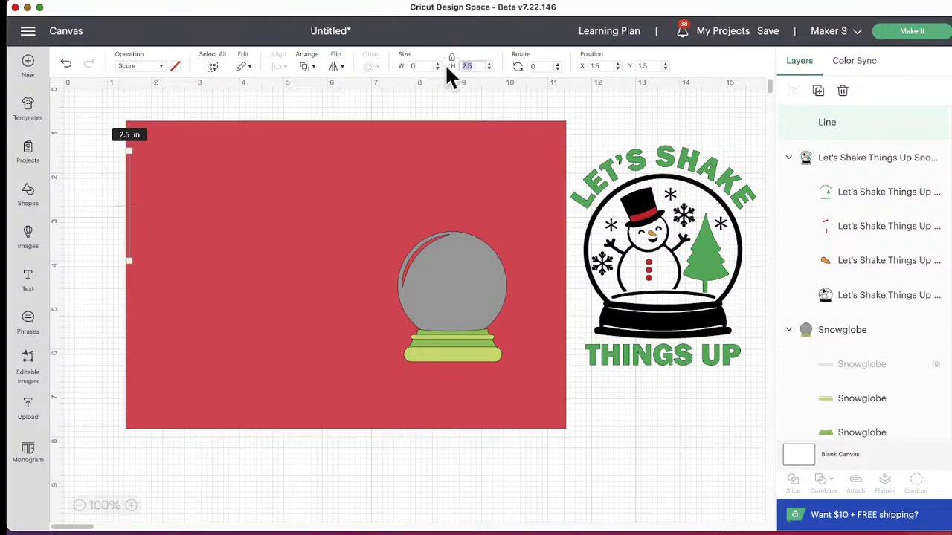
key("Return")
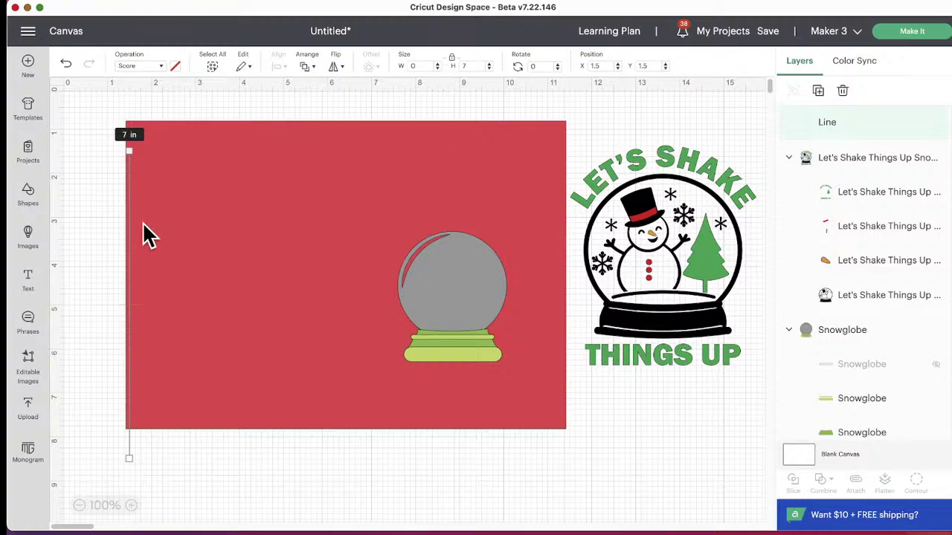
Center the score line and the red card base on each other to form the card's middle fold.
left_click_drag(158, 113, 109, 241)
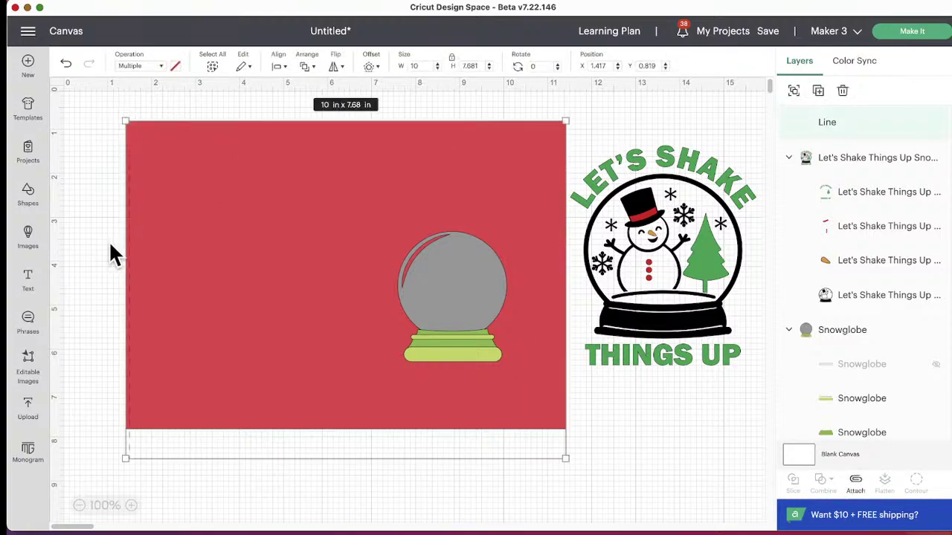
left_click(278, 68)
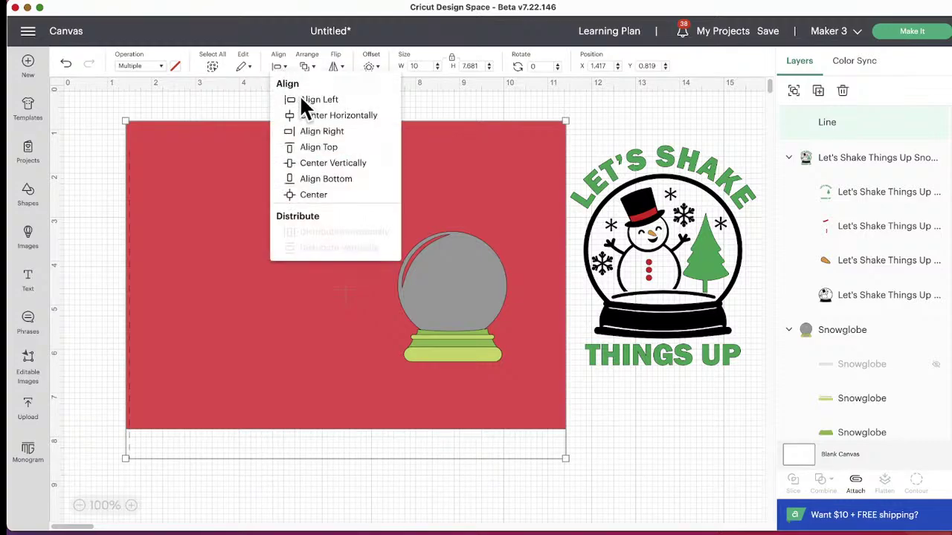
left_click(349, 201)
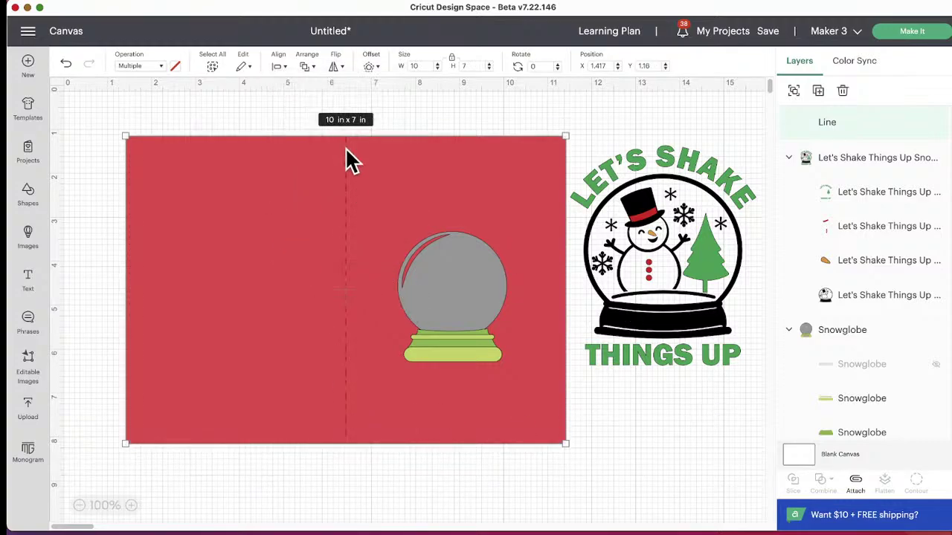
left_click(654, 476)
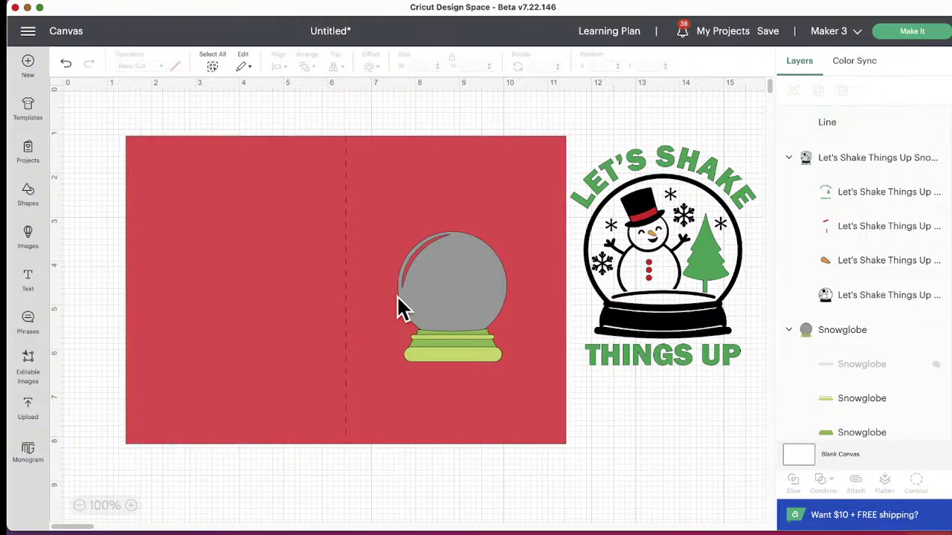
Use Contour on the snow globe's gray layer to hide the curved highlight cutout so the globe is solid.
mouse_move(454, 318)
left_mouse_down()
mouse_move(443, 276)
mouse_move(453, 312)
left_mouse_up()
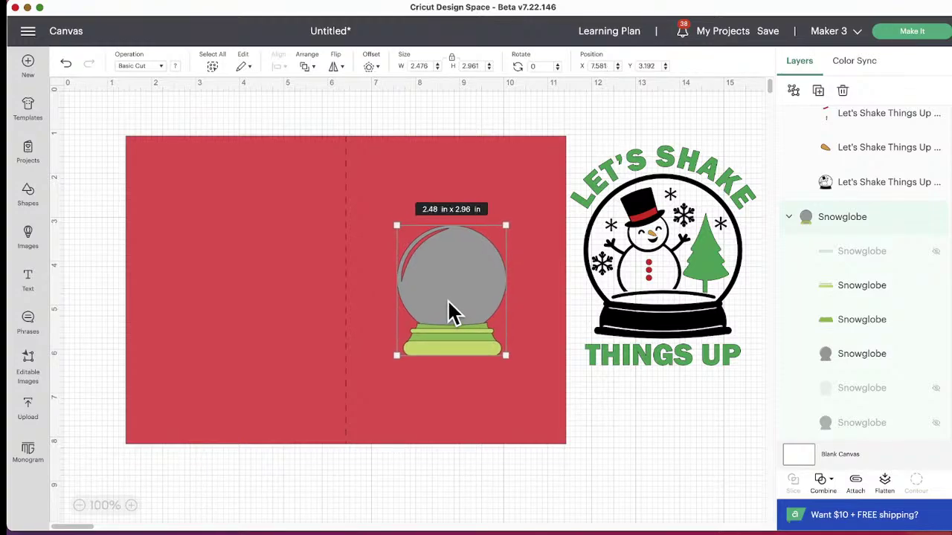
left_click(869, 364)
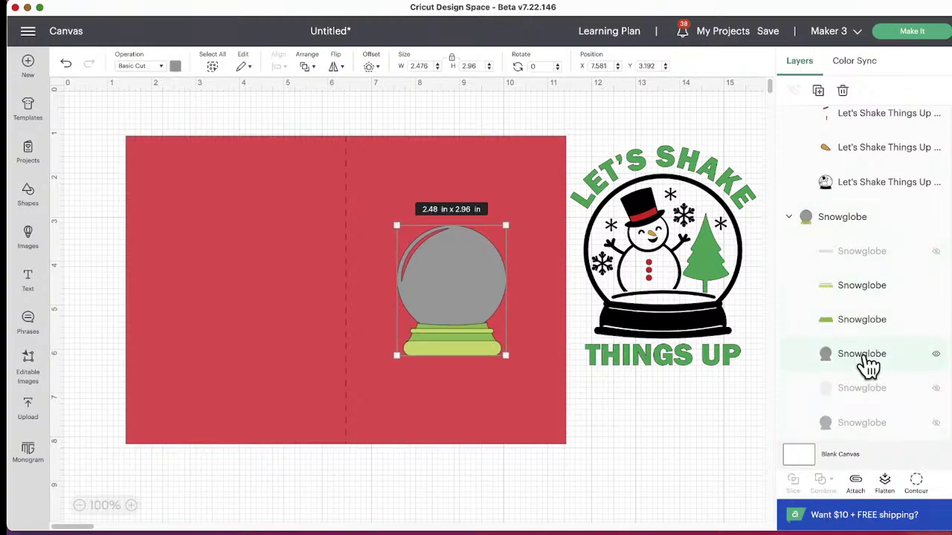
left_click(917, 489)
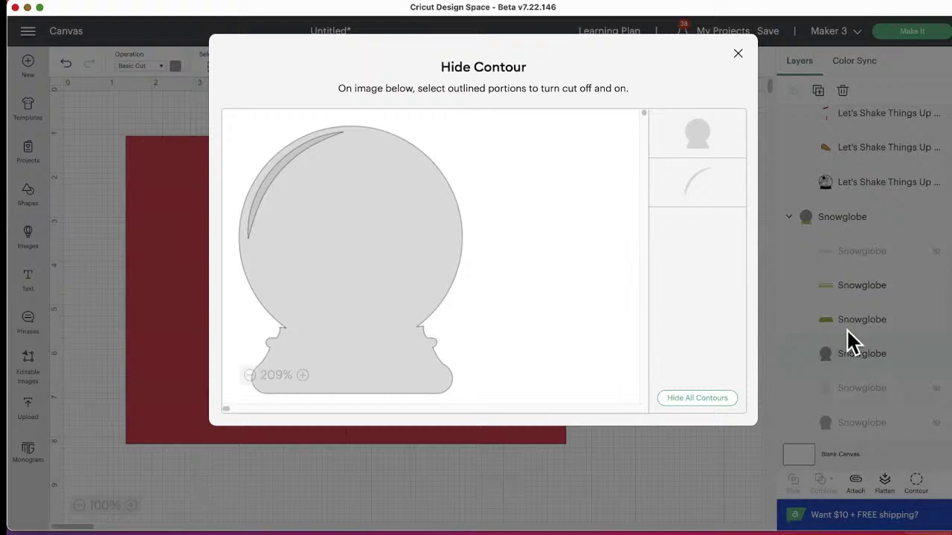
left_click(270, 178)
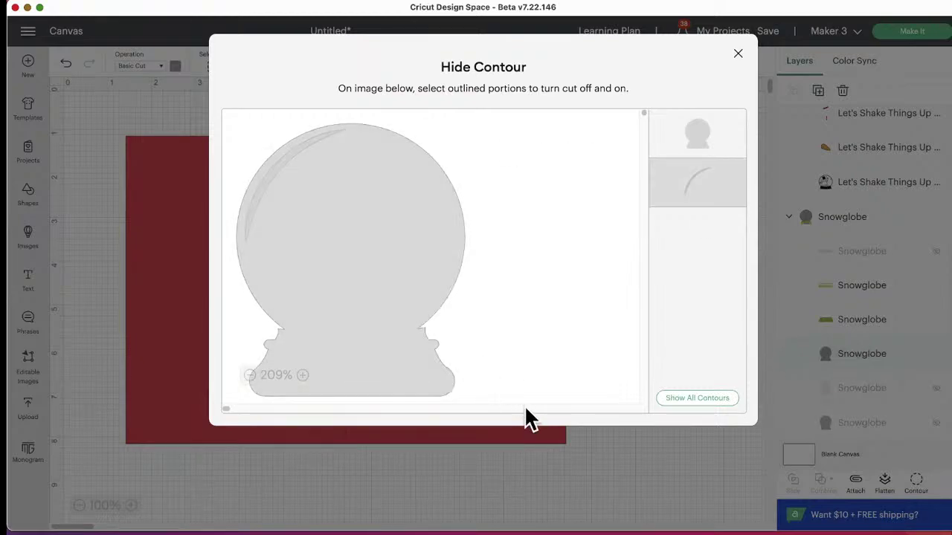
left_click(664, 509)
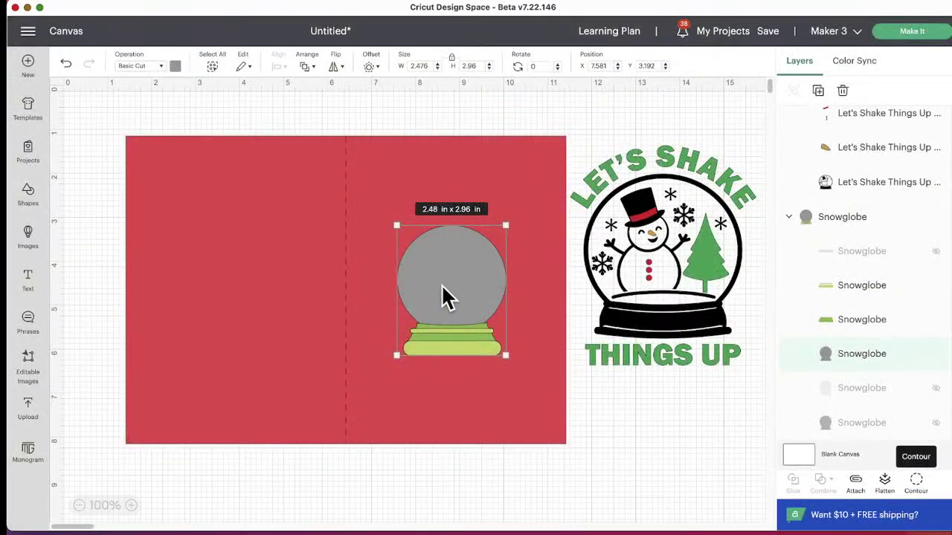
left_click_drag(443, 297, 641, 475)
right_click(641, 475)
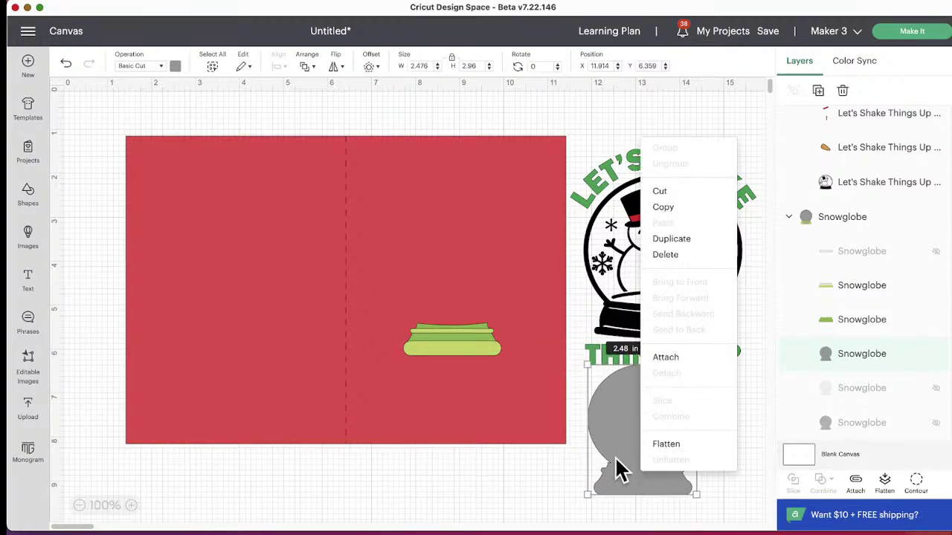
left_click(472, 344, "shift")
mouse_move(471, 344)
left_mouse_down()
mouse_move(719, 476)
mouse_move(525, 314)
mouse_move(461, 307)
mouse_move(465, 342)
mouse_move(462, 331)
left_mouse_up()
left_click_drag(667, 439, 652, 451)
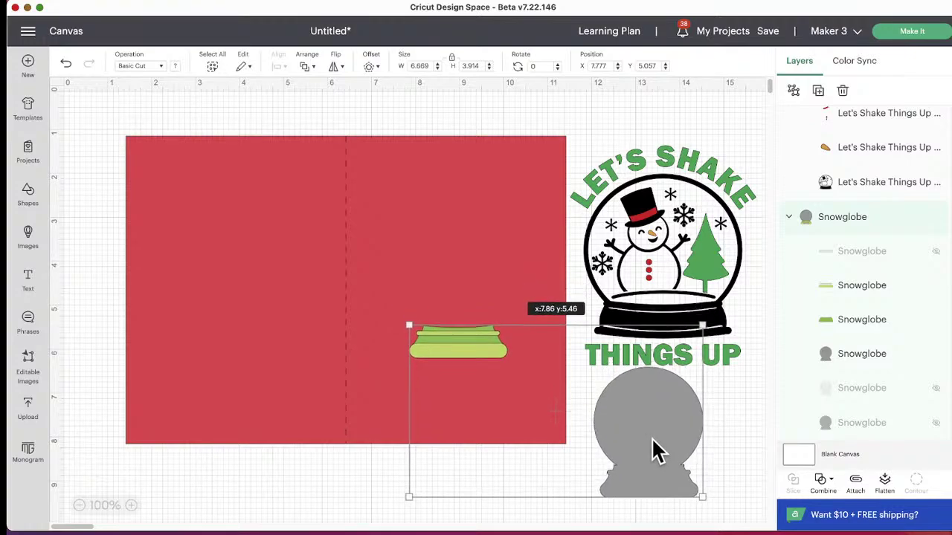
key("super+z")
key("super+z")
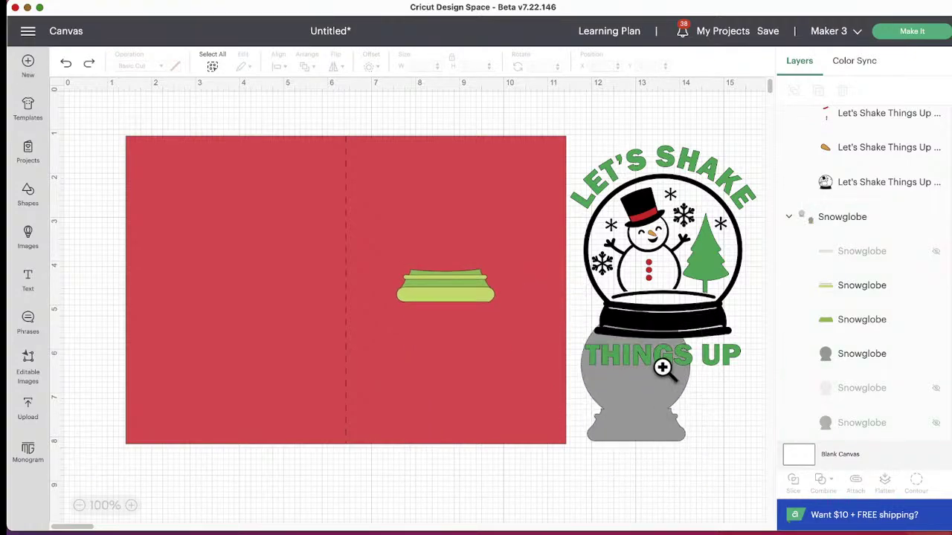
key("super+shift+z")
key("super+shift+z")
key("super+z")
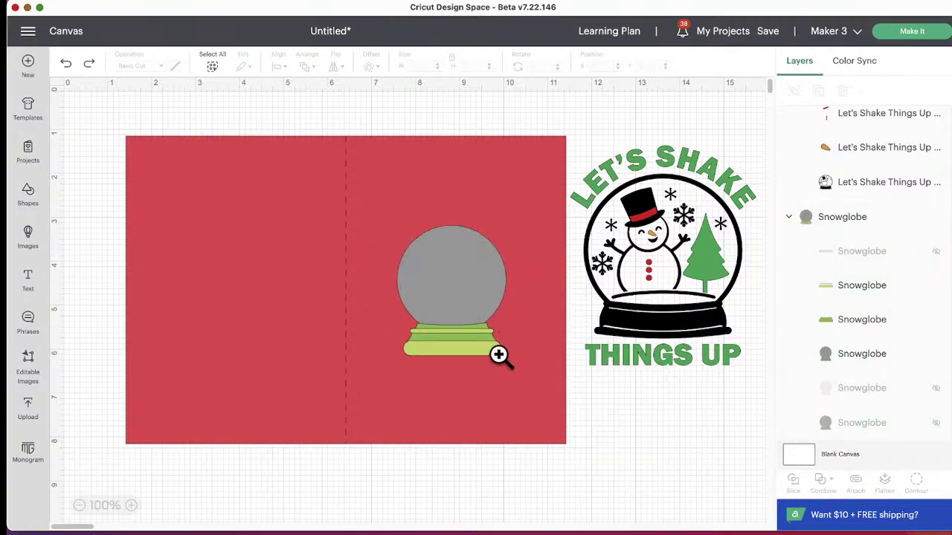
Move the snow globe off the card to below the snowman artwork, duplicate it, and place the copy just above the original.
left_click_drag(453, 302, 672, 461)
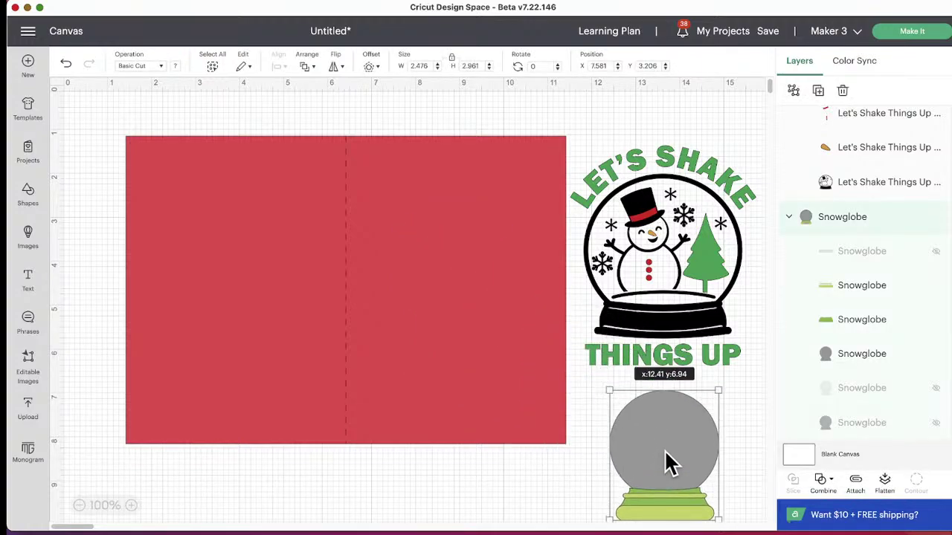
right_click(667, 457)
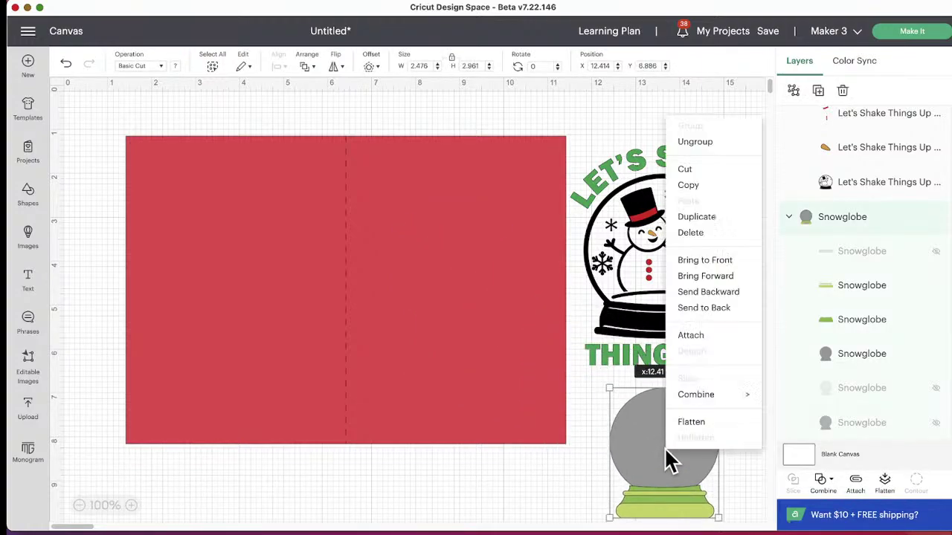
left_click(705, 216)
scroll(638, 298, "down", 2)
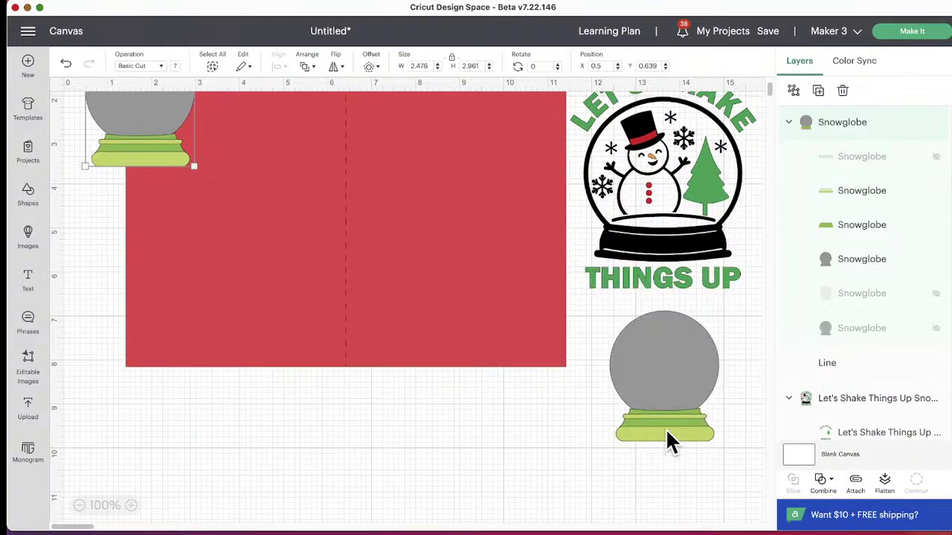
left_click(666, 435)
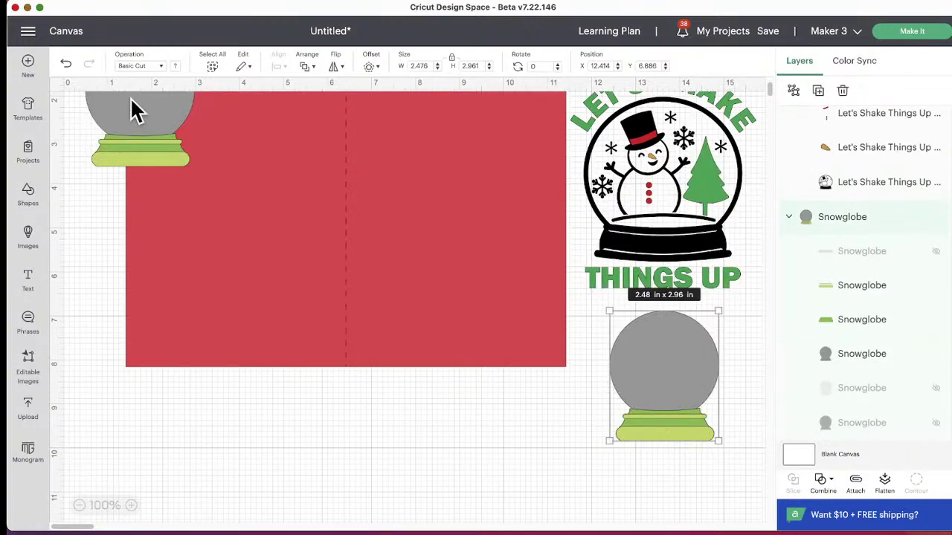
left_click_drag(134, 110, 584, 314)
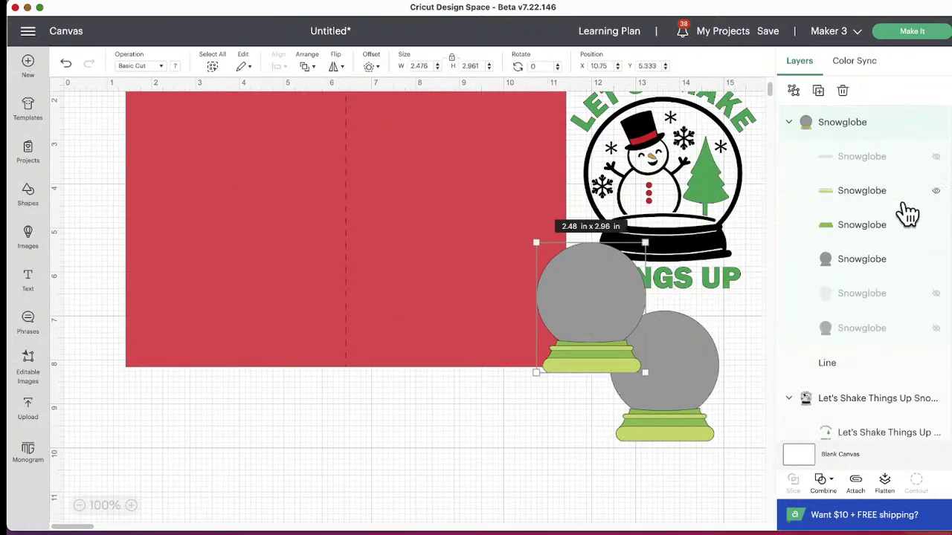
Toggle the copied snow globe's base layers to compare them, then hide its light green and gray layers, leaving only the solid green base.
left_click(937, 226)
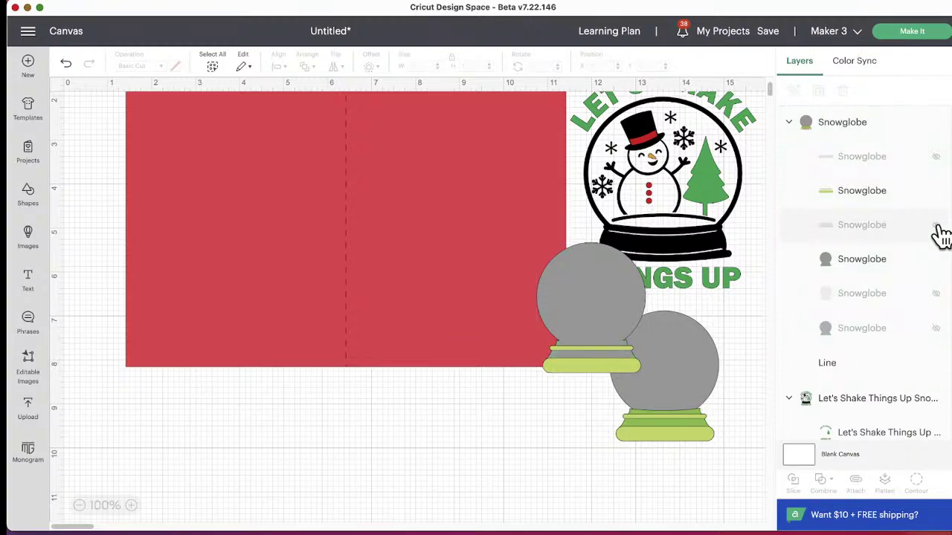
left_click(937, 226)
left_click(936, 191)
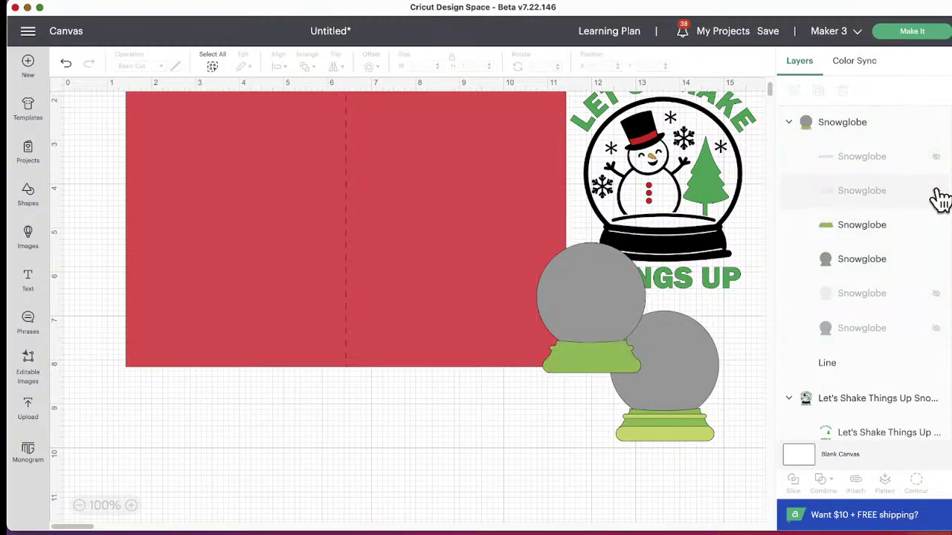
left_click(936, 191)
left_click(936, 192)
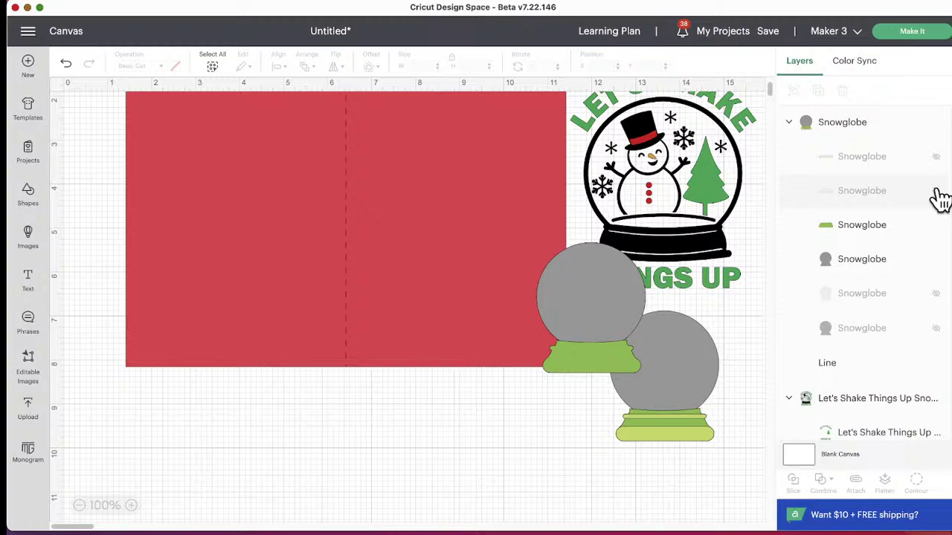
left_click(936, 260)
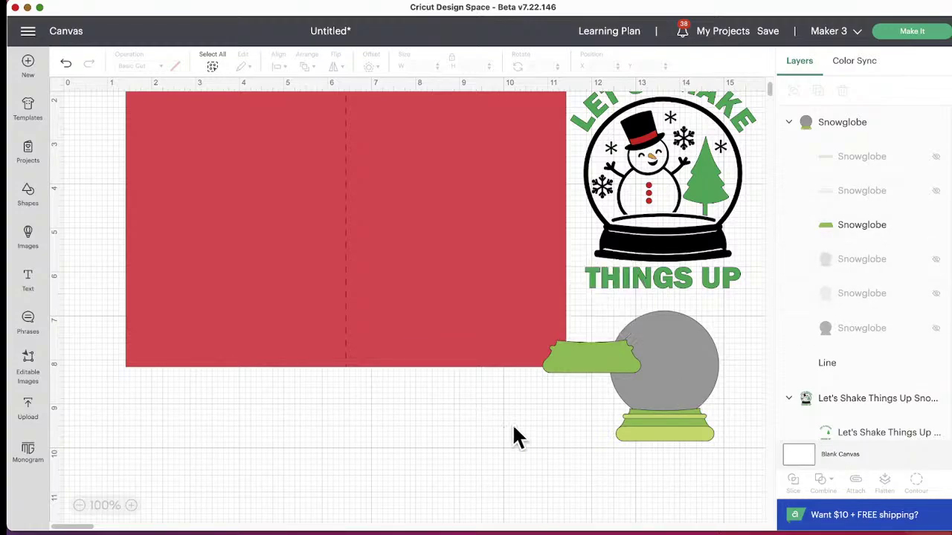
Hide the light green and green base layers of the original snow globe and fit the copied green base over its bottom.
left_click_drag(578, 357, 666, 469)
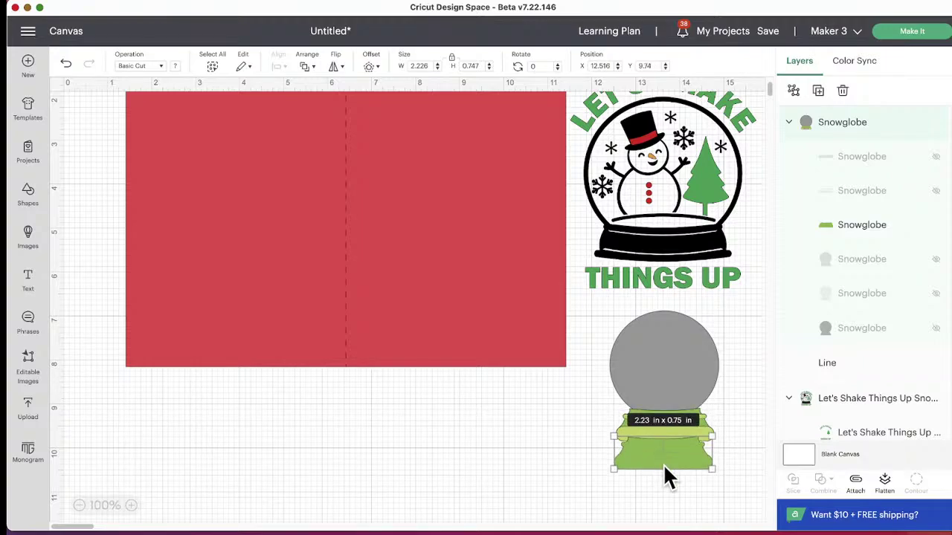
scroll(882, 223, "down", 6)
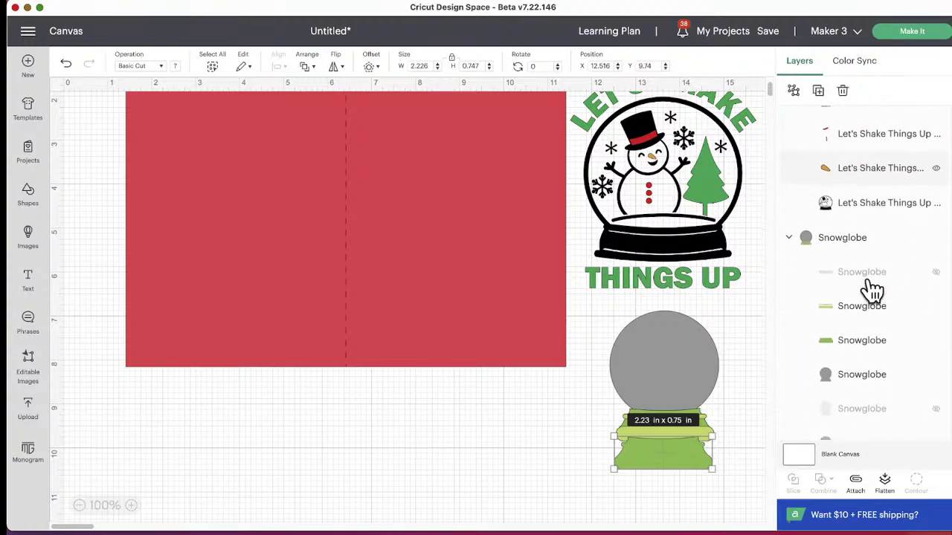
left_click(936, 287)
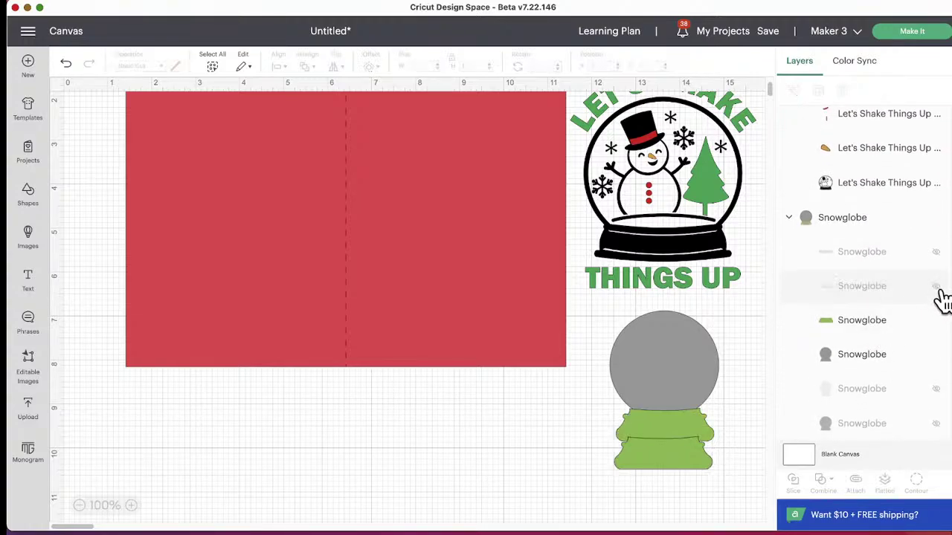
left_click(936, 321)
left_click_drag(662, 460, 668, 426)
left_click(699, 506)
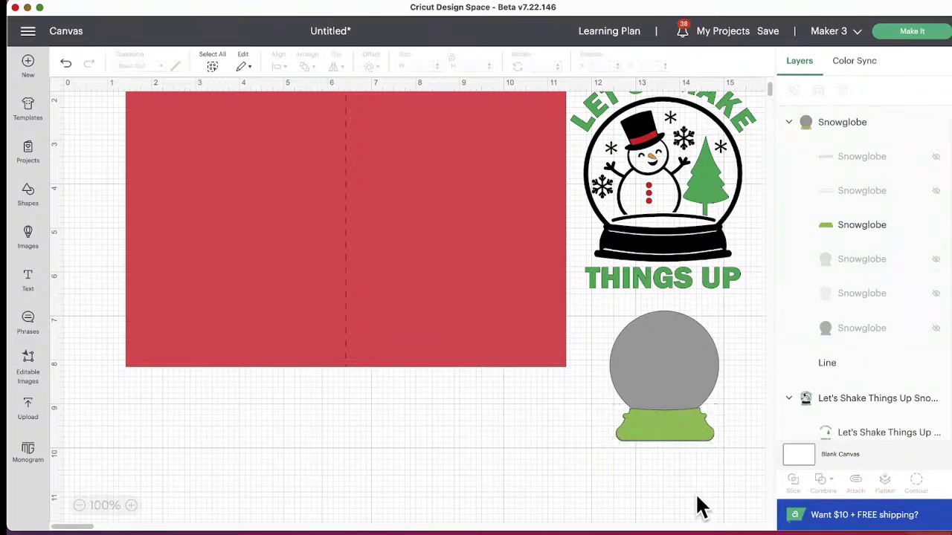
Try to subtract the green base from the gray globe using Combine, and shift the combined shape slightly.
left_click_drag(714, 473, 624, 357)
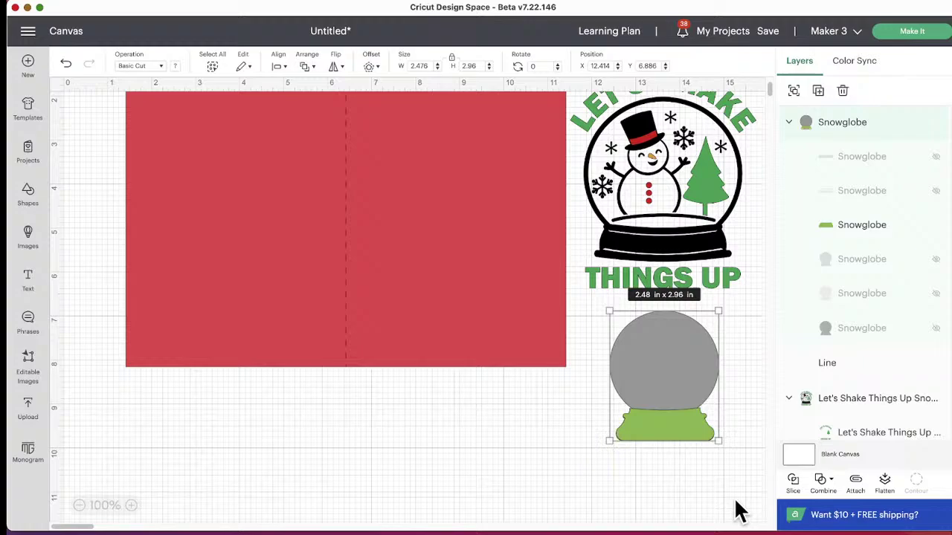
left_click(825, 487)
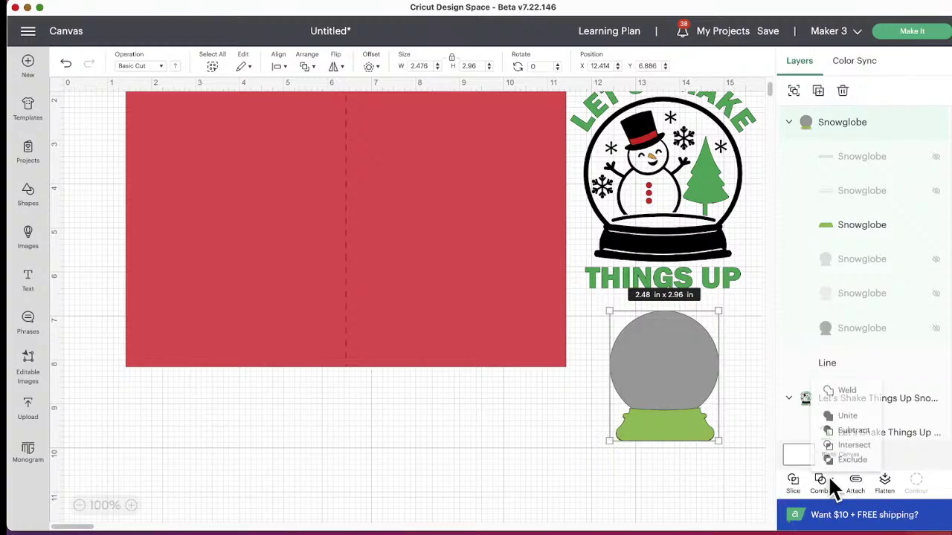
left_click(839, 429)
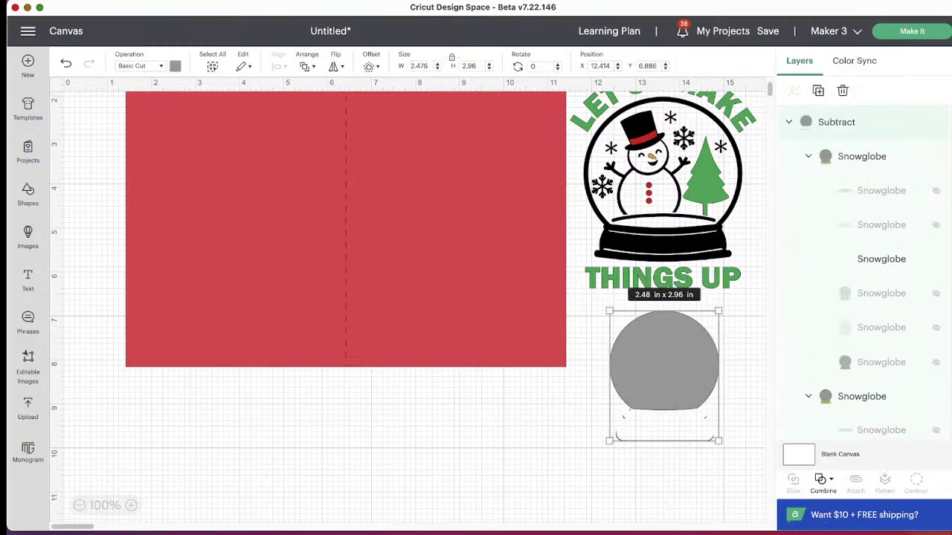
left_click_drag(671, 381, 665, 401)
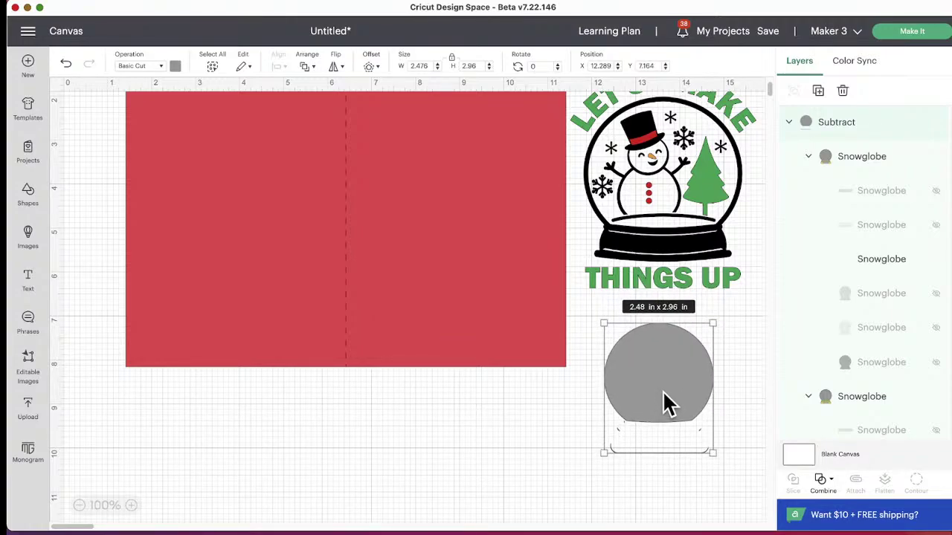
Hide the base inside the Subtract group and select the group's gray globe layer to check the shape.
left_click(879, 266)
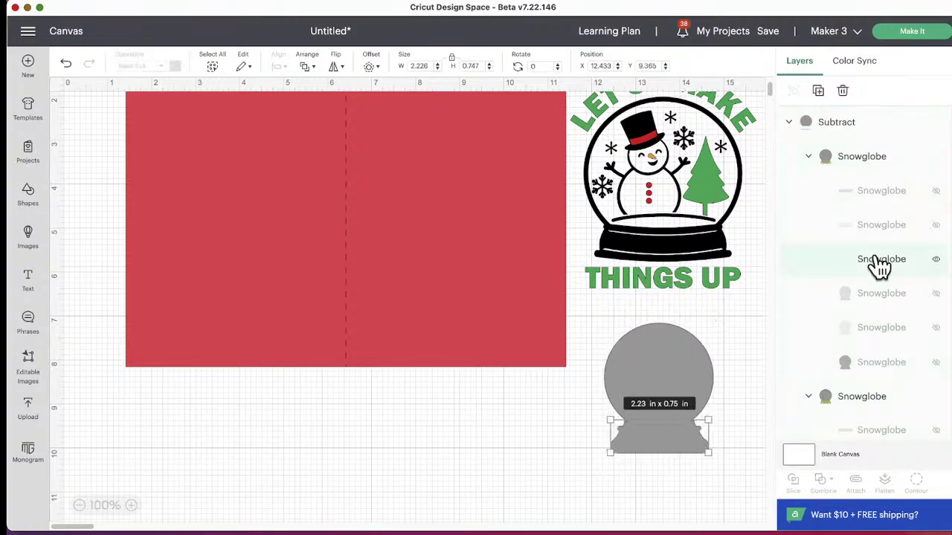
scroll(892, 283, "down", 1)
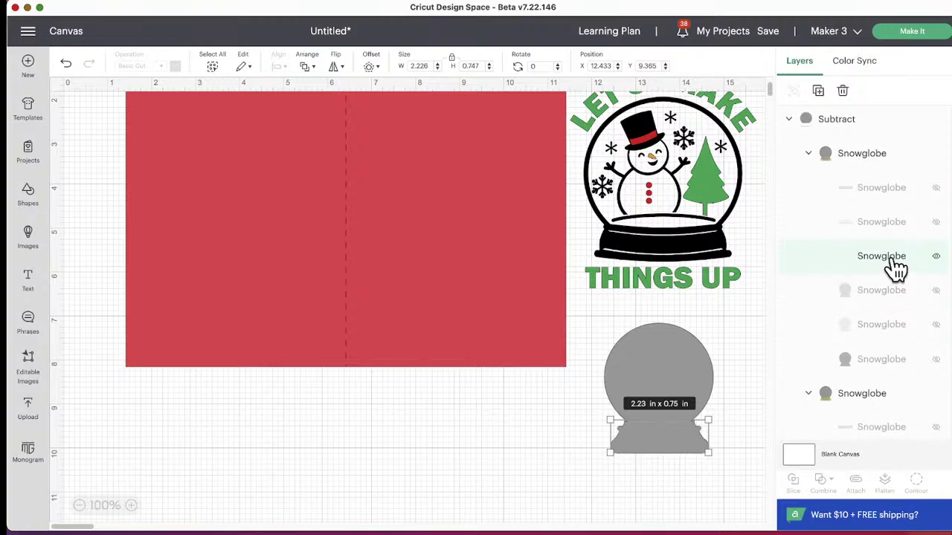
left_click(936, 259)
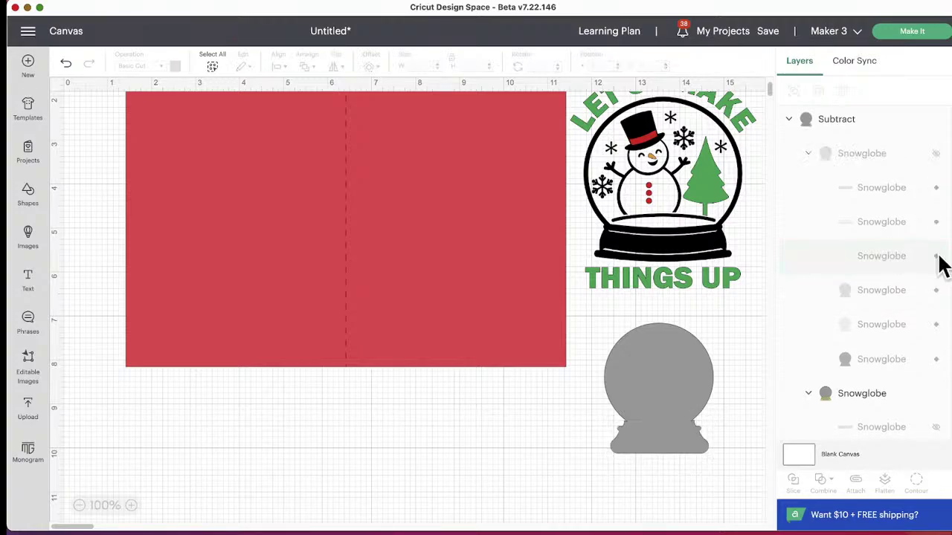
scroll(897, 292, "up", 1)
scroll(897, 292, "down", 10)
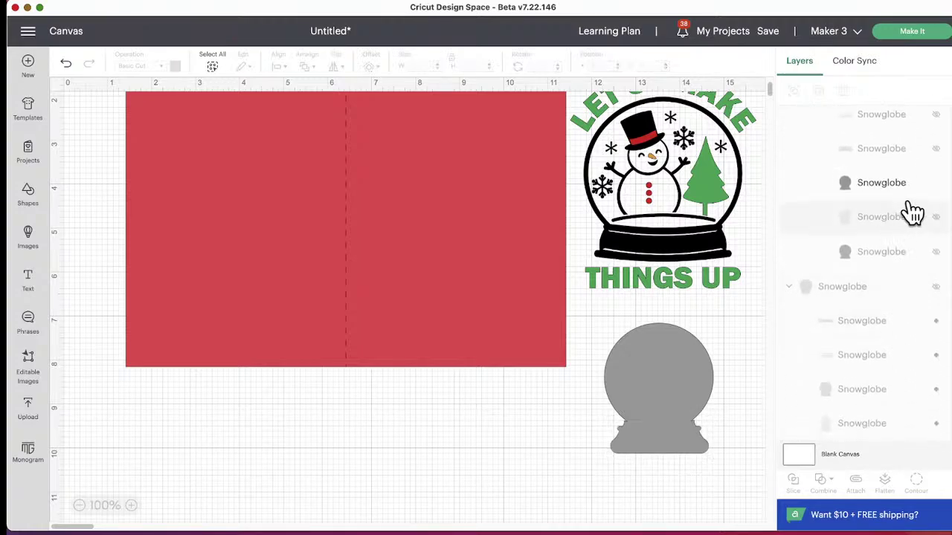
left_click(939, 180)
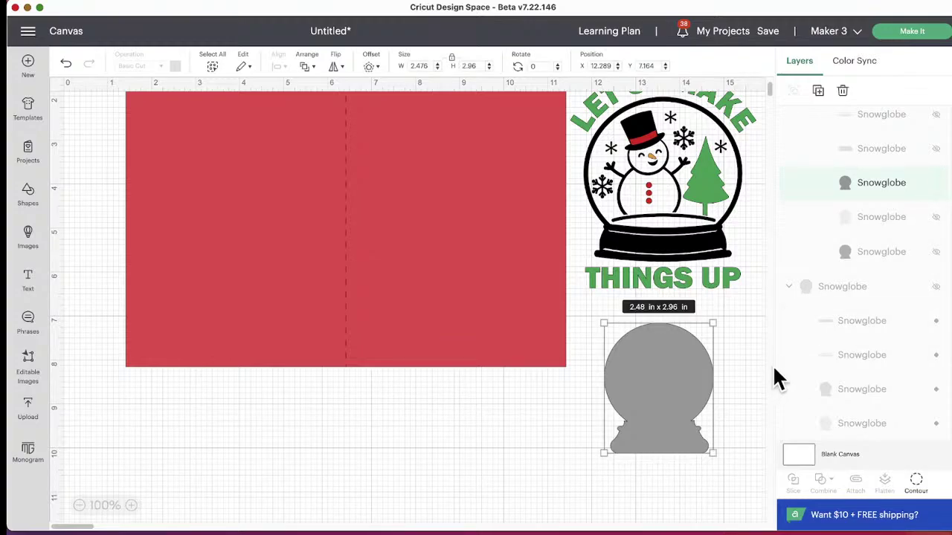
scroll(841, 385, "down", 3)
scroll(862, 401, "down", 3)
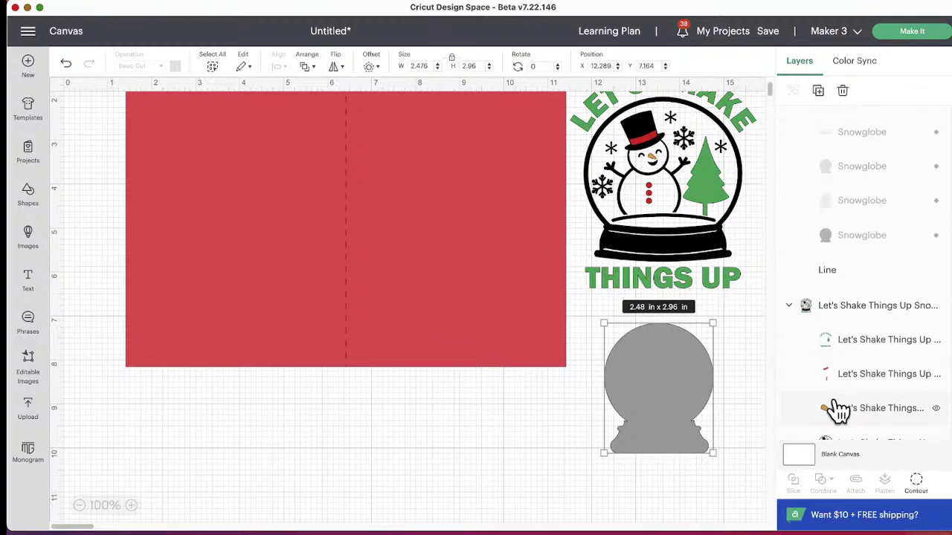
Undo the subtraction and the changes made inside its group.
left_click(718, 424)
key("super+z")
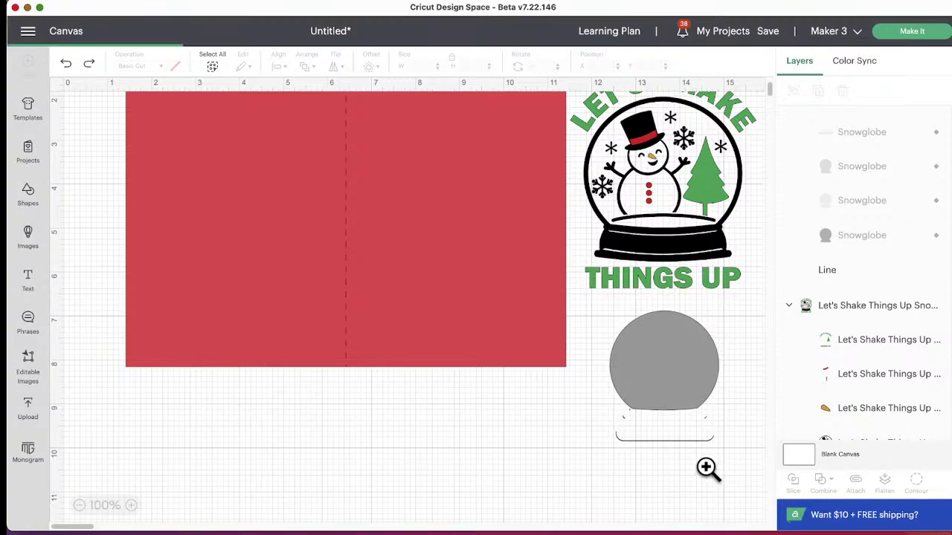
key("super+shift+z")
Enlarge the green base to about 2.31 × 0.78 in, try to subtract it from the gray globe, and move the combined shape.
left_click(681, 434)
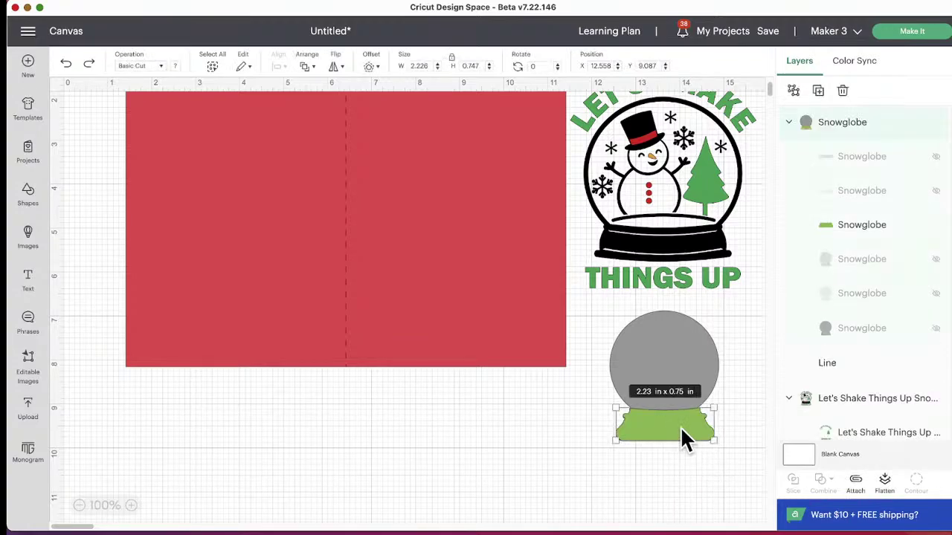
left_click_drag(714, 440, 716, 443)
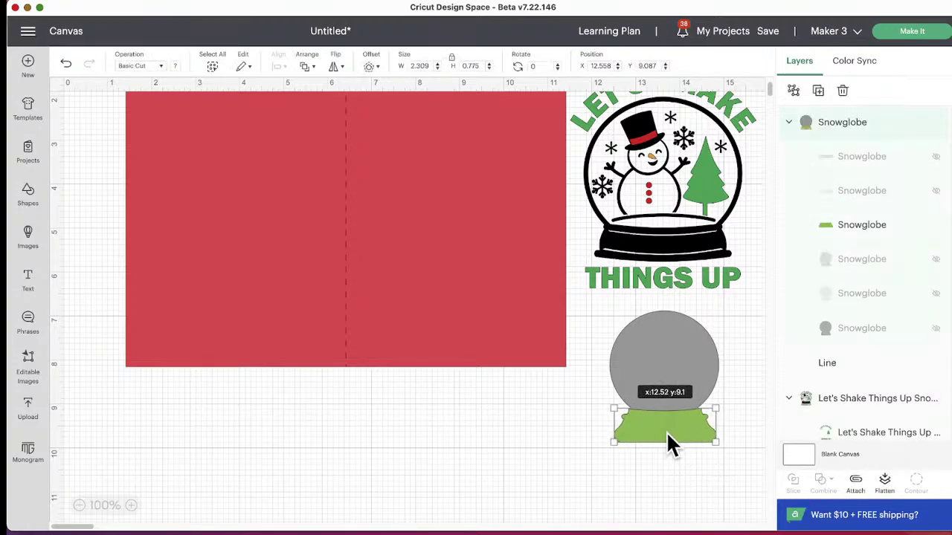
left_click(664, 387, "shift")
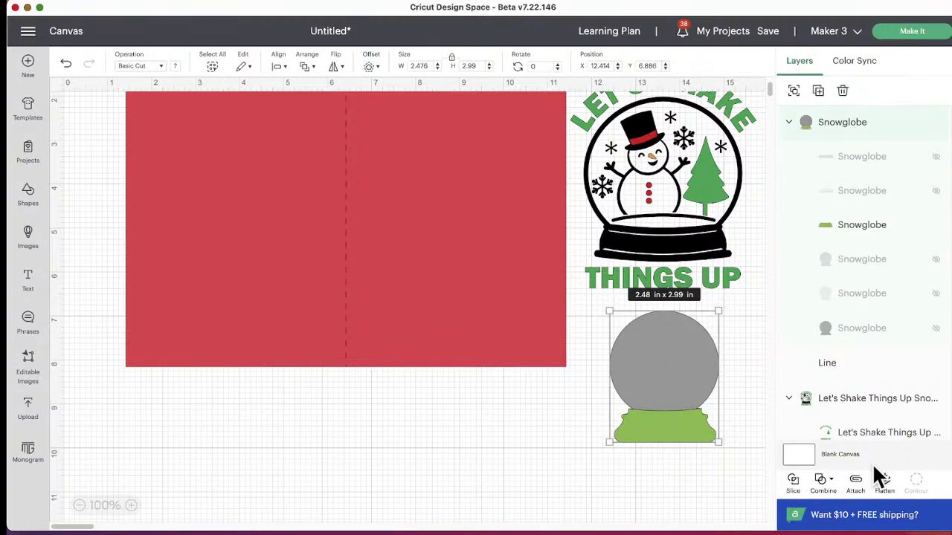
left_click(822, 484)
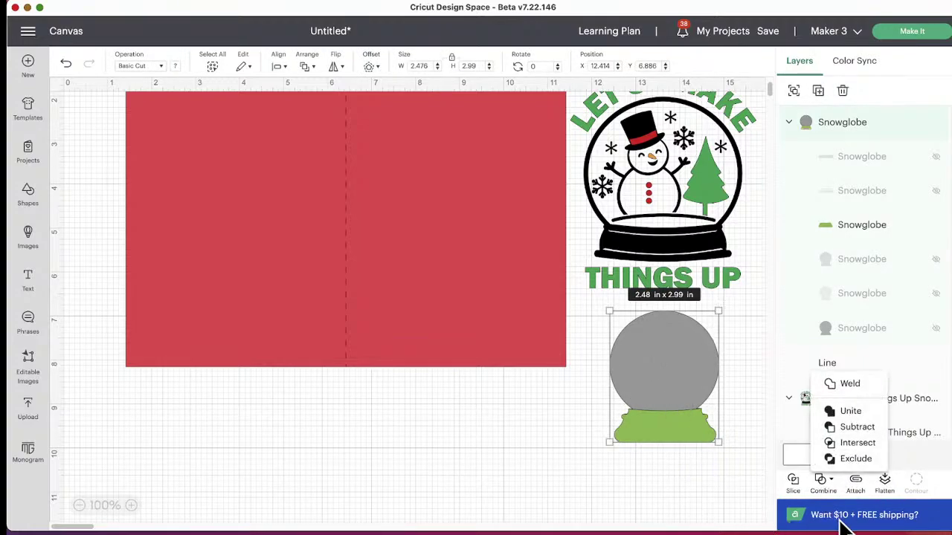
left_click(855, 426)
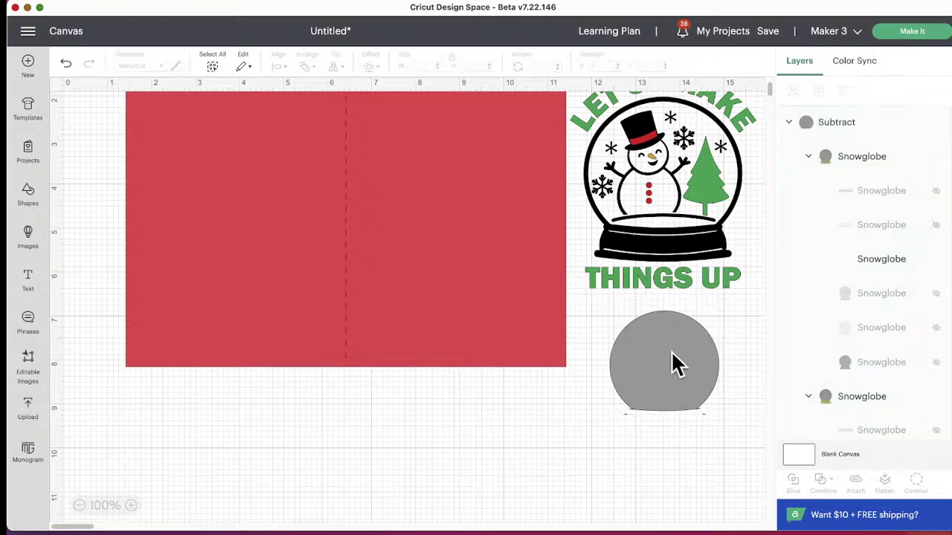
left_click(683, 395)
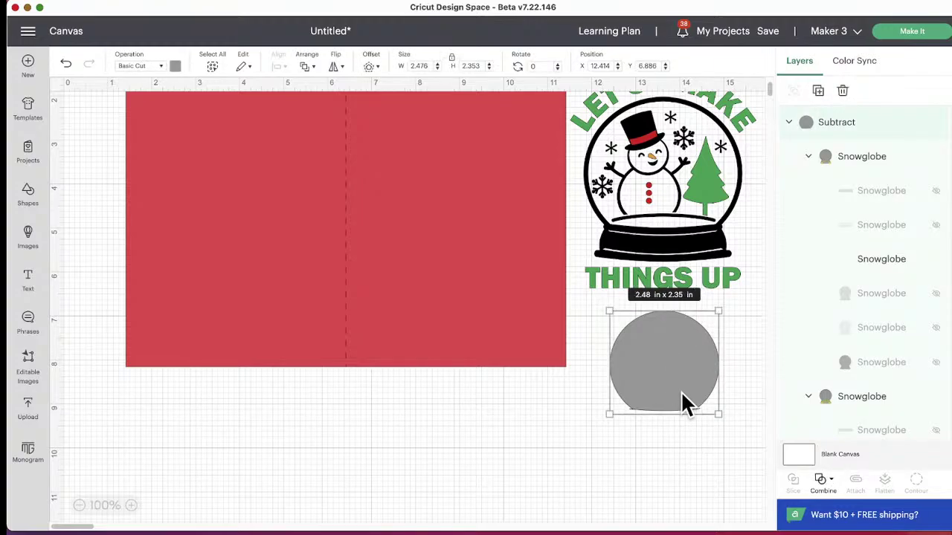
left_click(708, 464)
left_click_drag(692, 363, 674, 385)
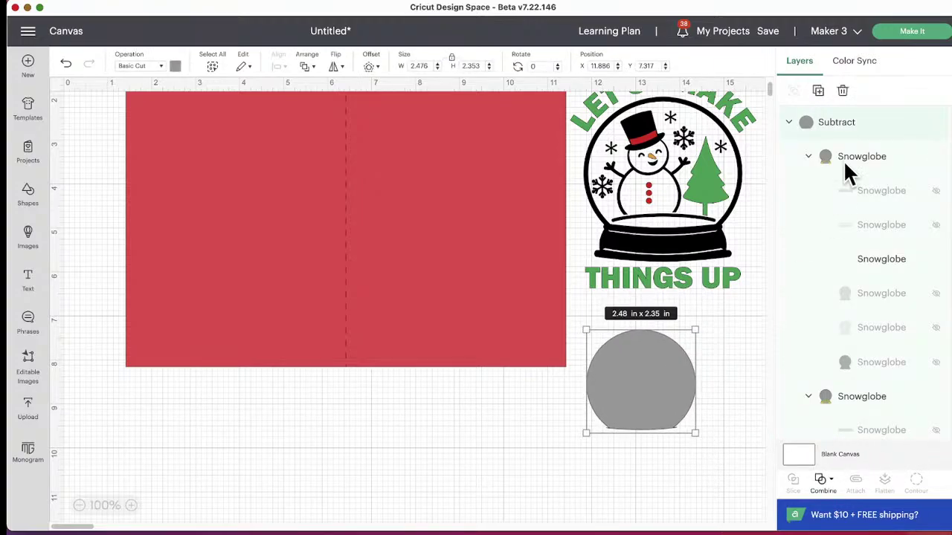
Check the snow globe layers inside and below the Subtract group, and move the gray globe within it up and left.
left_click(847, 161)
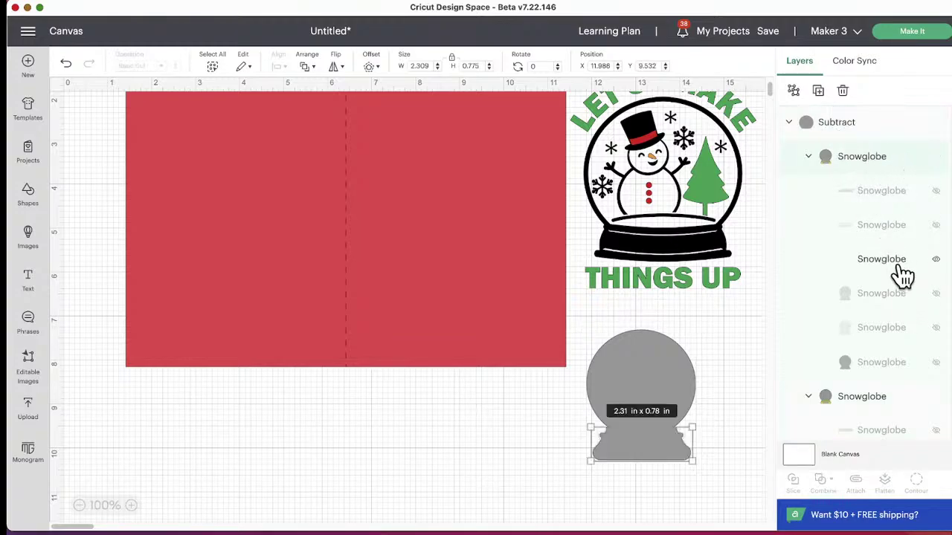
scroll(880, 276, "down", 5)
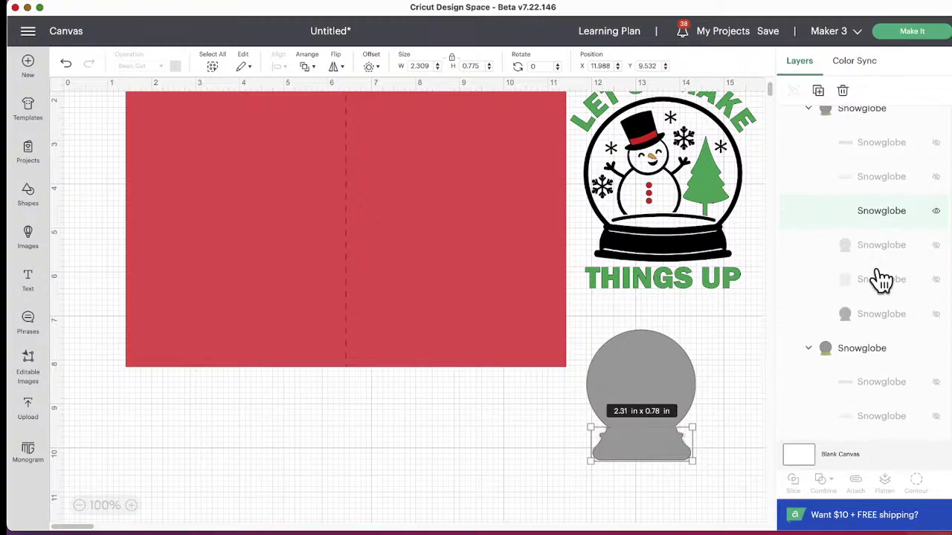
left_click(884, 355)
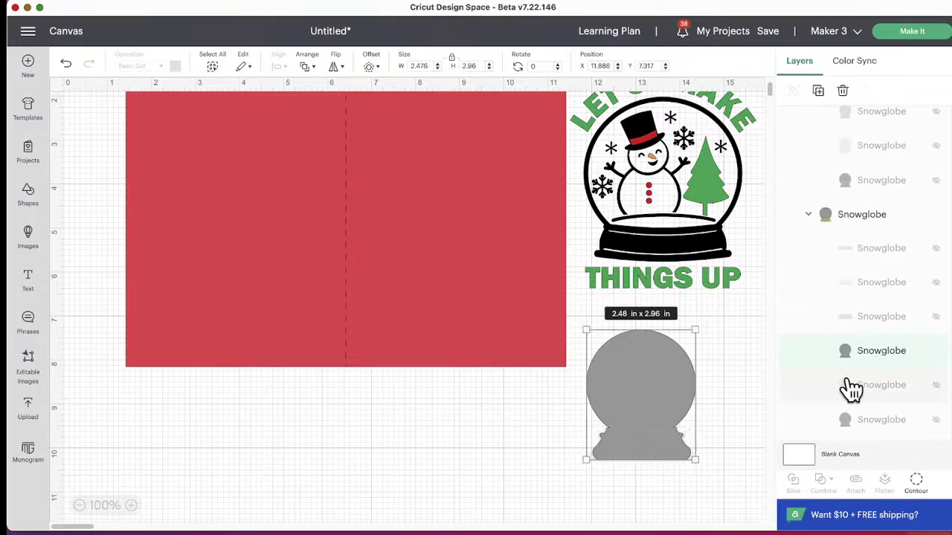
left_click_drag(634, 377, 601, 374)
left_click(613, 431)
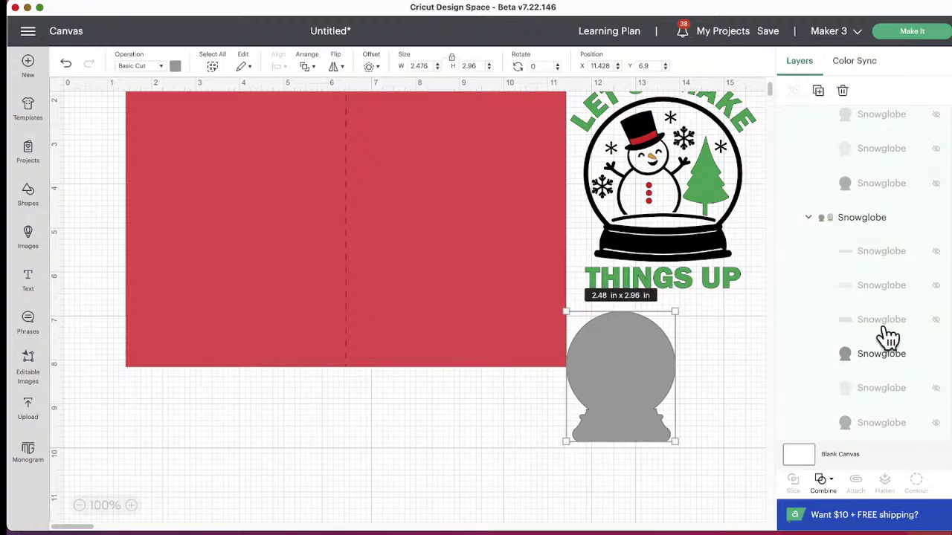
scroll(887, 333, "up", 5)
scroll(887, 333, "down", 8)
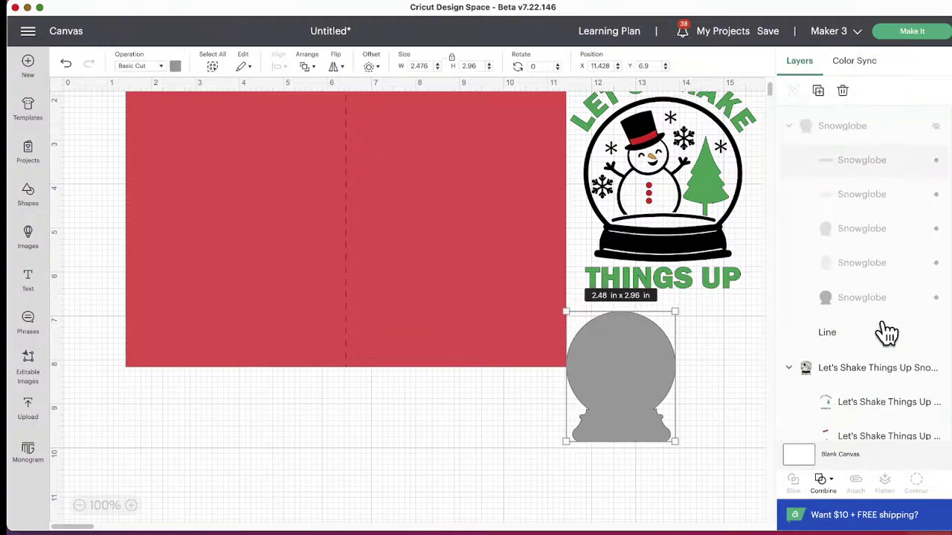
left_click(883, 209)
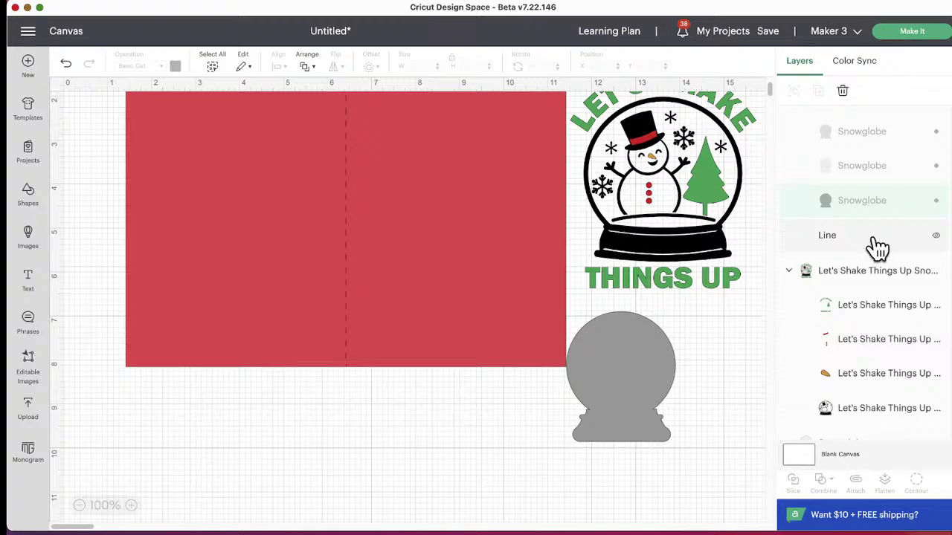
scroll(869, 283, "up", 1)
left_click(872, 289)
Undo the subtraction and the moves so the gray globe and green base are separate shapes again.
key("super+z")
key("super+z")
key("super+z")
key("super+z")
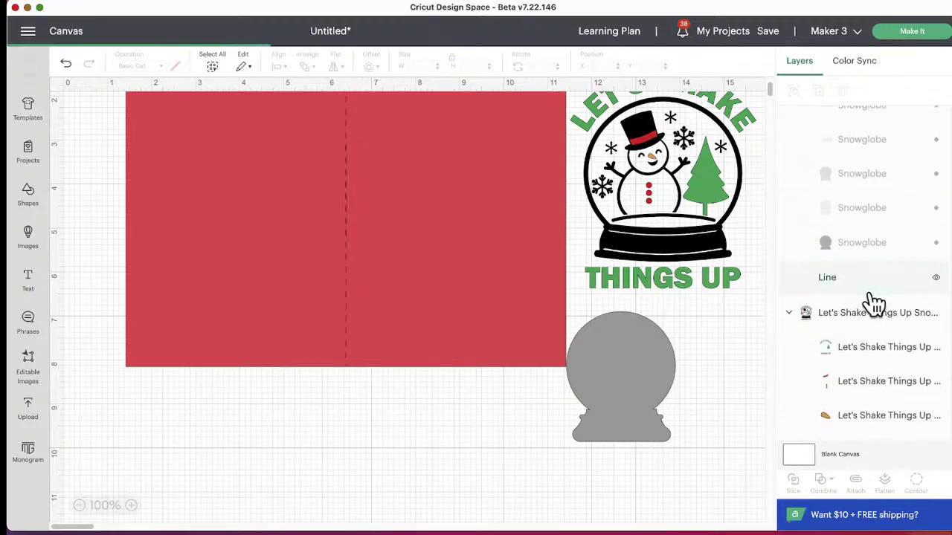
key("super+z")
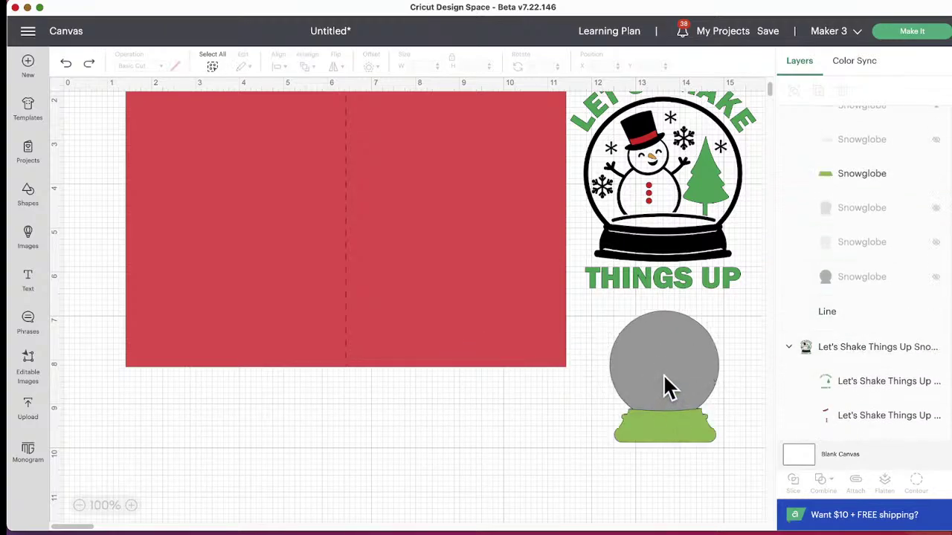
Enlarge the green base to about 2.89 in wide and center it over the bottom of the gray globe.
left_click(664, 438)
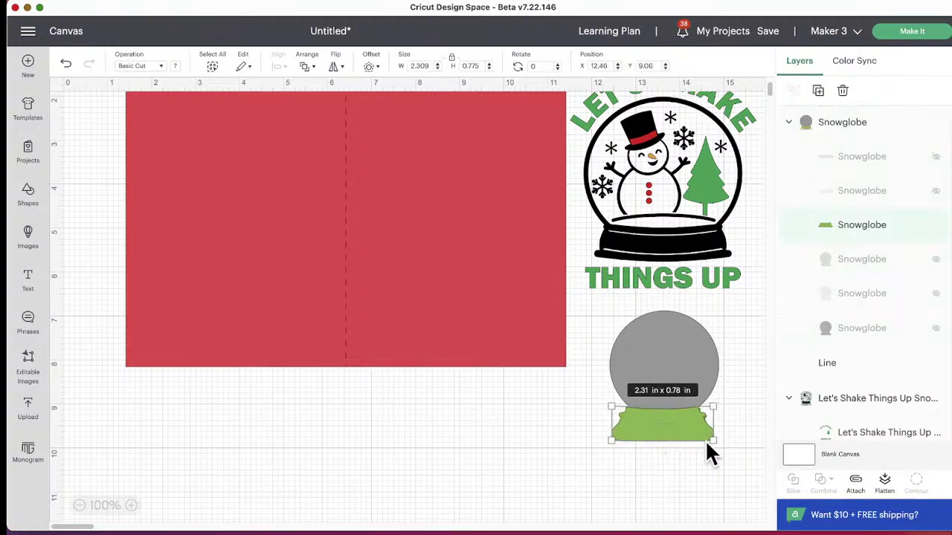
left_click_drag(712, 441, 722, 457)
mouse_move(673, 437)
left_mouse_down()
mouse_move(665, 440)
mouse_move(663, 425)
left_mouse_up()
left_click(699, 501)
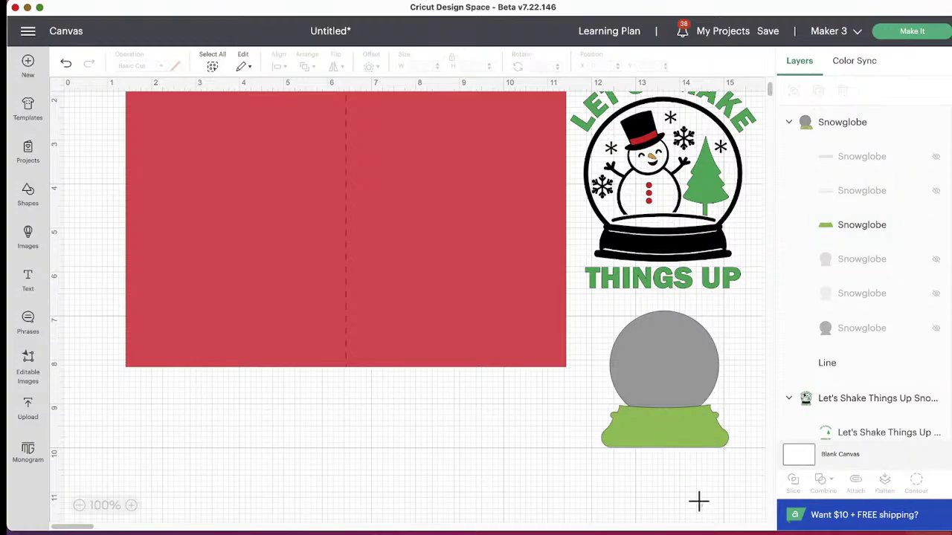
Subtract the enlarged green base from the gray globe using Combine and place the result on the red card's right half.
left_click_drag(699, 502, 653, 349)
left_click(823, 479)
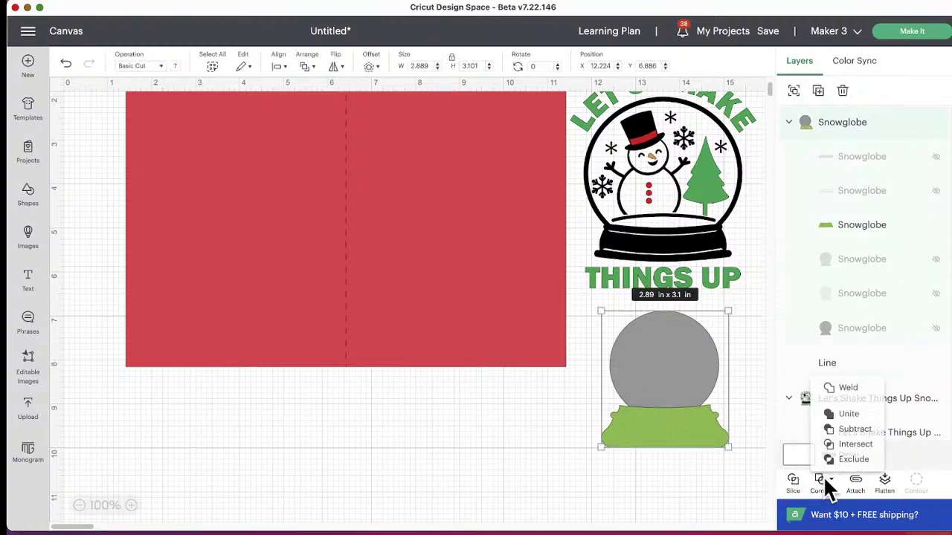
left_click(867, 429)
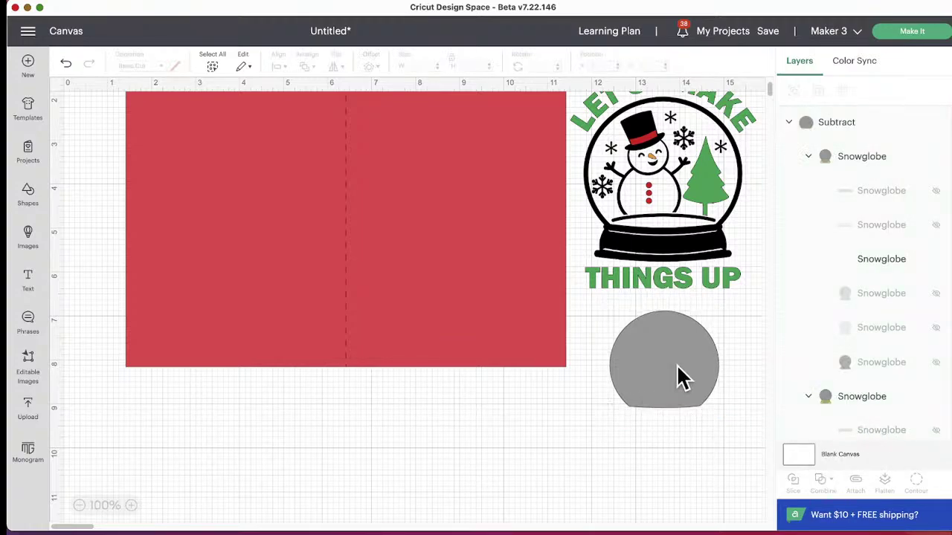
left_click_drag(679, 378, 434, 225)
scroll(599, 498, "up", 3)
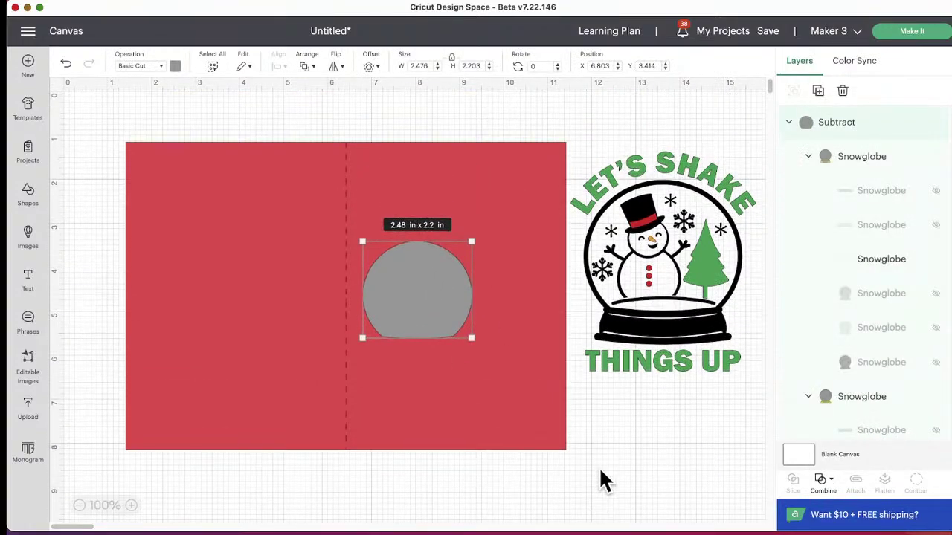
Find the hidden Snowglobe groups outside the Subtract group and delete them.
scroll(824, 324, "down", 5)
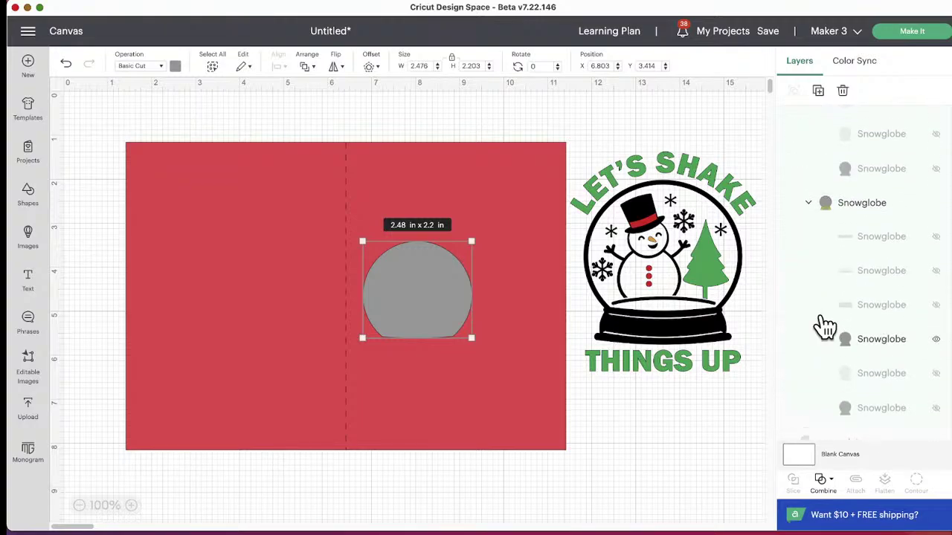
scroll(824, 325, "up", 1)
scroll(848, 346, "down", 5)
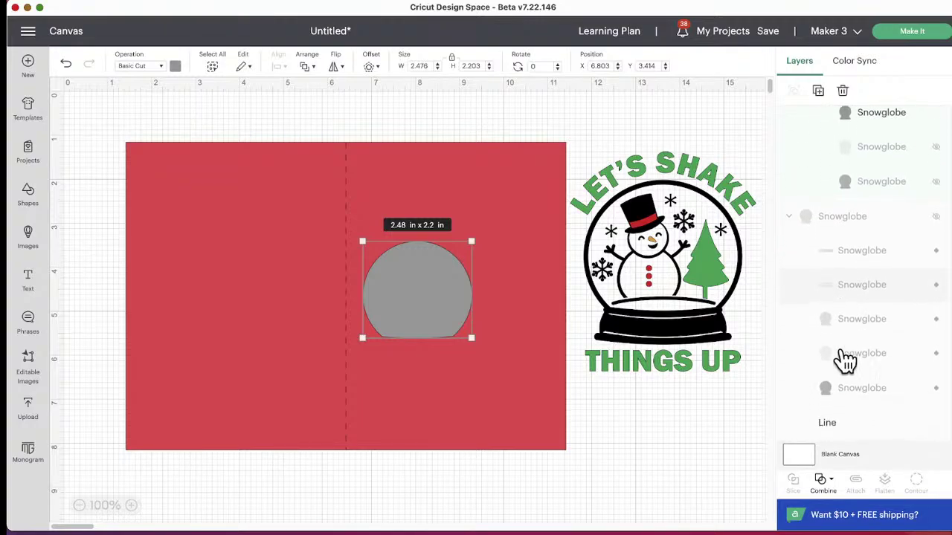
scroll(846, 361, "down", 1)
scroll(893, 389, "down", 2)
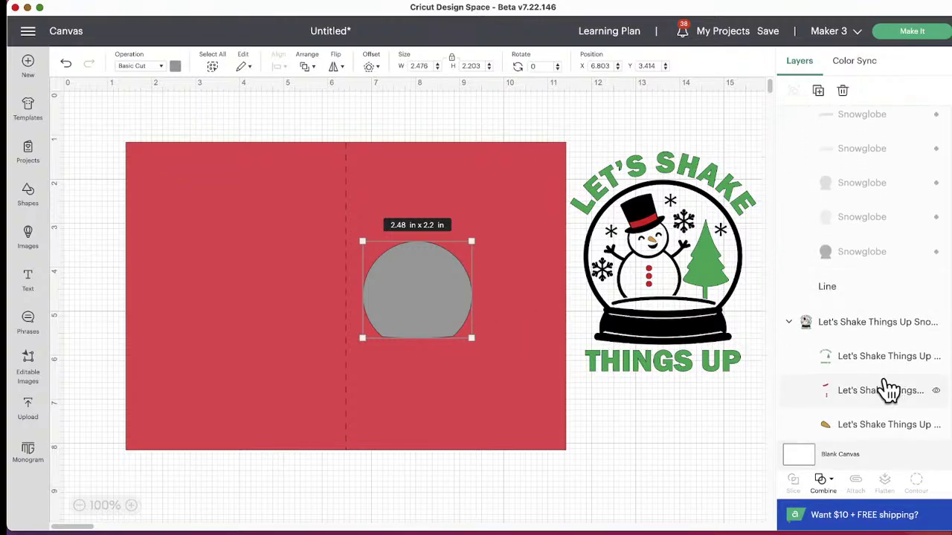
scroll(852, 379, "down", 3)
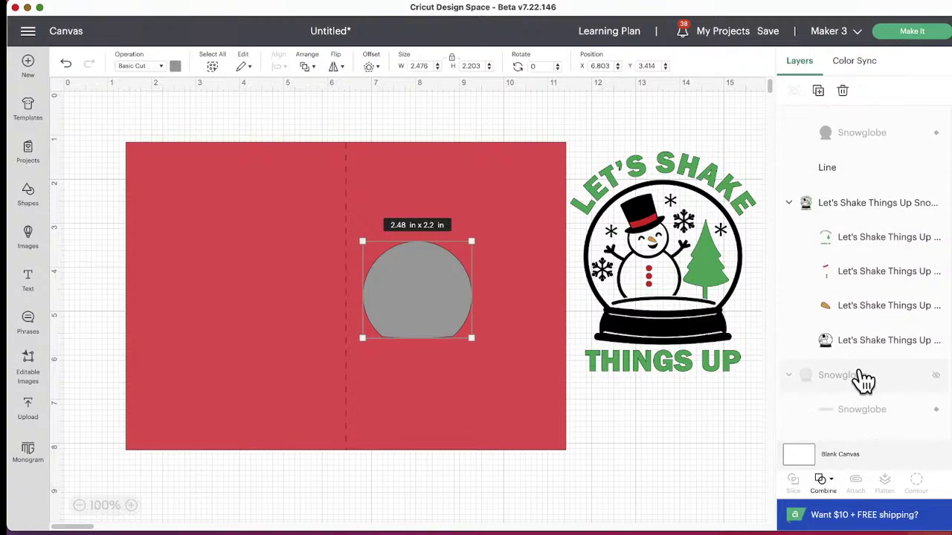
left_click(862, 380)
scroll(831, 379, "down", 3)
scroll(861, 403, "down", 1)
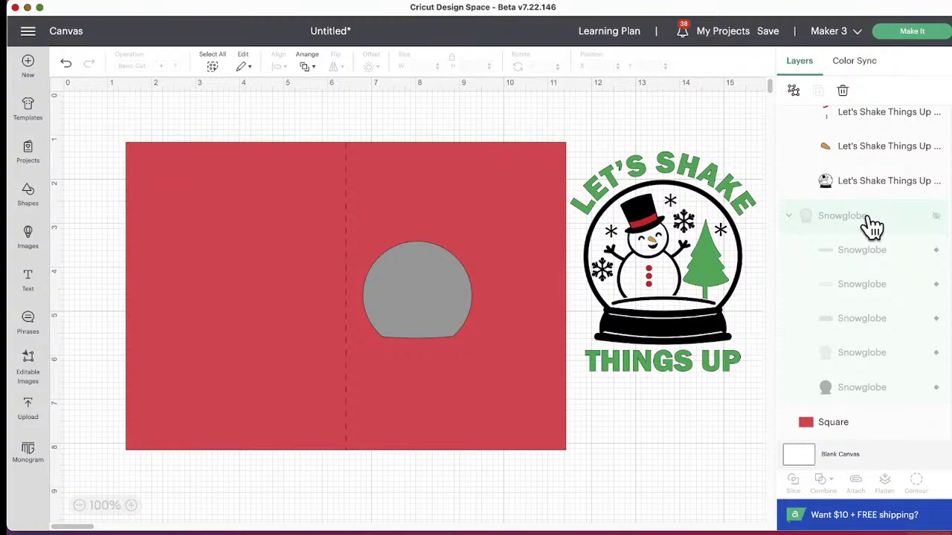
left_click_drag(871, 226, 872, 316)
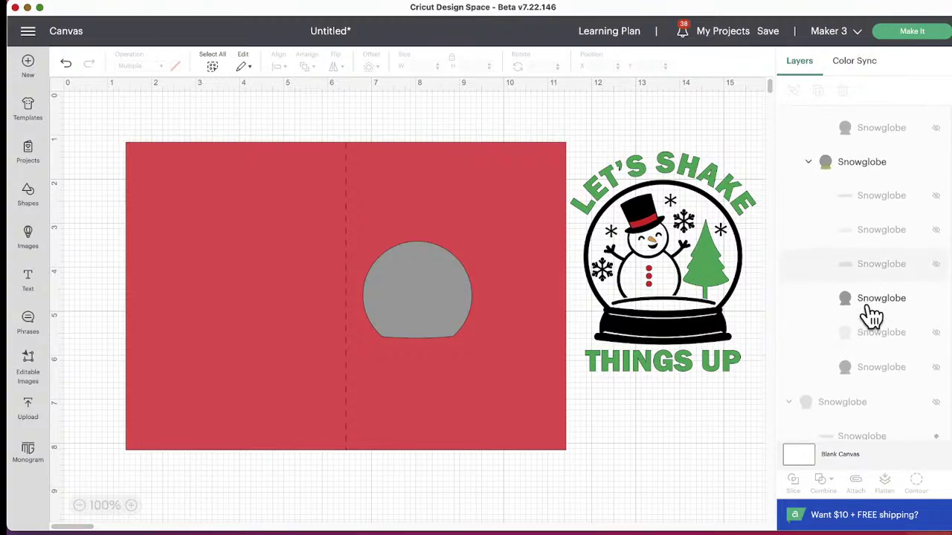
left_click_drag(844, 421, 870, 213)
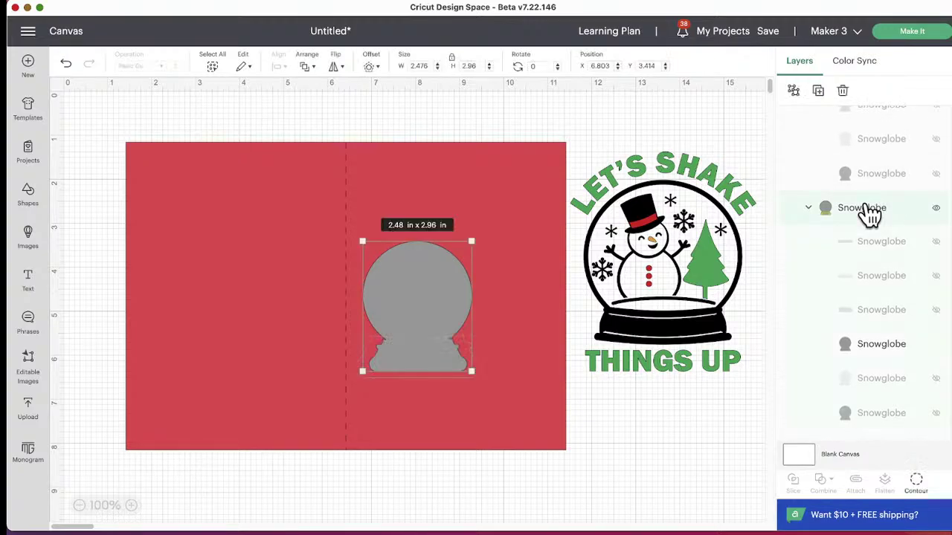
Try deleting the whole Subtract group and undo the deletion.
scroll(875, 287, "up", 5)
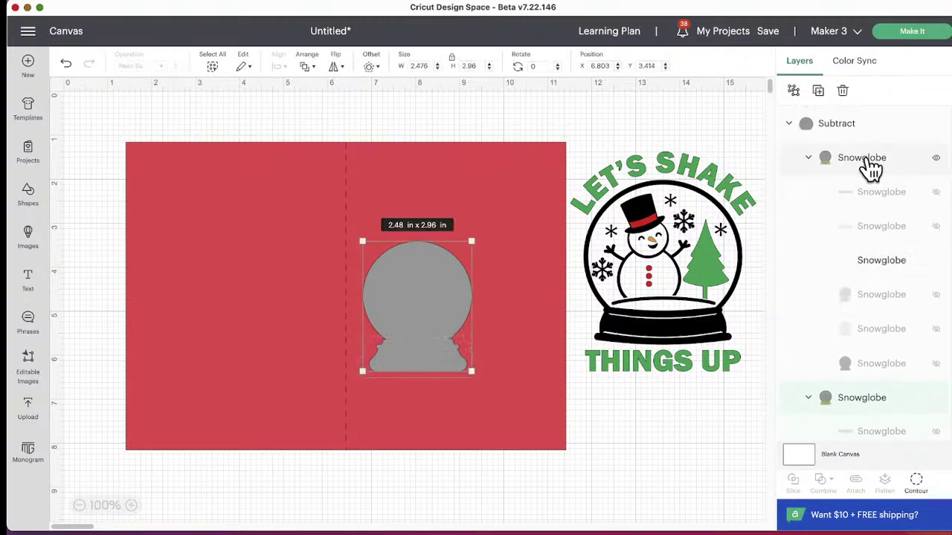
left_click(859, 124)
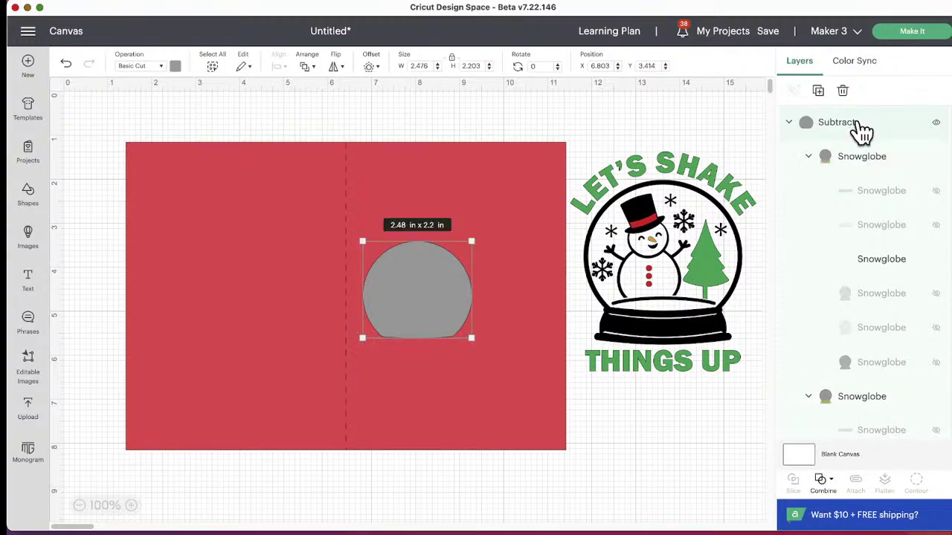
key("Delete")
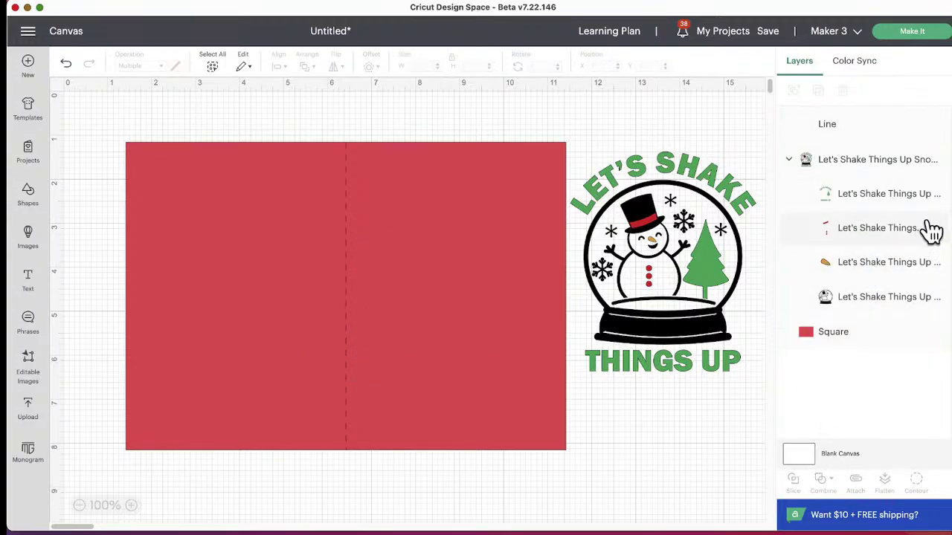
left_click(824, 128)
key("super+z")
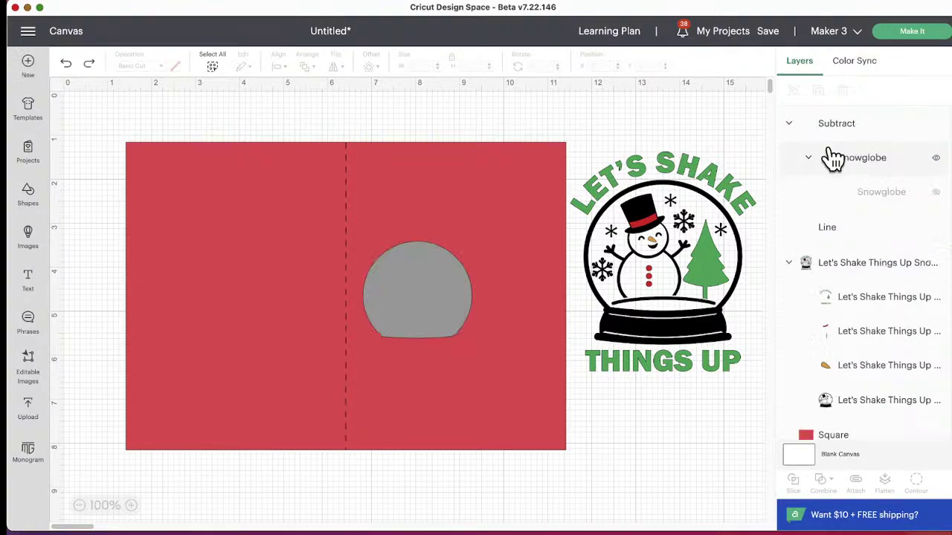
Move the gray globe pieces off the red card onto the blank canvas below the snowman artwork.
left_click(430, 316)
left_click_drag(435, 316, 515, 266)
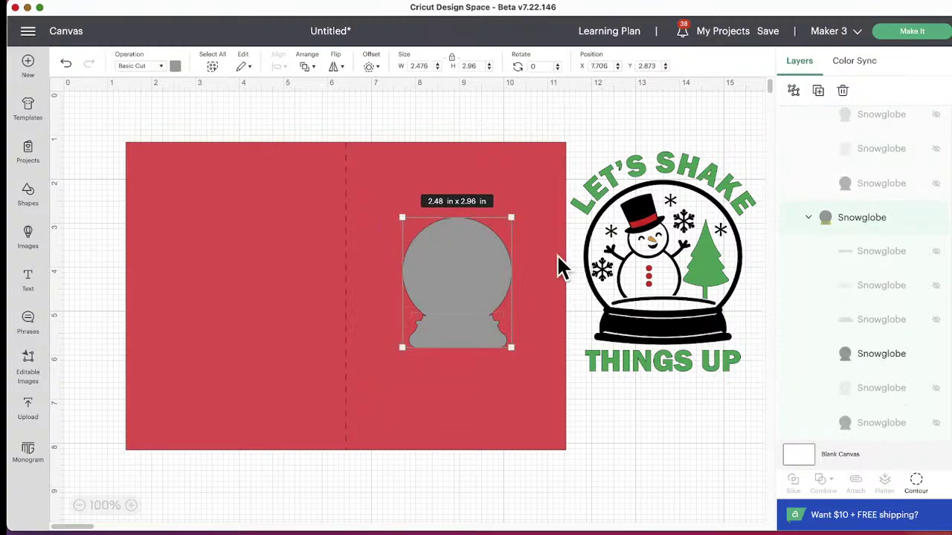
left_click_drag(462, 281, 692, 414)
left_click_drag(658, 474, 672, 407)
Move the snowman artwork up and right, reposition the gray subtracted shape beneath it, and locate its Subtract group among the layers.
scroll(882, 305, "up", 3)
scroll(882, 305, "up", 2)
left_click_drag(679, 217, 703, 168)
left_click_drag(675, 399, 666, 379)
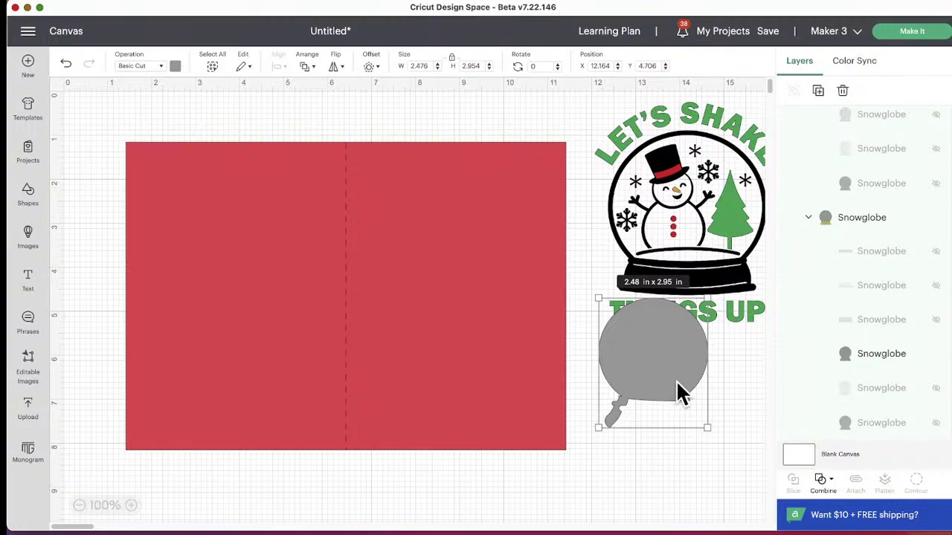
left_click_drag(671, 392, 716, 383)
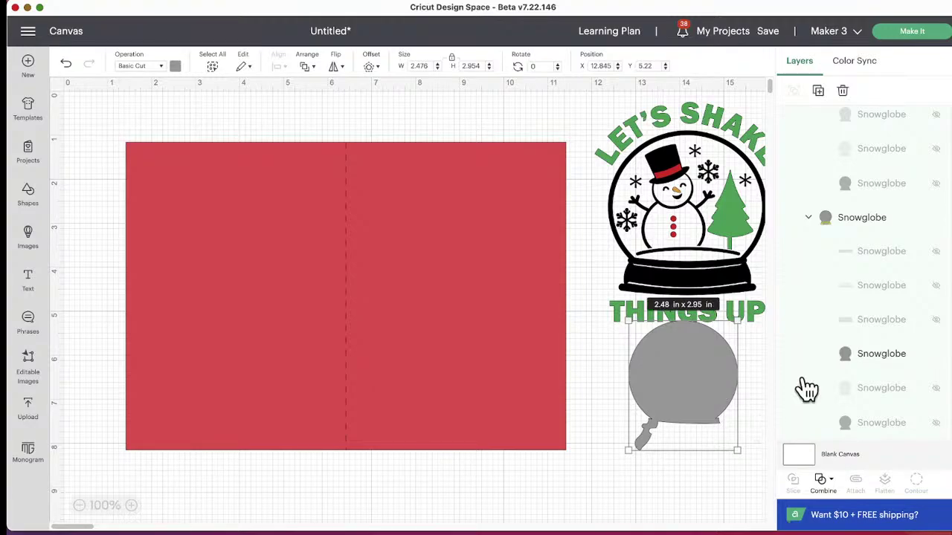
scroll(899, 297, "down", 3)
scroll(900, 298, "up", 2)
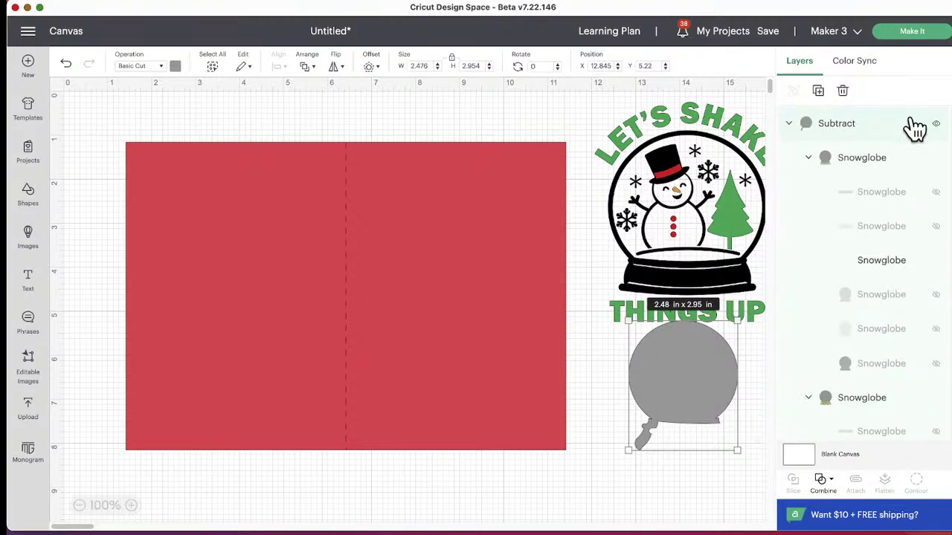
Toggle the Subtract group's visibility to check which shapes it holds, and delete the whole group.
scroll(941, 130, "down", 1)
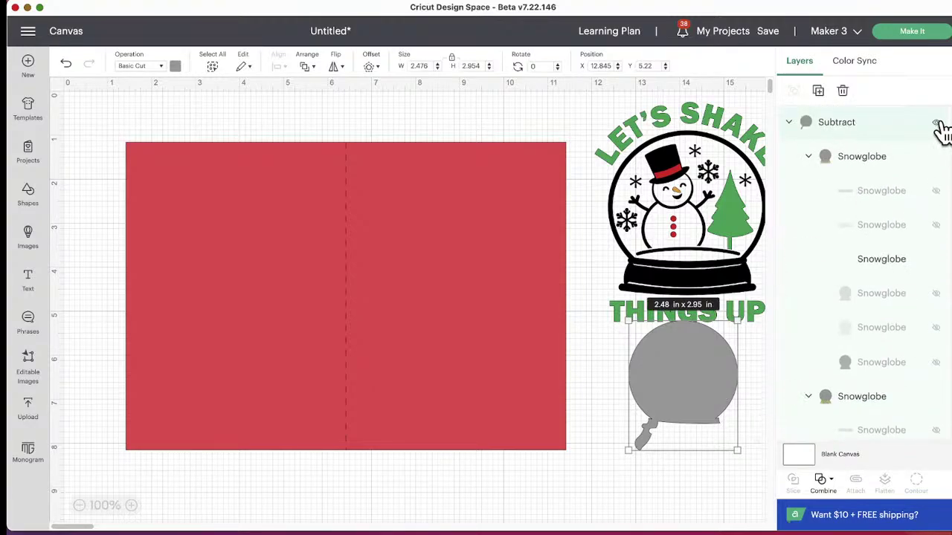
left_click(937, 123)
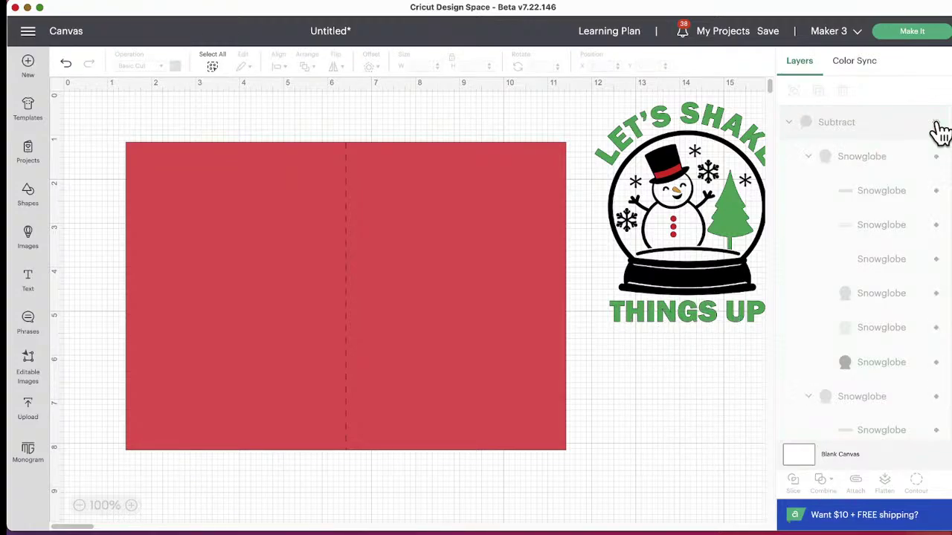
left_click(937, 124)
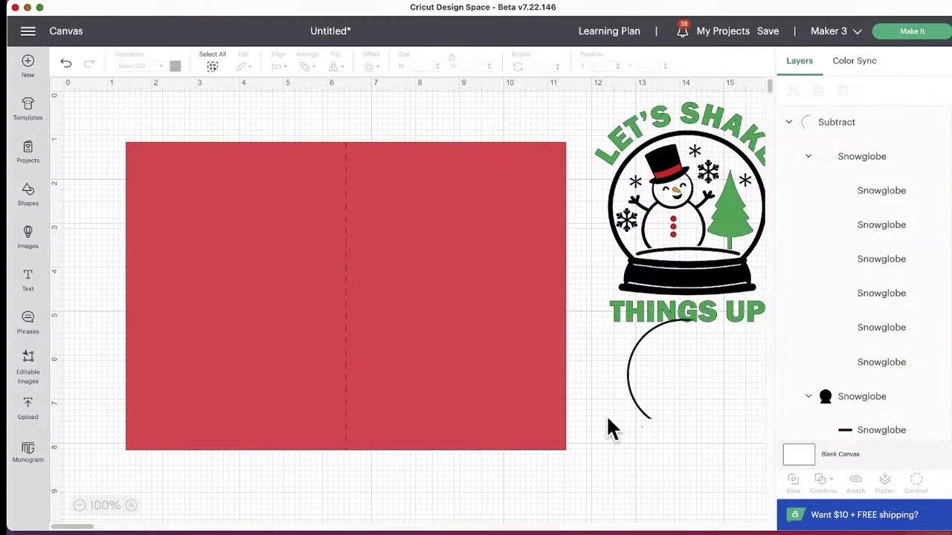
left_click(935, 123)
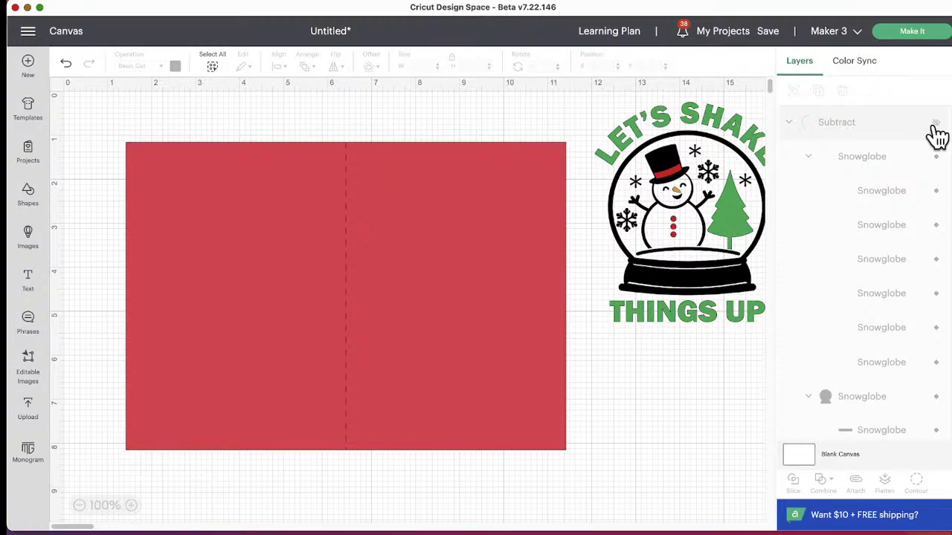
left_click(936, 123)
left_click(935, 124)
left_click(936, 123)
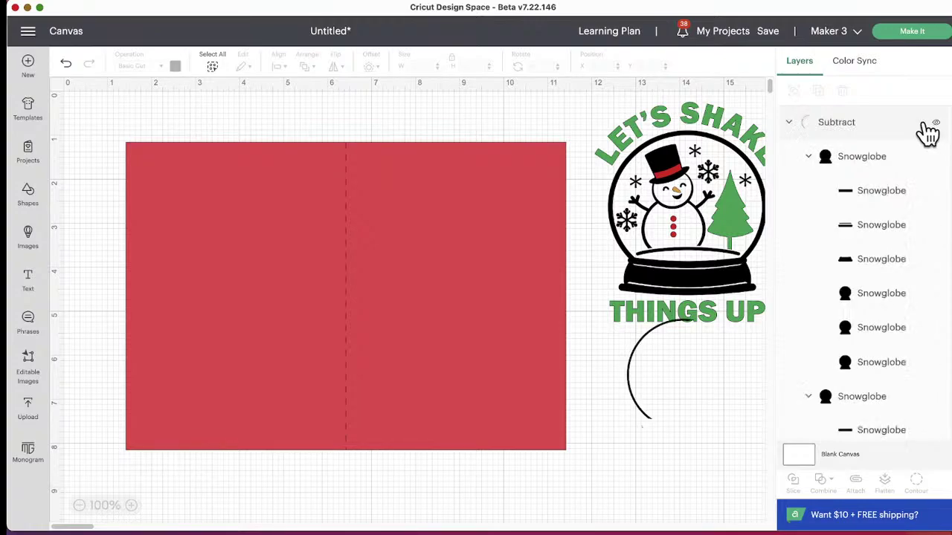
left_click(850, 125)
key("Delete")
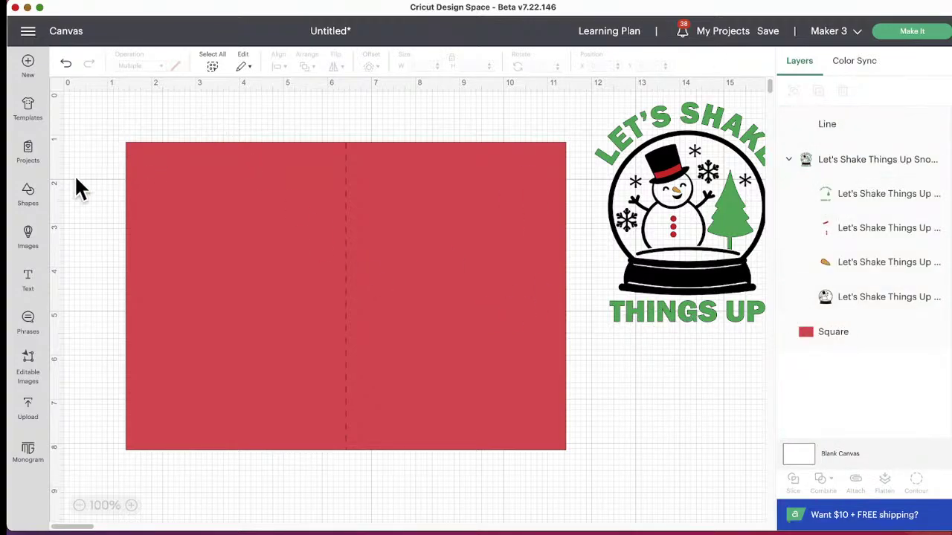
Browse the snowglobe image results in the image library and return to the canvas without adding one.
left_click(34, 239)
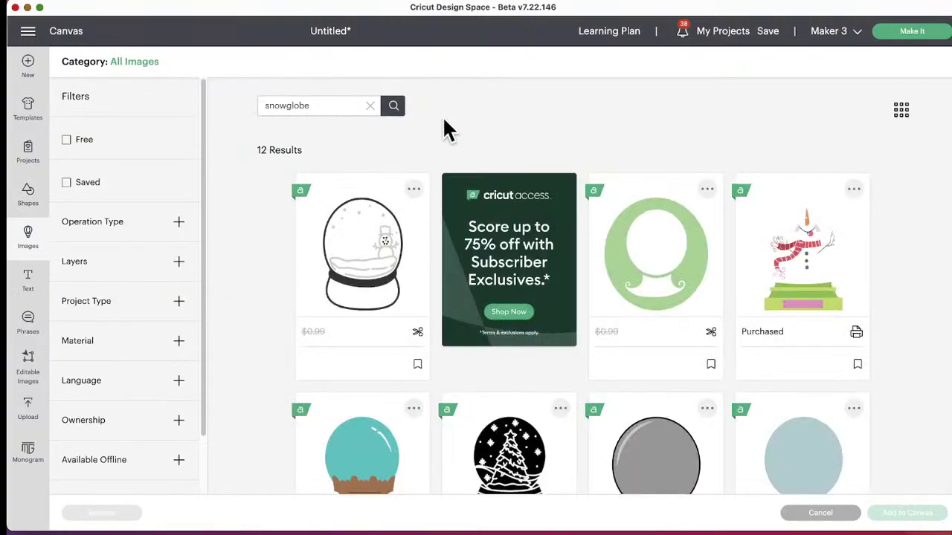
scroll(482, 256, "down", 6)
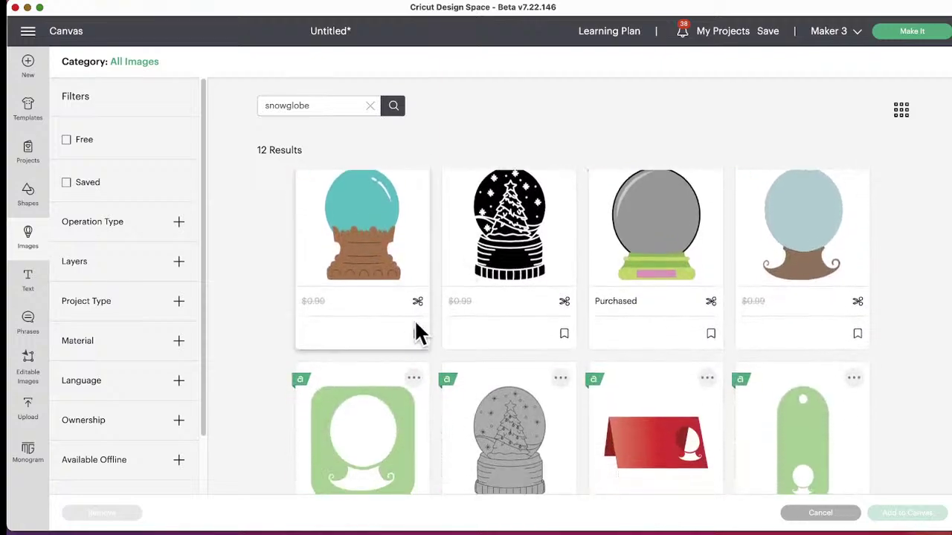
scroll(476, 340, "up", 5)
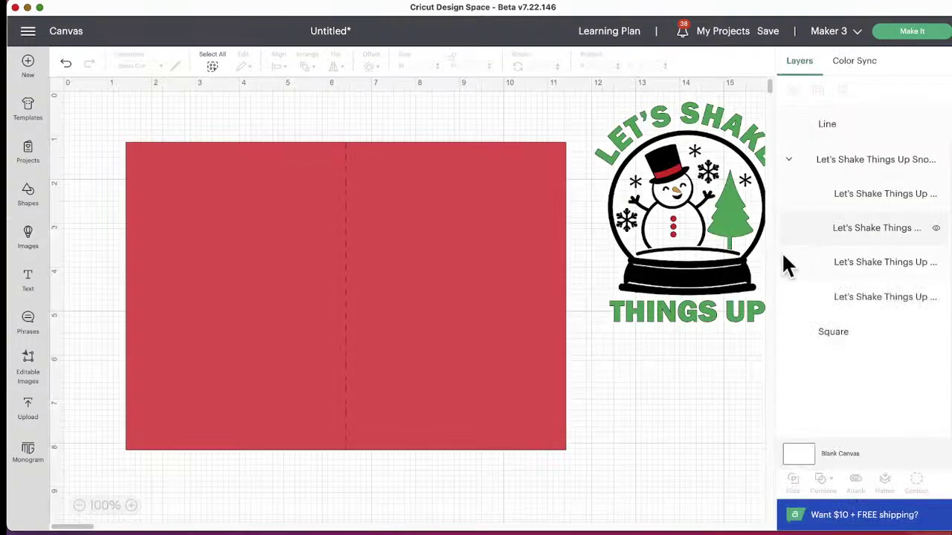
Place the snowman artwork just beyond the red card's right edge and hide its green, red and orange layers.
left_click_drag(629, 258, 416, 275)
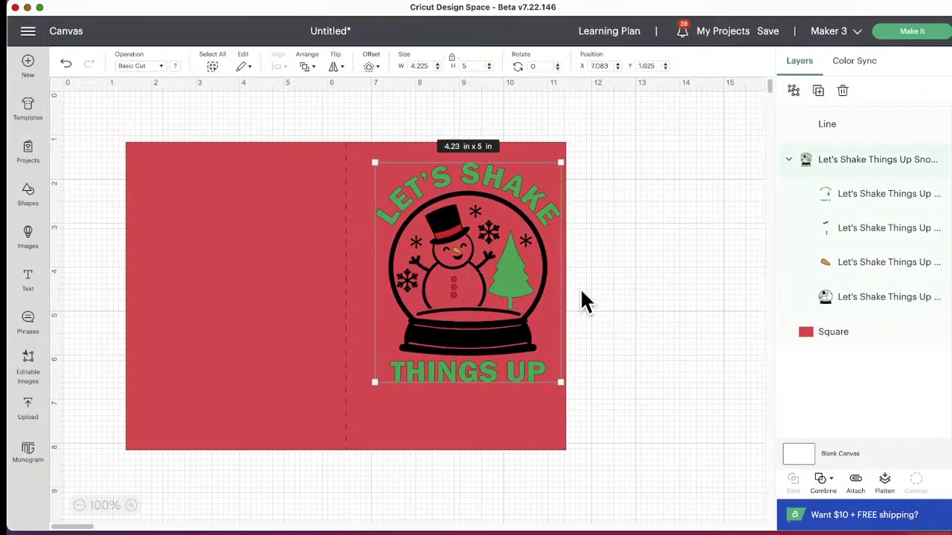
left_click_drag(476, 266, 667, 305)
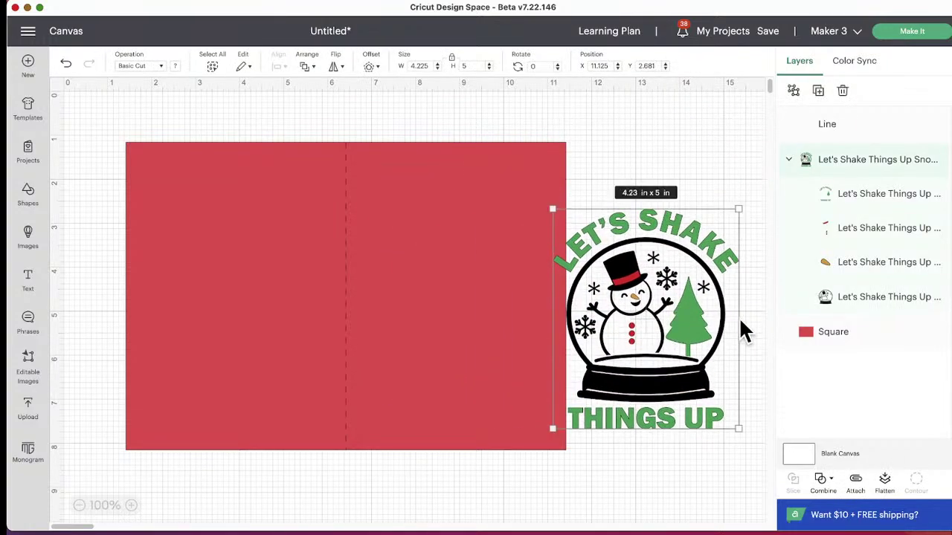
left_click(888, 196)
left_click(936, 195)
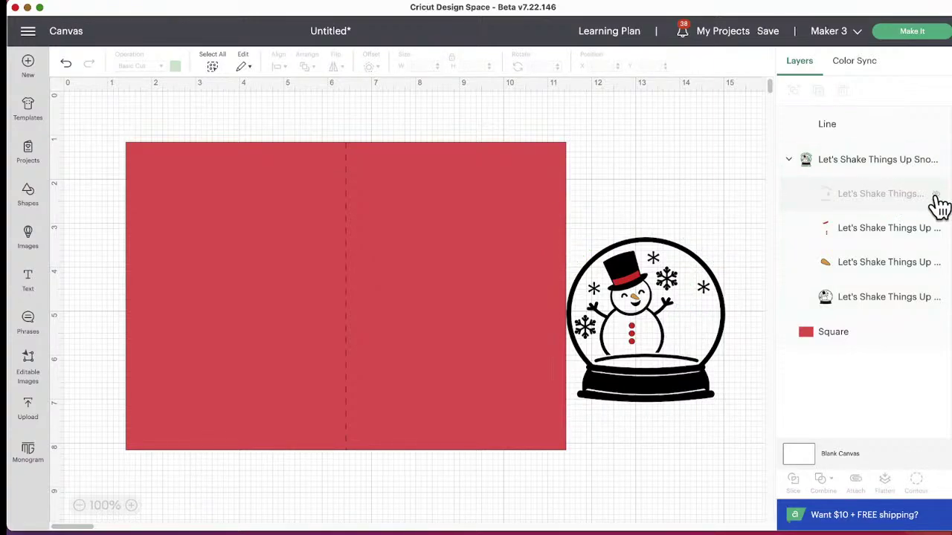
left_click(902, 233)
left_click(936, 228)
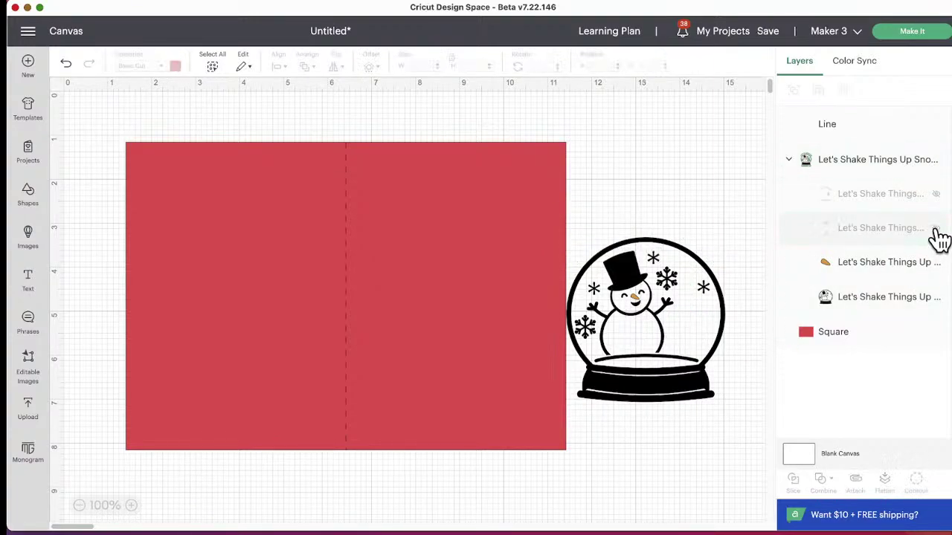
left_click(869, 272)
left_click(936, 263)
Open the remaining black artwork for contour editing and hide its snowman, face and curved snow and base line contours.
left_click(668, 334)
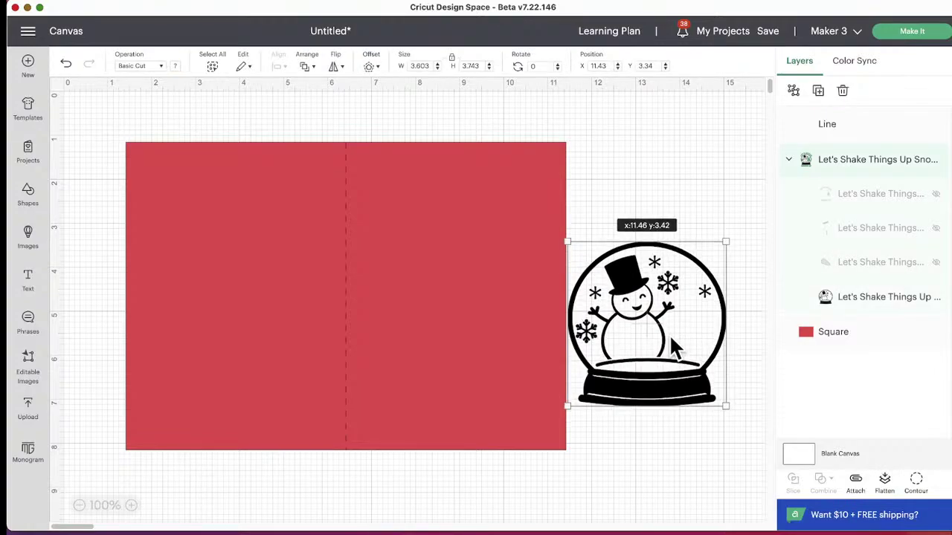
left_click(917, 482)
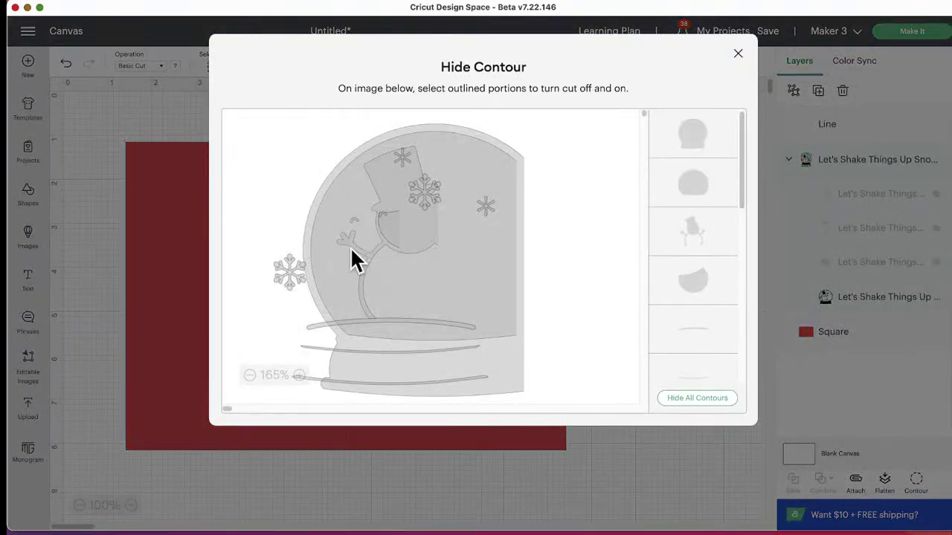
left_click(688, 233)
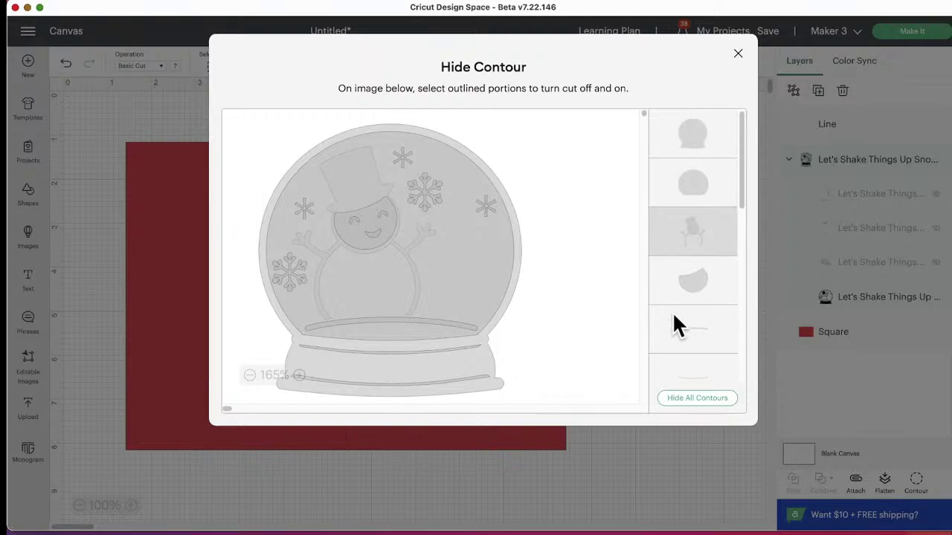
scroll(675, 301, "down", 2)
left_click(691, 230)
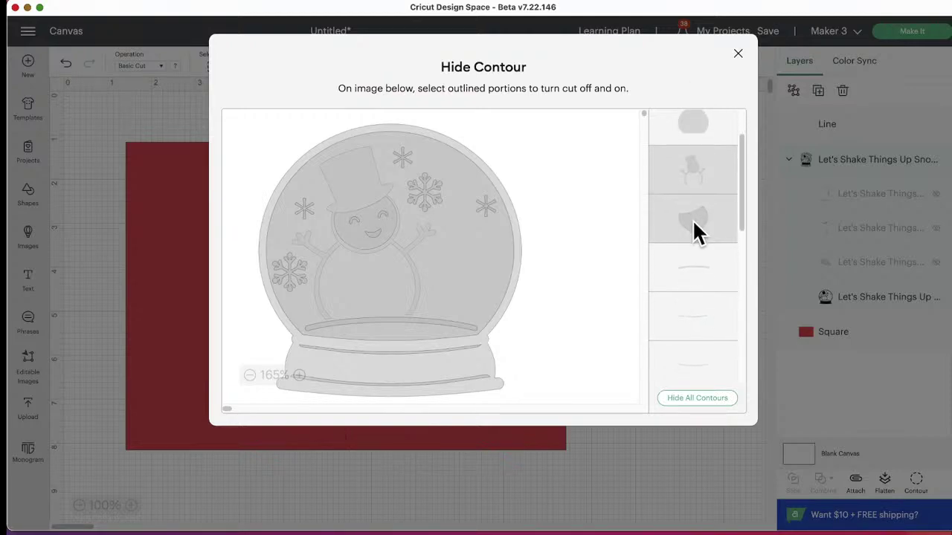
scroll(695, 232, "up", 2)
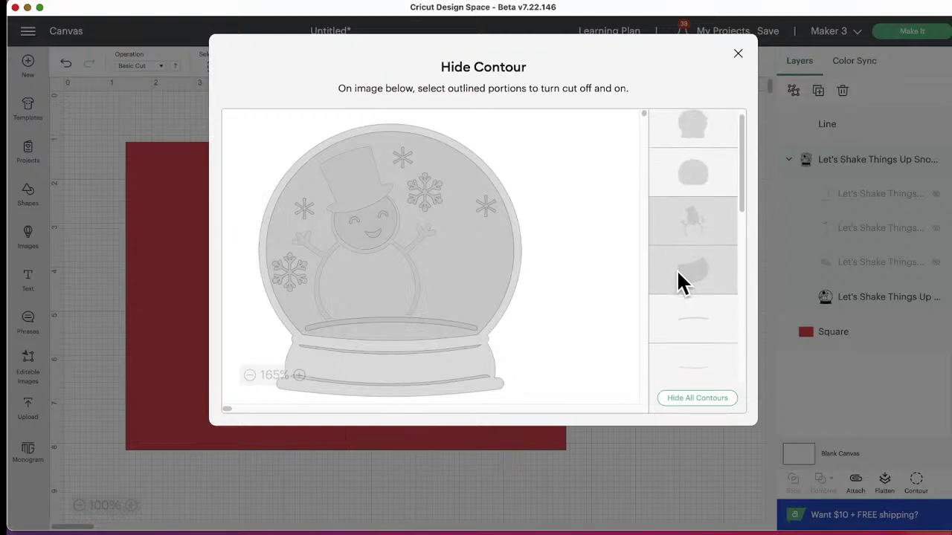
scroll(677, 270, "down", 2)
left_click(701, 240)
scroll(697, 273, "down", 2)
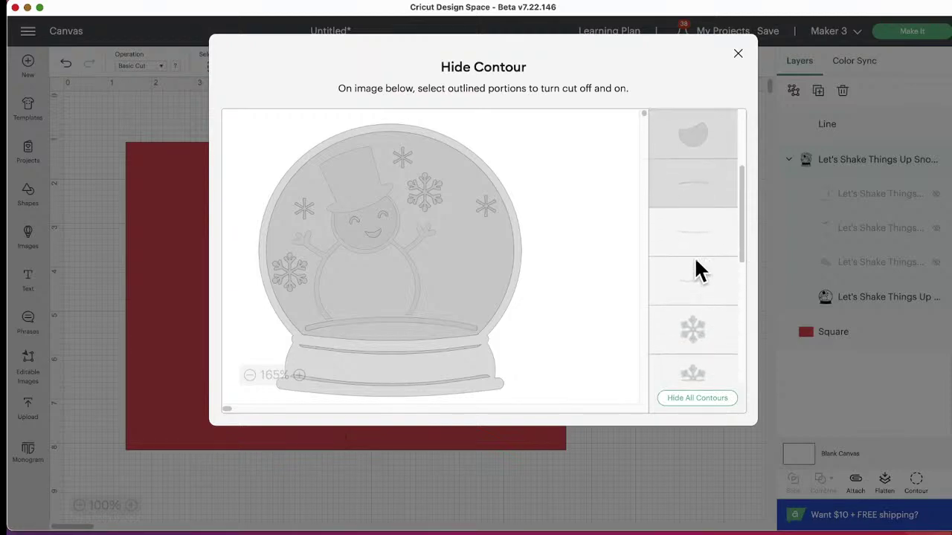
left_click(701, 275)
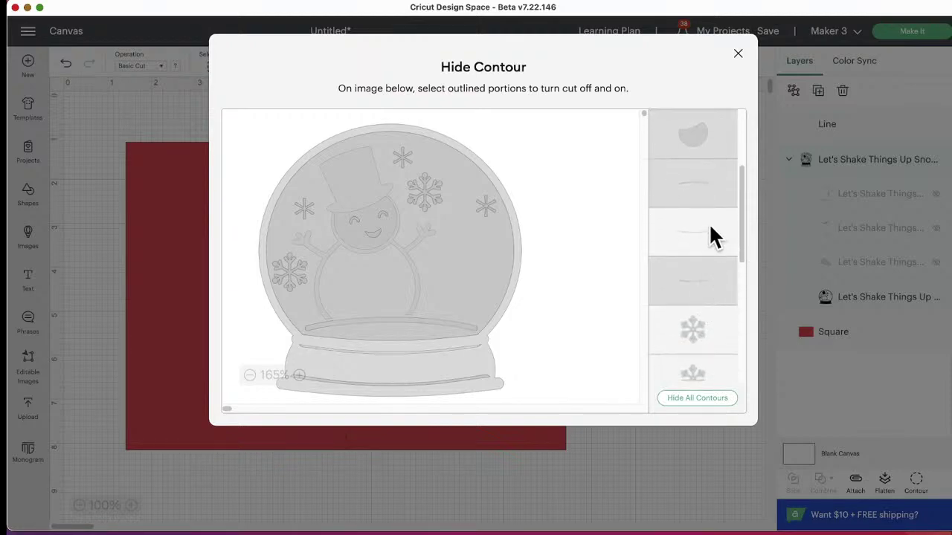
left_click(709, 223)
Hide the contours of the two large snowflakes and the three small star-shaped flakes.
scroll(700, 269, "down", 3)
left_click(697, 252)
left_click(702, 295)
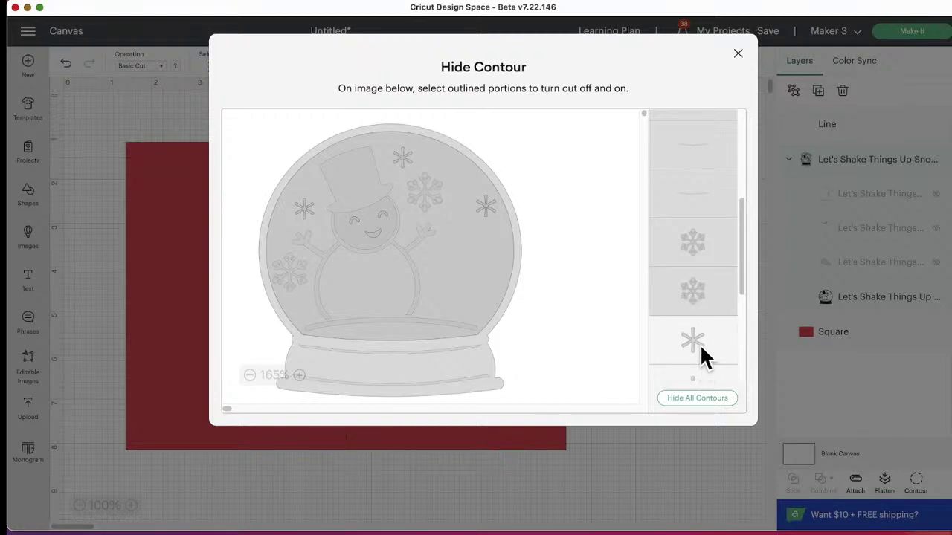
left_click(700, 344)
scroll(698, 320, "down", 2)
left_click(698, 322)
left_click(688, 356)
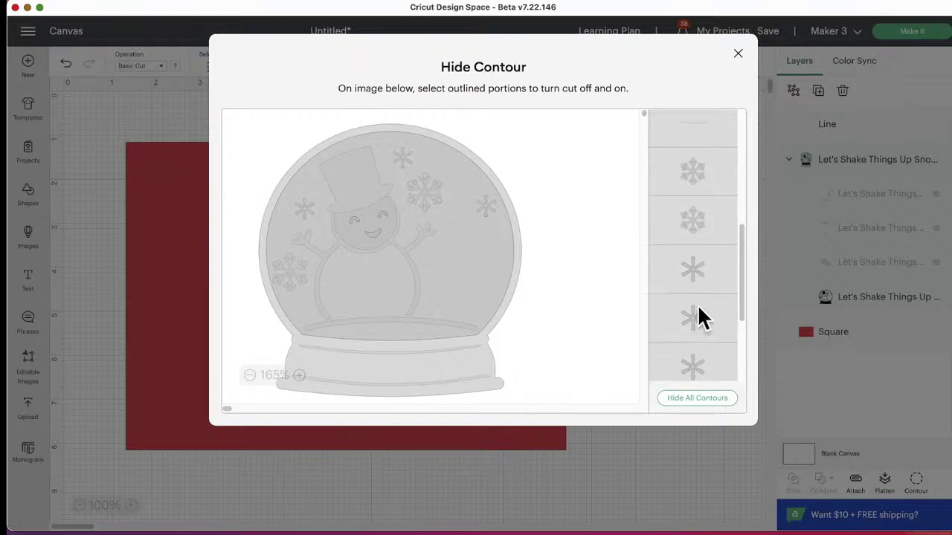
Hide the smile and both eye contours, and close the contour editor.
scroll(697, 304, "down", 2)
scroll(696, 309, "down", 1)
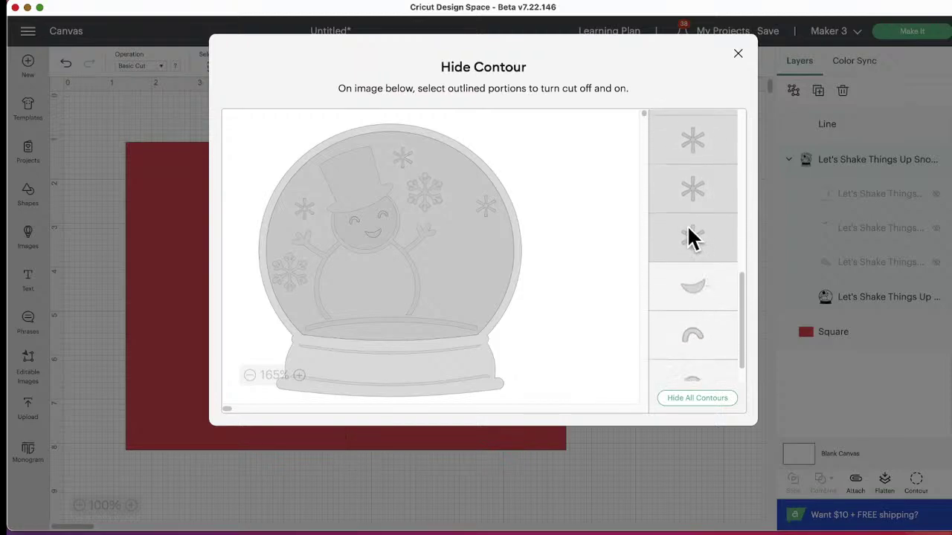
left_click(692, 290)
left_click(716, 337)
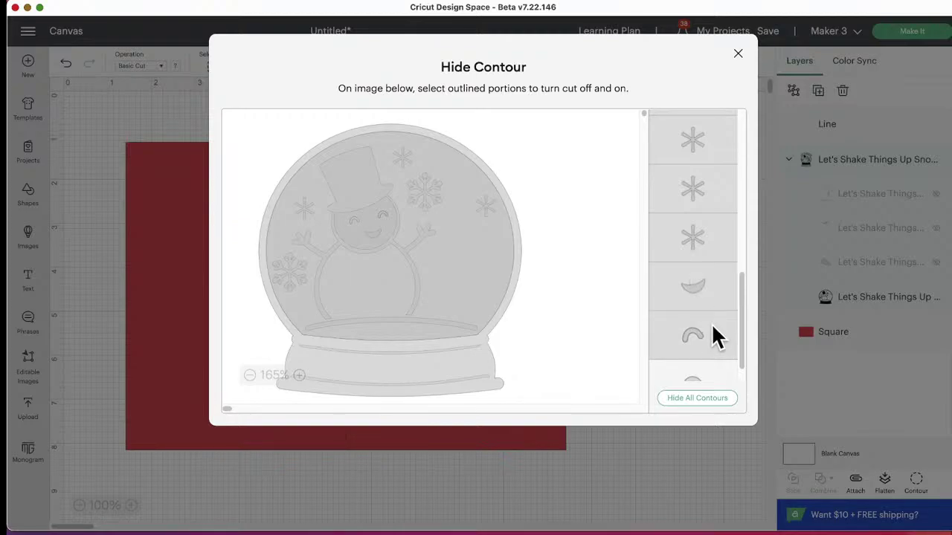
scroll(714, 320, "down", 1)
left_click(703, 357)
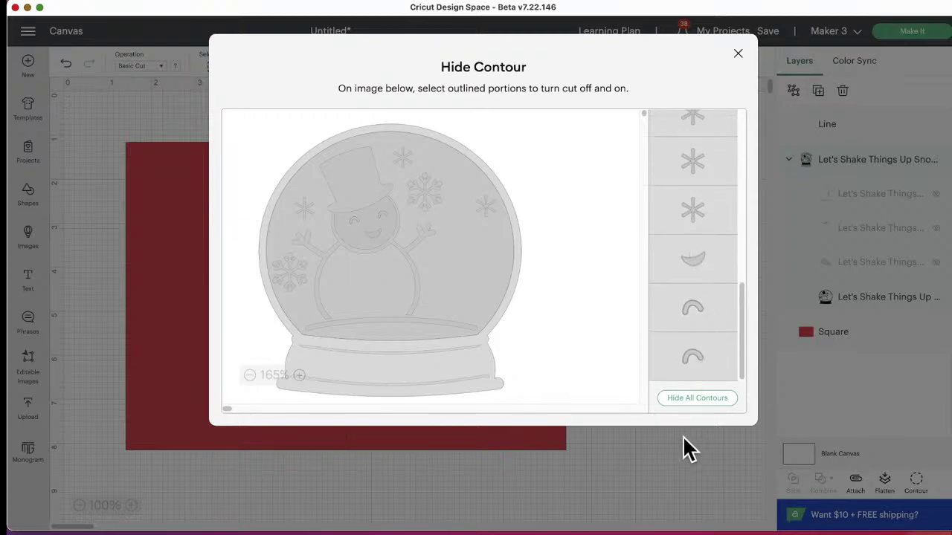
left_click(636, 480)
Try the plain globe on the card's right half, return it to the card's right edge, and duplicate it with the copy overlapping it.
left_click_drag(620, 387, 426, 369)
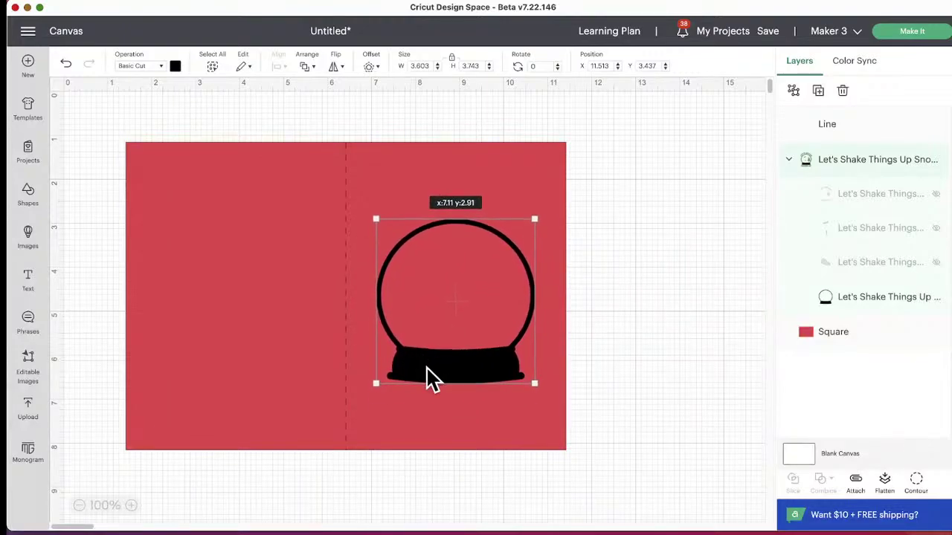
left_click_drag(479, 384, 655, 378)
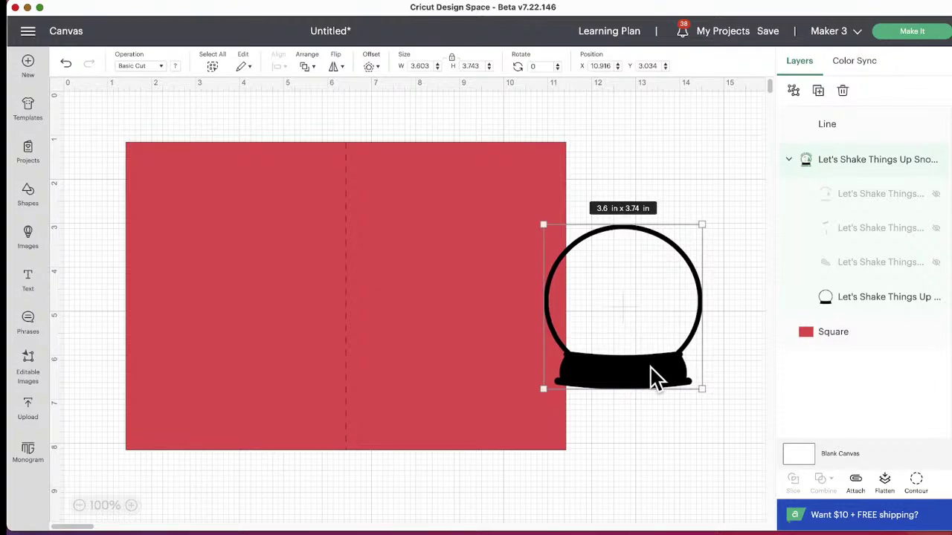
left_click(819, 91)
left_click_drag(212, 261, 641, 283)
On the copied globe, hide the inner glass contour, turn the two curved stand line contours back on, and close the contour editor.
left_click(916, 485)
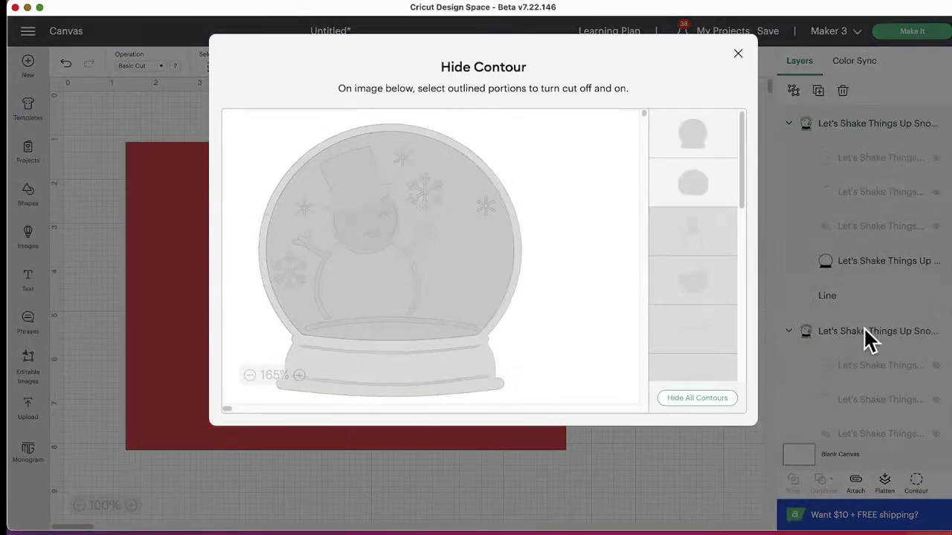
left_click(484, 259)
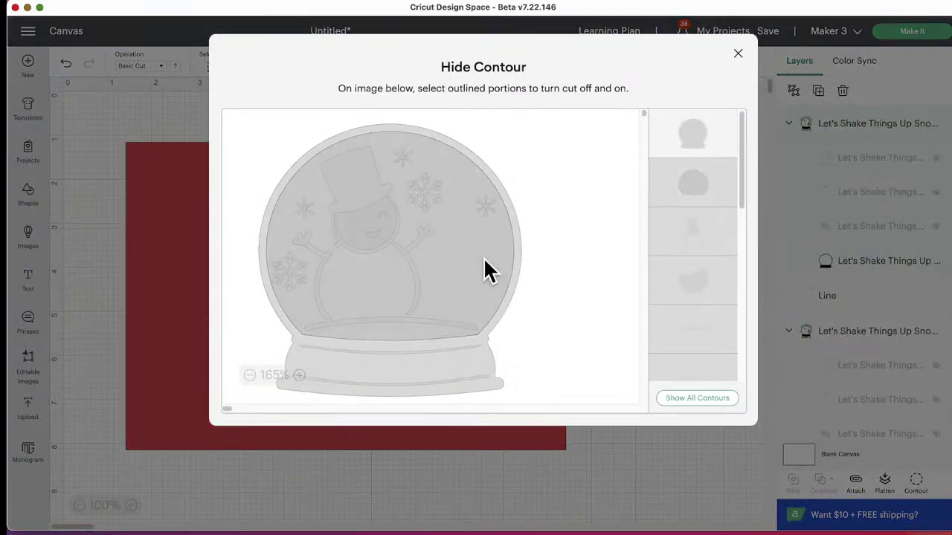
left_click(490, 382)
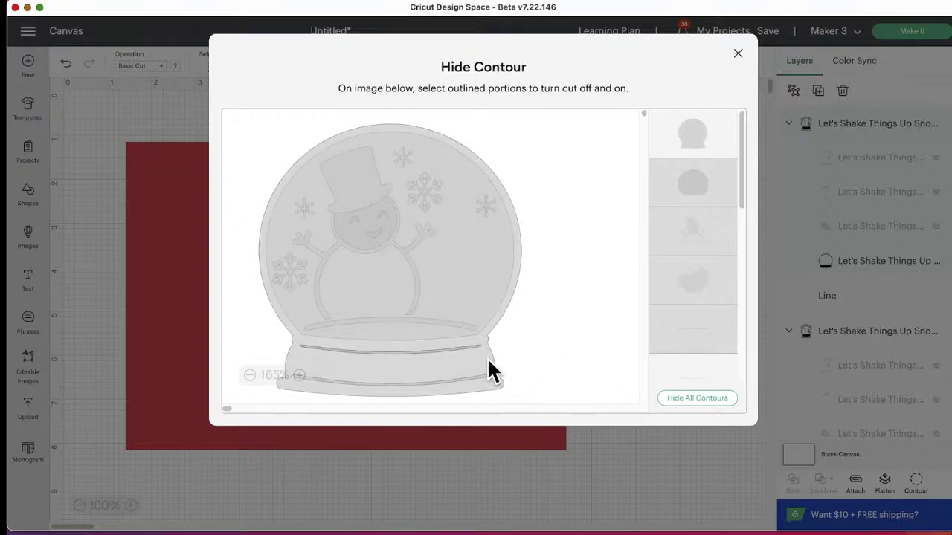
left_click(667, 512)
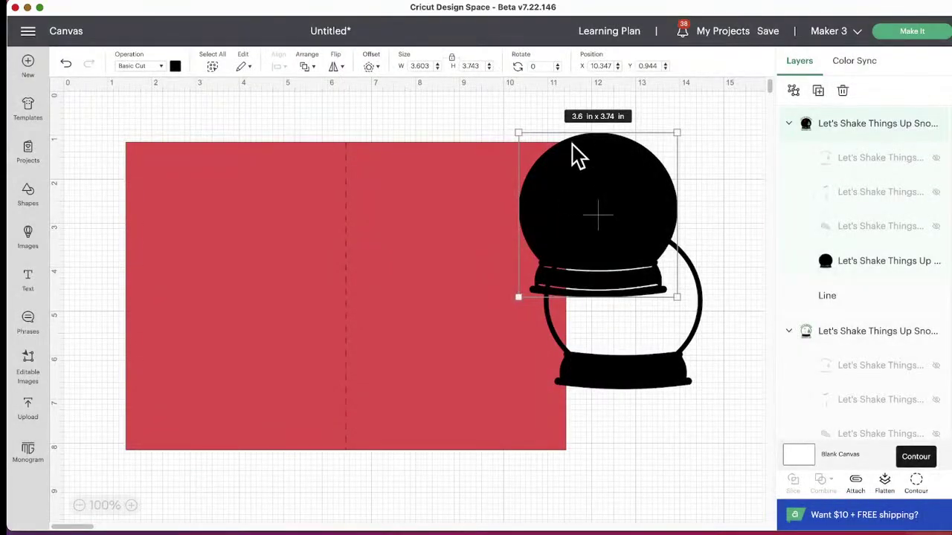
Move the solid globe copy below the outlined globe and hide its two curved stand line contours.
left_click_drag(572, 155, 649, 356)
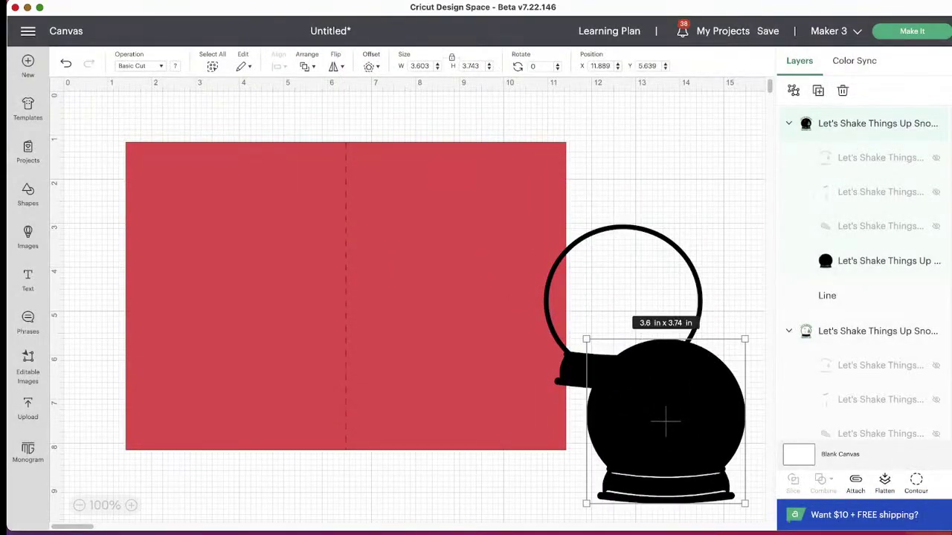
left_click(918, 484)
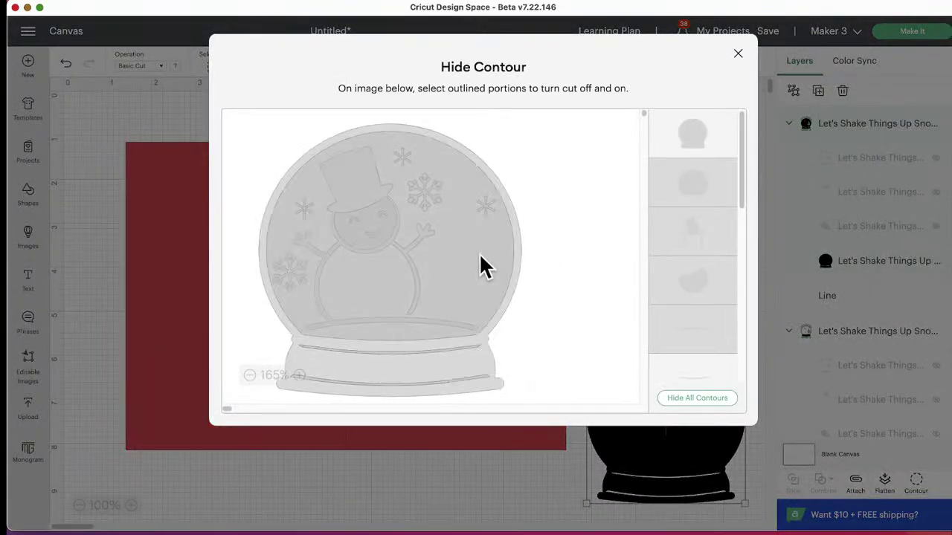
left_click(458, 261)
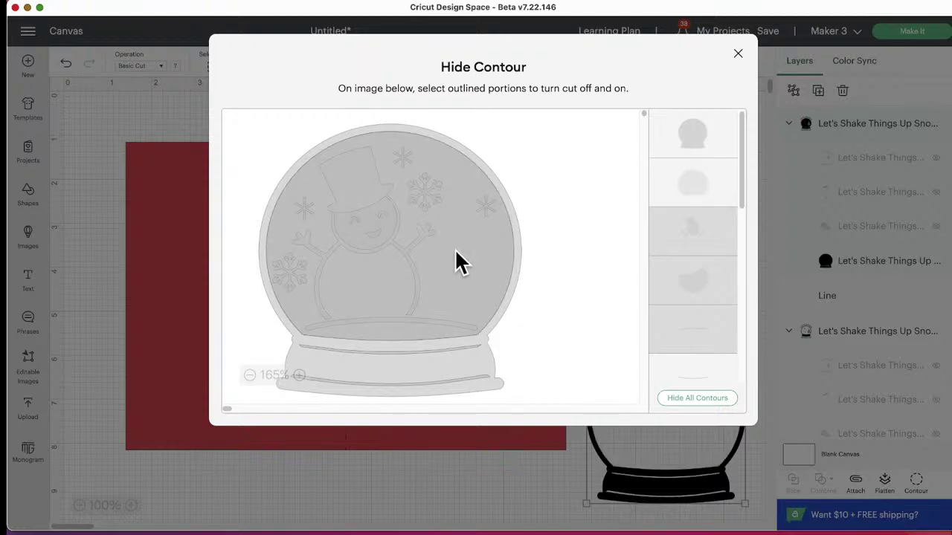
left_click(456, 252)
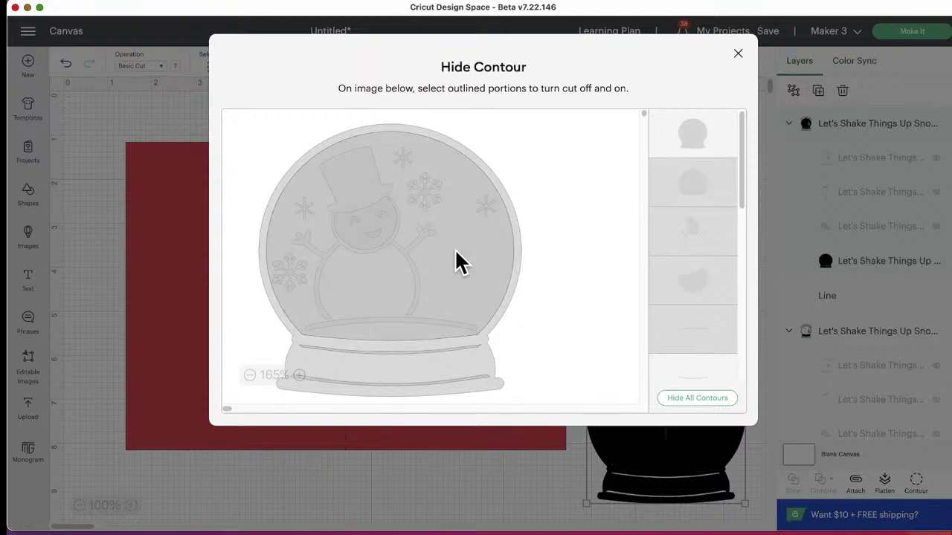
left_click(403, 350)
left_click(398, 378)
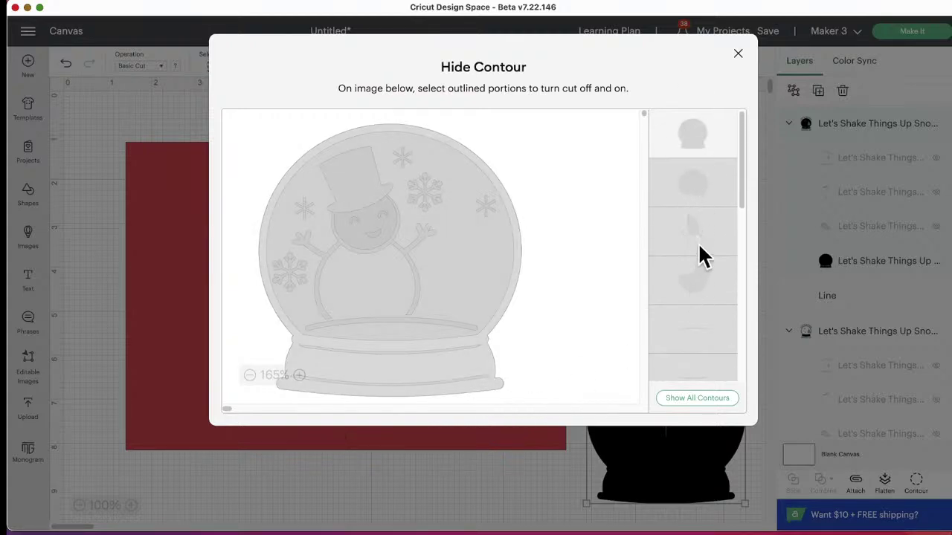
scroll(709, 343, "down", 10)
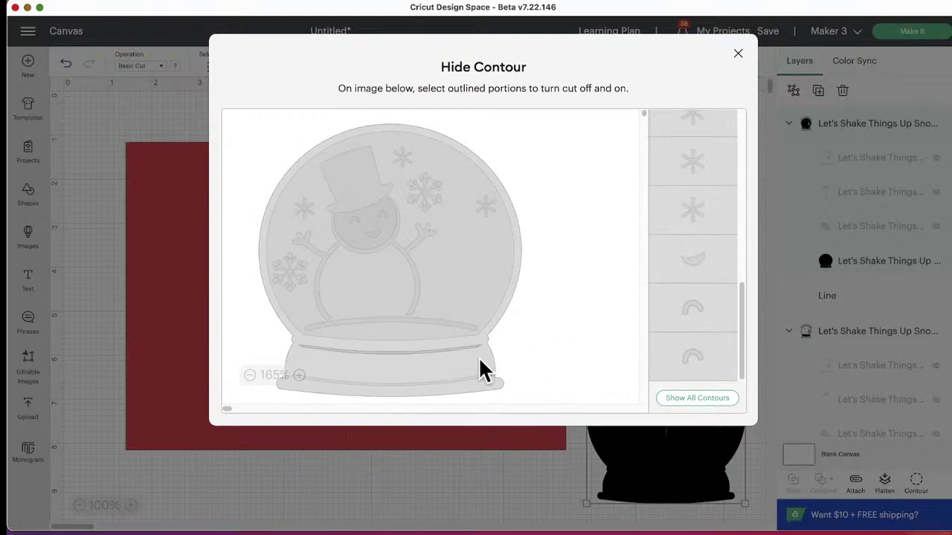
Turn the two curved stand line contours of the solid globe back on.
left_click(452, 376)
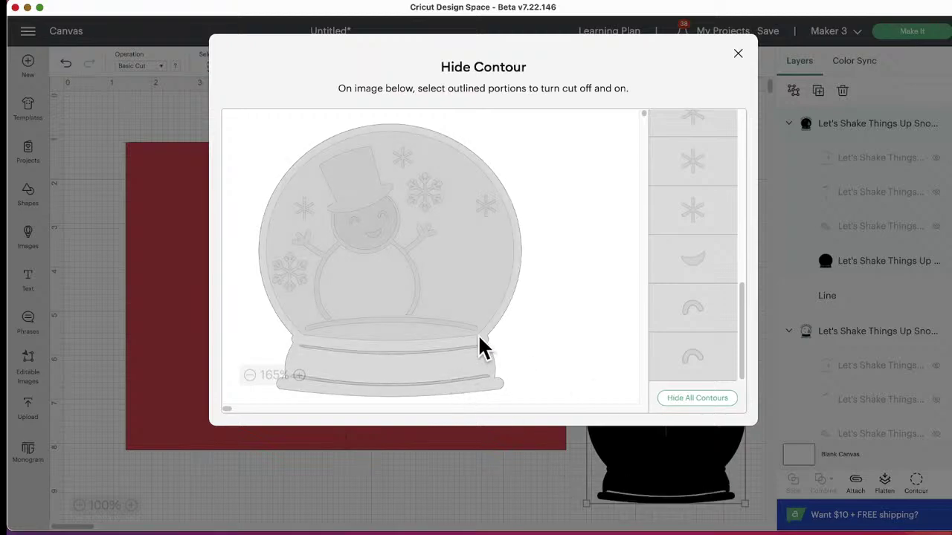
left_click(432, 343)
left_click(441, 379)
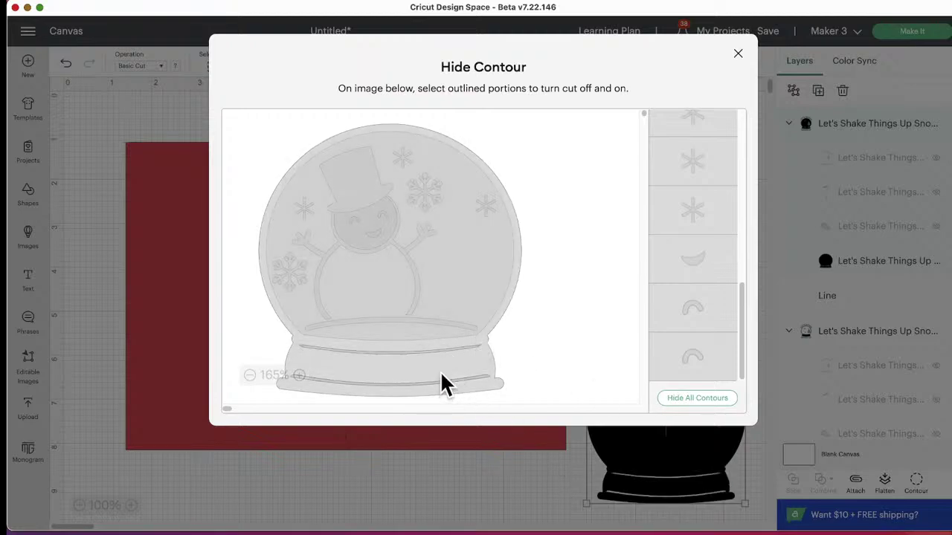
Hide the outer globe outline and both stand lines, turn on the inner glass contour, and close the contour editor.
left_click(383, 369)
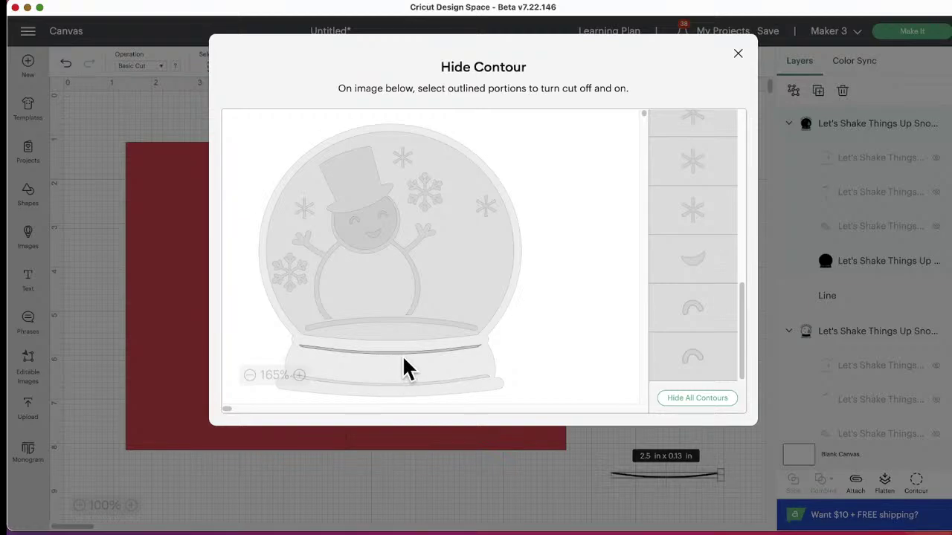
left_click(394, 376)
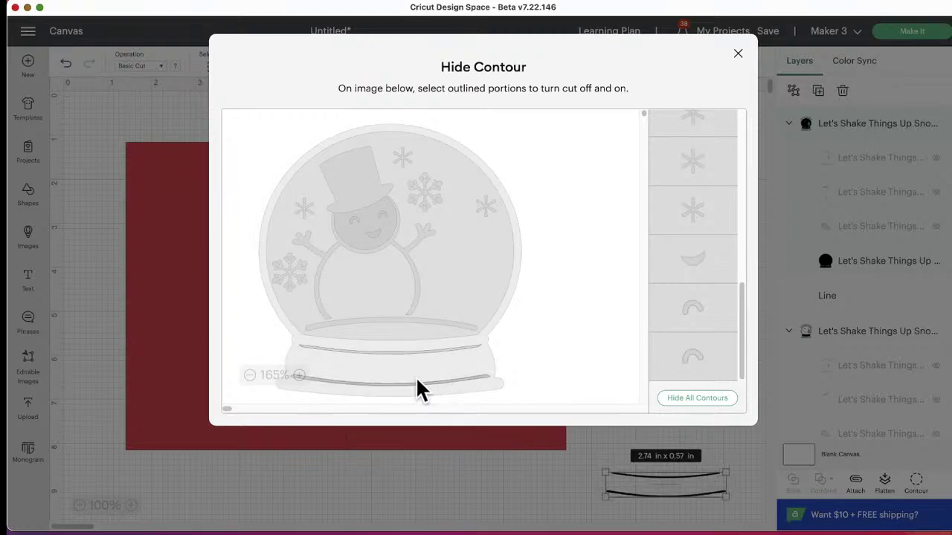
left_click(414, 377)
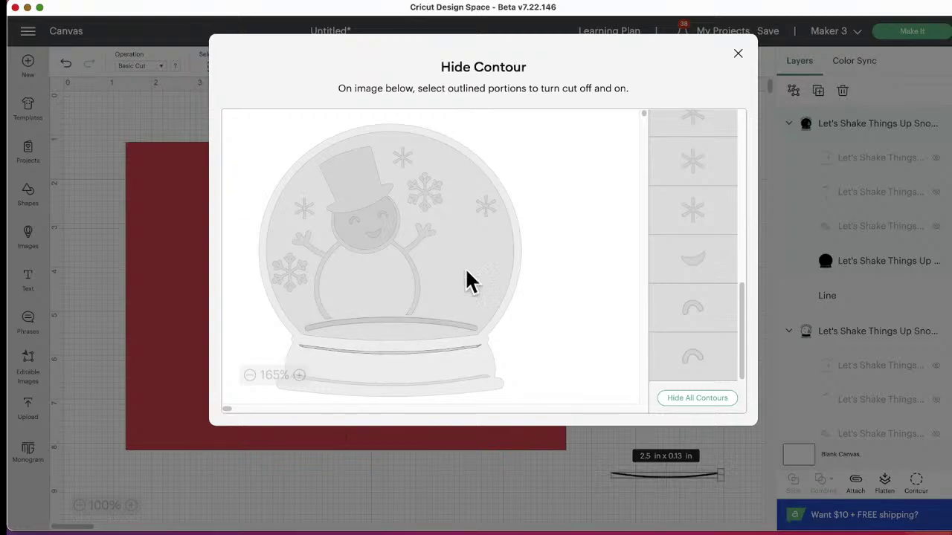
left_click(496, 245)
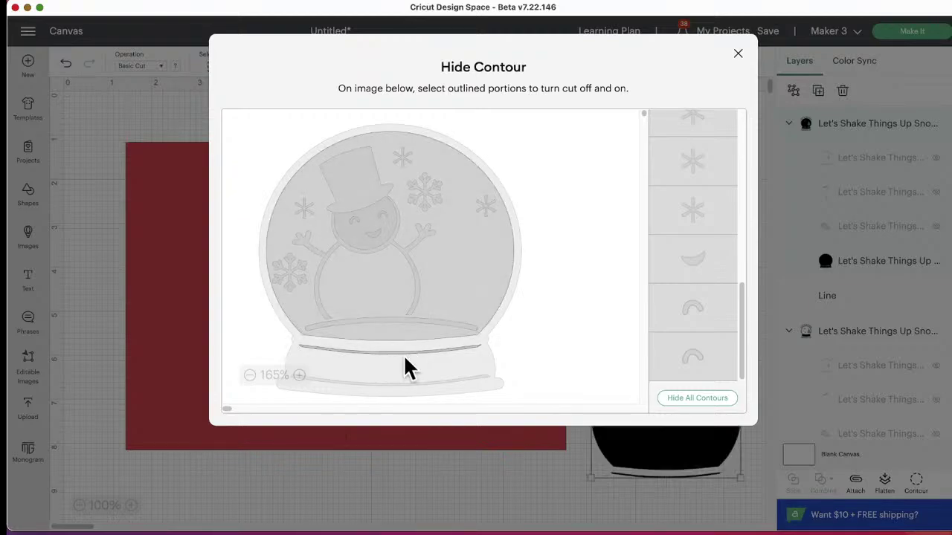
left_click(685, 513)
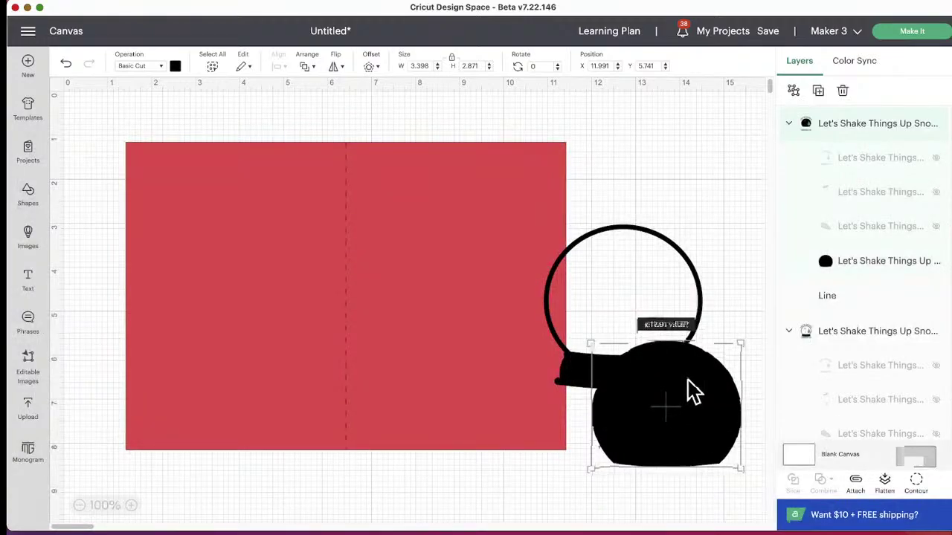
Place the solid glass dome on the card's right half and the outlined globe beside the card's right edge.
left_click_drag(581, 374, 414, 372)
left_click_drag(718, 451, 513, 343)
left_click_drag(499, 379, 709, 351)
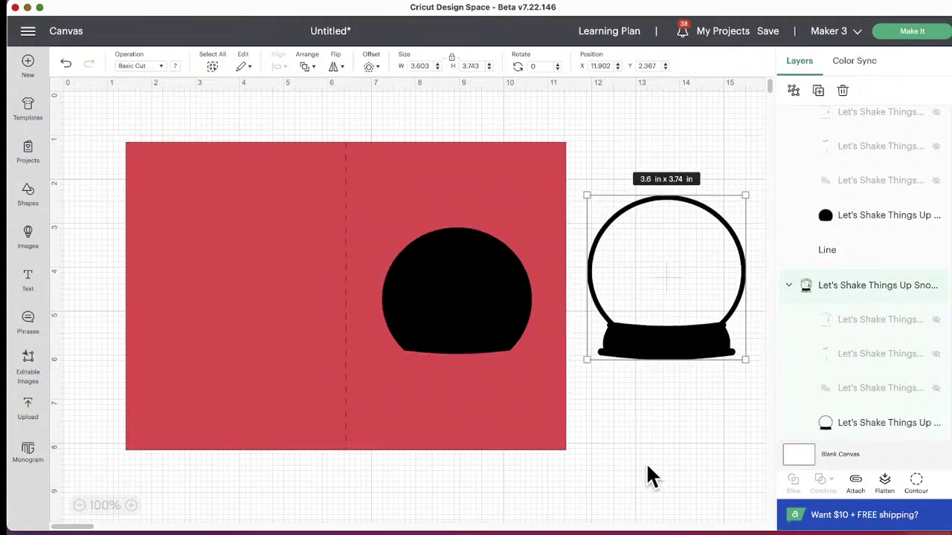
Subtract the solid glass dome from the red card to cut a globe opening.
left_click_drag(456, 513, 472, 246)
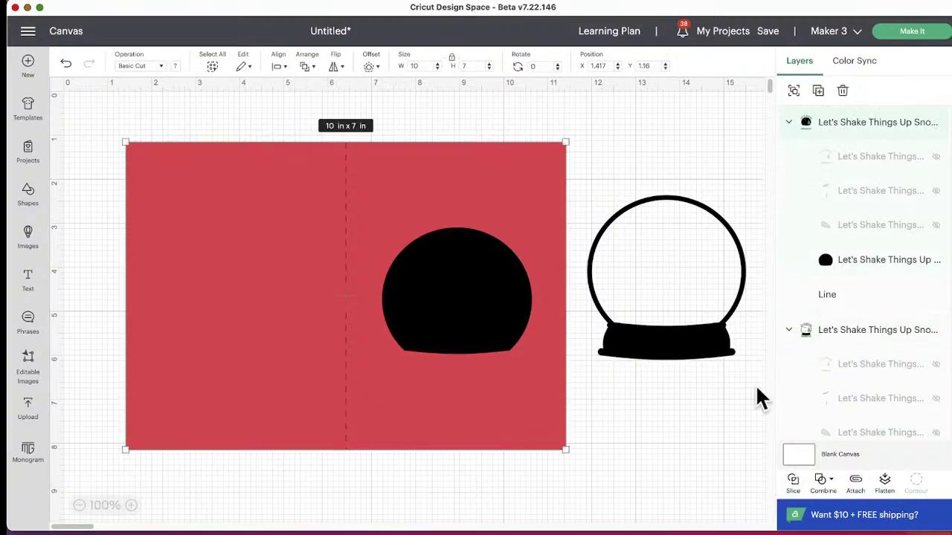
left_click(829, 480)
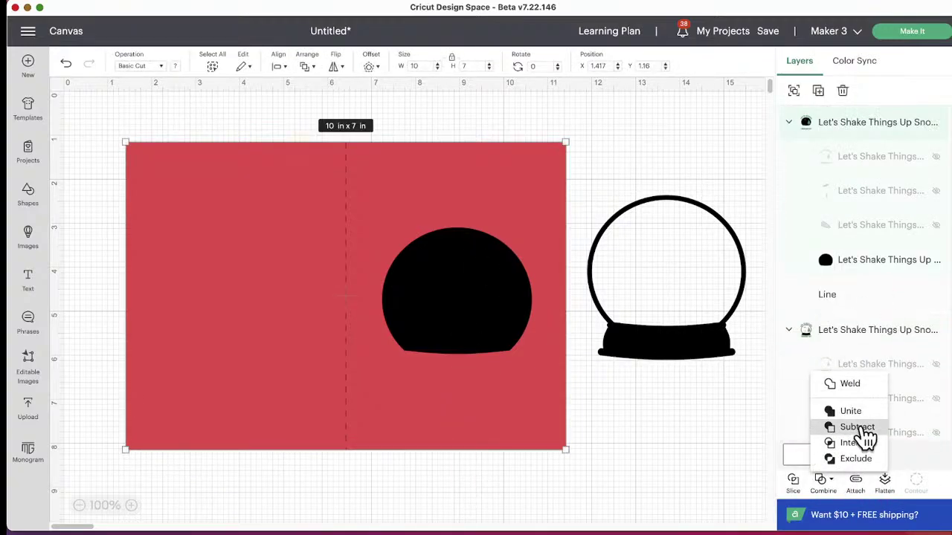
left_click(856, 429)
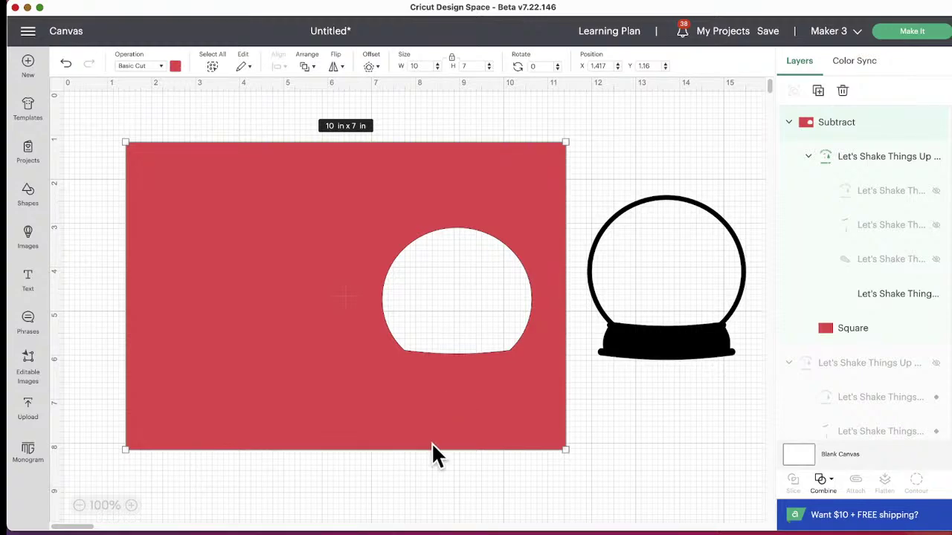
Send the subtracted red card to the back, behind the score line.
left_click_drag(410, 511, 278, 276)
left_click_drag(451, 510, 465, 195)
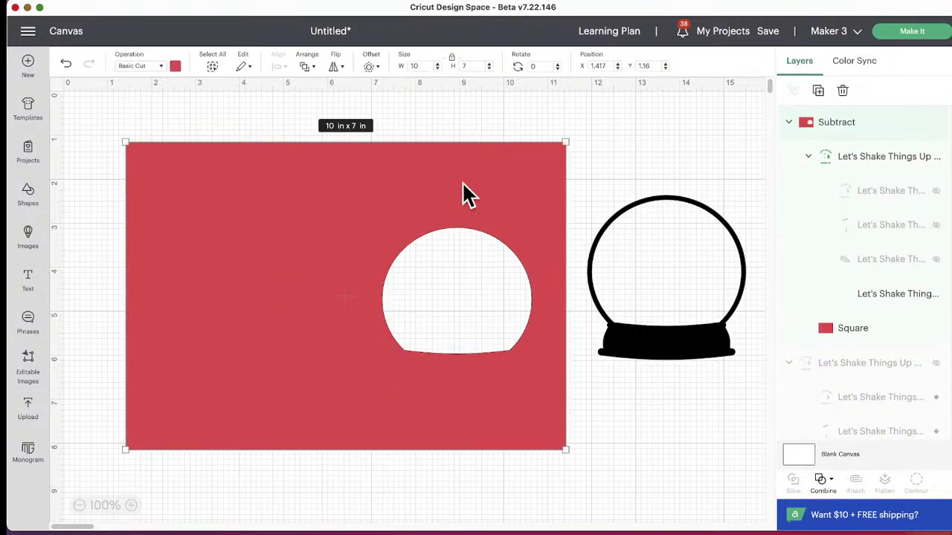
right_click(465, 195)
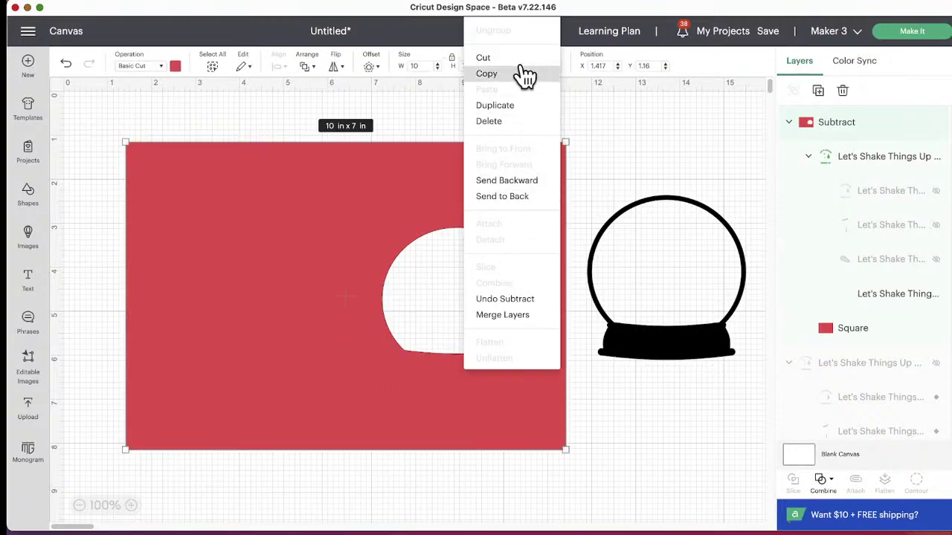
left_click(524, 196)
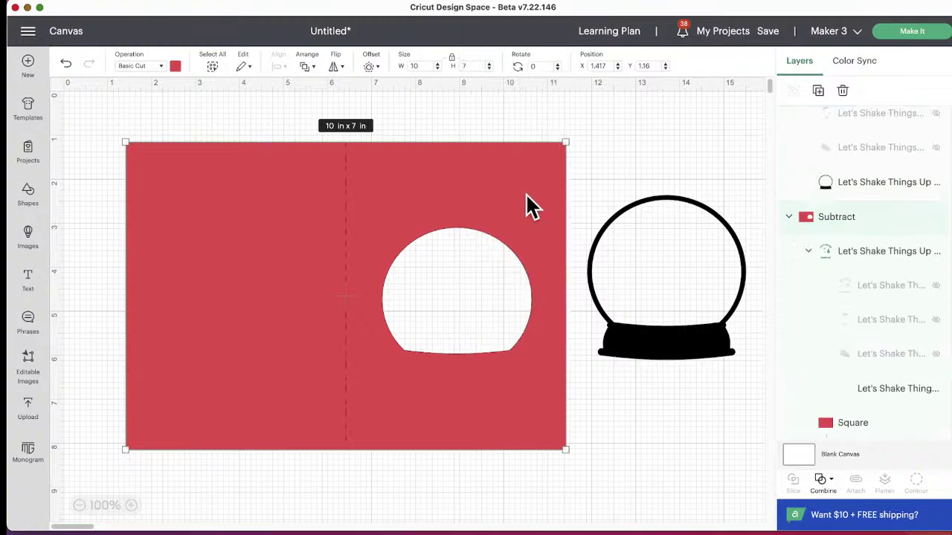
Position the outlined globe on the card so it frames the dome-shaped opening.
left_click(651, 377)
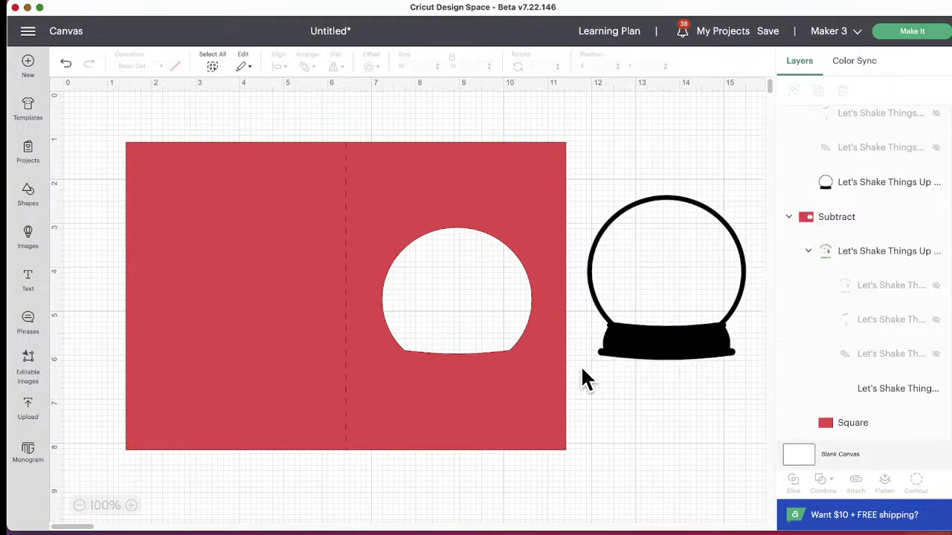
left_click_drag(684, 343, 472, 365)
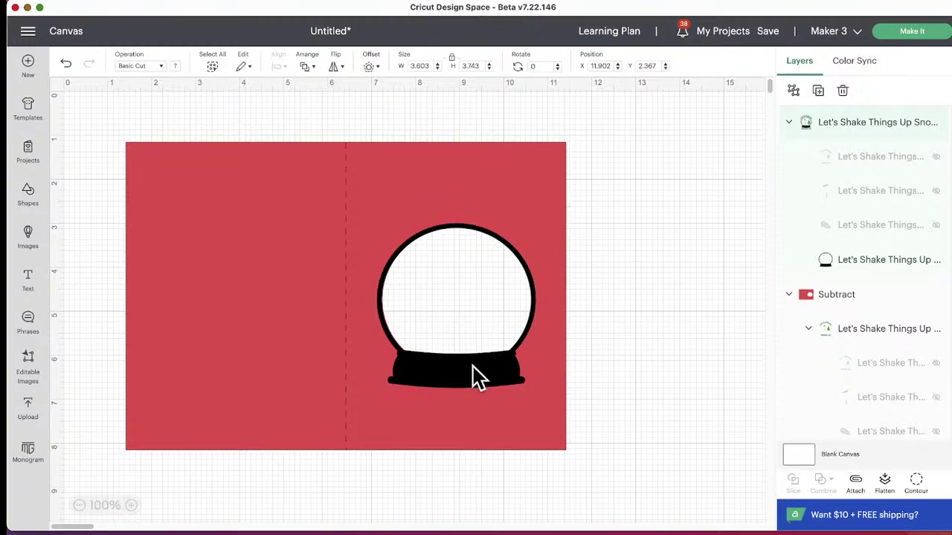
left_click(714, 336)
Try green and medium blue on the snow globe frame, and recolour it navy blue.
left_click(481, 377)
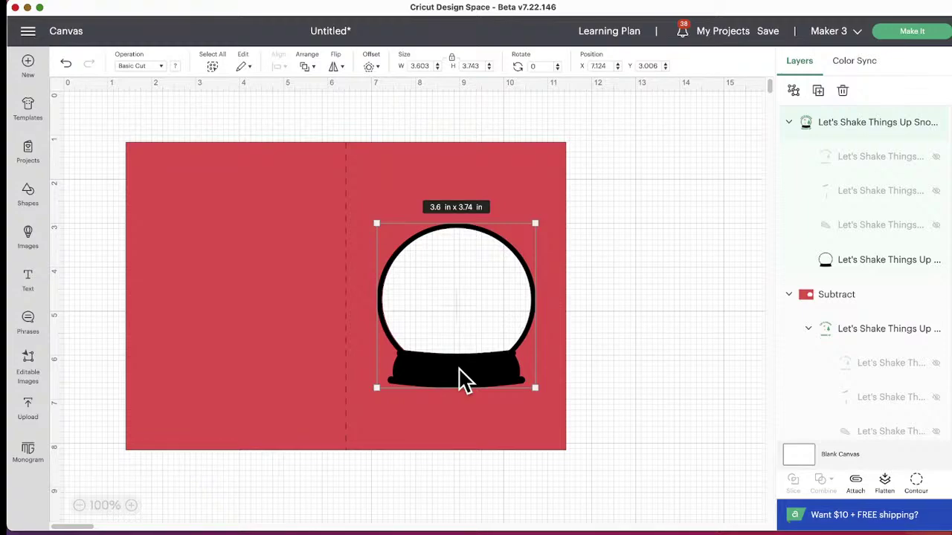
left_click(174, 68)
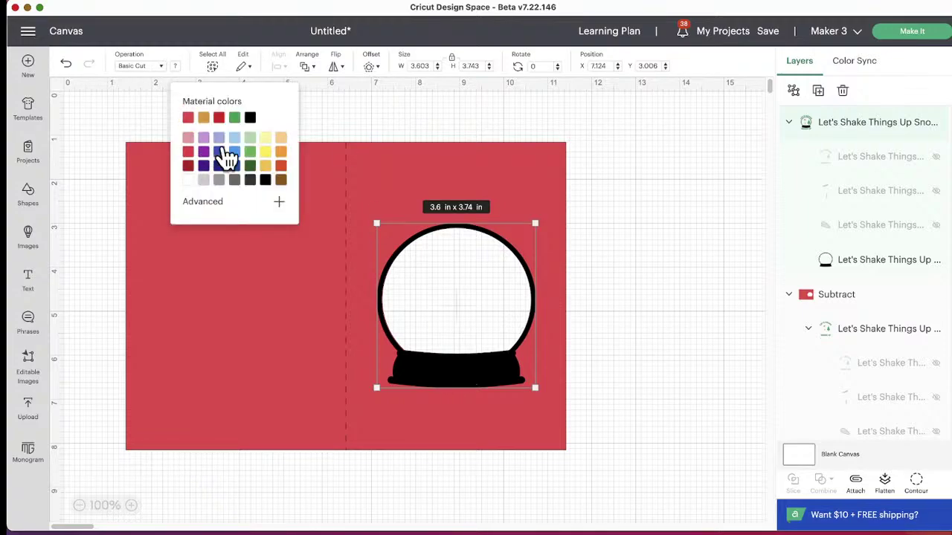
left_click(235, 119)
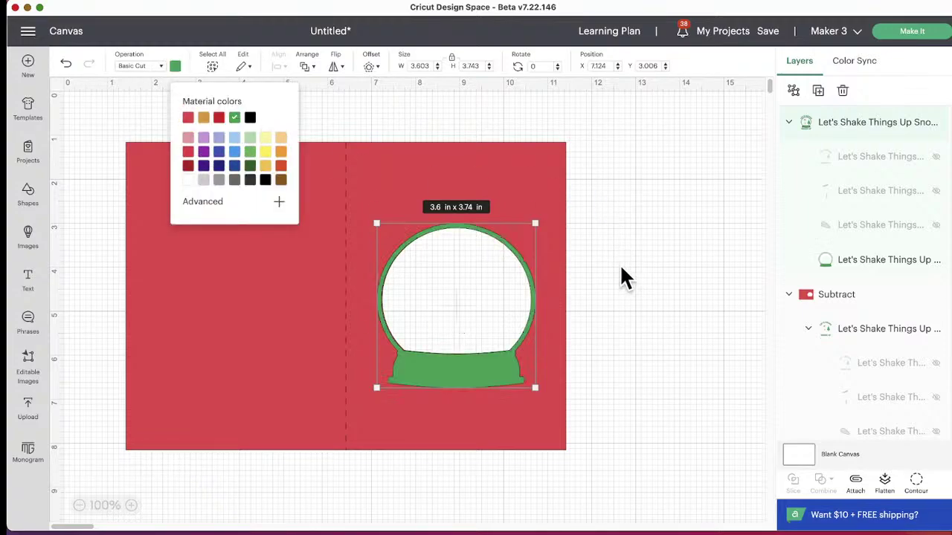
left_click(219, 153)
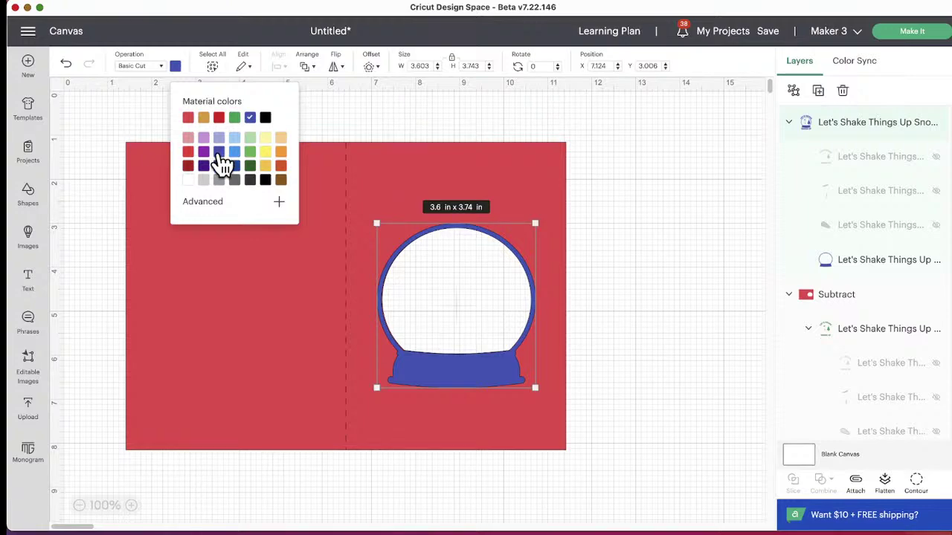
left_click(221, 168)
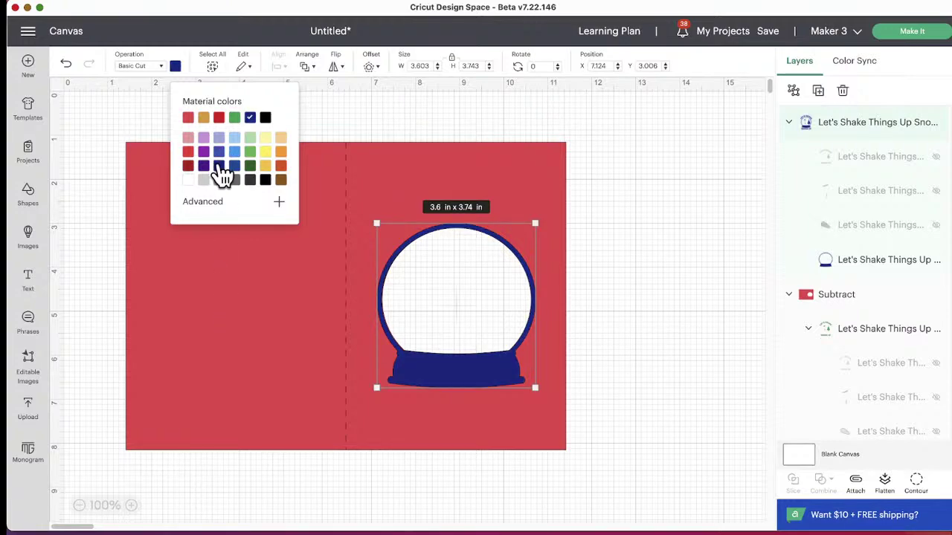
Try medium grey on the card base, and recolour it a bright red from the material colours.
left_click(215, 301)
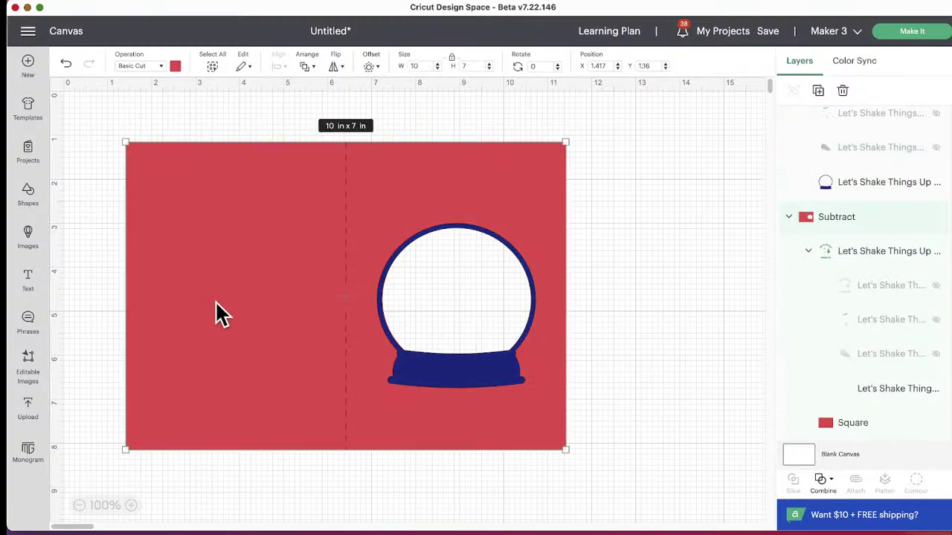
left_click(175, 66)
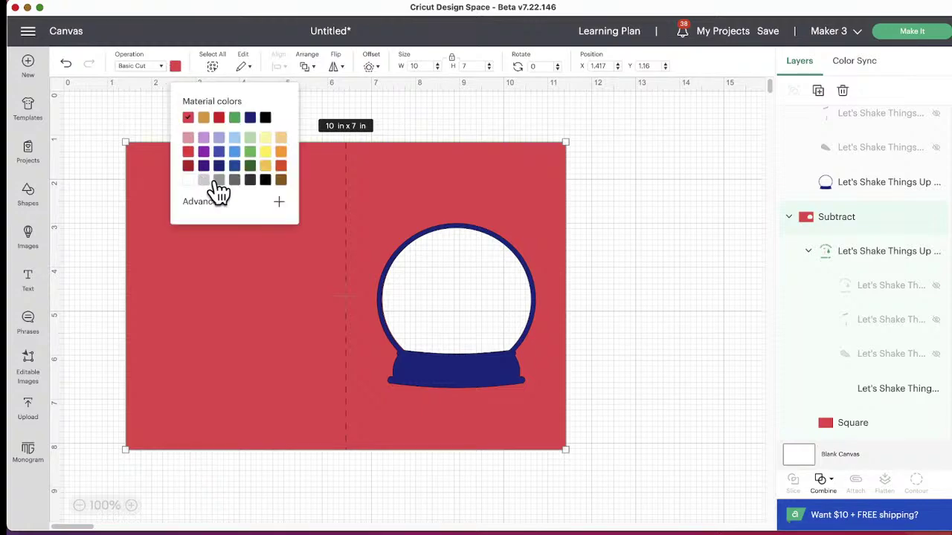
left_click(219, 180)
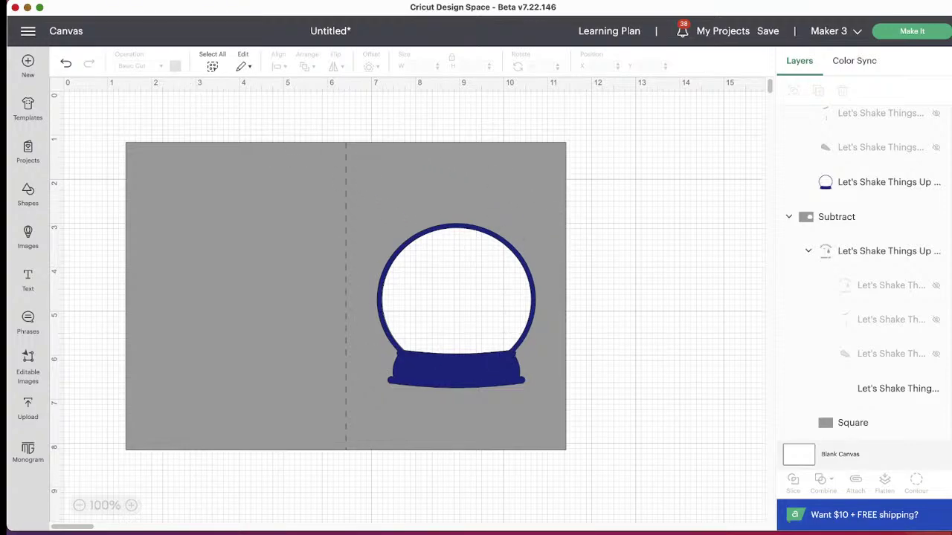
left_click(234, 196)
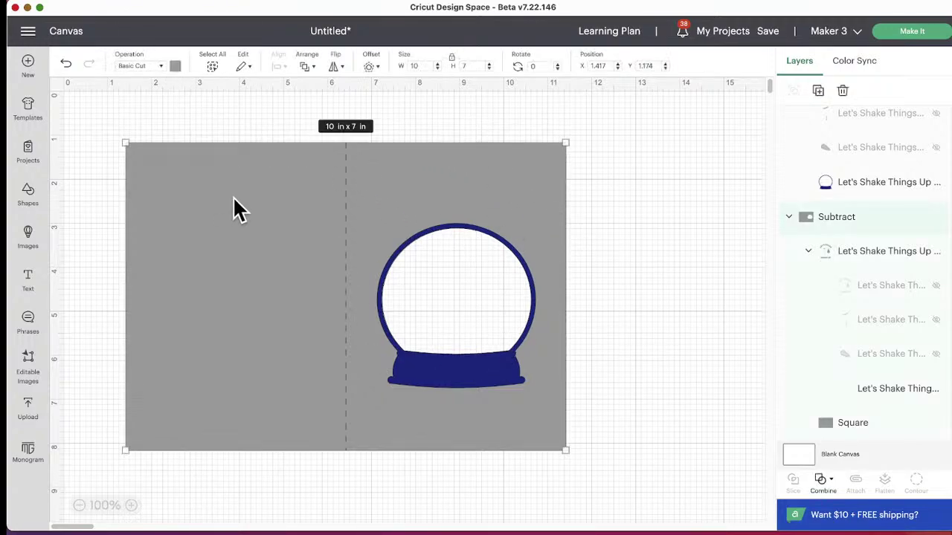
left_click(176, 65)
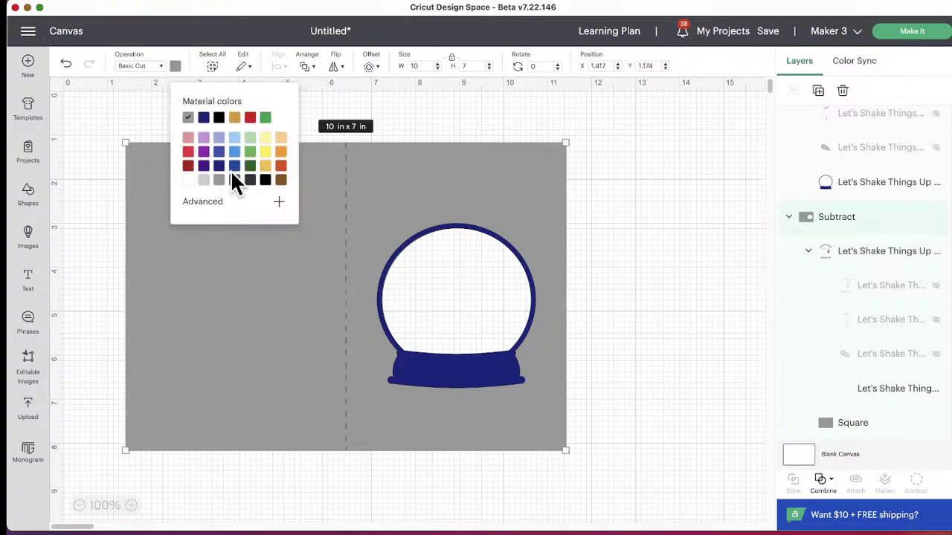
left_click(188, 153)
left_click(591, 221)
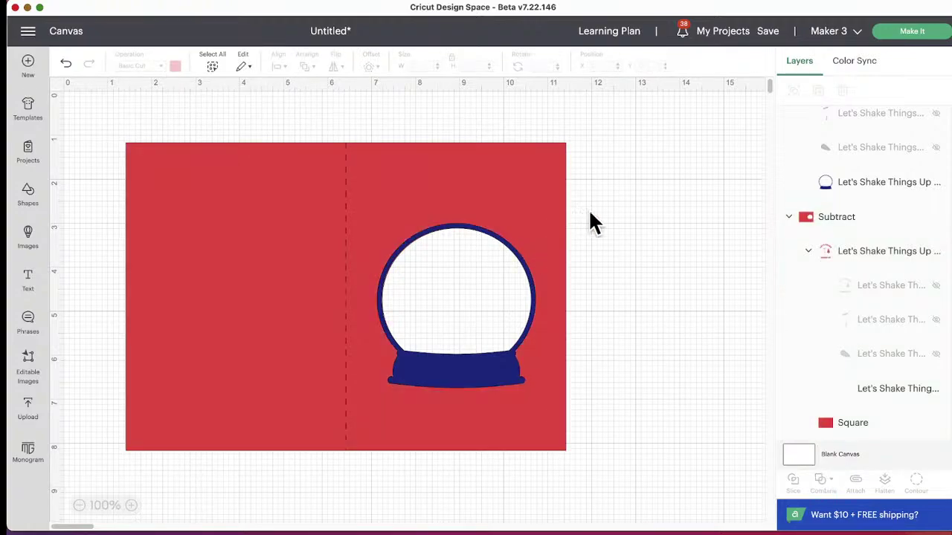
Recolour the snow globe frame green from the material colours.
left_click(491, 383)
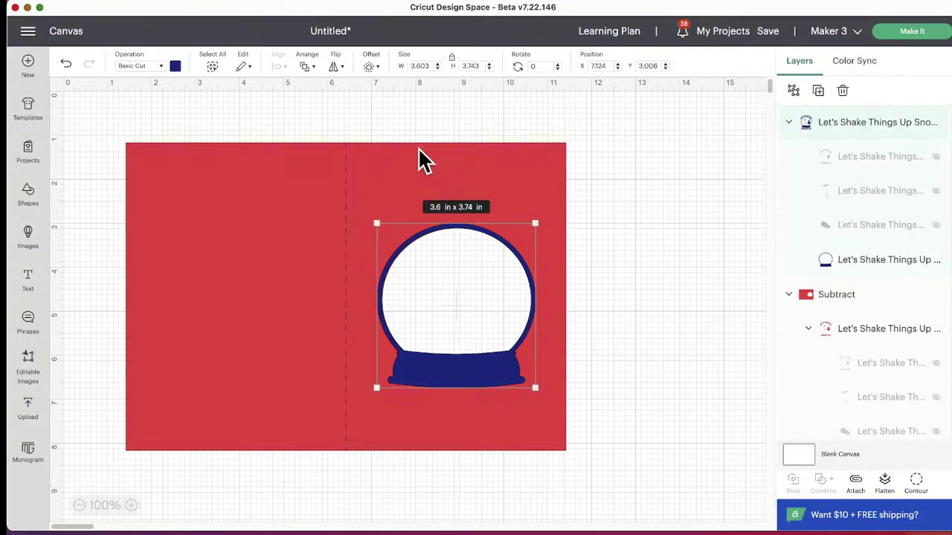
left_click(175, 66)
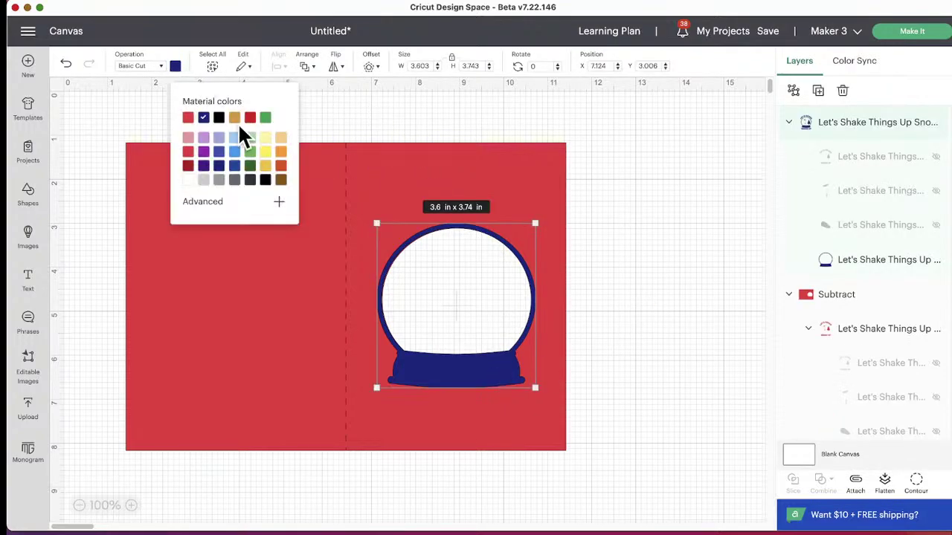
left_click(265, 119)
left_click(691, 257)
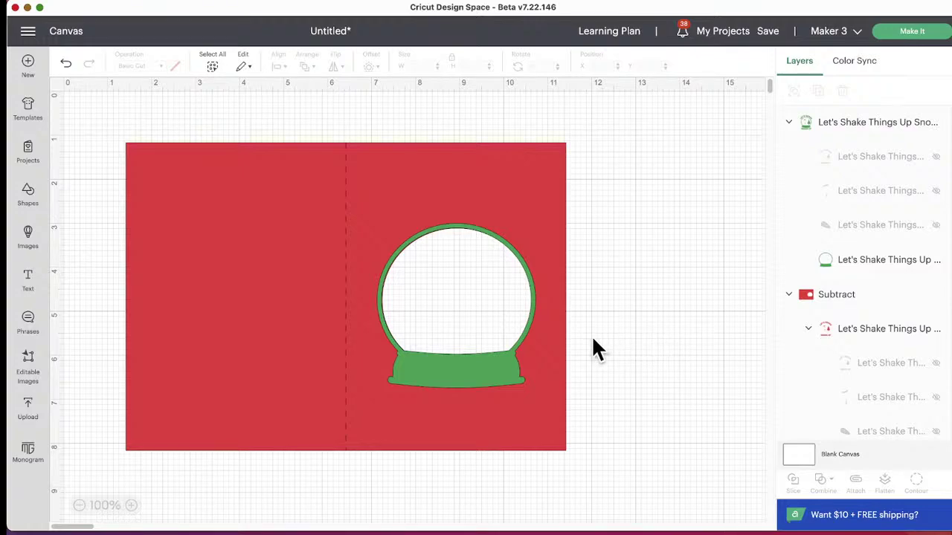
Recolour the card base light grey behind the snow globe frame.
left_click(305, 285)
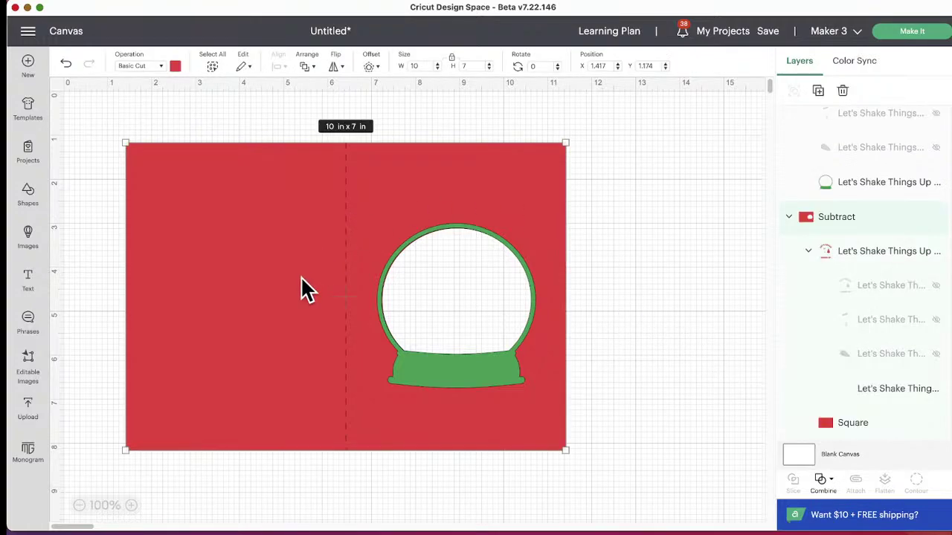
left_click(174, 67)
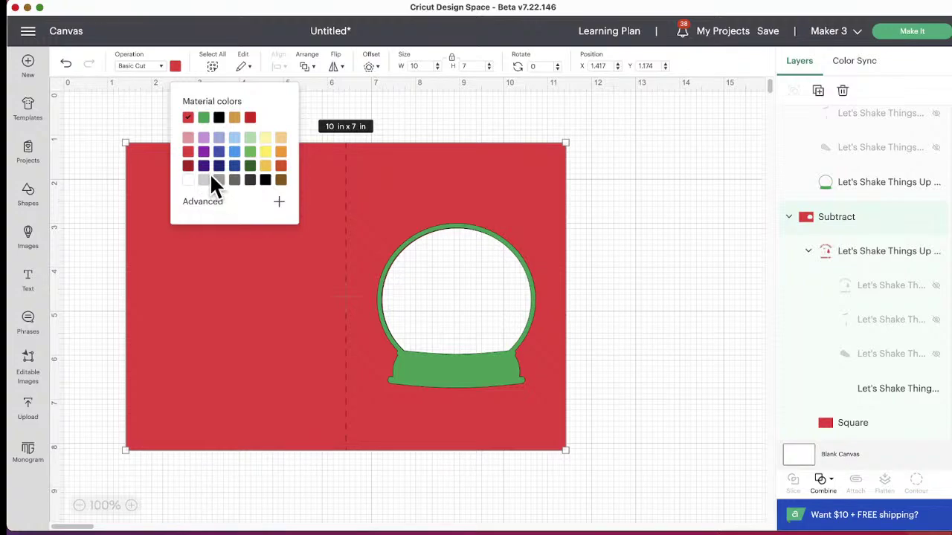
left_click(203, 180)
left_click(600, 170)
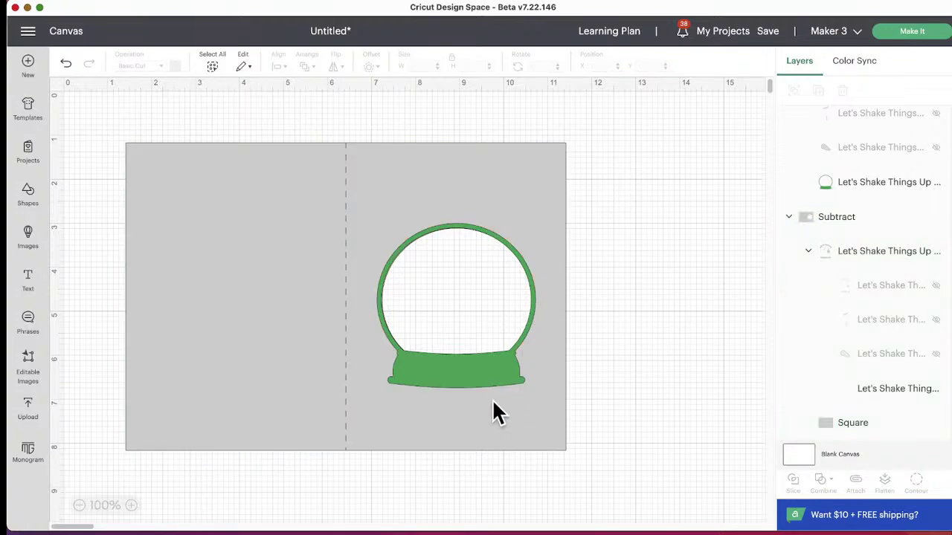
Recolour the snow globe frame medium blue from the colour palette.
left_click(488, 380)
left_click(175, 66)
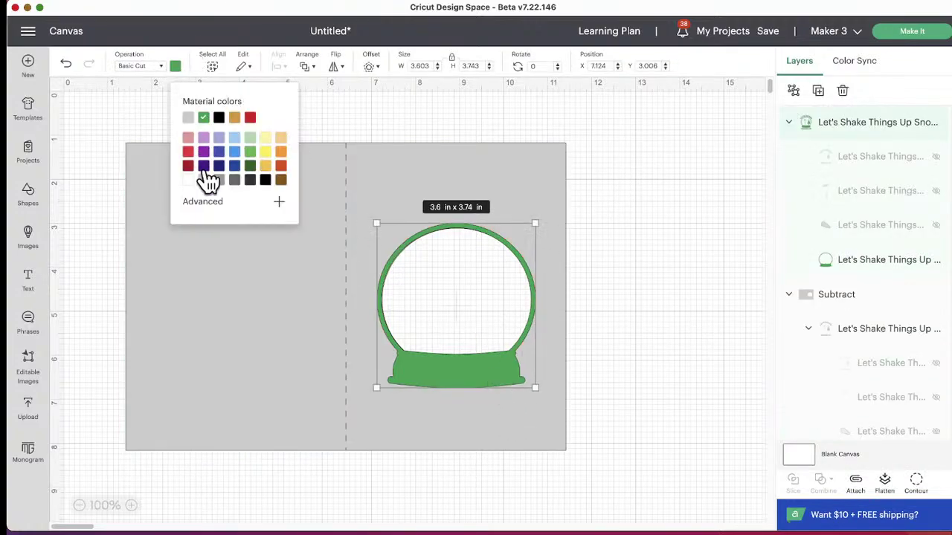
left_click(219, 153)
left_click(636, 250)
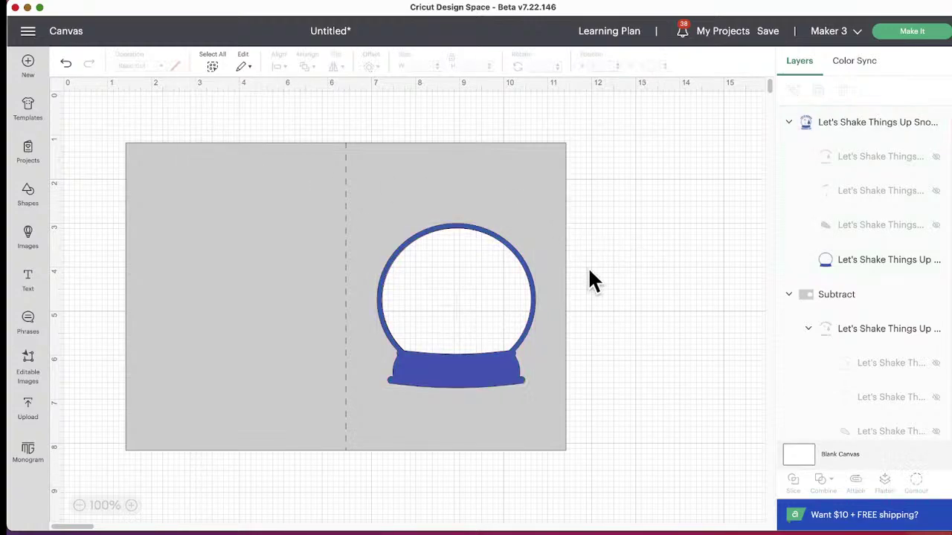
Recolour the card base with the snow globe frame's medium blue from the material colours.
left_click(472, 372)
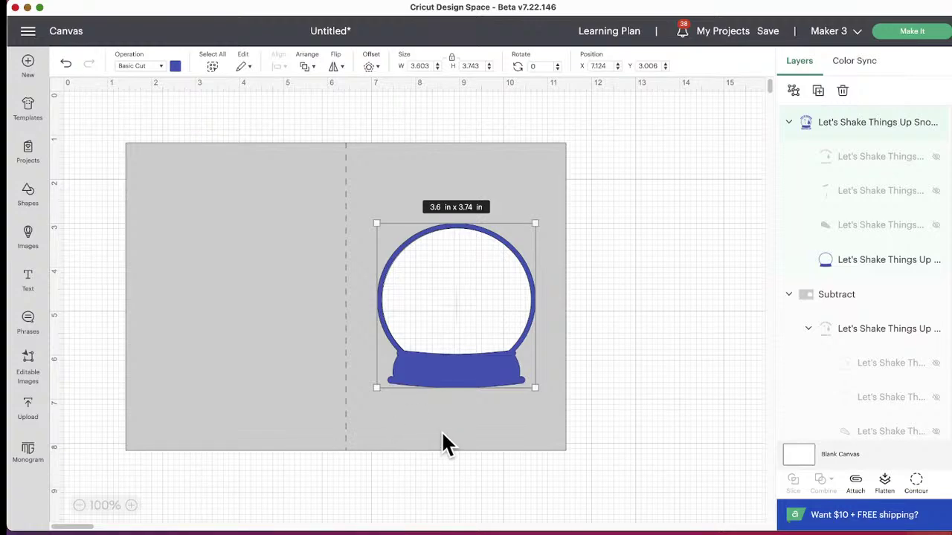
left_click(226, 374)
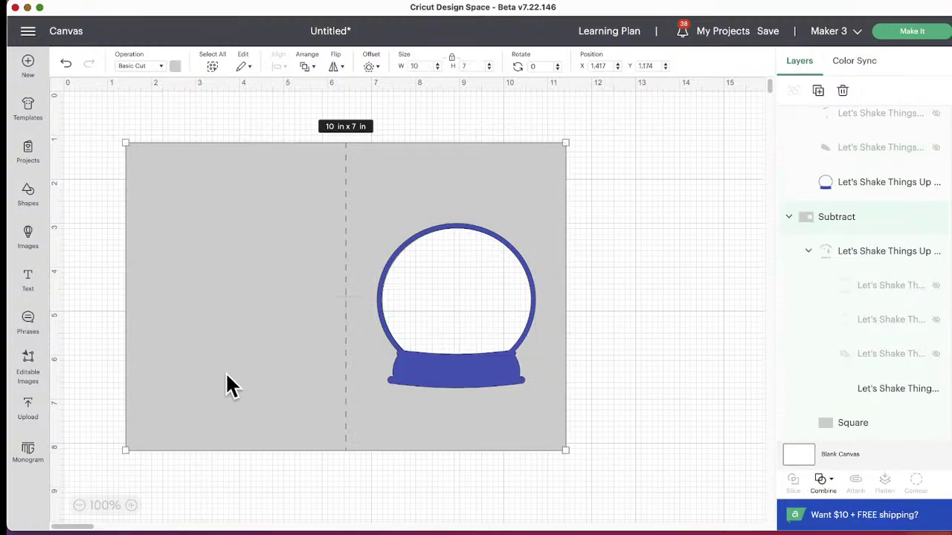
left_click(175, 67)
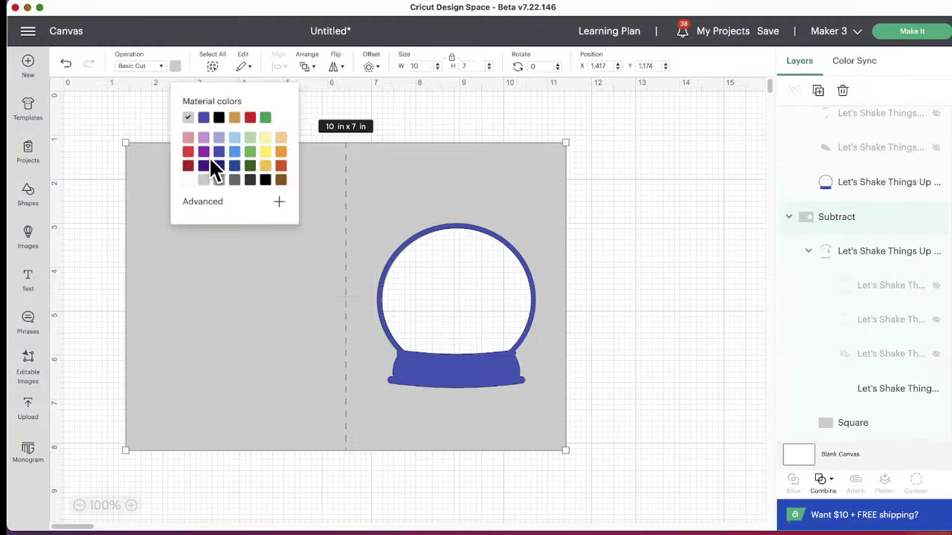
left_click(203, 118)
Try medium grey on the snow globe frame, recolour it light grey, and nudge it slightly right to about X 7.14.
left_click(461, 375)
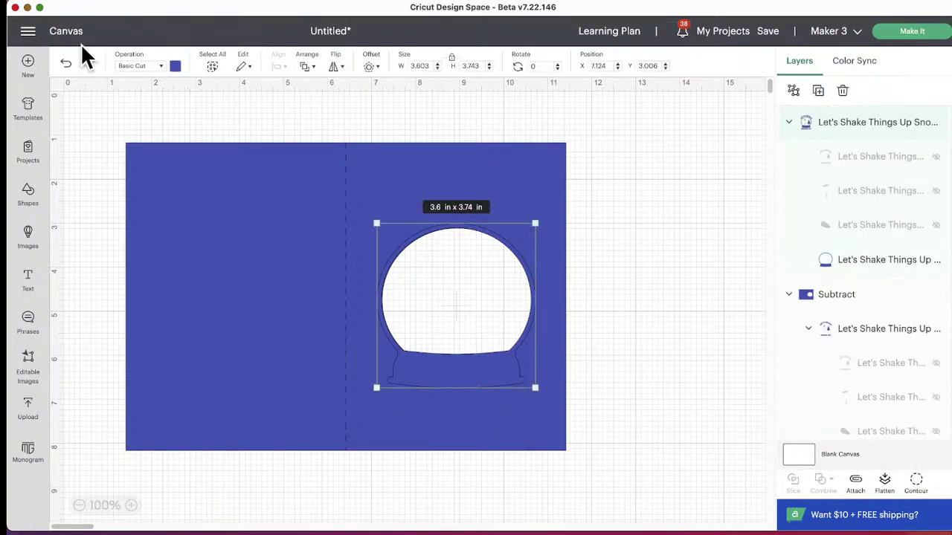
left_click(175, 66)
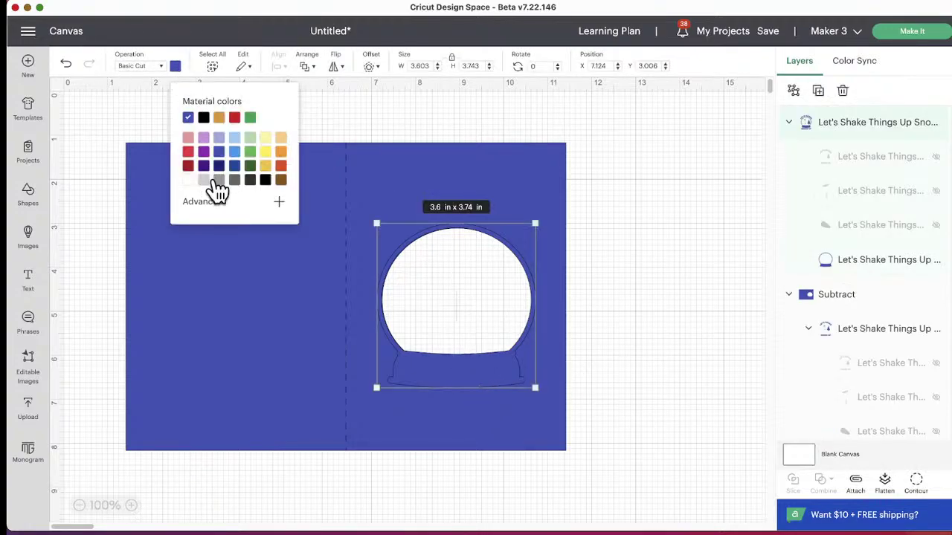
left_click(218, 180)
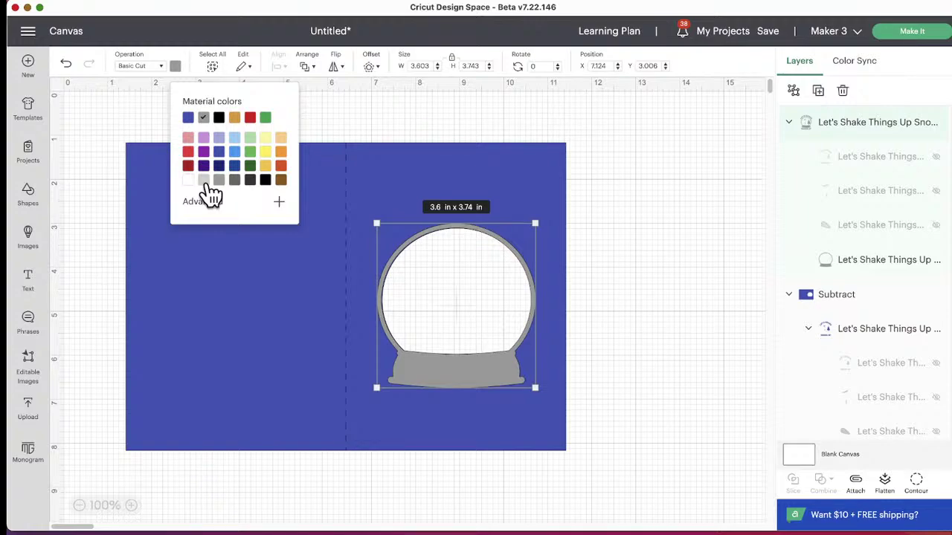
left_click(205, 182)
left_click(654, 368)
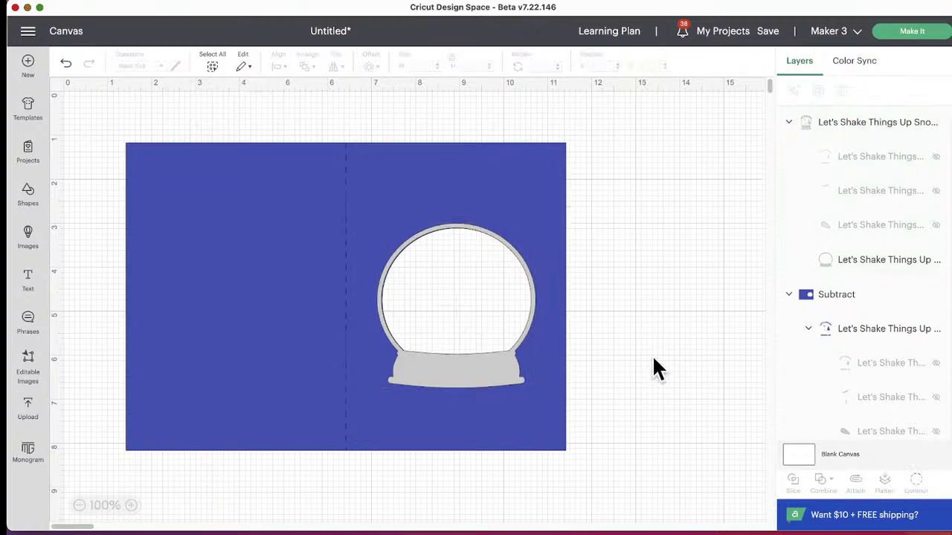
left_click(476, 360)
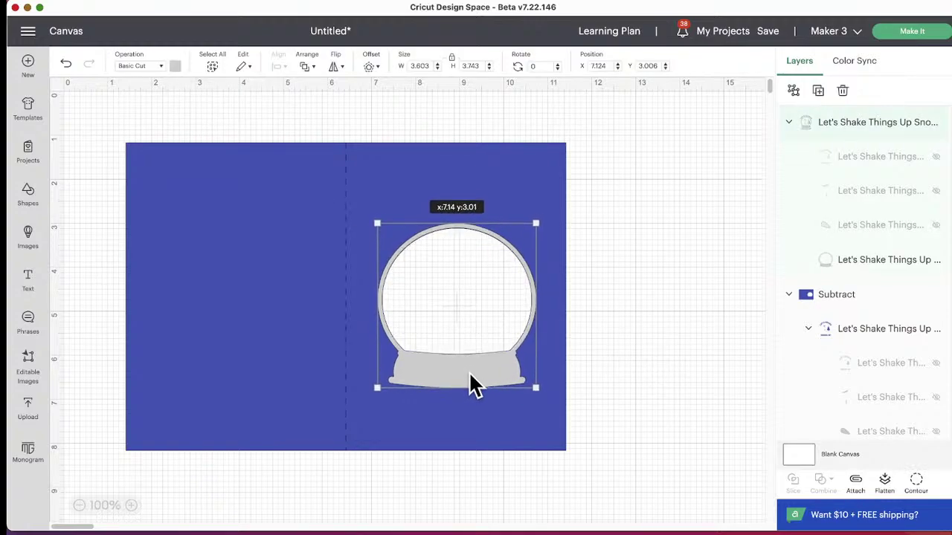
left_click_drag(468, 372, 469, 372)
Rename the visible snow globe frame's group layer as Glitter Paper.
scroll(892, 323, "down", 3)
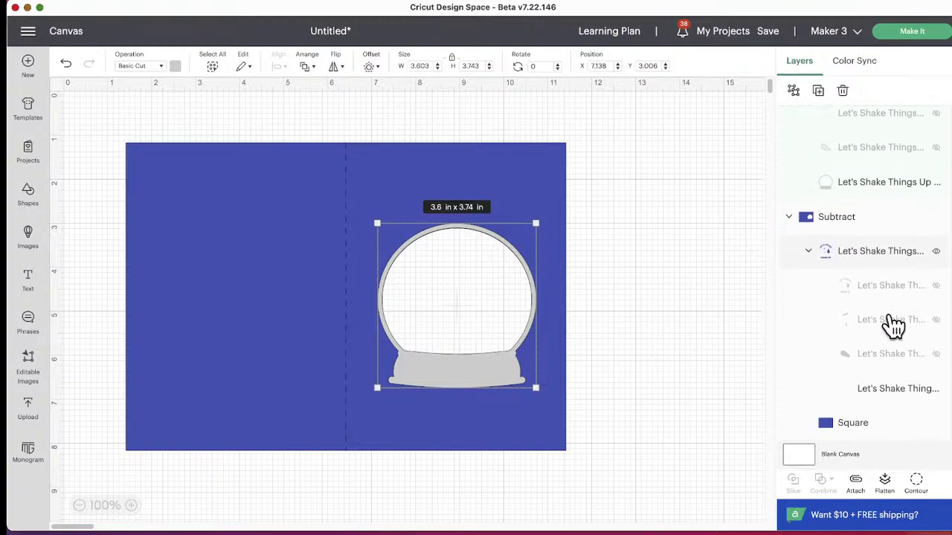
scroll(908, 357, "up", 7)
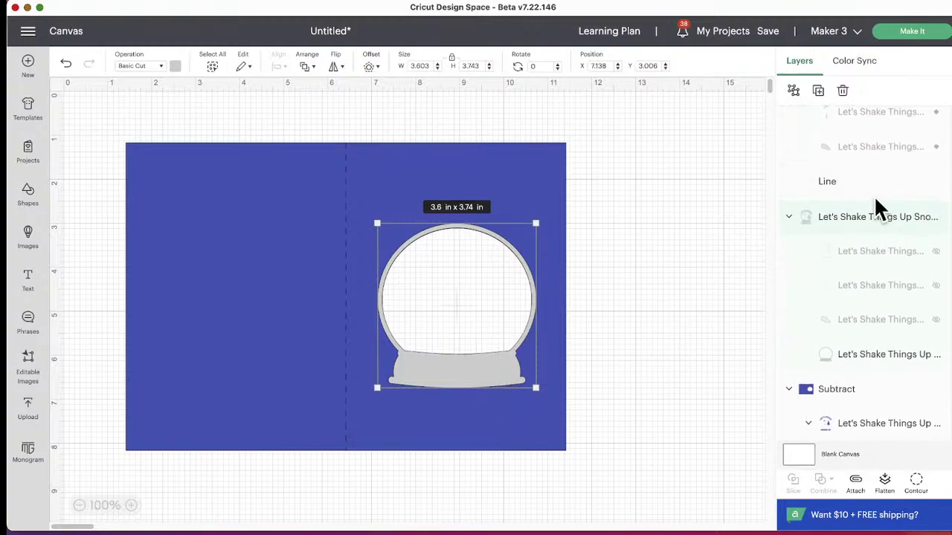
scroll(844, 253, "up", 3)
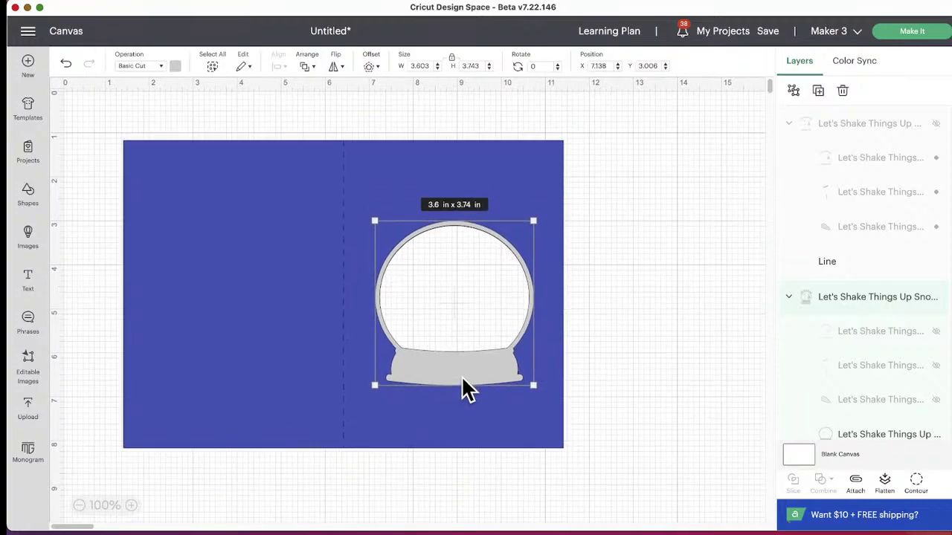
left_click(864, 341)
scroll(874, 304, "down", 1)
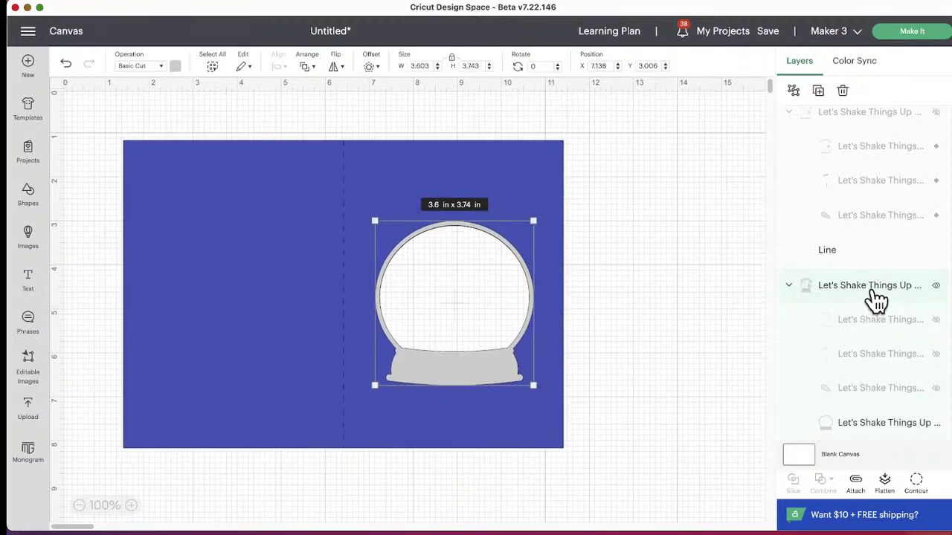
double_click(872, 290)
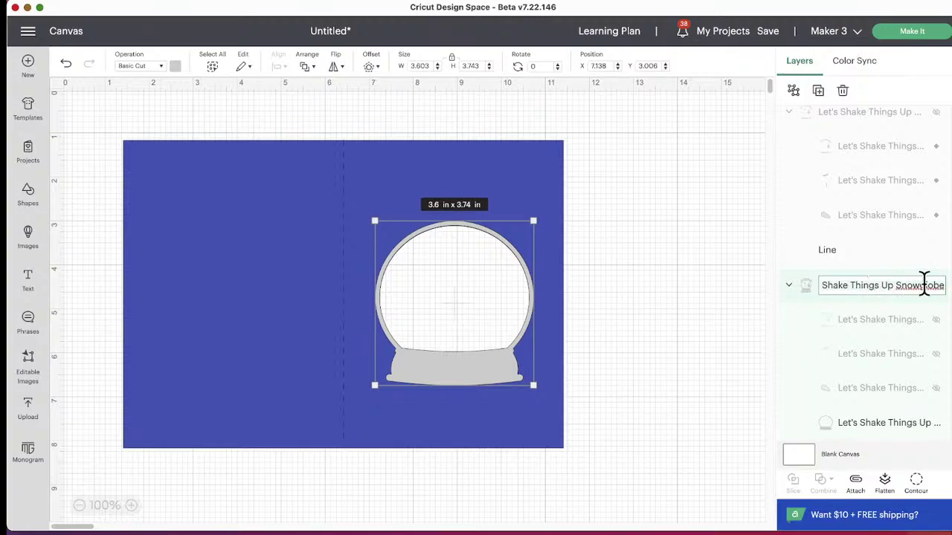
key("super+a")
type("Gli")
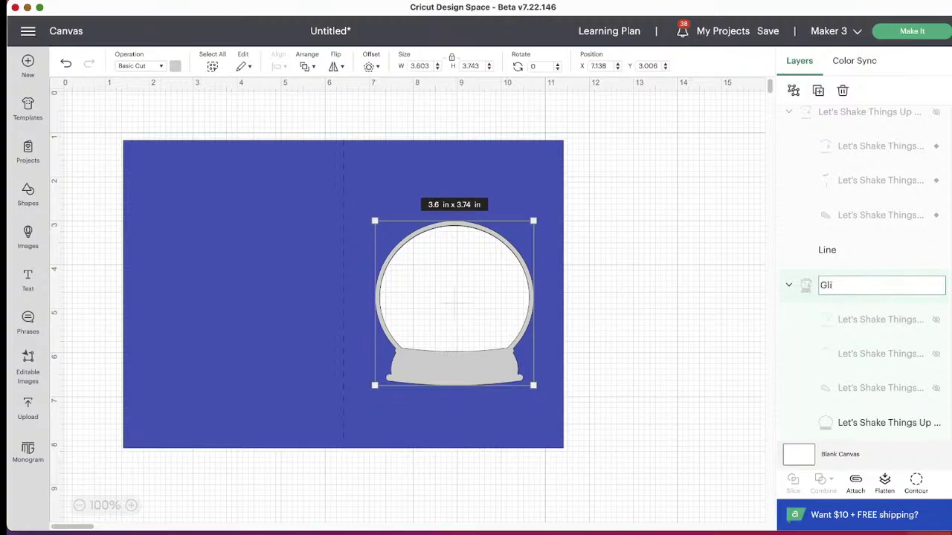
type("tter Paper")
left_click(640, 234)
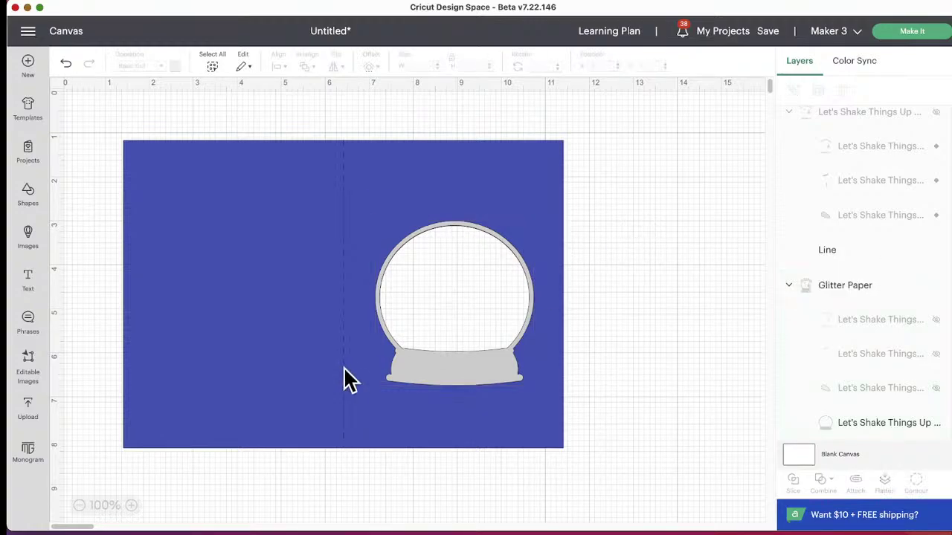
left_click(491, 388)
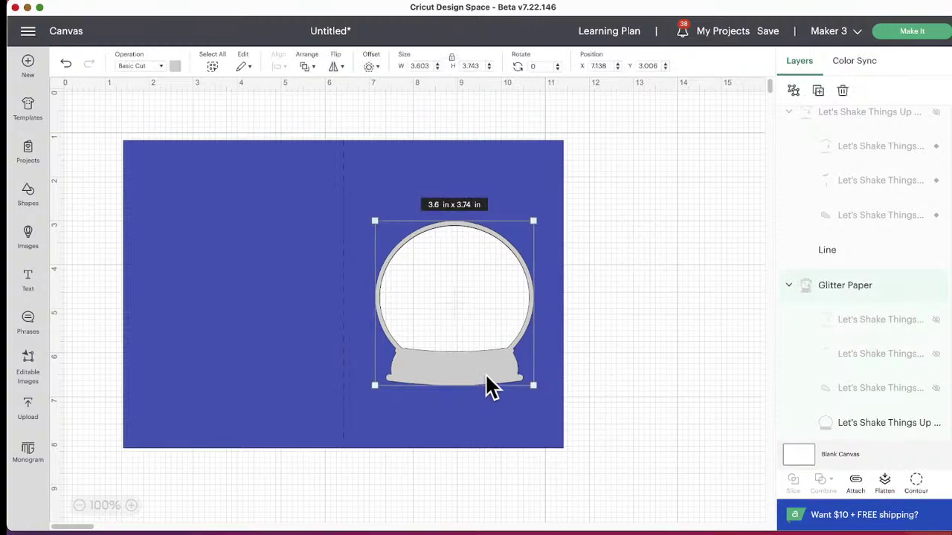
left_click_drag(491, 388, 485, 388)
left_click(664, 392)
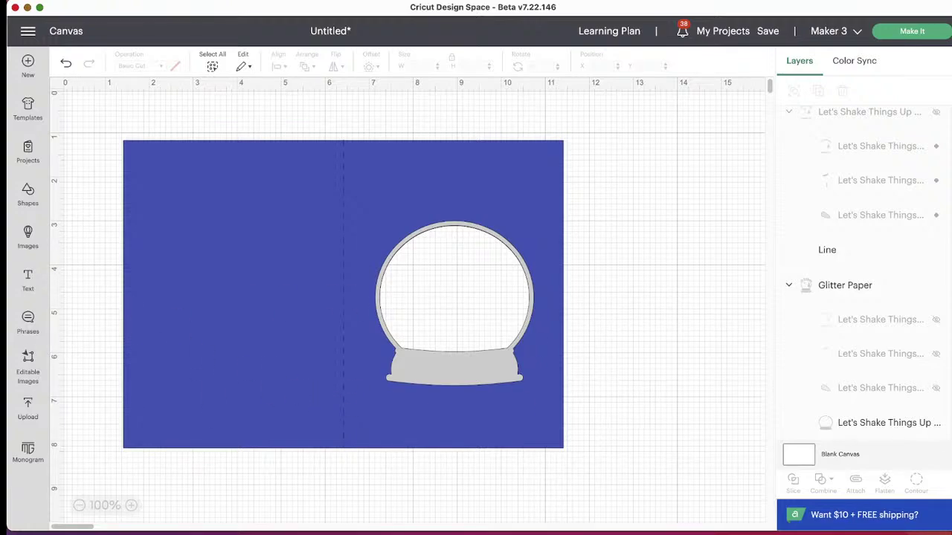
scroll(873, 404, "down", 3)
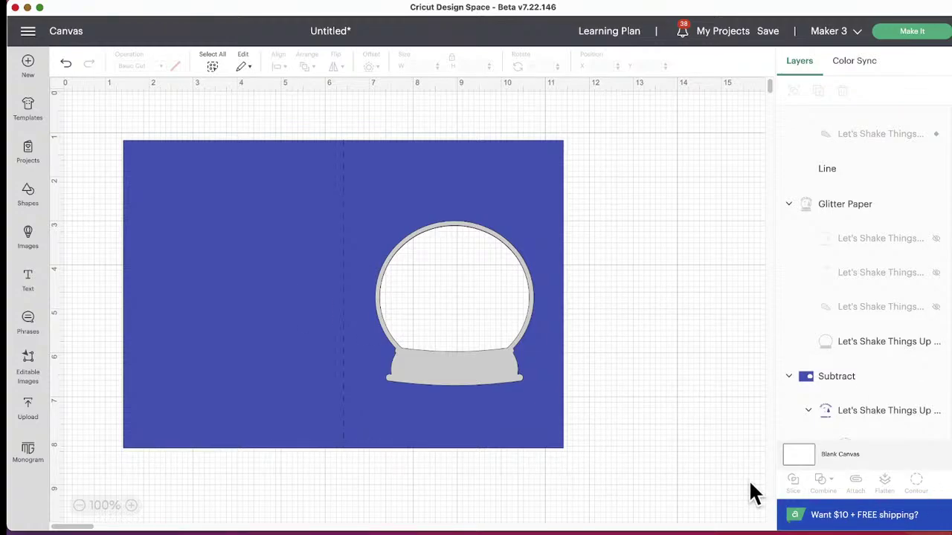
left_click(29, 282)
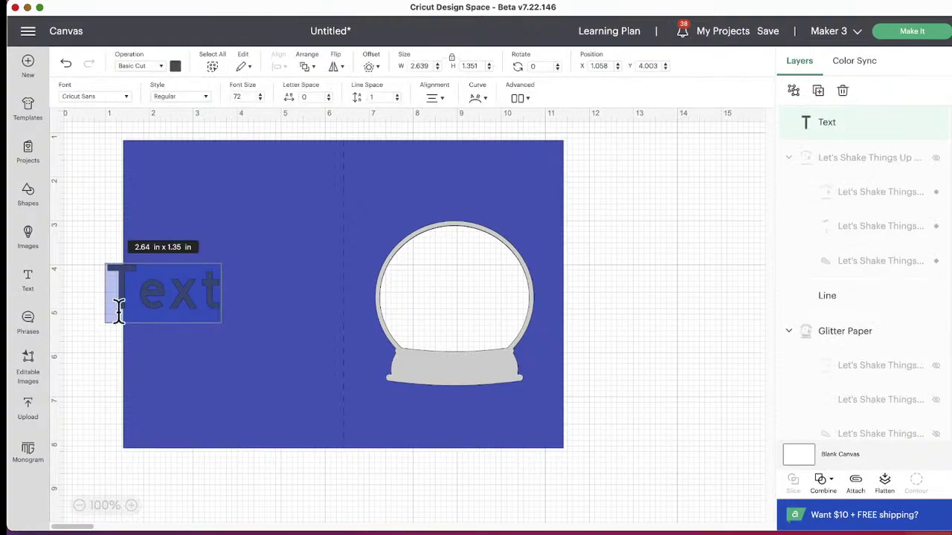
left_click(89, 356)
left_click(172, 296)
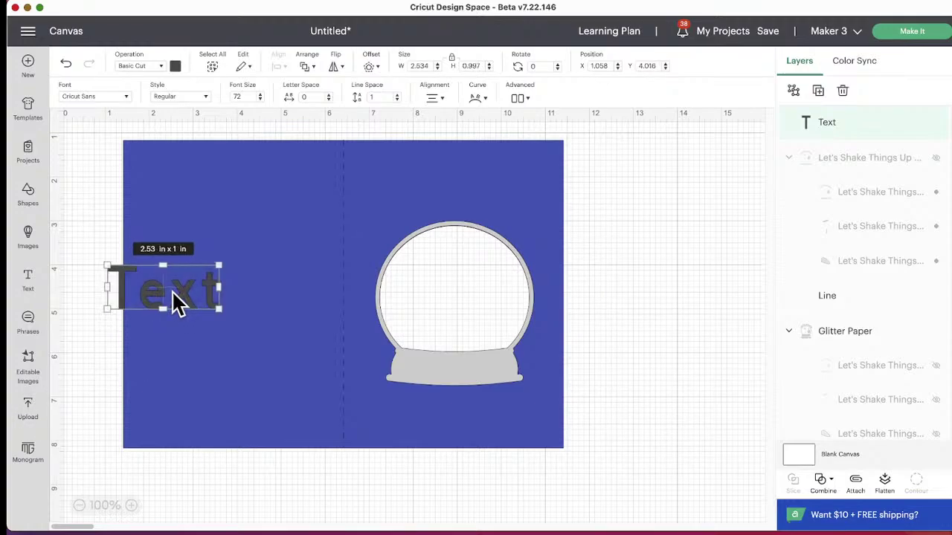
key("Delete")
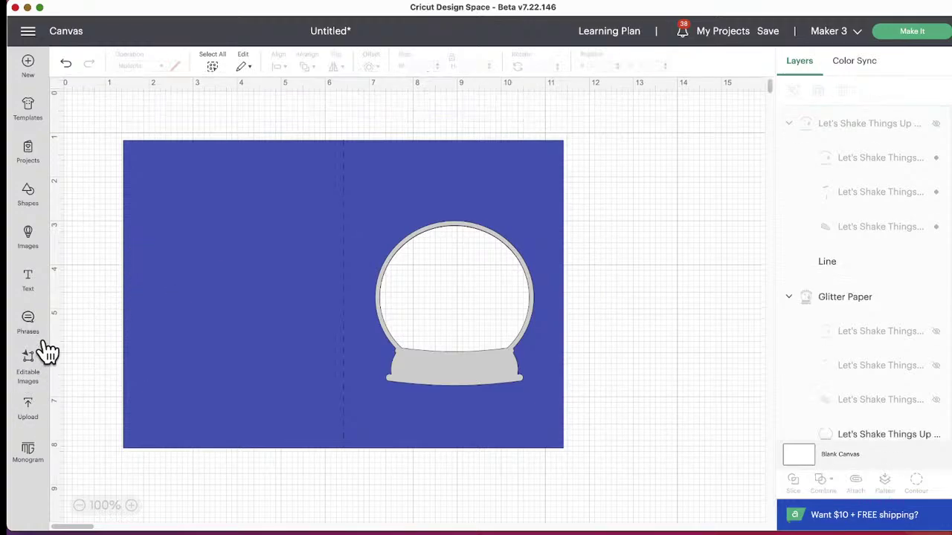
Search the editable images library for "christmas".
left_click(30, 376)
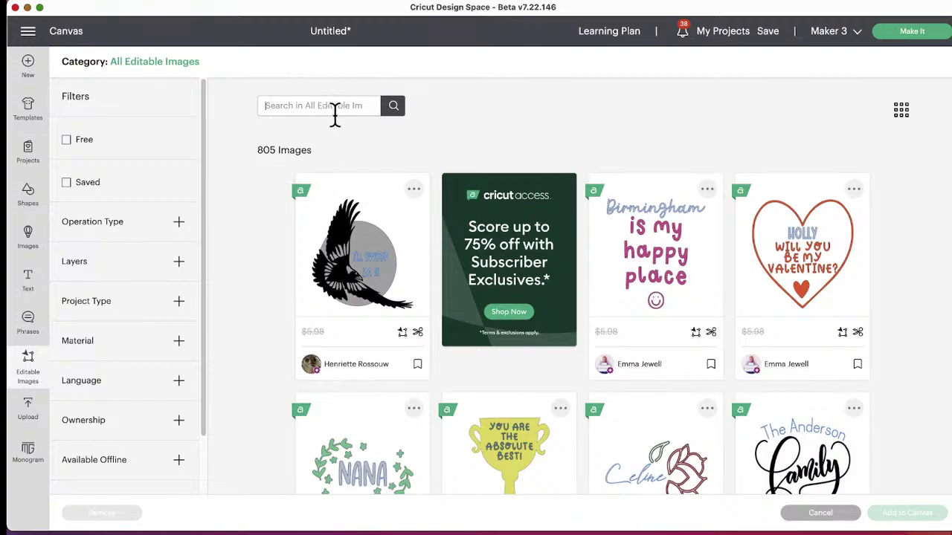
type("christmas")
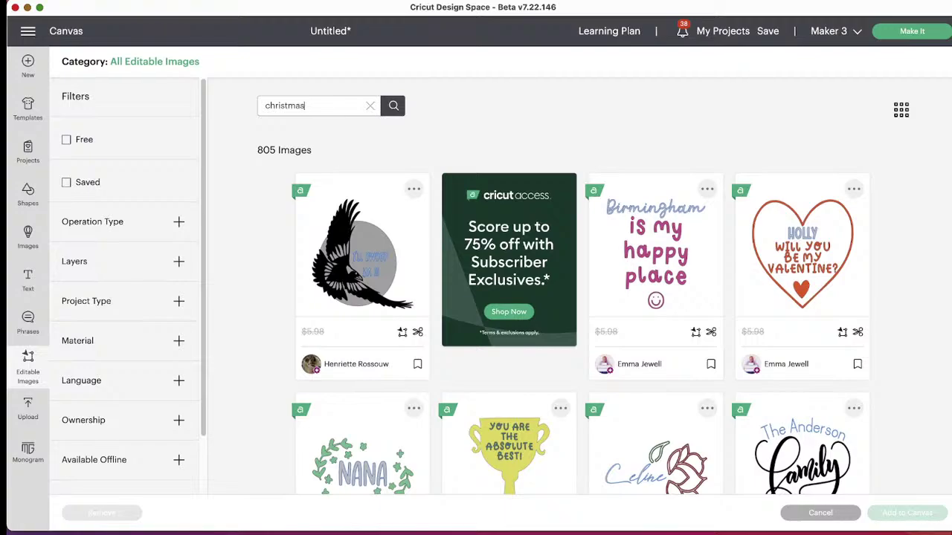
key("Return")
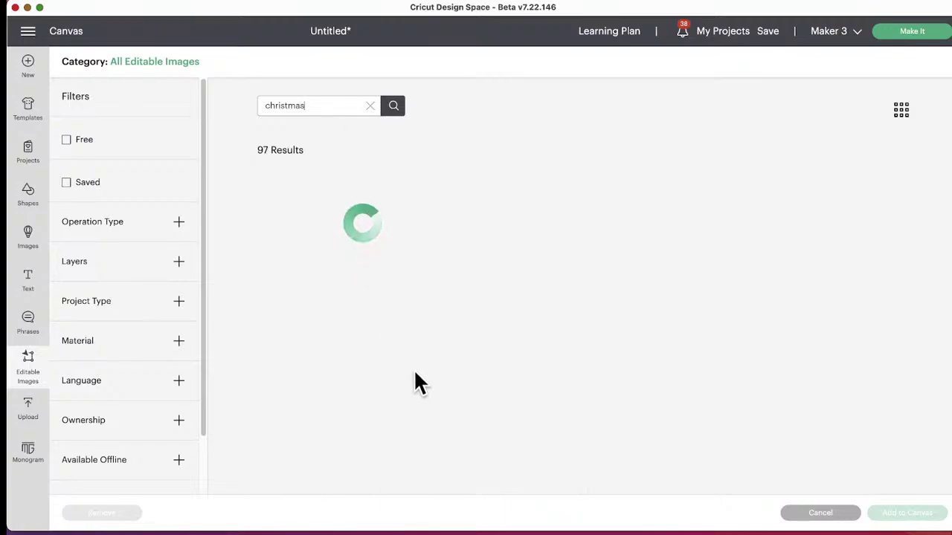
Browse the christmas editable images and select the Merry Christmas 20XX design with holly leaves and an arrow.
scroll(296, 316, "down", 1)
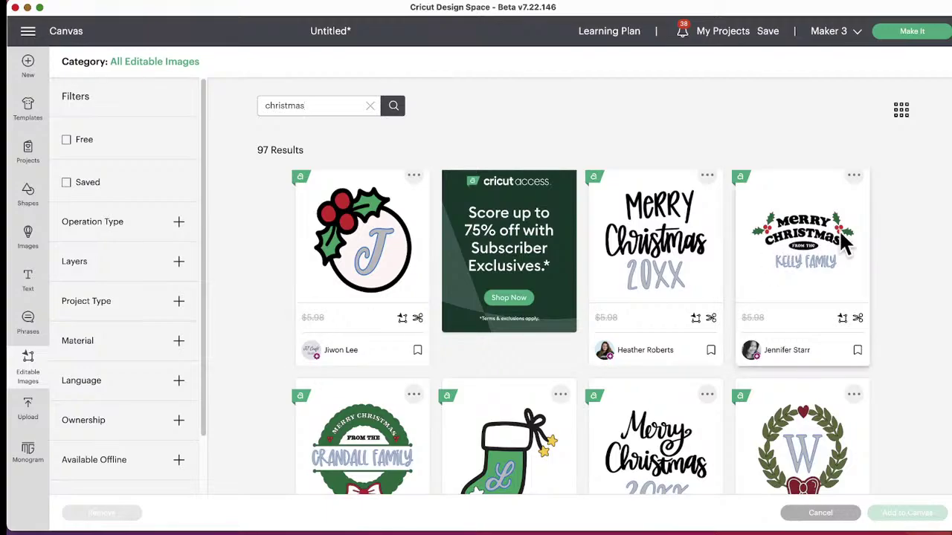
scroll(792, 313, "down", 4)
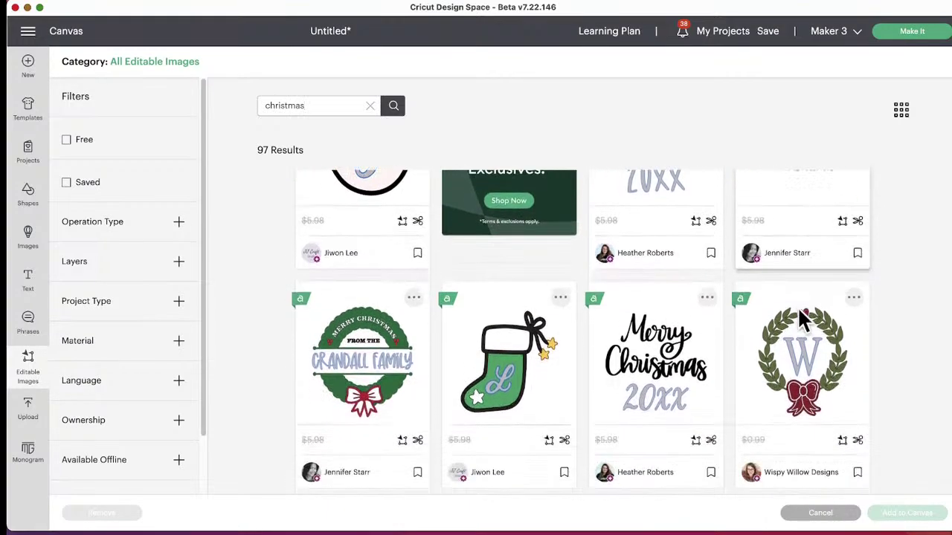
scroll(858, 358, "down", 2)
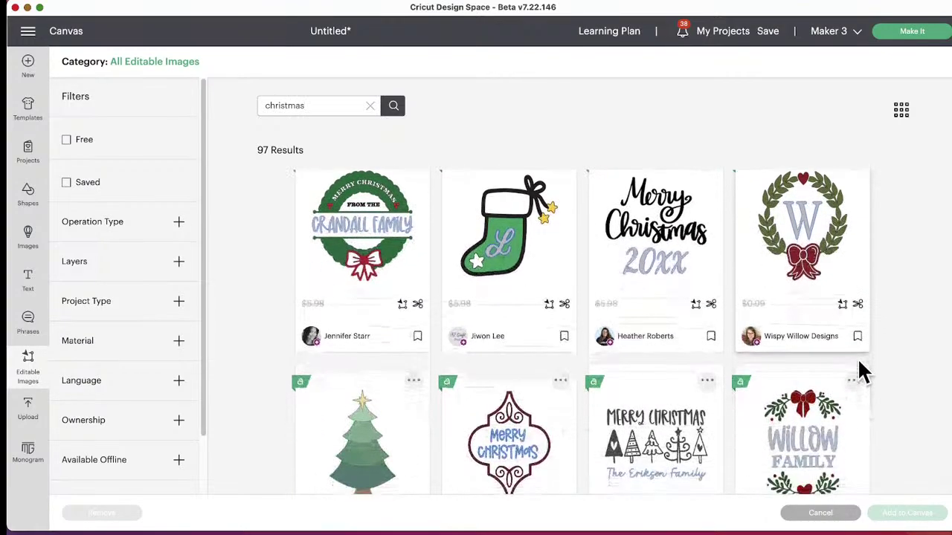
scroll(825, 275, "down", 4)
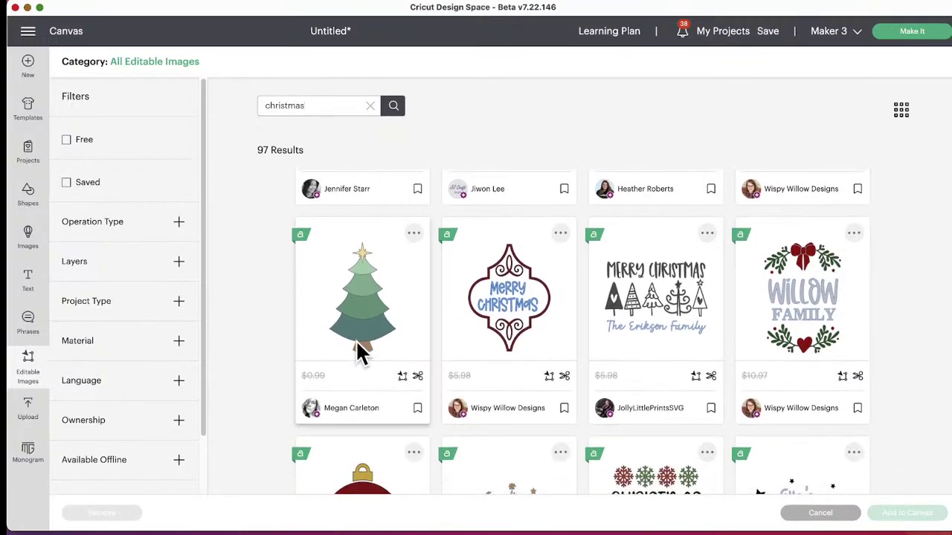
scroll(563, 344, "down", 4)
scroll(563, 345, "down", 5)
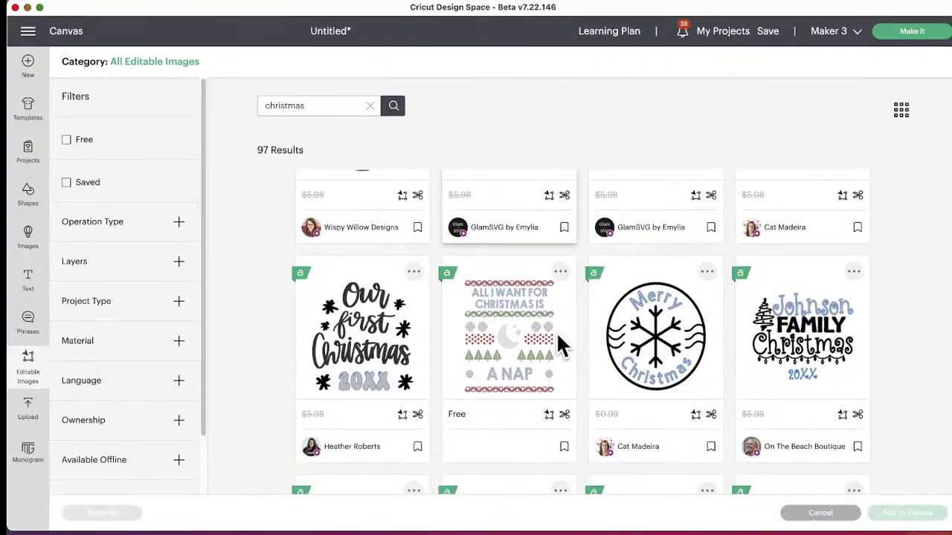
scroll(859, 298, "down", 2)
scroll(634, 327, "down", 7)
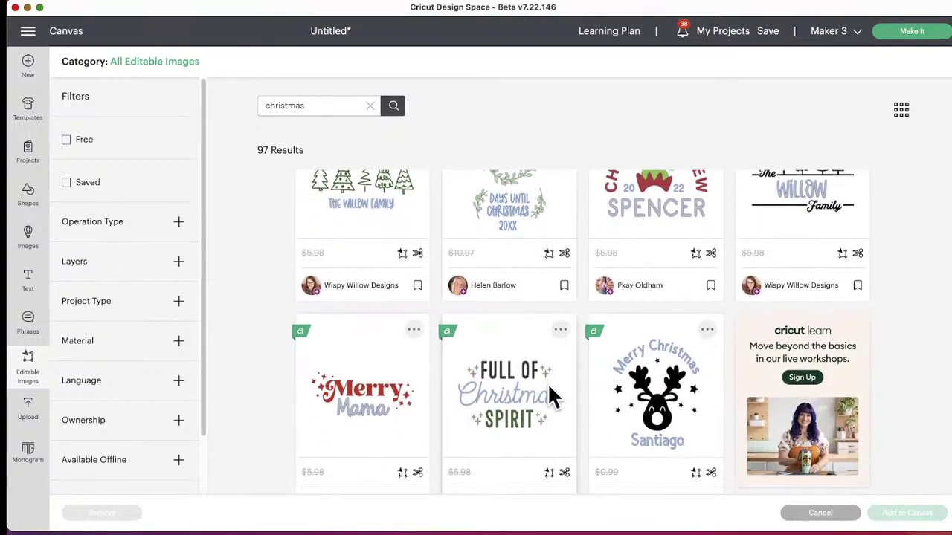
scroll(548, 393, "up", 1)
scroll(797, 364, "up", 1)
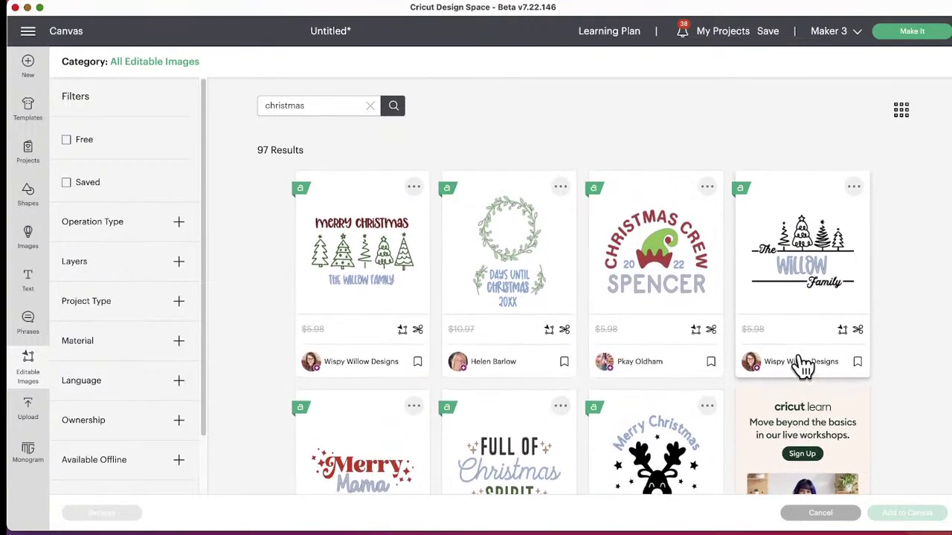
scroll(797, 364, "down", 2)
scroll(792, 387, "up", 2)
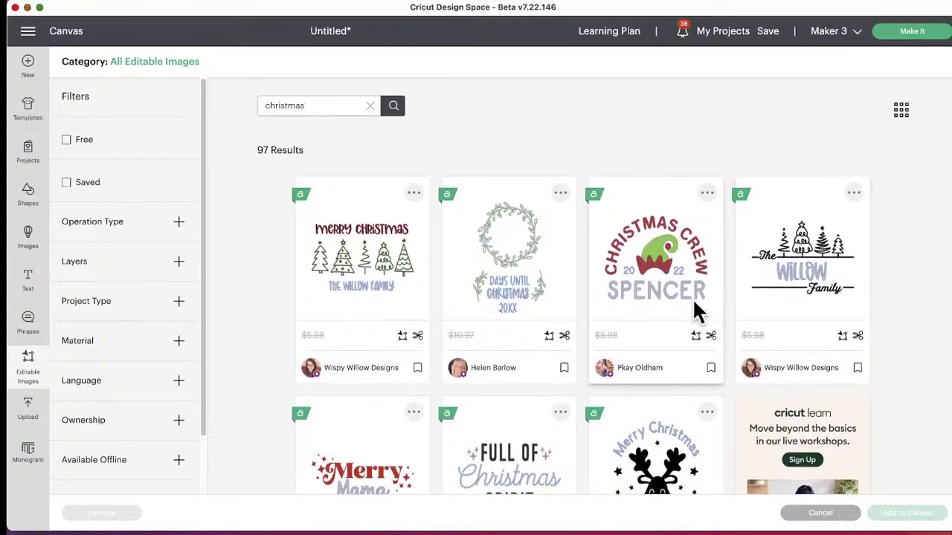
scroll(695, 309, "down", 5)
scroll(696, 311, "down", 4)
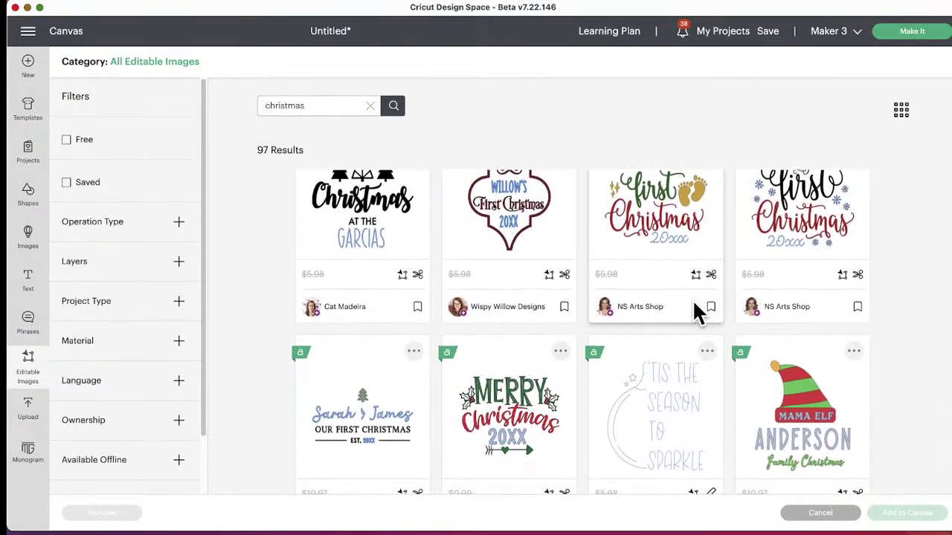
scroll(697, 311, "down", 1)
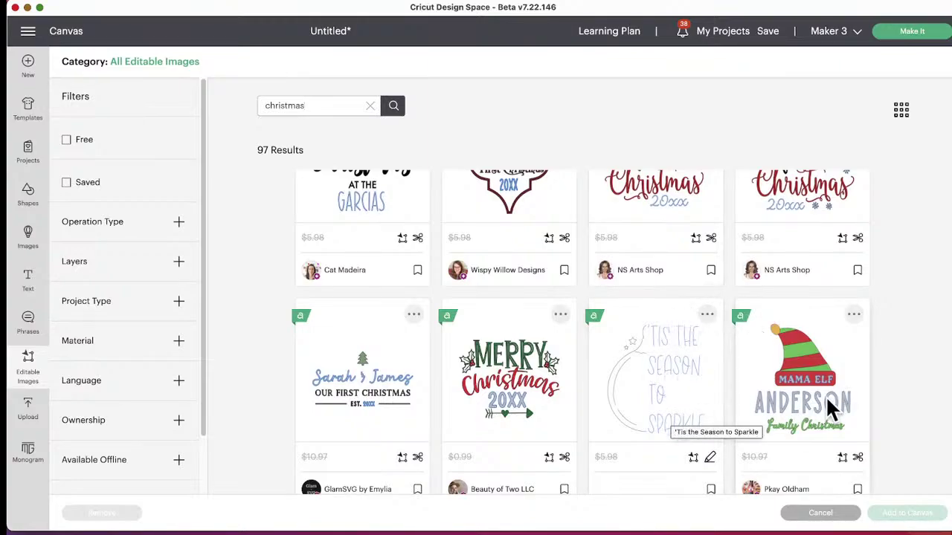
scroll(627, 439, "down", 2)
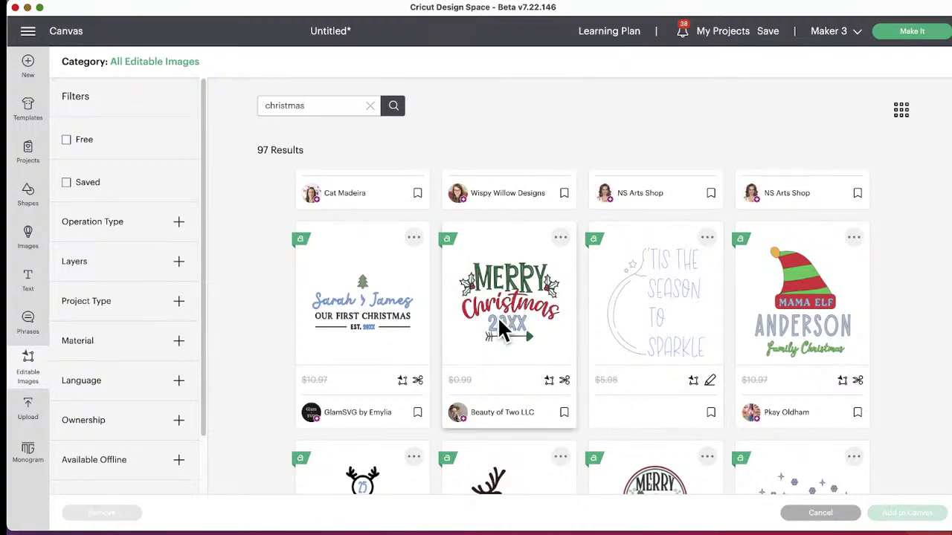
left_click(511, 278)
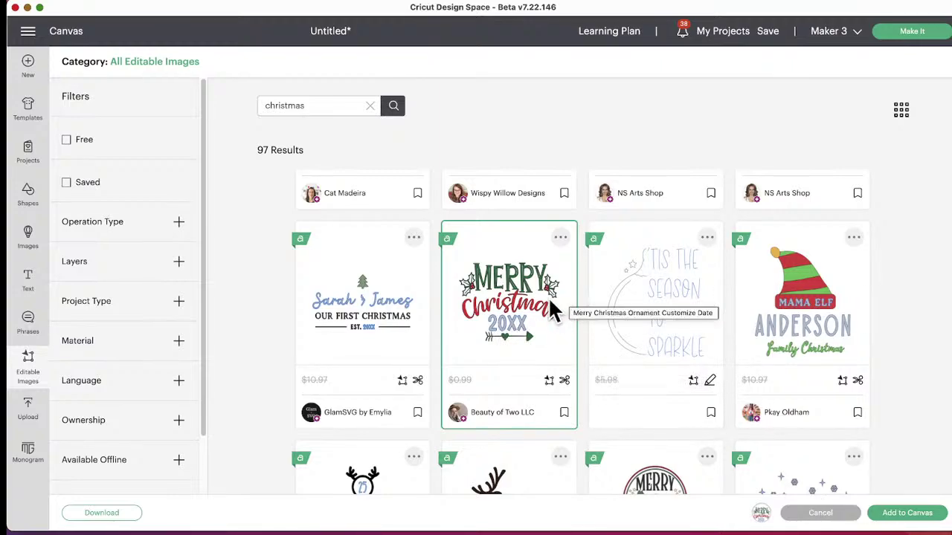
Look through the other christmas editable designs for alternatives, keeping the Merry Christmas 20XX design selected.
scroll(545, 299, "down", 1)
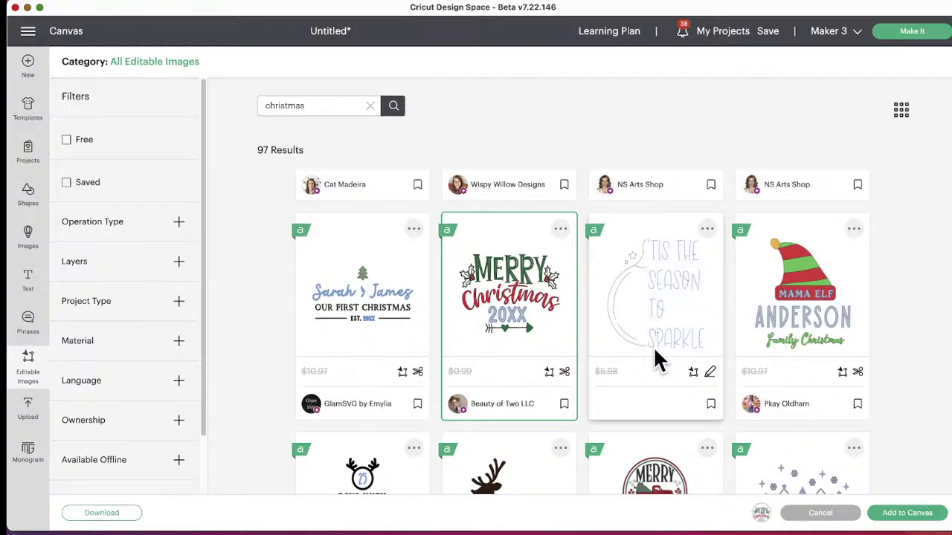
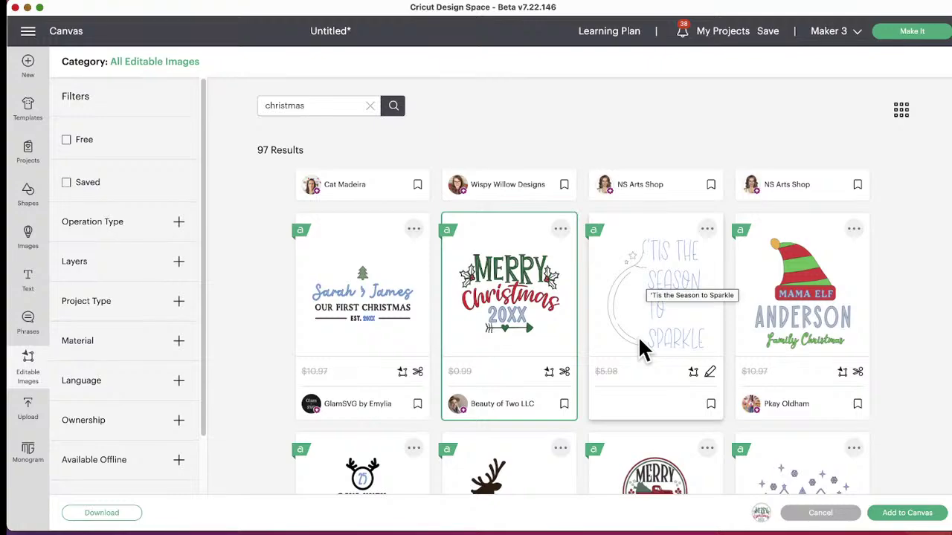
scroll(678, 327, "down", 2)
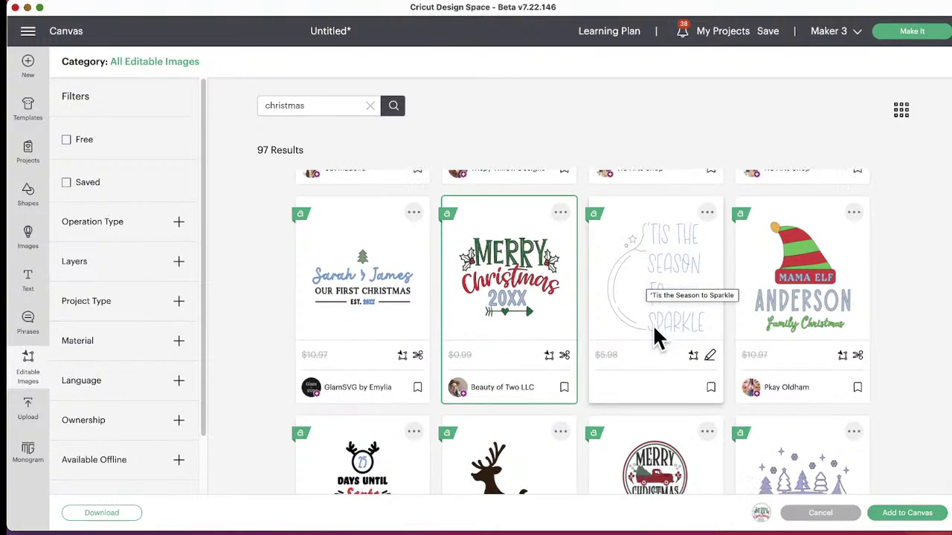
scroll(672, 368, "down", 1)
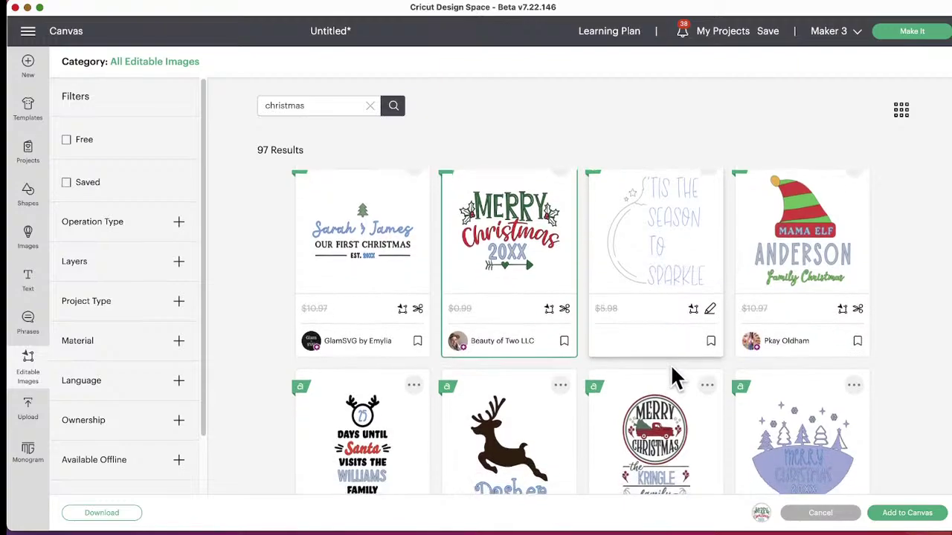
scroll(672, 370, "down", 5)
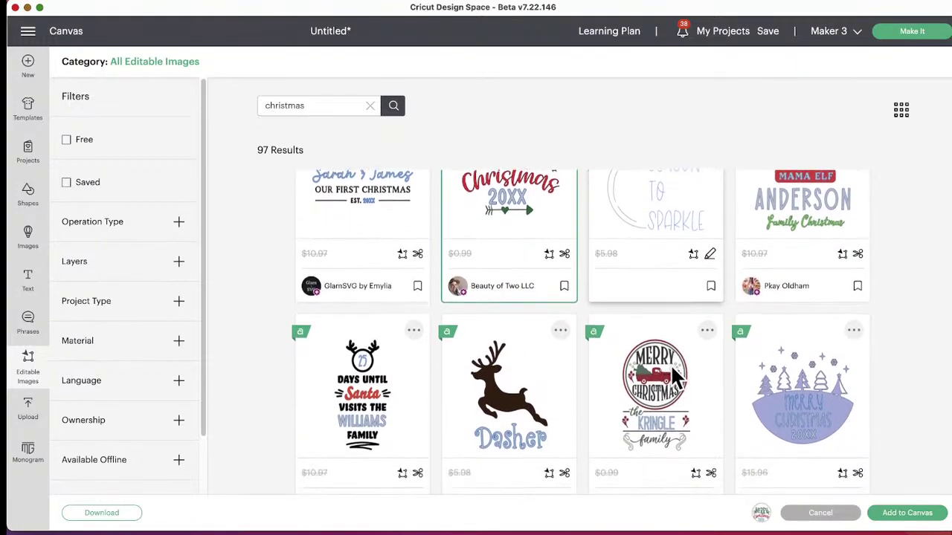
scroll(671, 379, "up", 10)
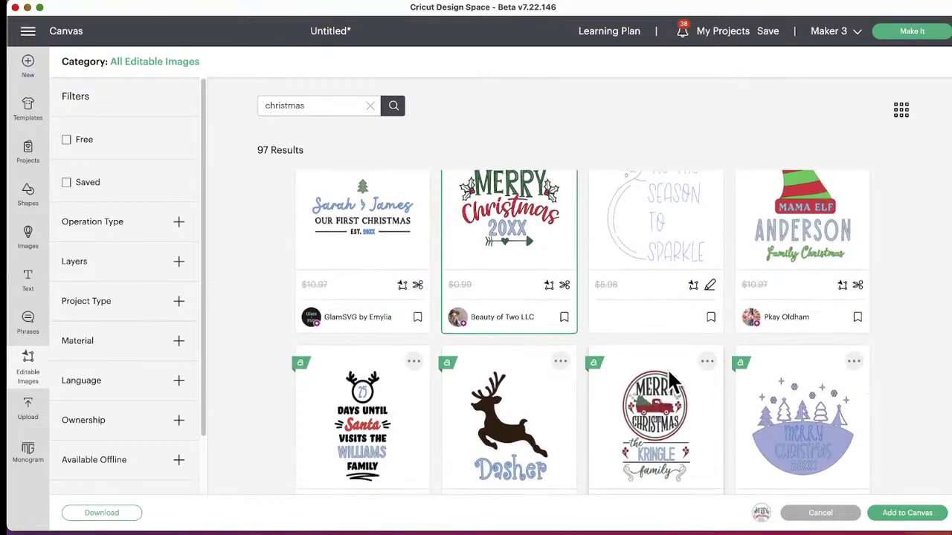
scroll(671, 383, "up", 5)
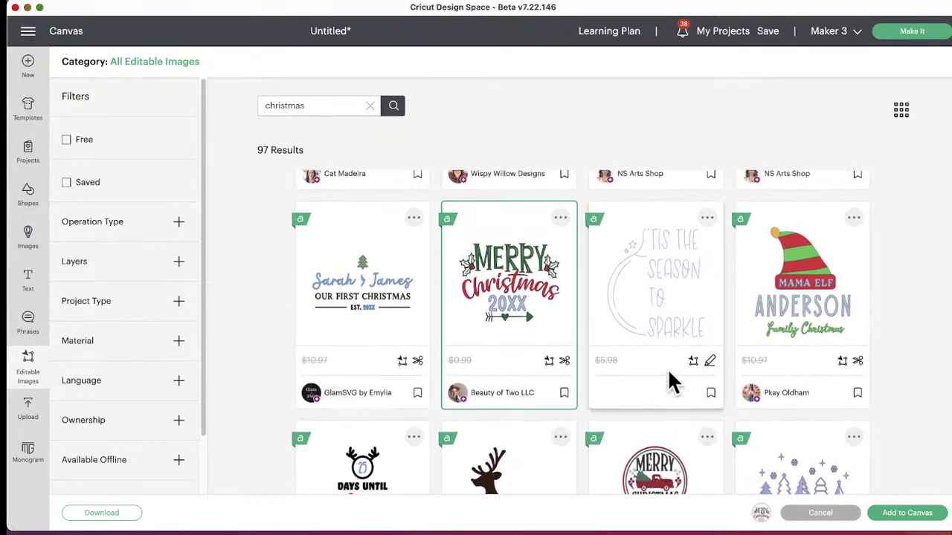
scroll(669, 377, "up", 4)
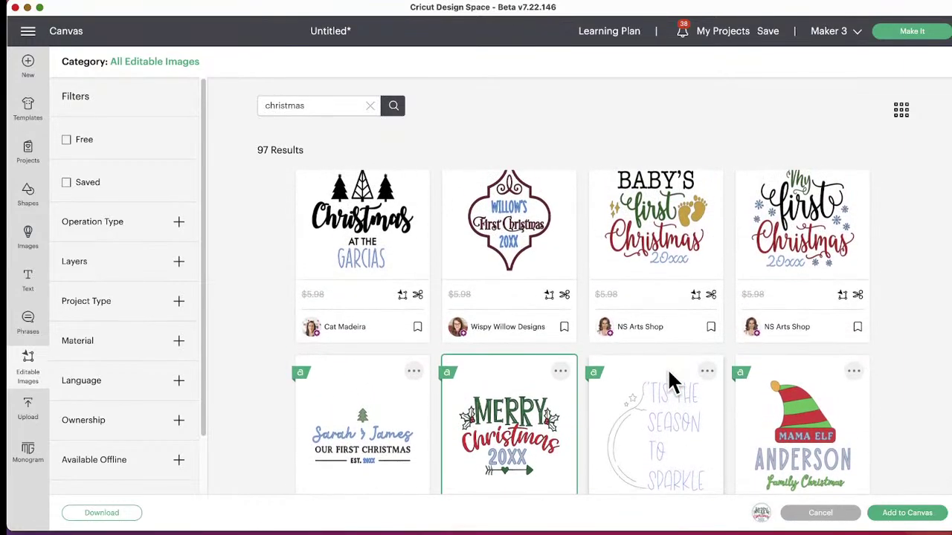
scroll(672, 380, "up", 10)
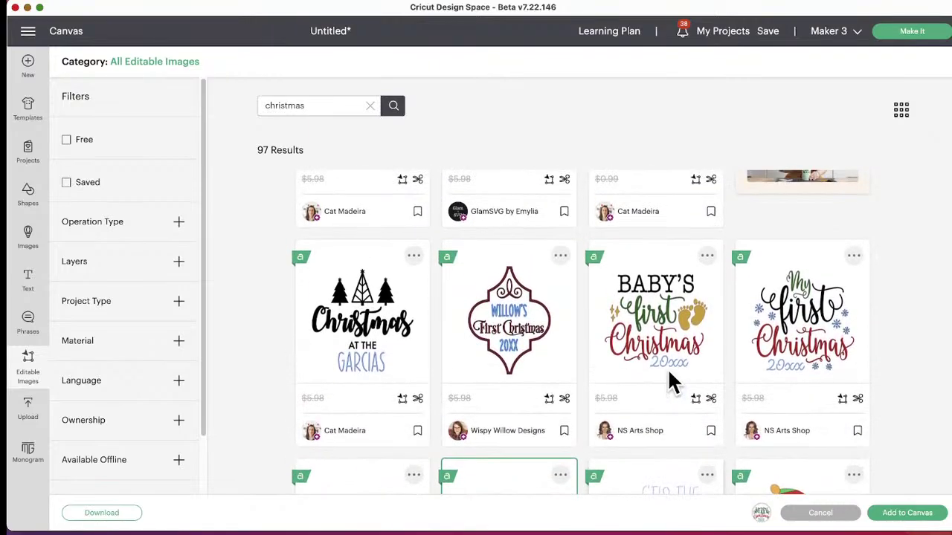
scroll(685, 391, "up", 2)
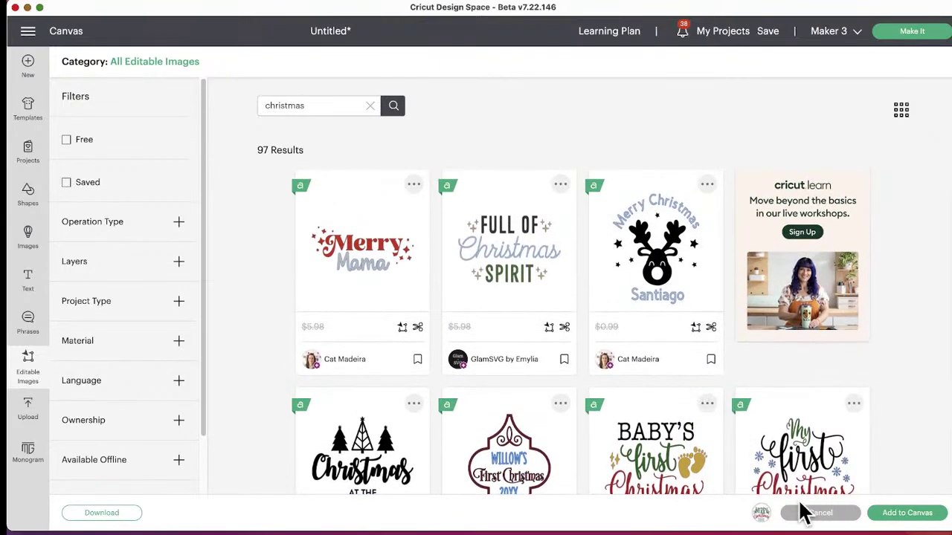
scroll(628, 349, "up", 4)
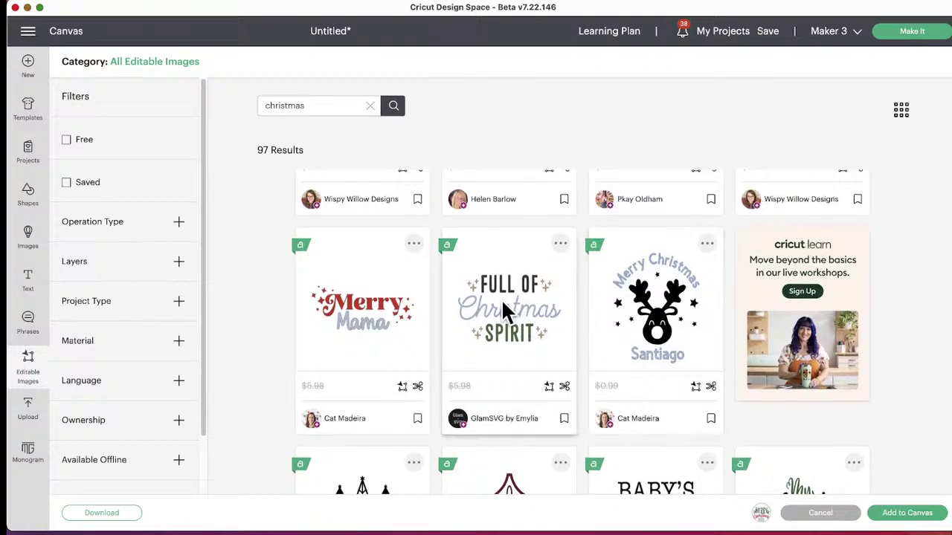
scroll(505, 311, "up", 5)
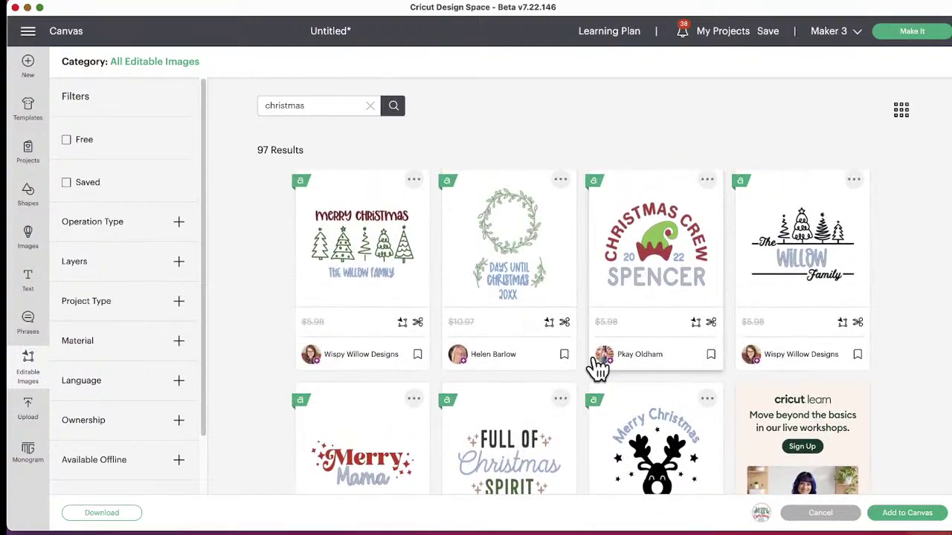
Add the selected Merry Christmas 20XX design to the canvas and move it off the card to the empty area beside it.
left_click(900, 513)
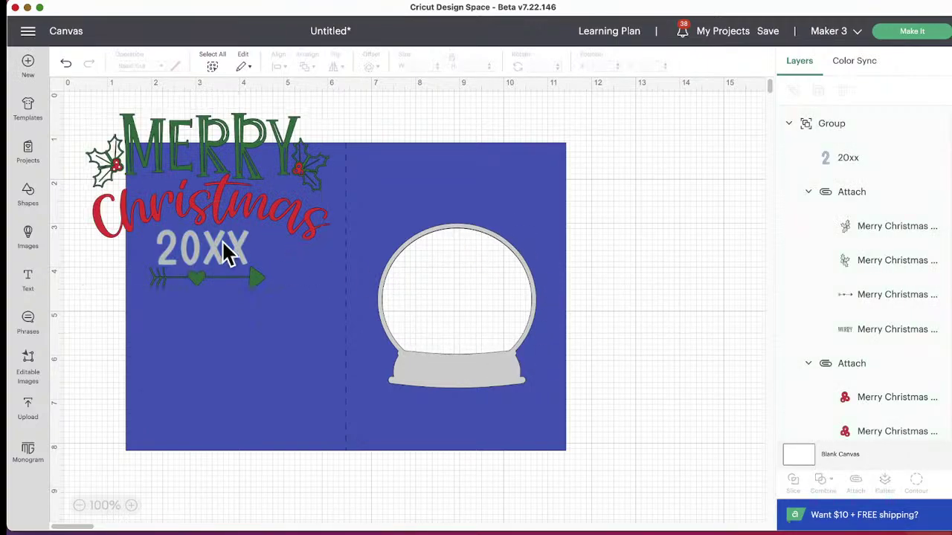
left_click_drag(224, 250, 786, 384)
left_click(593, 268)
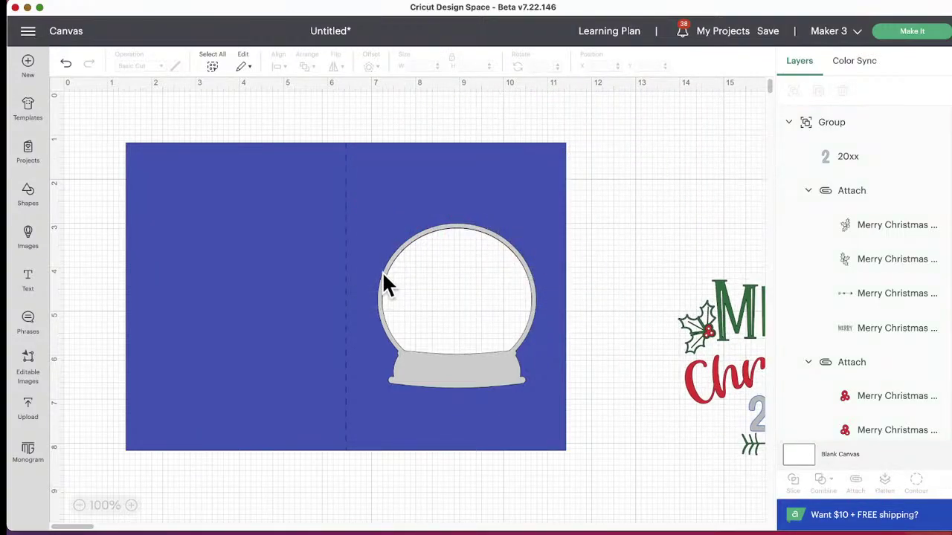
Add a circle of about 3.44 in diameter and position it over the snow globe's window on the card.
left_click(32, 203)
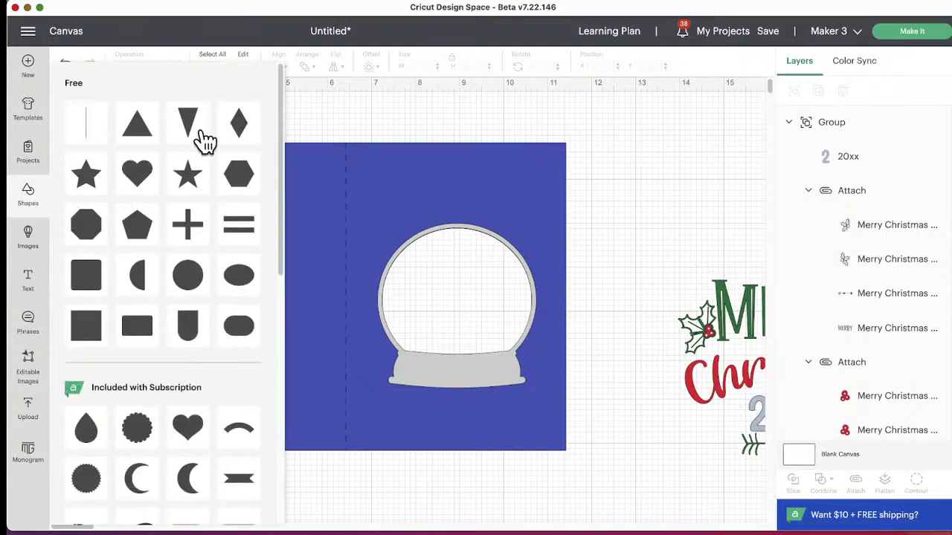
left_click(187, 278)
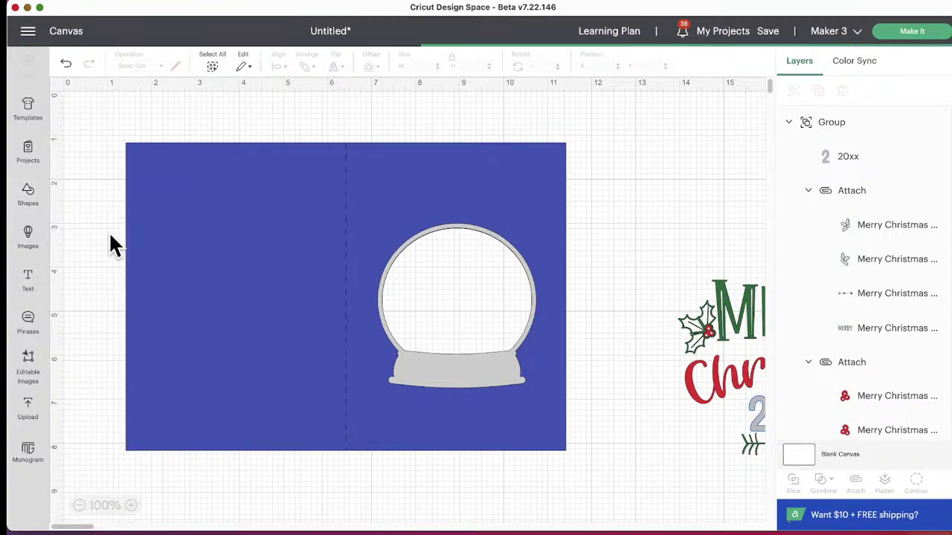
left_click_drag(130, 171, 435, 291)
left_click_drag(491, 333, 554, 391)
left_click_drag(476, 315, 447, 284)
left_click_drag(523, 381, 531, 378)
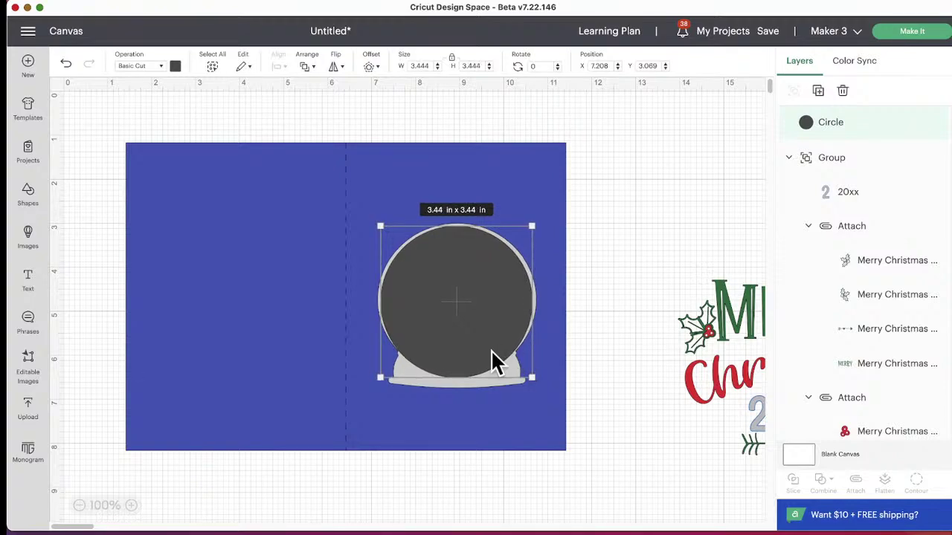
left_click_drag(468, 325, 469, 322)
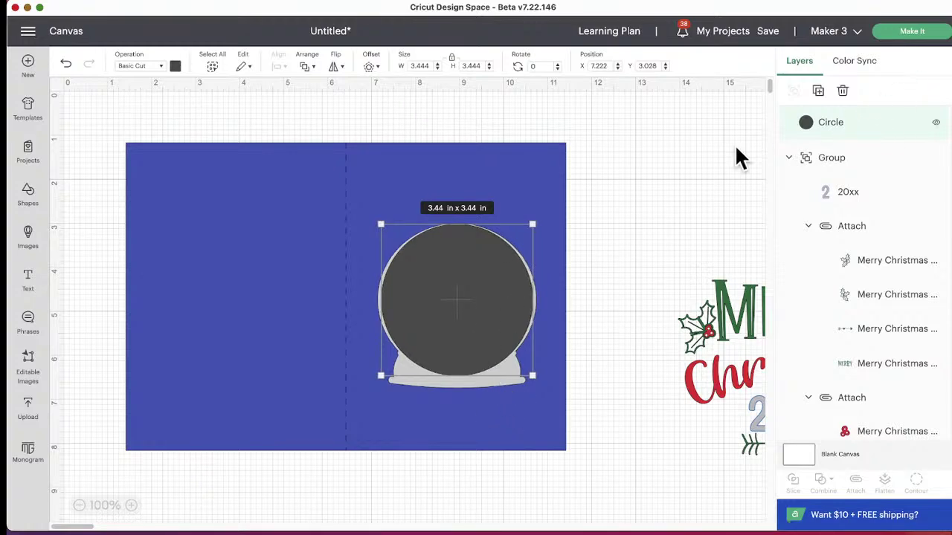
Place a duplicate of the circle in the empty area beside the card and rename its layer "acetate".
left_click(821, 91)
left_click_drag(159, 223, 664, 192)
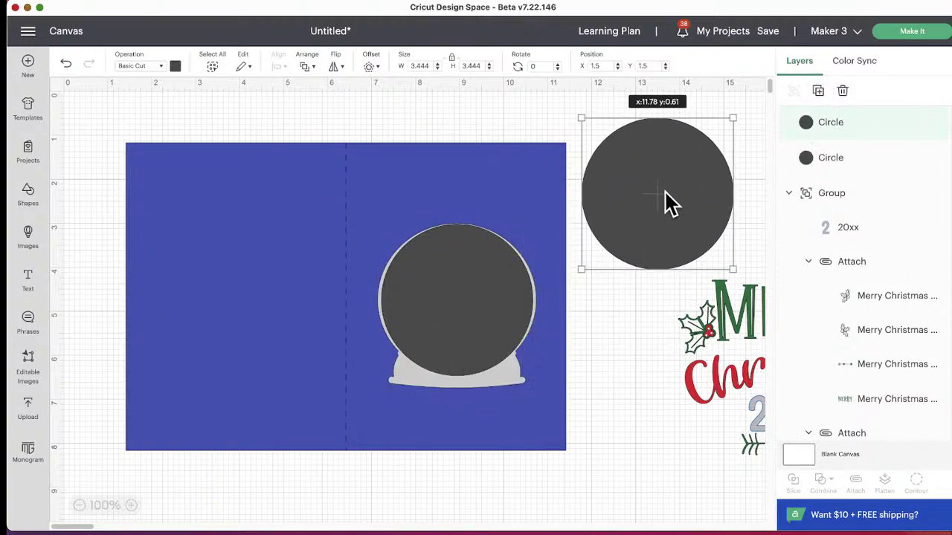
double_click(850, 123)
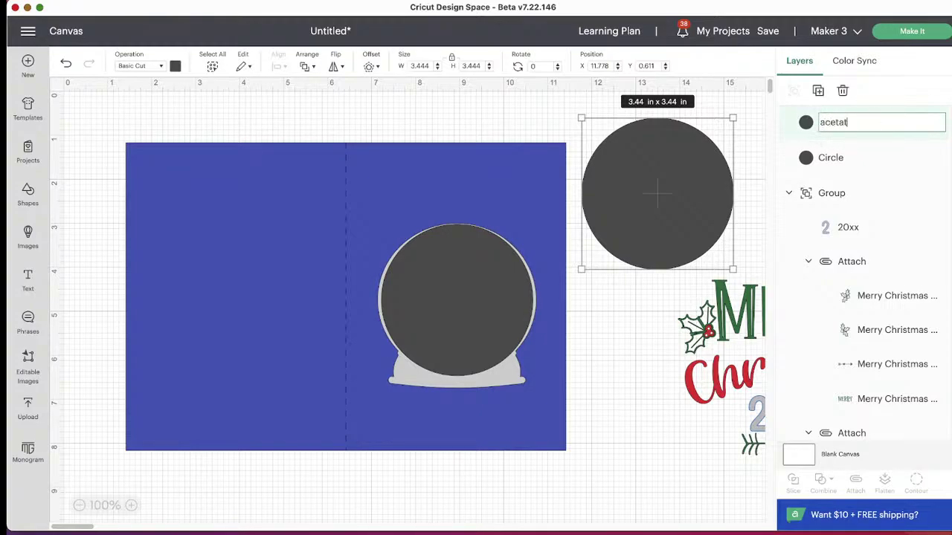
Move the original circle off the snow globe to its copy beside the card and rename its layer "acetate".
left_click(459, 305)
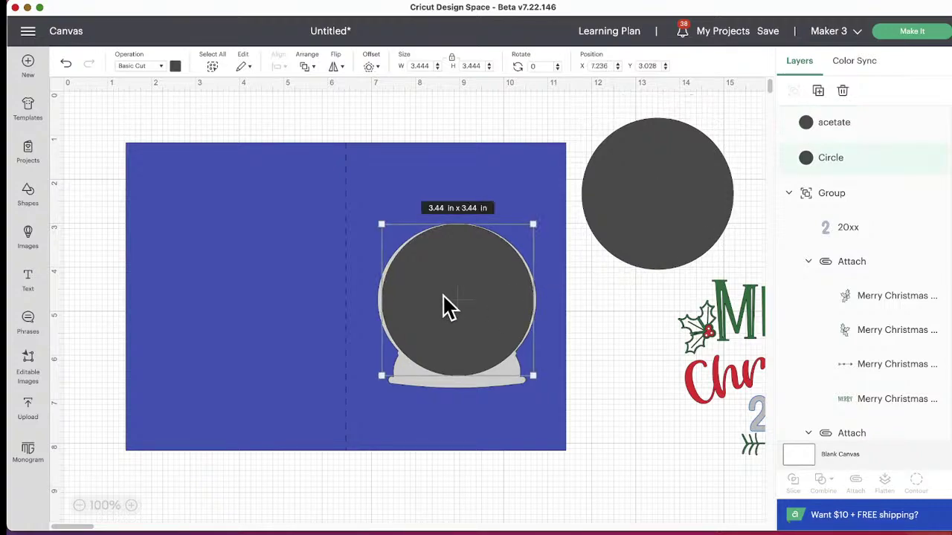
left_click_drag(442, 304, 653, 169)
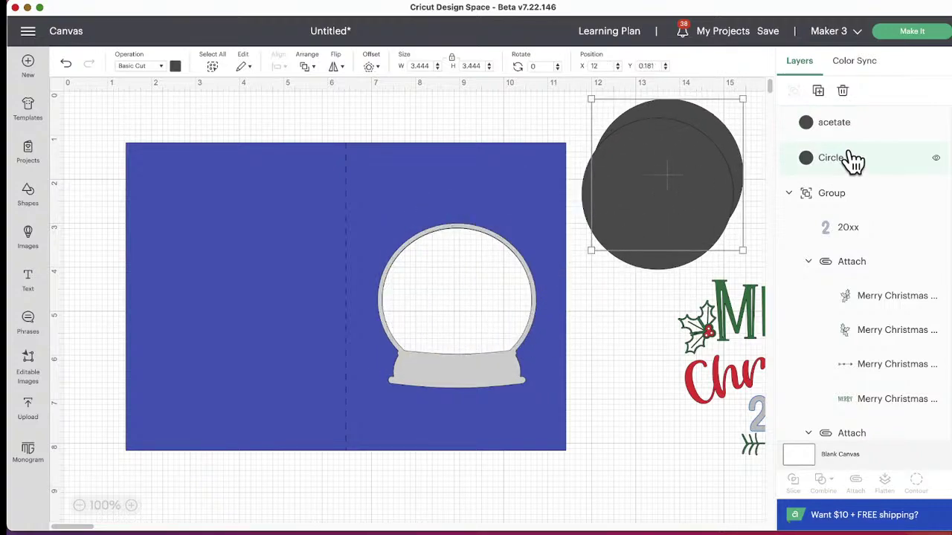
double_click(853, 159)
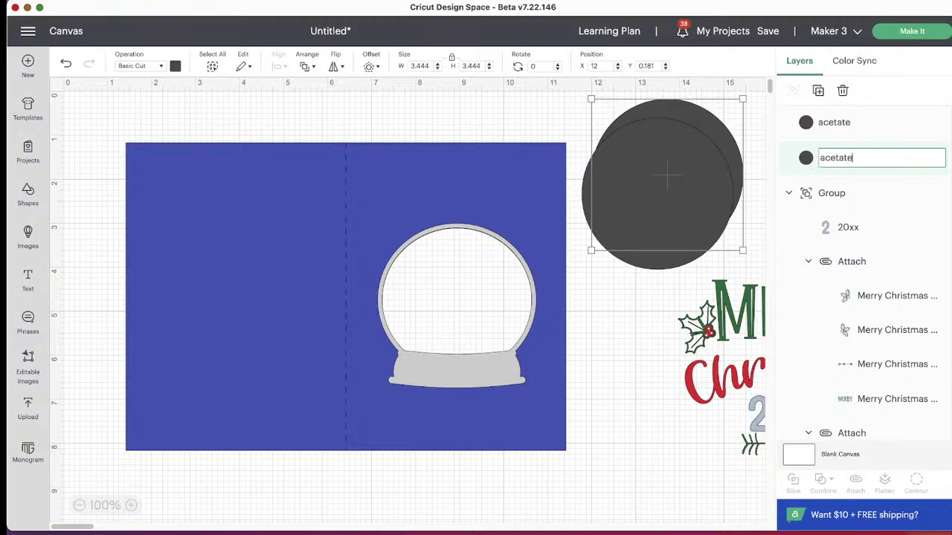
type("acetate")
key("Return")
scroll(863, 261, "down", 5)
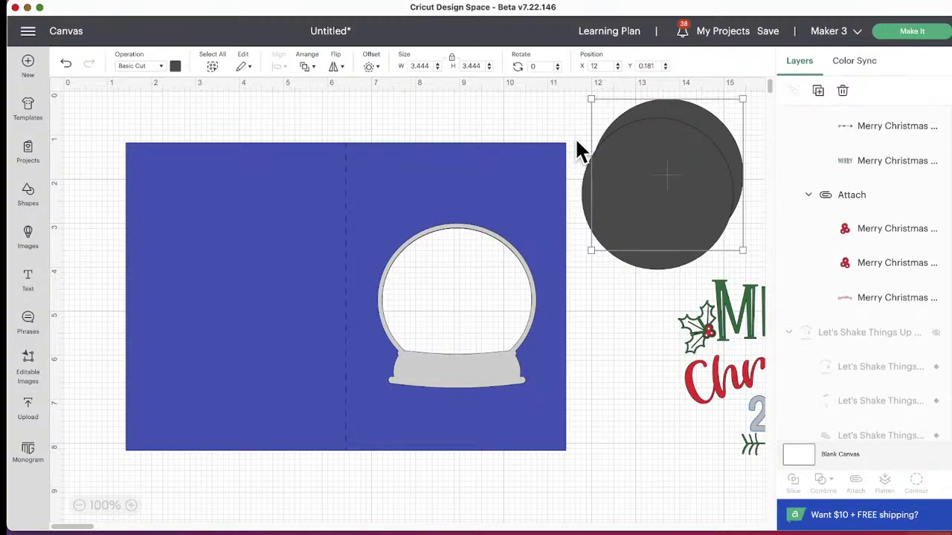
Recolor both acetate circles beside the card light blue.
left_click(580, 121)
left_click(627, 166)
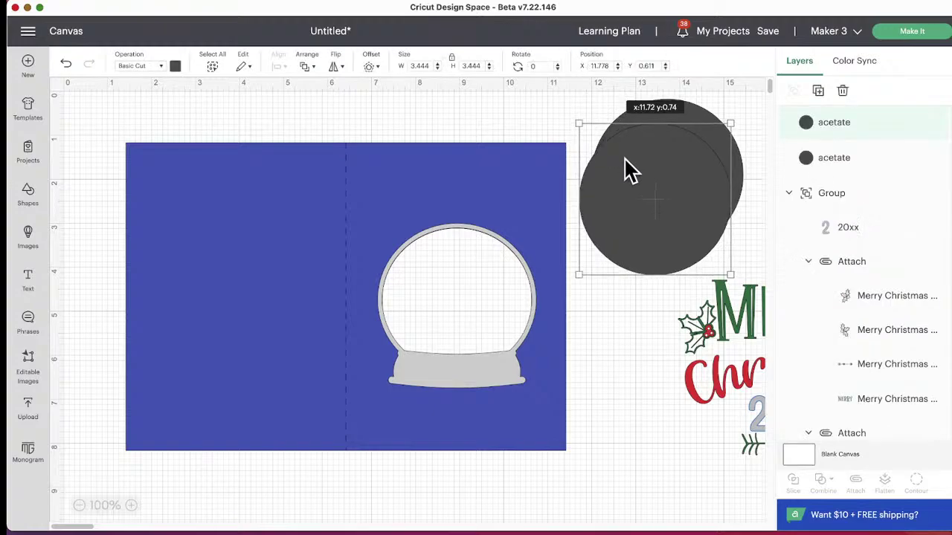
left_click(175, 66)
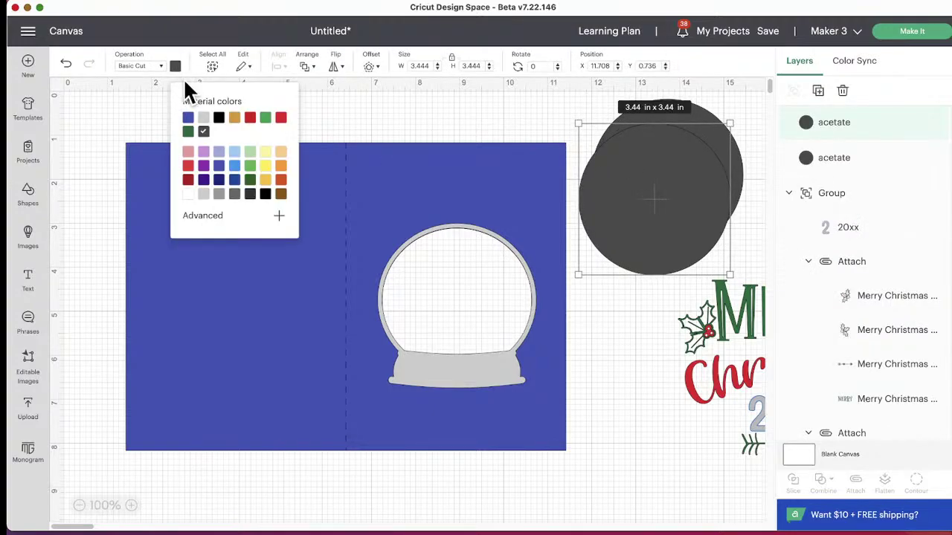
left_click(220, 153)
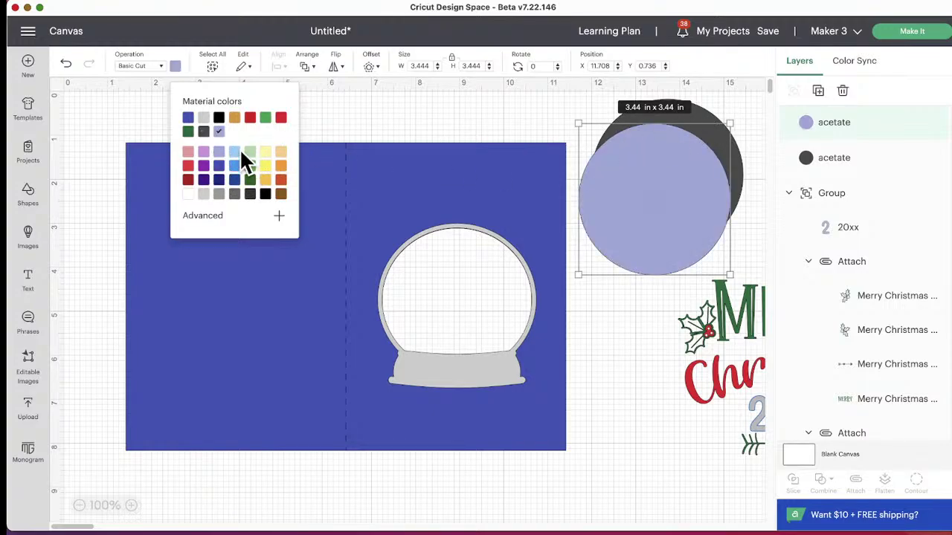
left_click(236, 154)
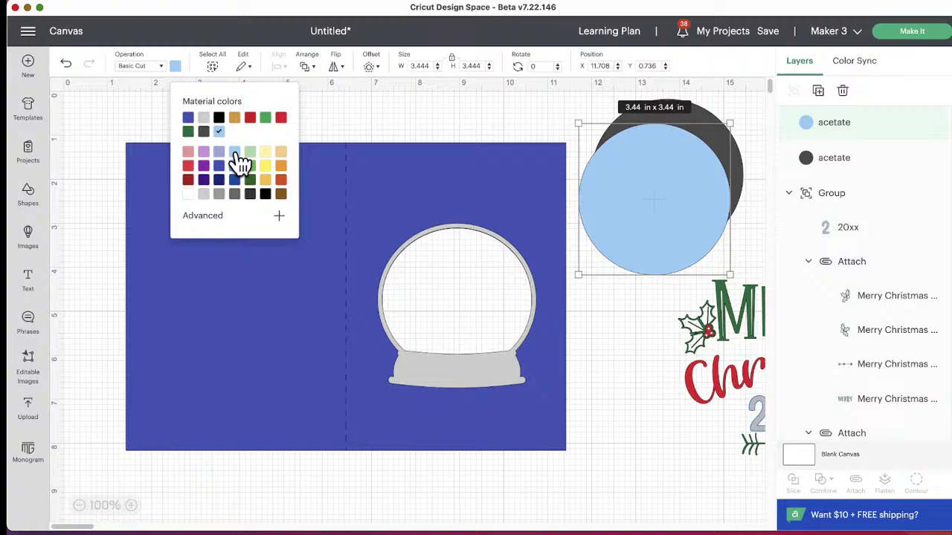
left_click(712, 127)
left_click(175, 66)
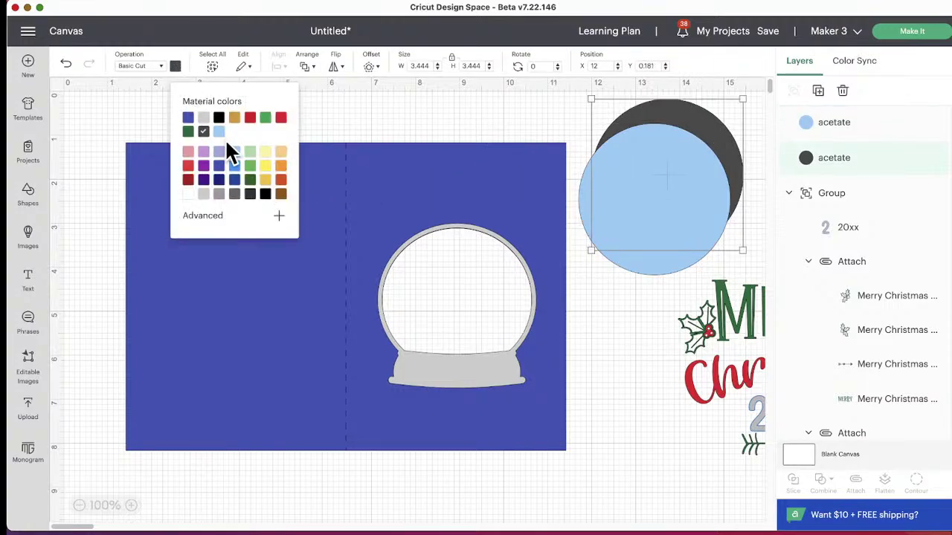
left_click(220, 133)
left_click(576, 110)
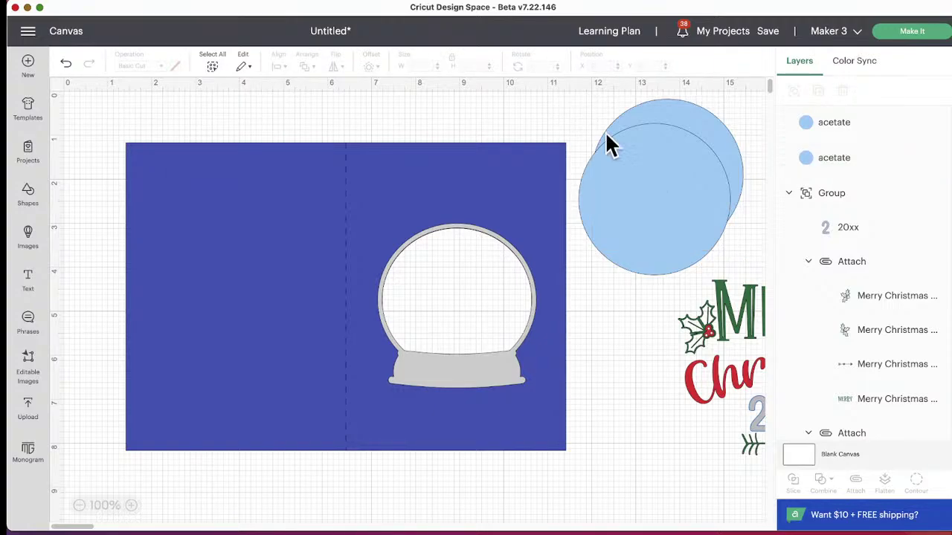
Try the Merry Christmas 20XX design with the Pen operation and delete it from the canvas.
left_click_drag(716, 329, 638, 371)
left_click(158, 66)
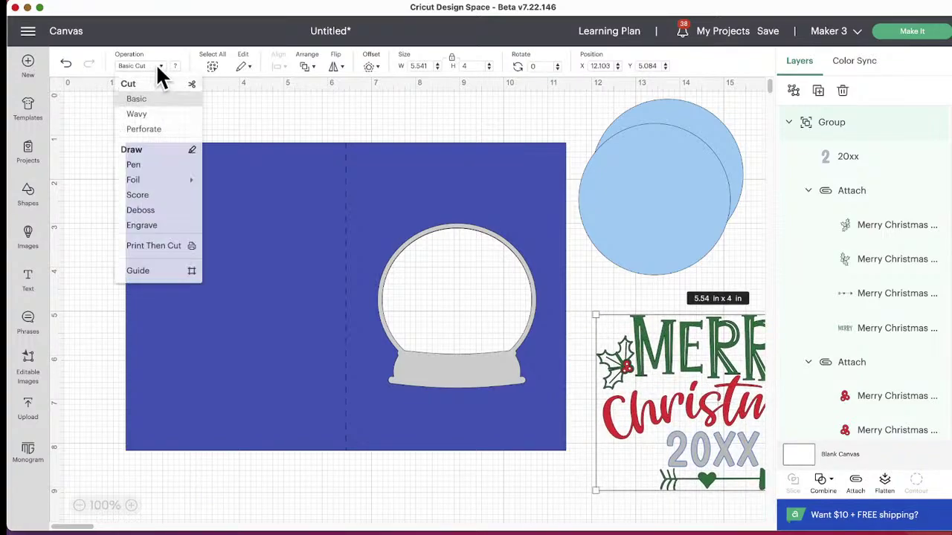
left_click(149, 169)
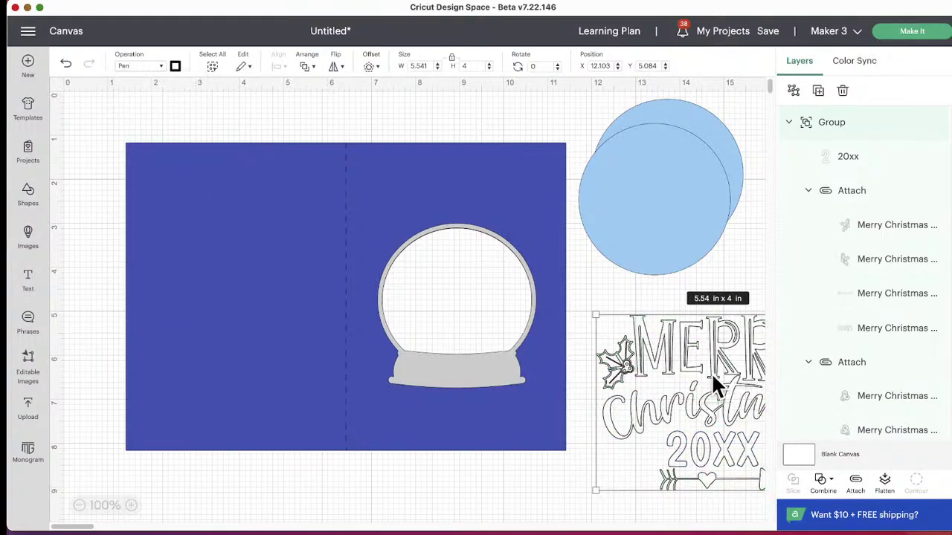
left_click_drag(713, 375, 642, 414)
key("Delete")
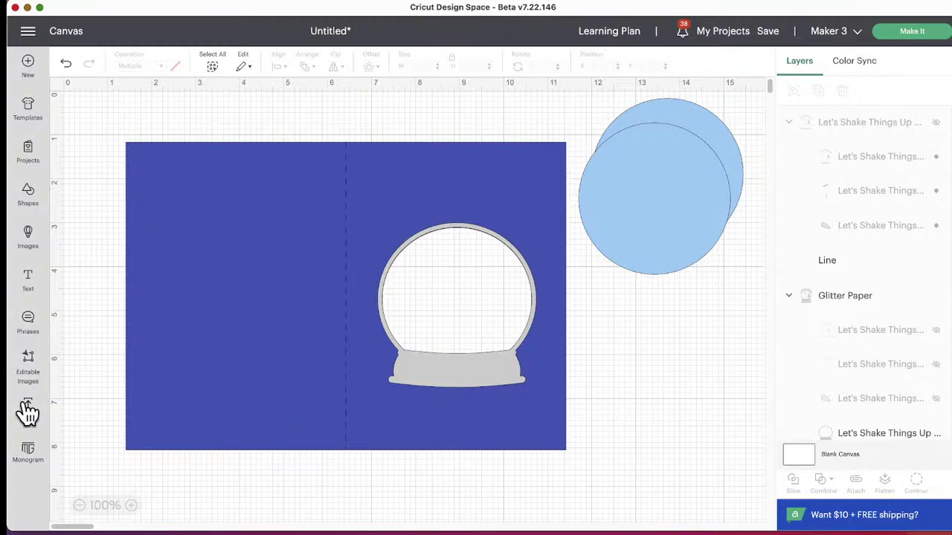
Look through the christmas editable images for a different greeting and return to the canvas without adding one.
left_click(29, 362)
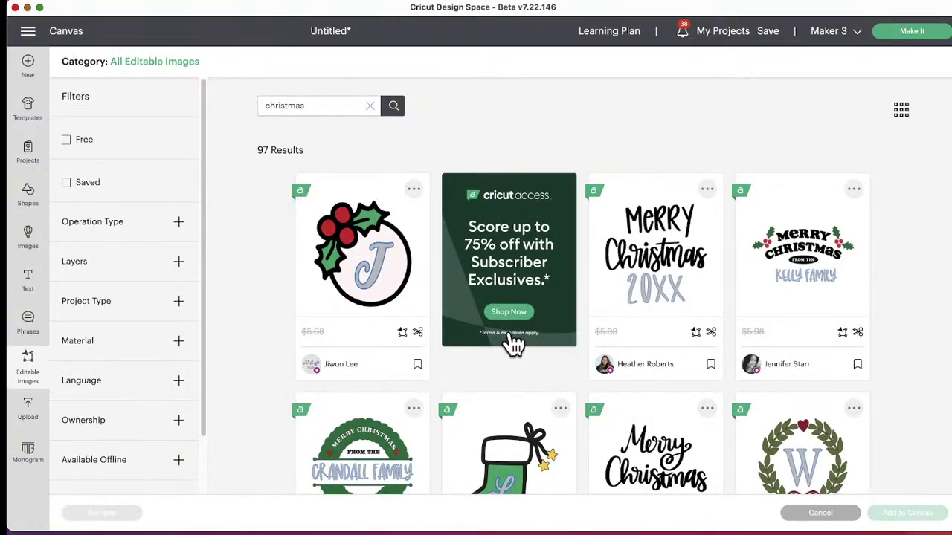
scroll(580, 405, "down", 1)
scroll(580, 406, "down", 1)
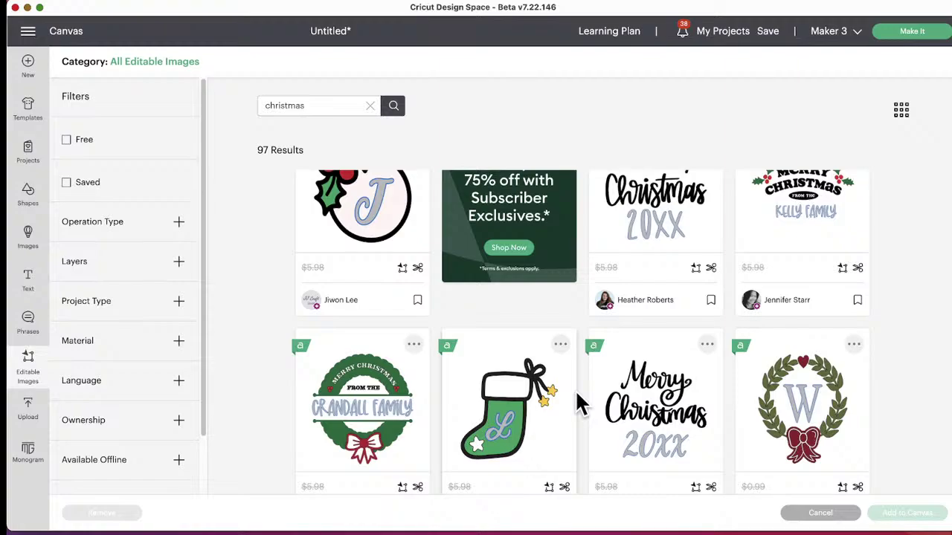
scroll(633, 372, "down", 4)
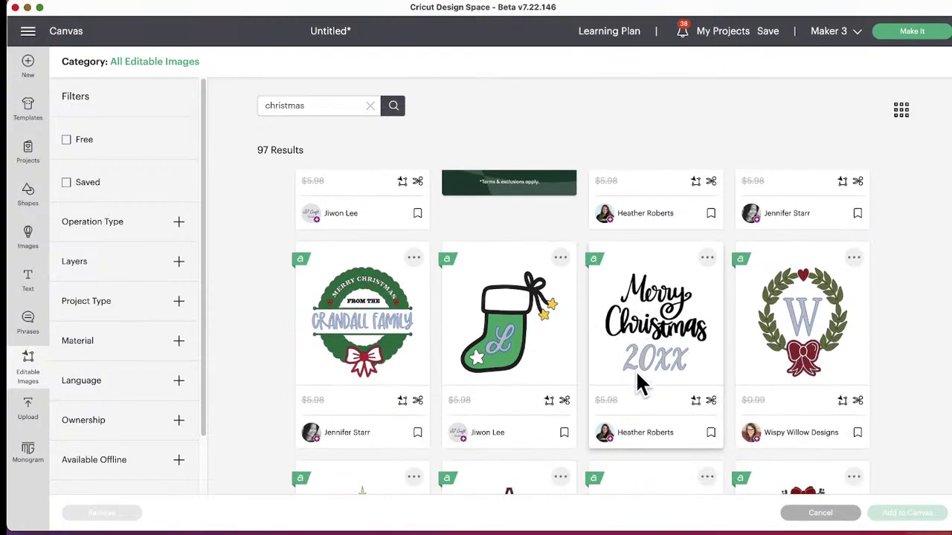
scroll(594, 386, "down", 5)
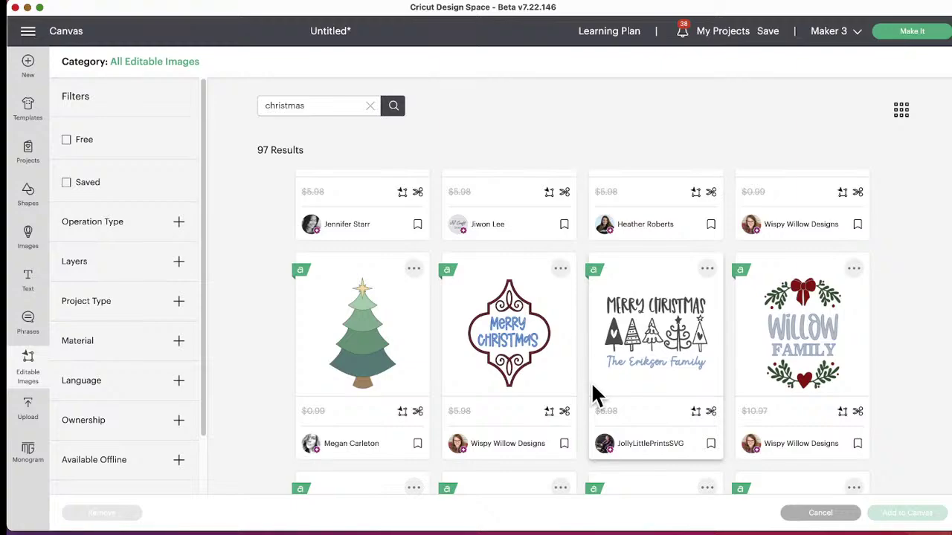
scroll(707, 446, "down", 3)
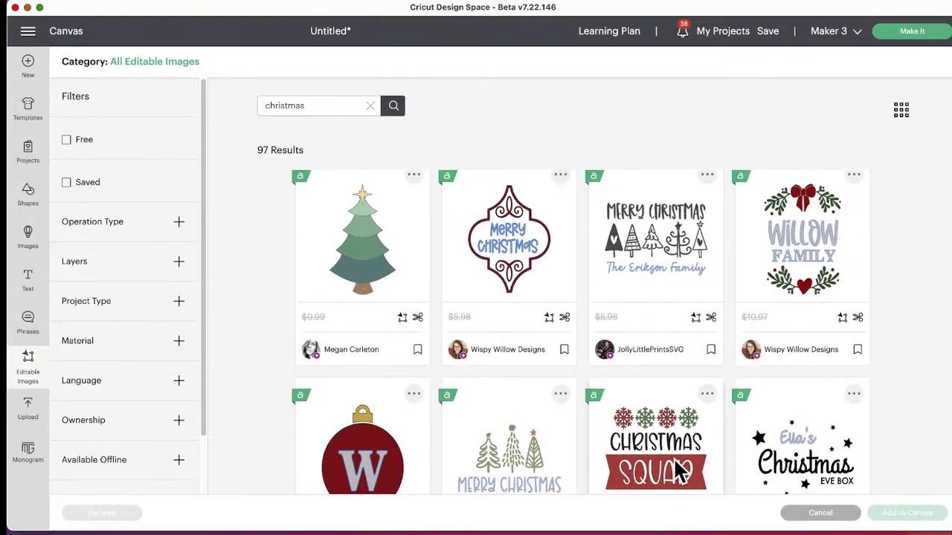
scroll(676, 472, "down", 10)
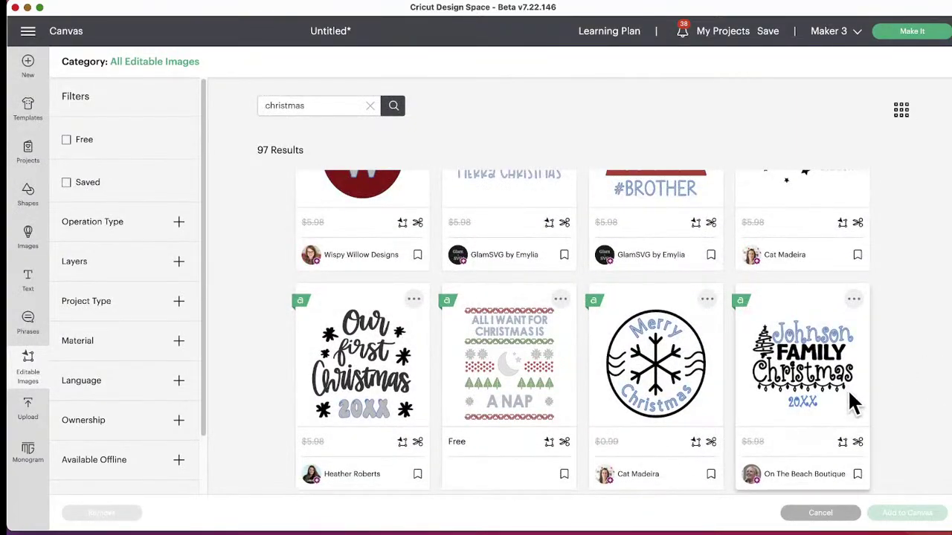
scroll(888, 404, "down", 5)
scroll(885, 395, "down", 5)
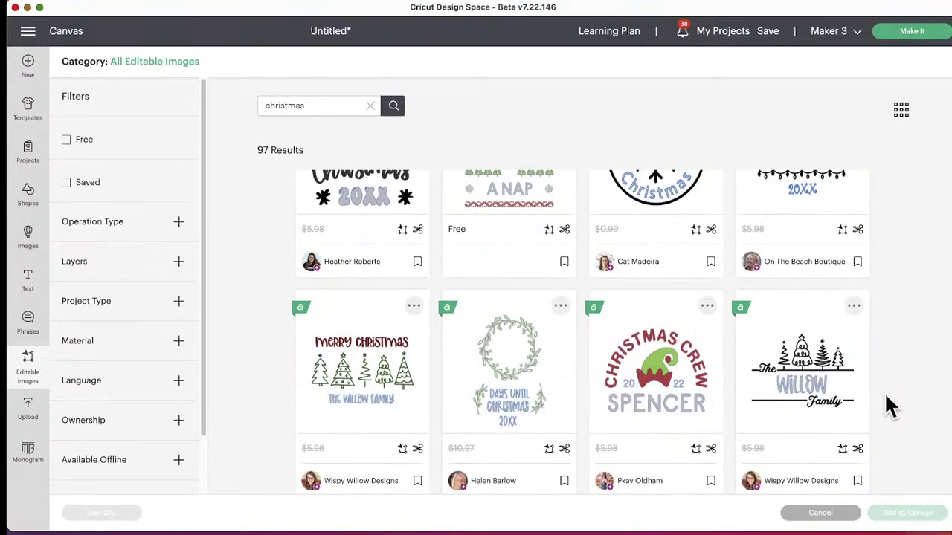
scroll(885, 405, "down", 5)
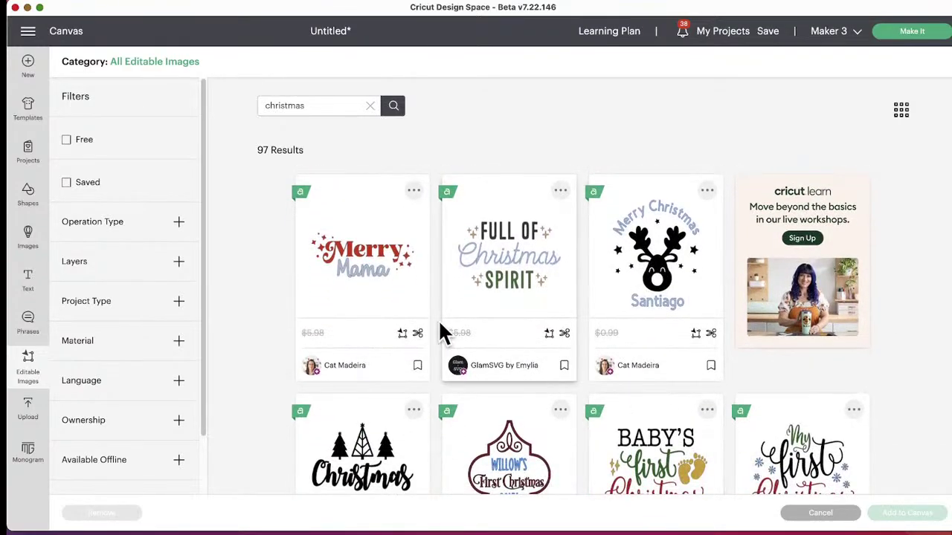
scroll(885, 408, "down", 5)
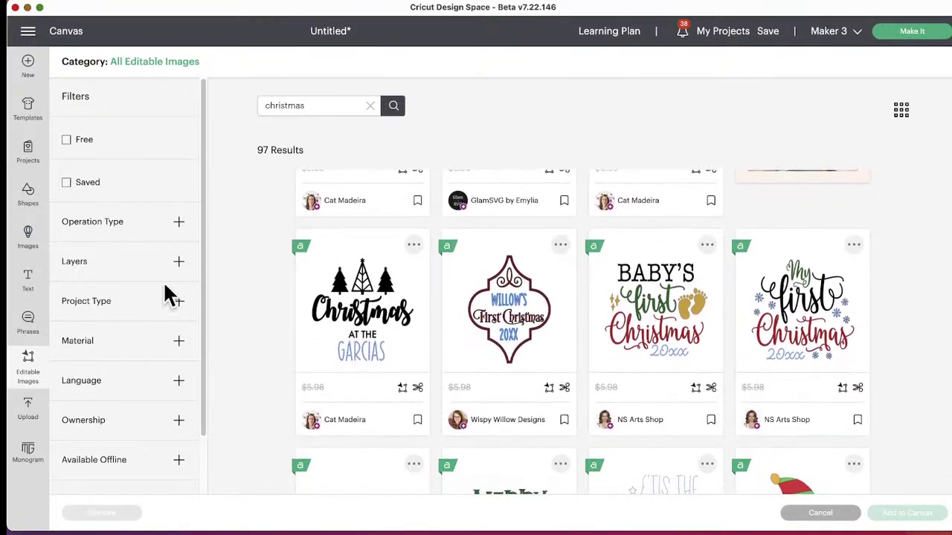
left_click(23, 364)
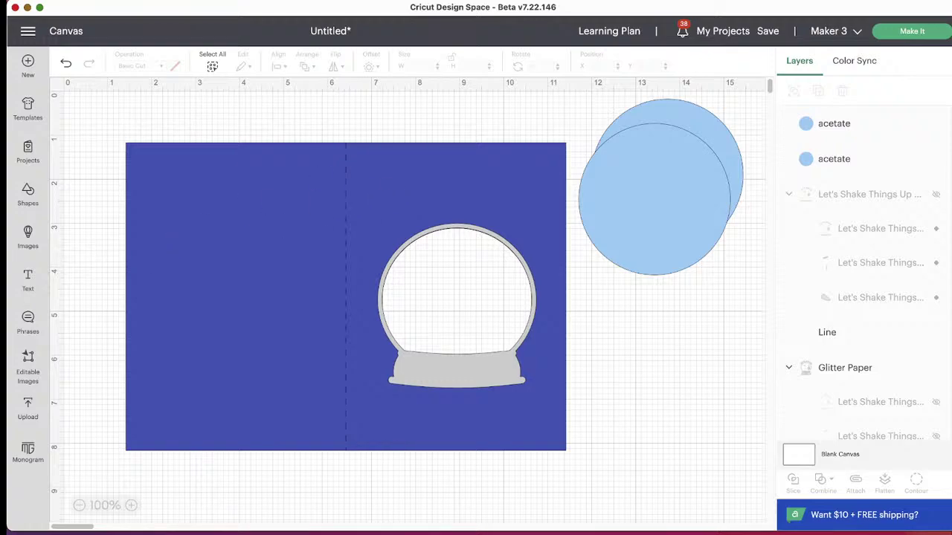
Search the regular images library for "merry christmas".
left_click(28, 239)
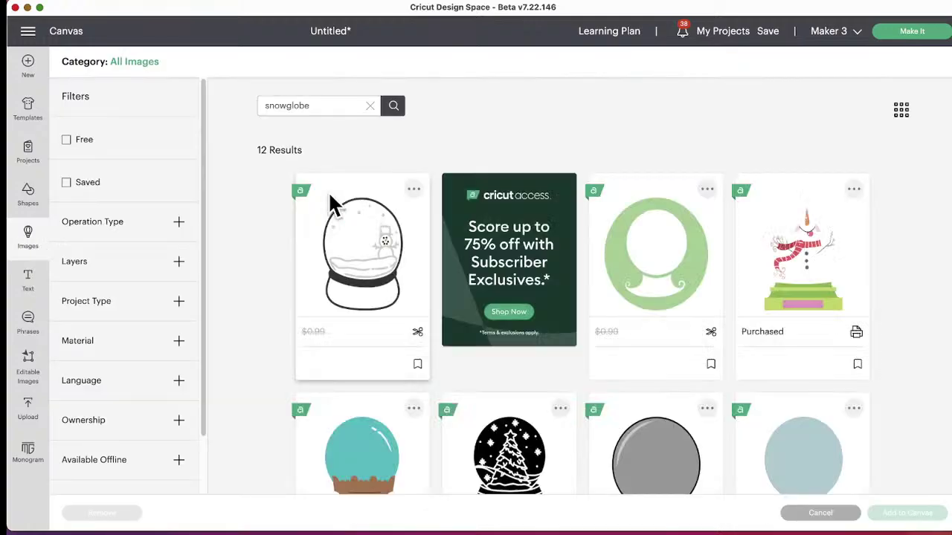
left_click_drag(356, 104, 201, 110)
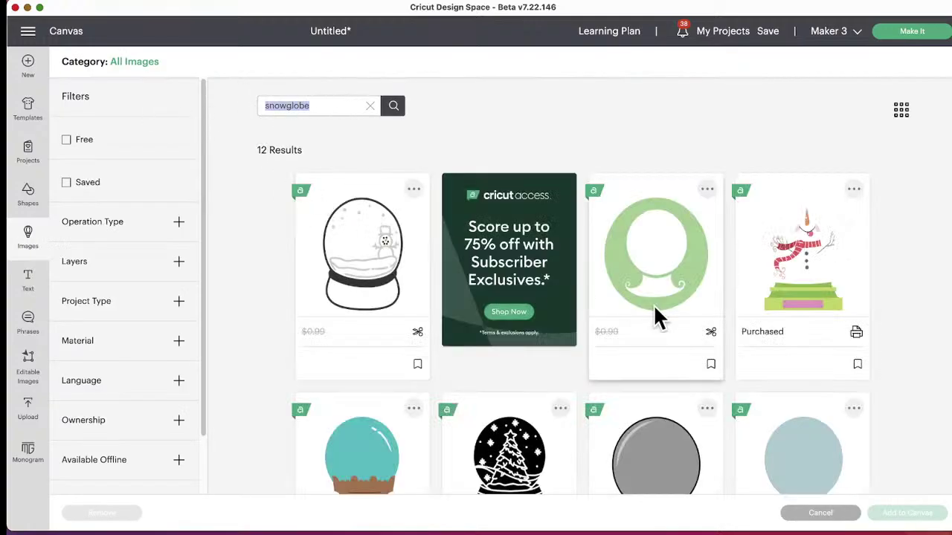
type("merry christmas")
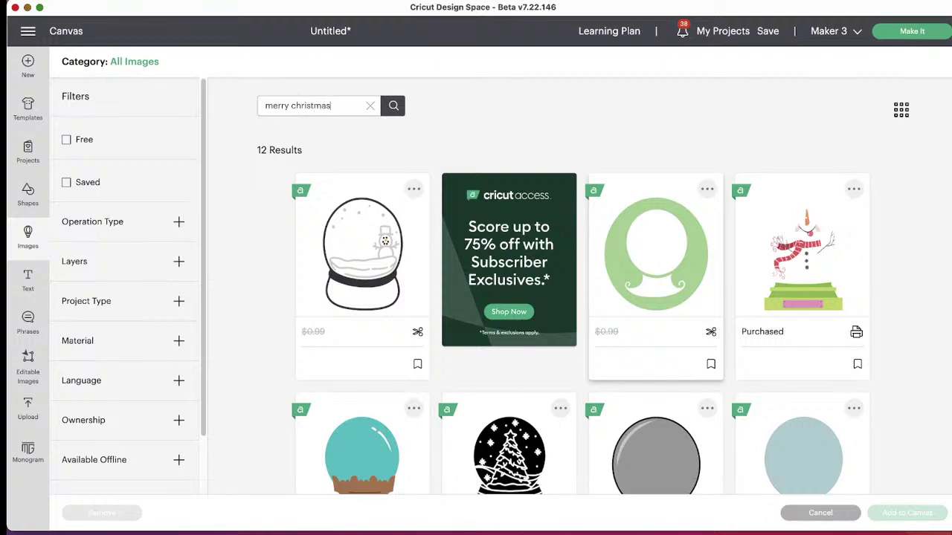
key("Return")
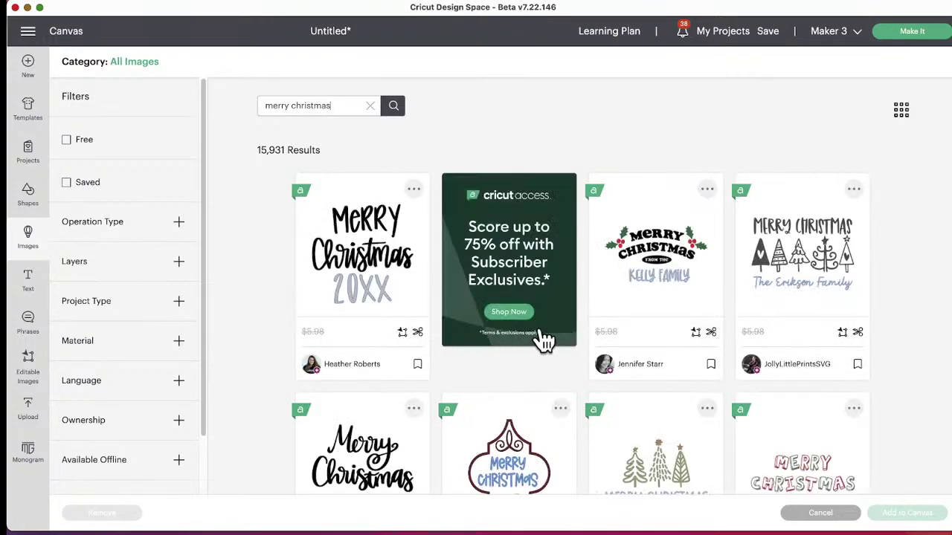
Look through the "merry christmas" image results for a greeting that suits the card front.
scroll(546, 340, "down", 3)
scroll(489, 340, "up", 2)
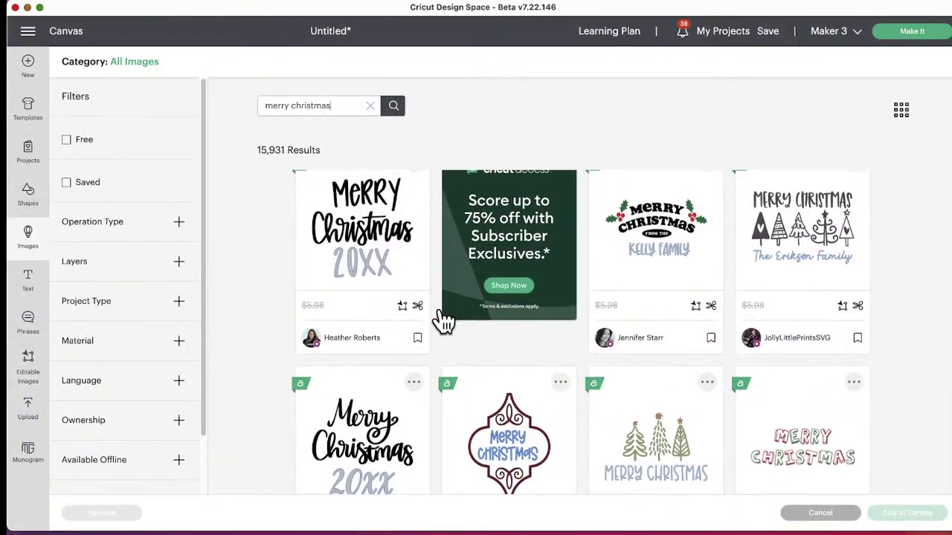
scroll(841, 350, "down", 3)
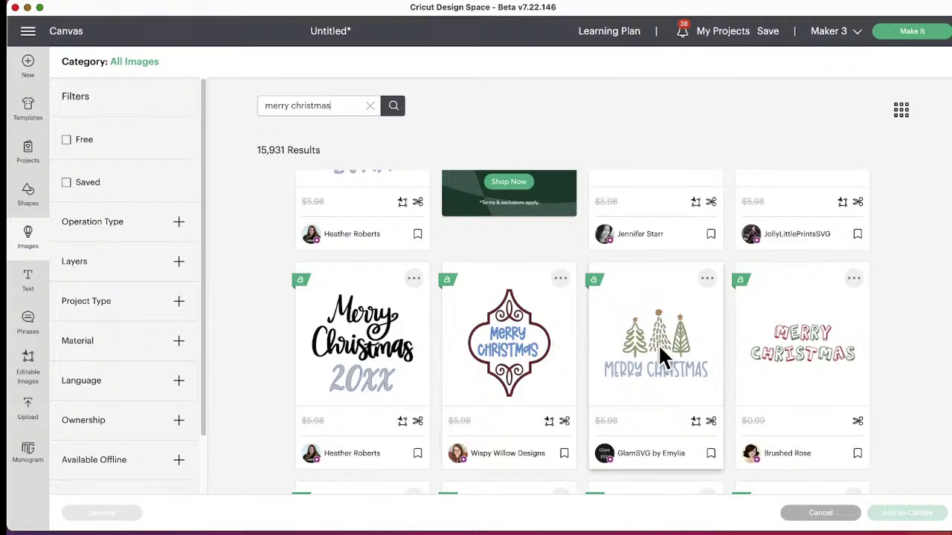
scroll(839, 357, "down", 1)
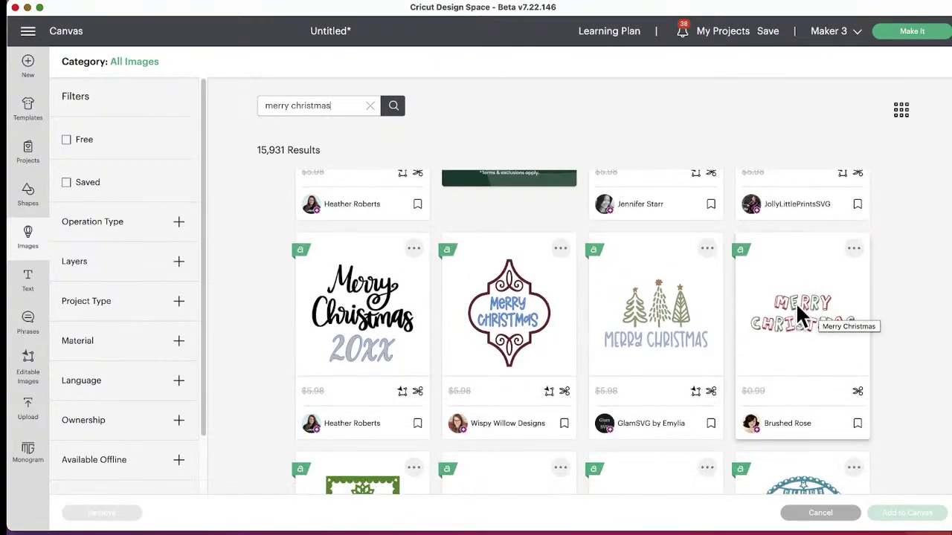
scroll(896, 356, "down", 3)
scroll(899, 354, "down", 6)
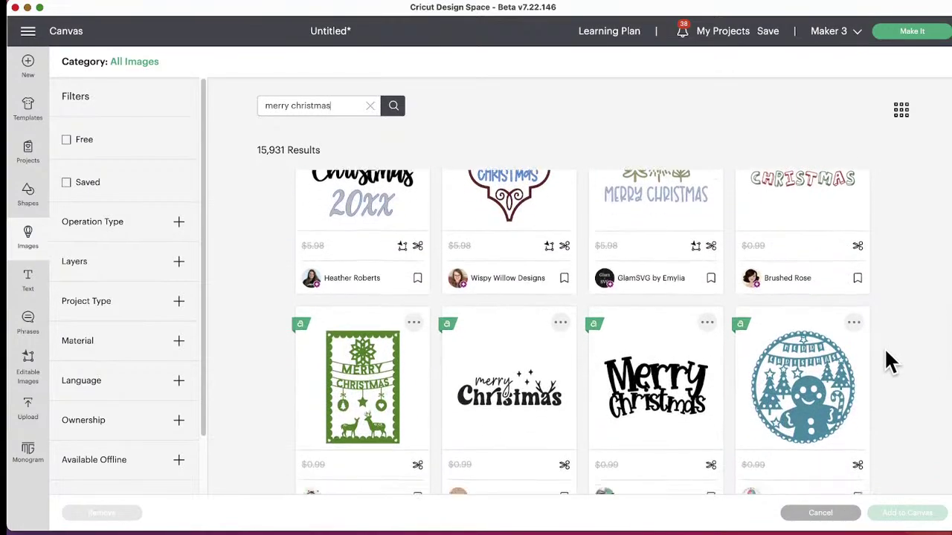
scroll(885, 352, "down", 8)
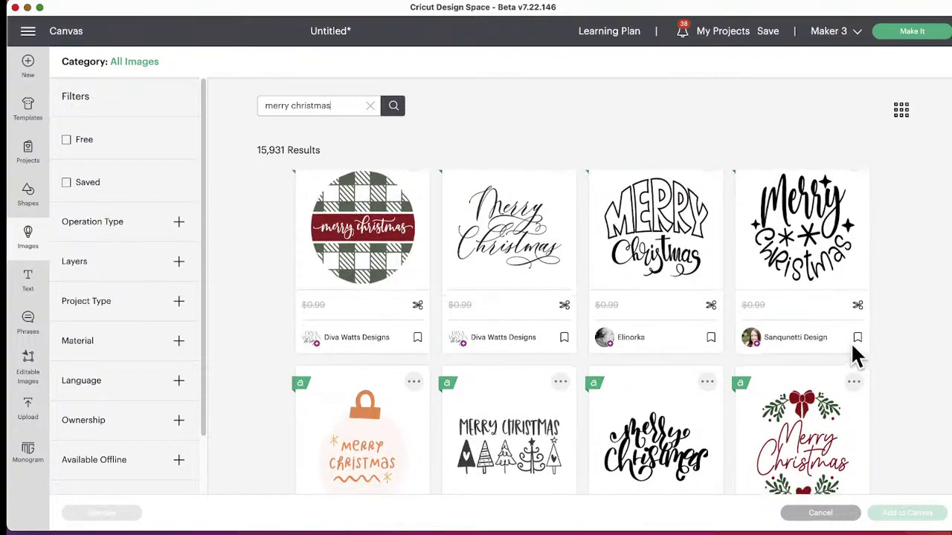
Search the images for "lets shake things up", add the snowman snow globe design to the canvas and place it beside the card.
left_click_drag(350, 111, 197, 94)
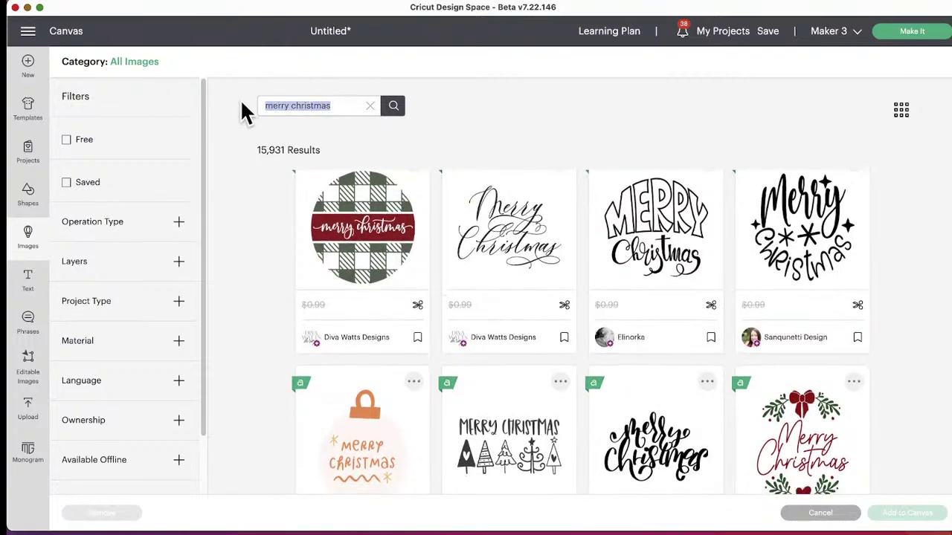
type("lets sha")
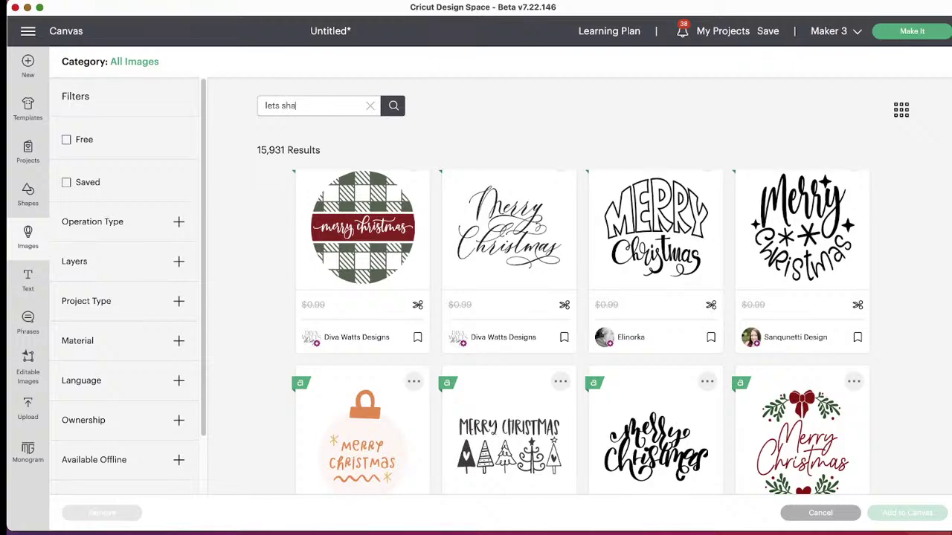
type("ke things up")
key("Return")
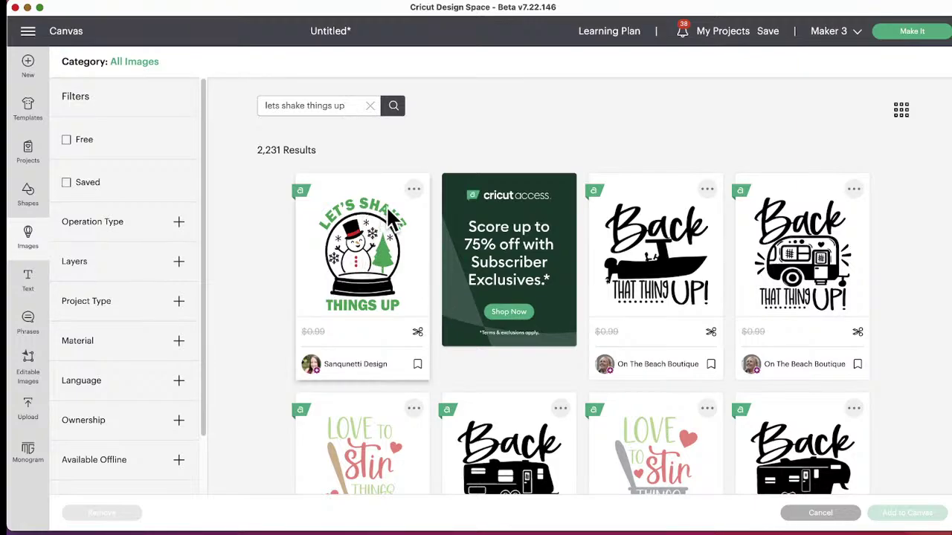
left_click(379, 264)
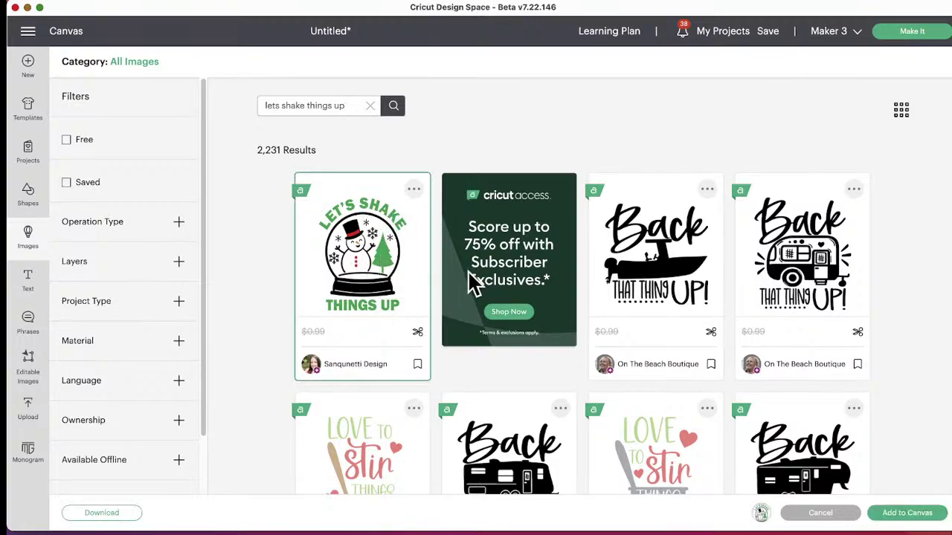
left_click(900, 518)
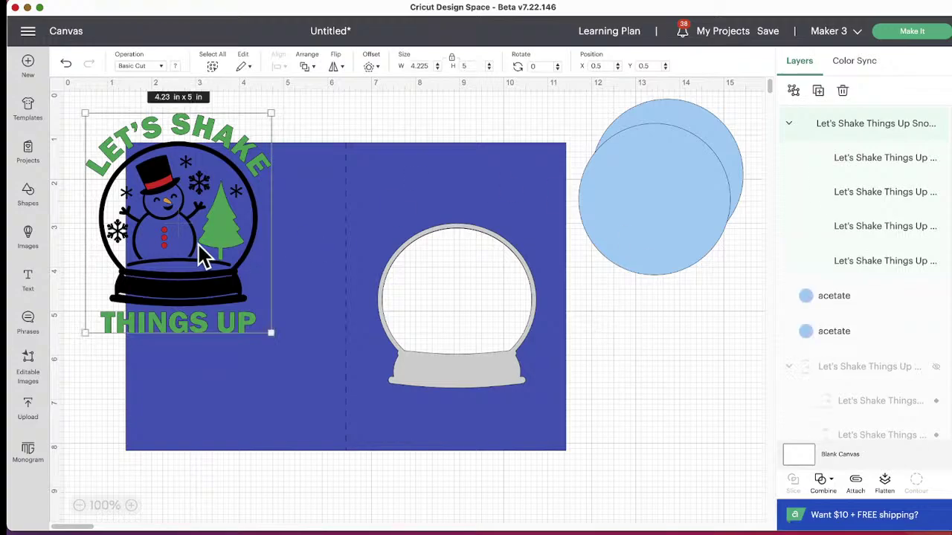
left_click_drag(199, 247, 691, 388)
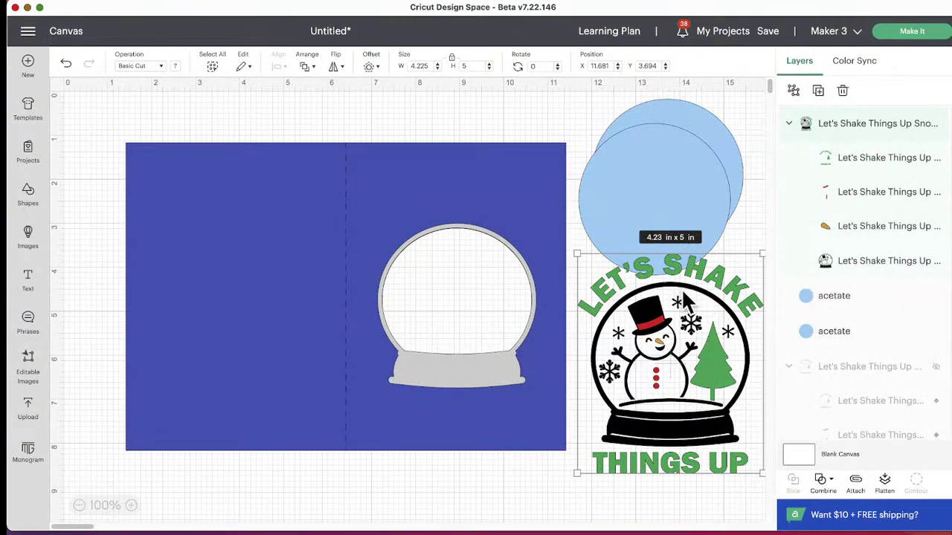
Hide the red, orange and black layers of the newly added snow globe design, leaving only the green layer shown.
scroll(856, 346, "down", 3)
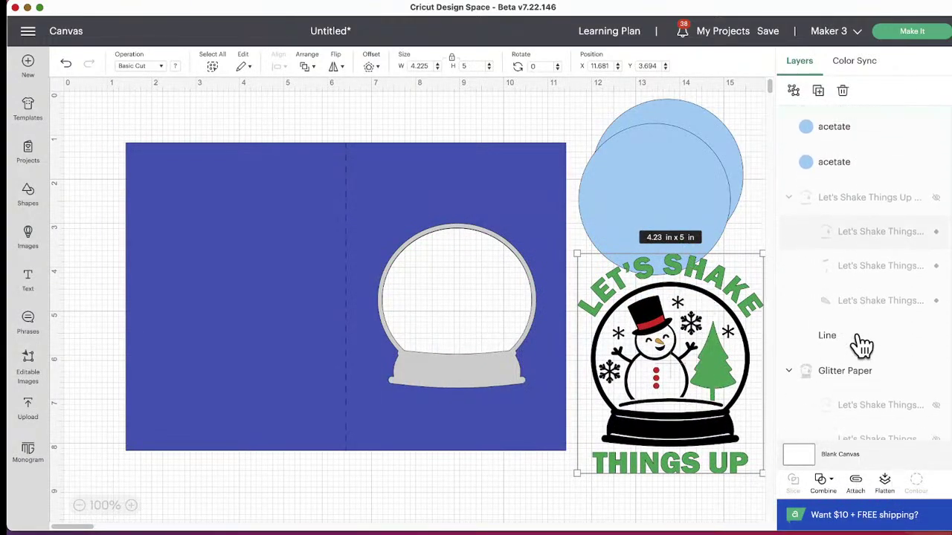
scroll(860, 345, "down", 5)
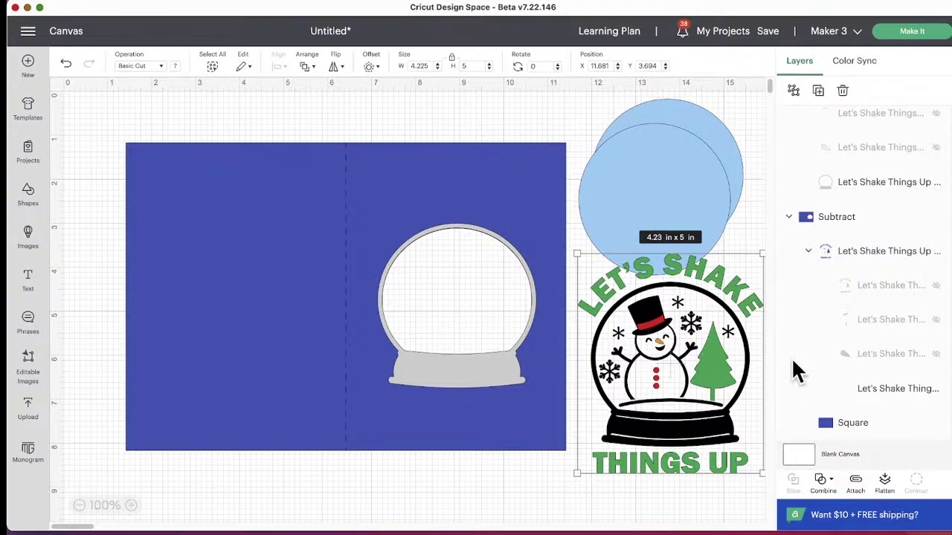
scroll(847, 376, "up", 1)
scroll(855, 372, "up", 5)
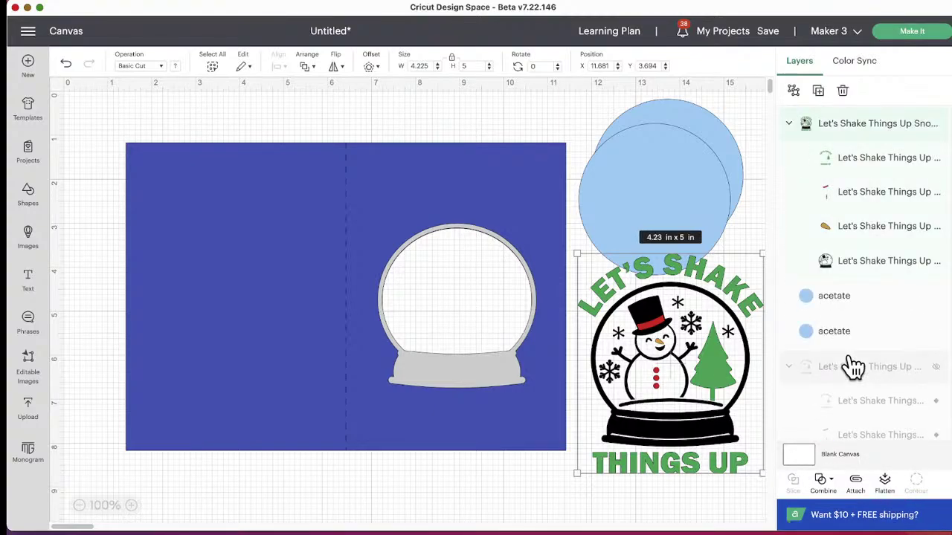
left_click(936, 193)
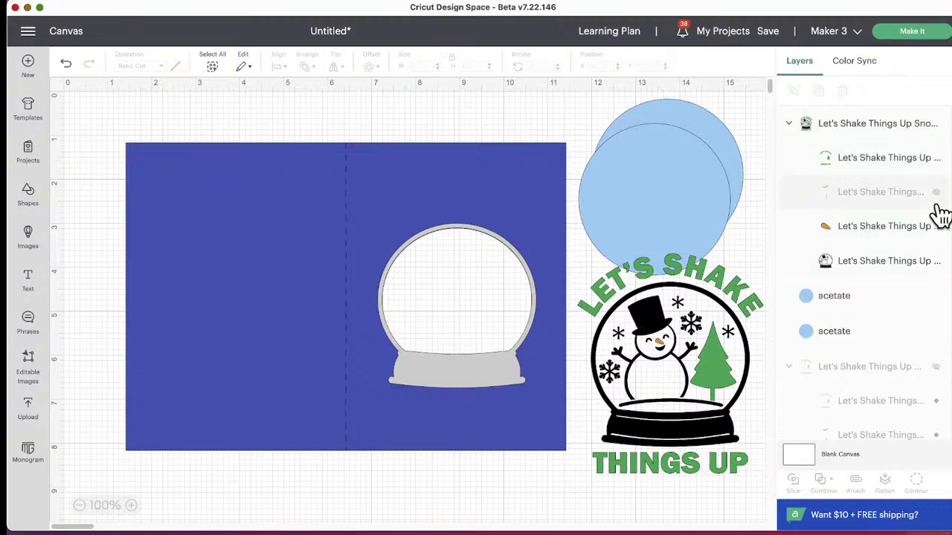
left_click(937, 226)
left_click(937, 261)
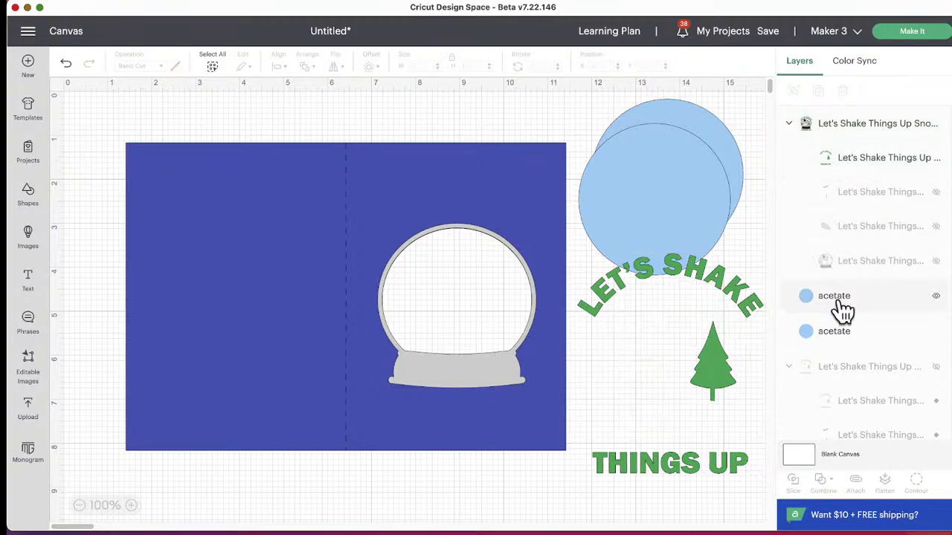
Hide the tree contour in the green layer and position the "Let's Shake Things Up" lettering around the snow globe on the card.
left_click(728, 357)
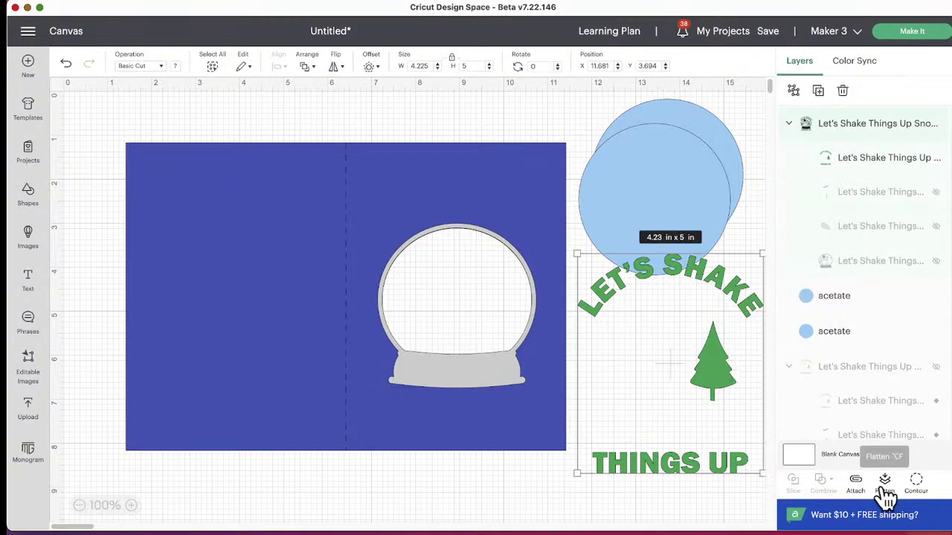
left_click(917, 482)
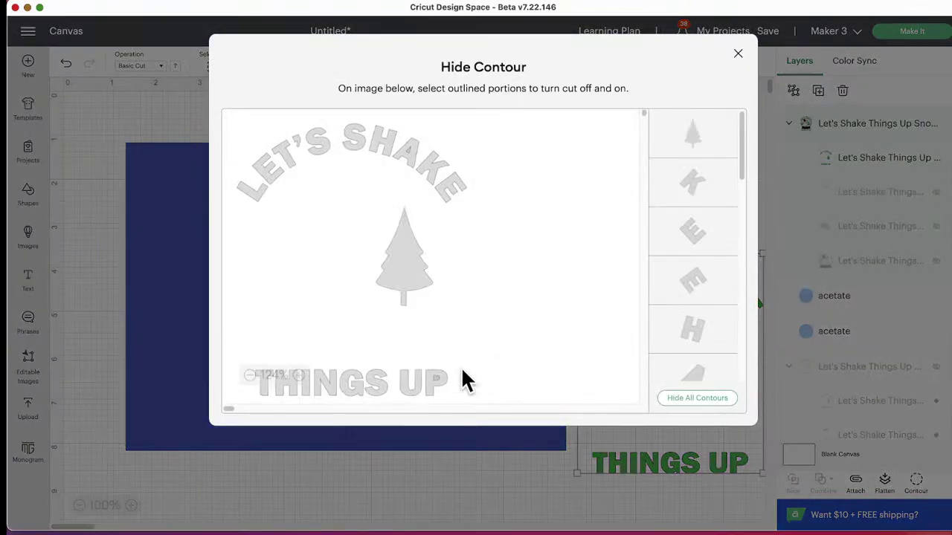
left_click(428, 277)
left_click(704, 490)
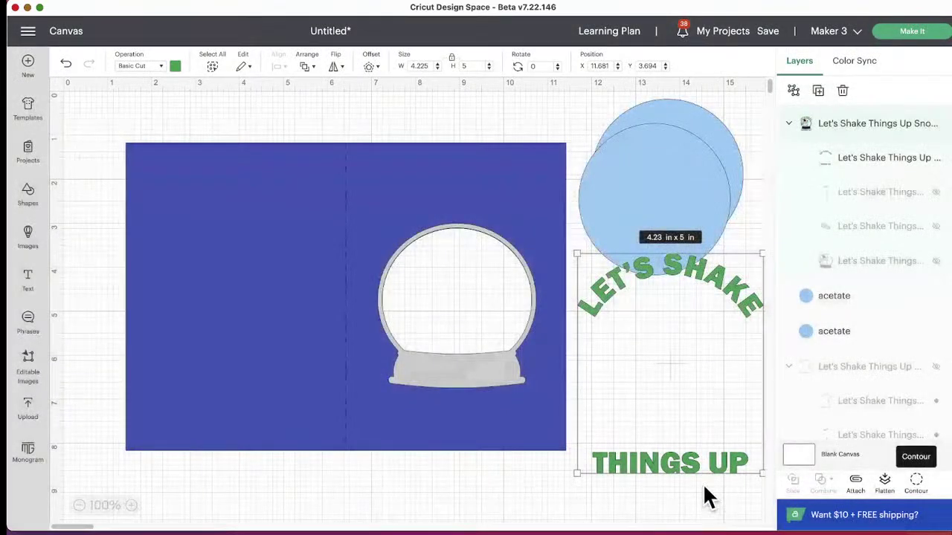
left_click_drag(688, 466, 473, 407)
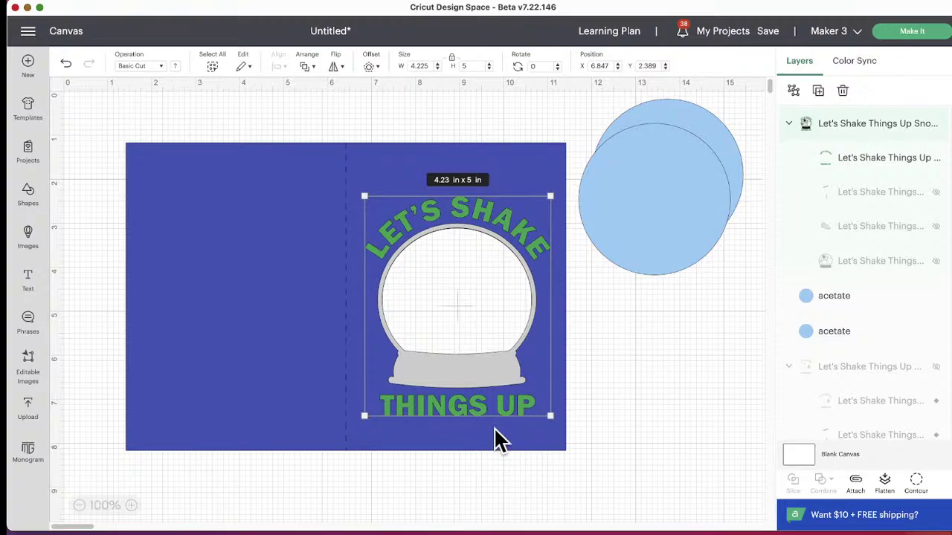
left_click_drag(473, 404, 471, 405)
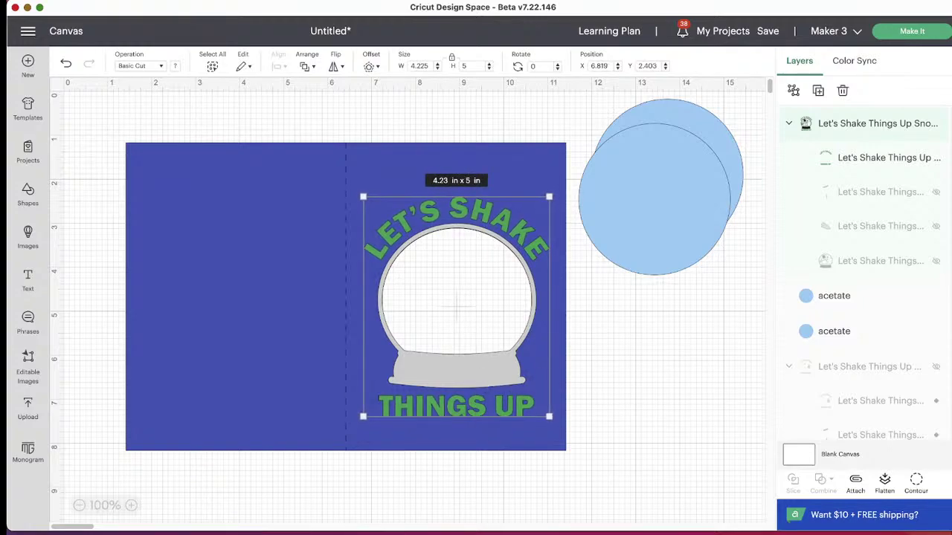
Show the design's black snowman globe layer again and move the whole design off the card, below the acetate circles.
left_click(940, 266)
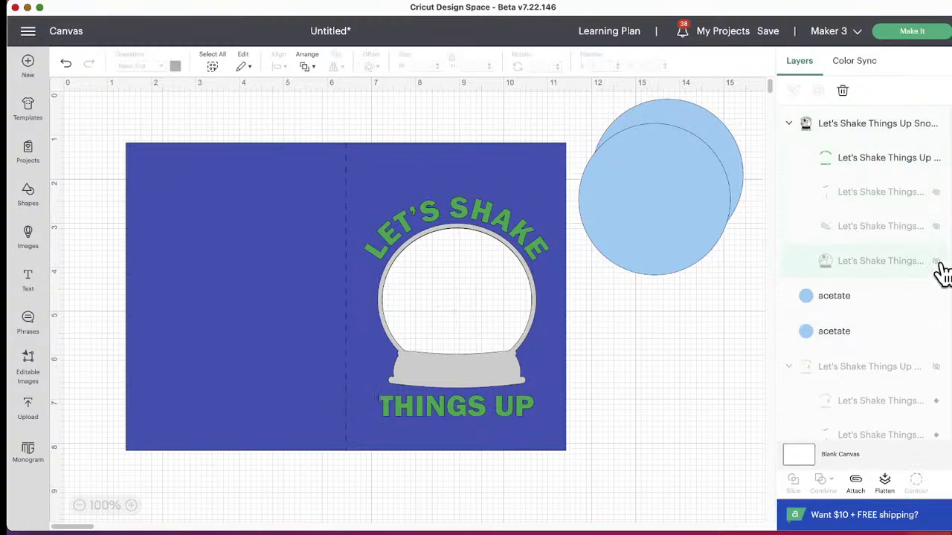
left_click(937, 264)
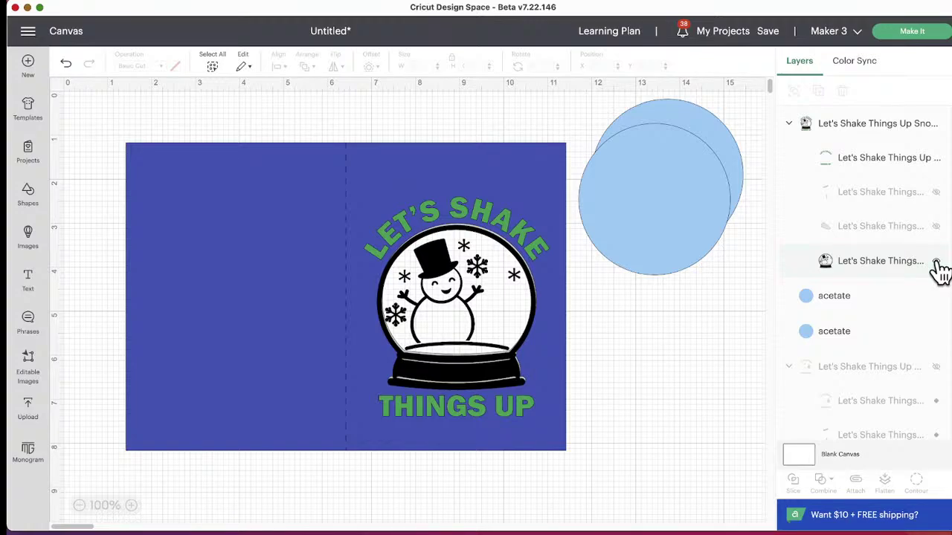
left_click(937, 265)
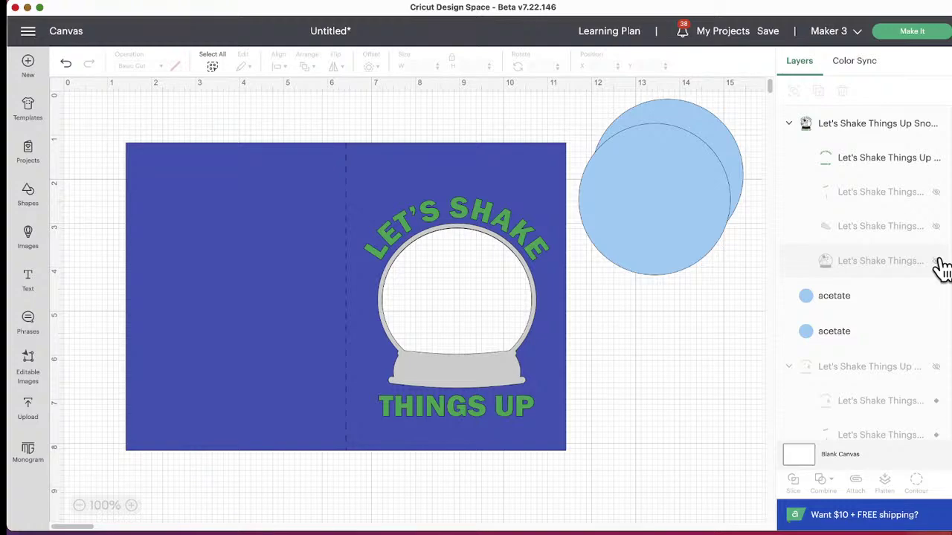
left_click(939, 262)
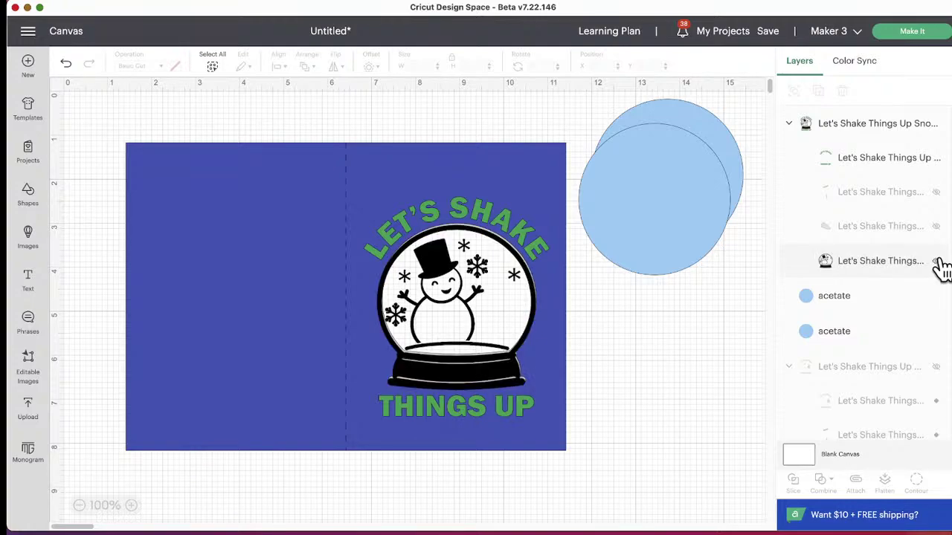
left_click(500, 384)
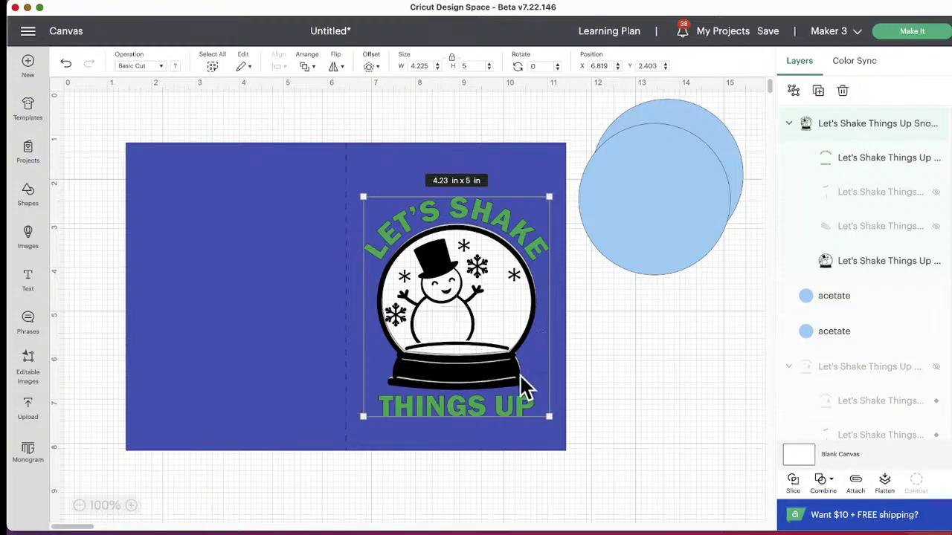
left_click_drag(485, 381, 705, 433)
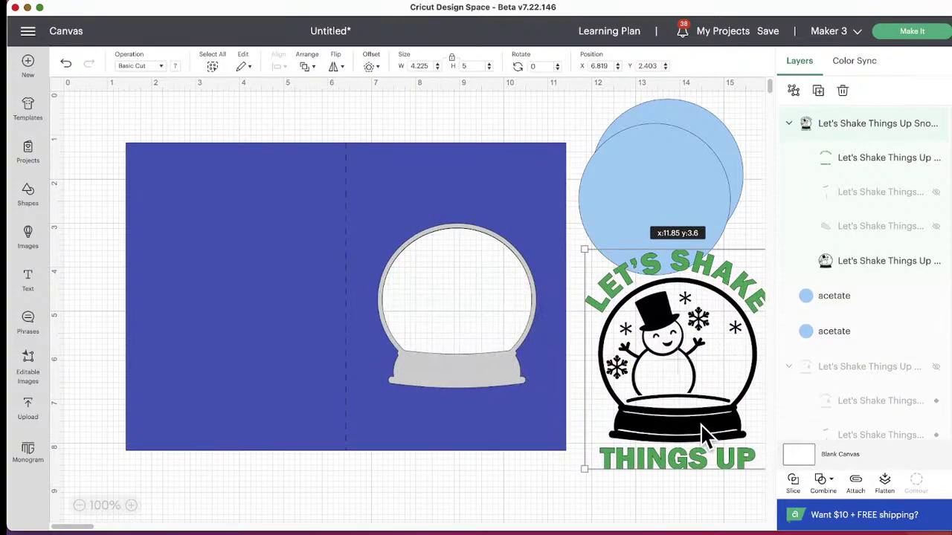
Open contour editing for the black layer and hide the globe outline, window and snowman contours, keeping the snow line.
left_click(874, 266)
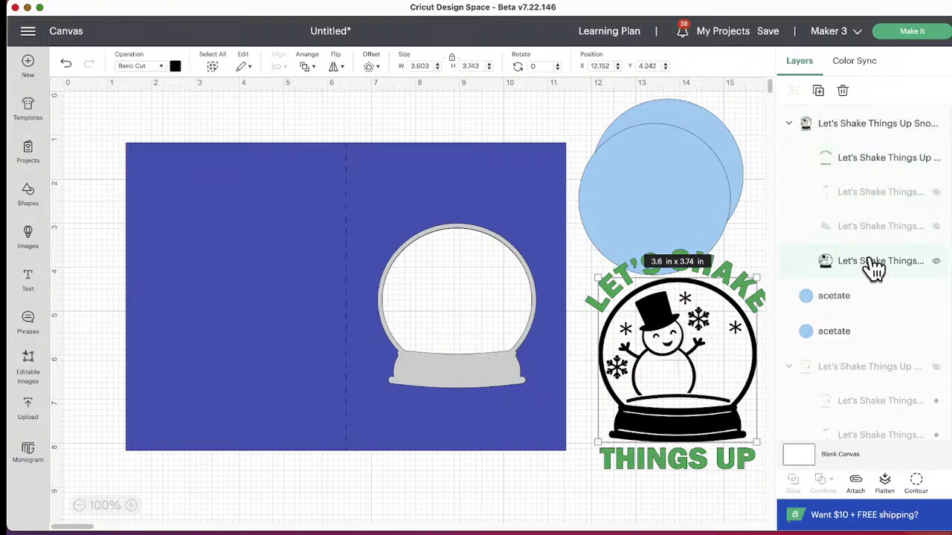
left_click(916, 482)
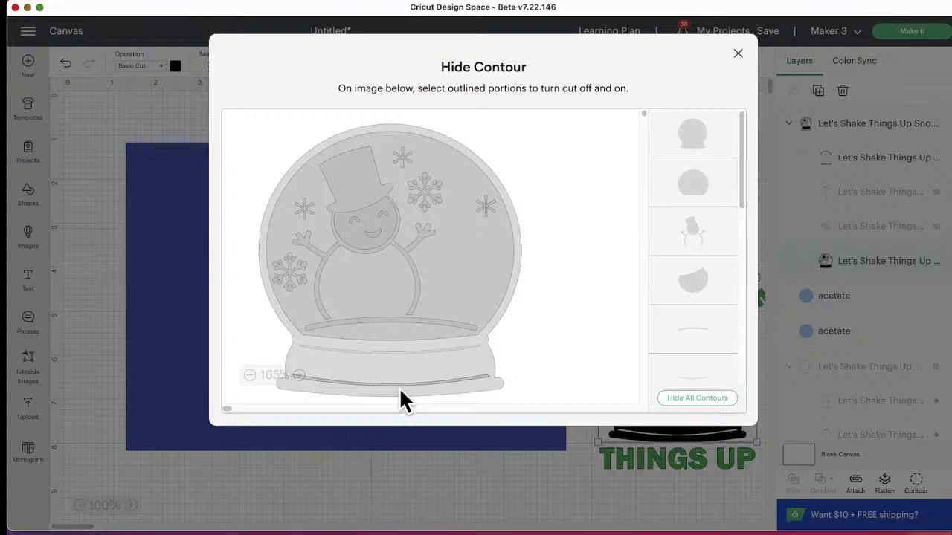
scroll(707, 287, "down", 1)
scroll(705, 208, "up", 1)
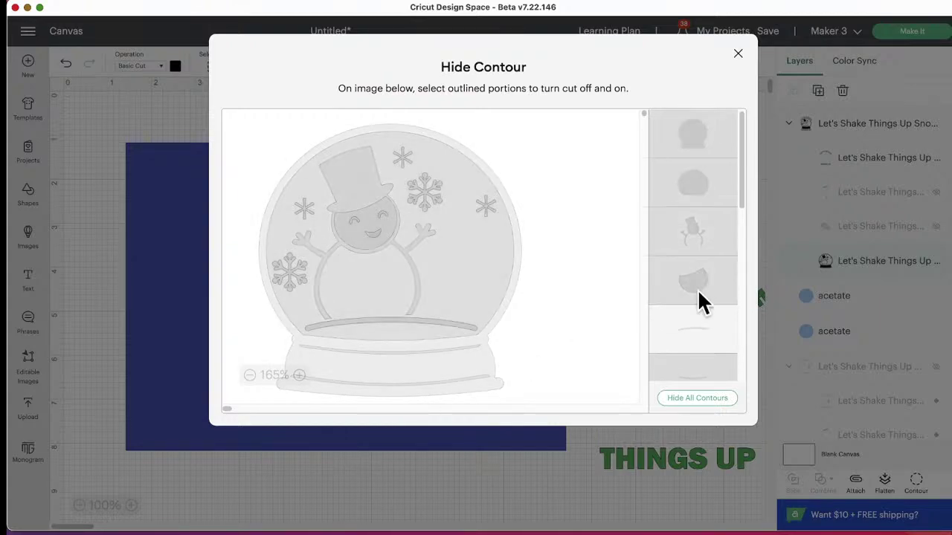
Hide the remaining snow line, snowflake, mouth and eye contours of the black layer.
scroll(674, 216, "down", 5)
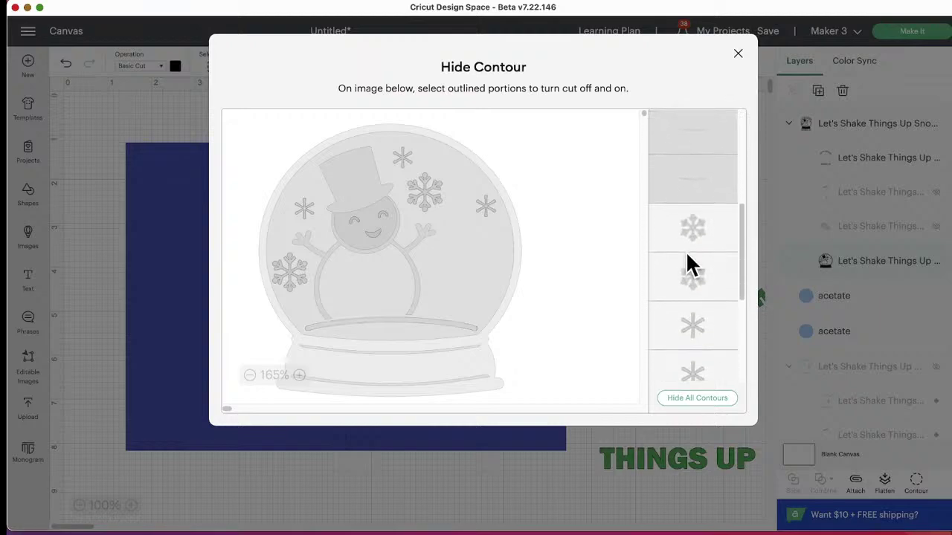
left_click(697, 216)
left_click(701, 274)
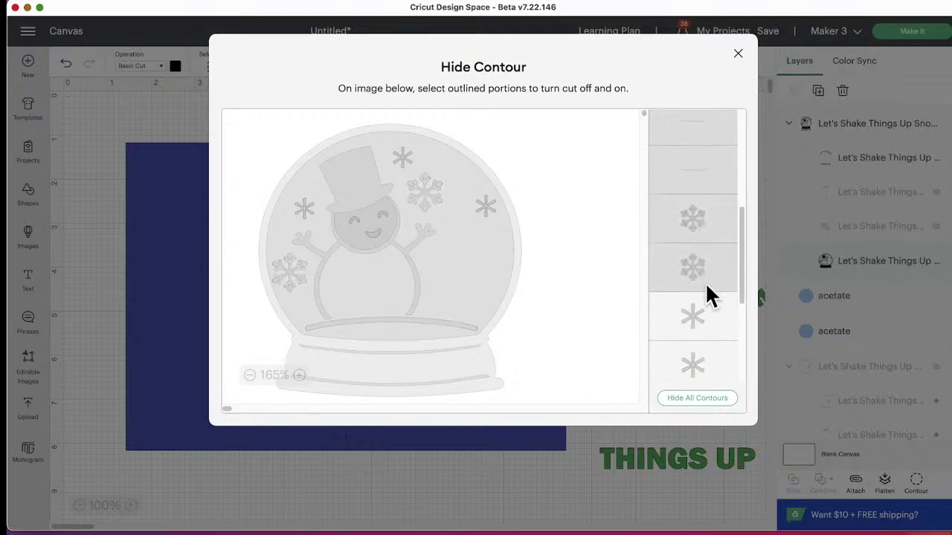
left_click(712, 335)
scroll(691, 327, "down", 2)
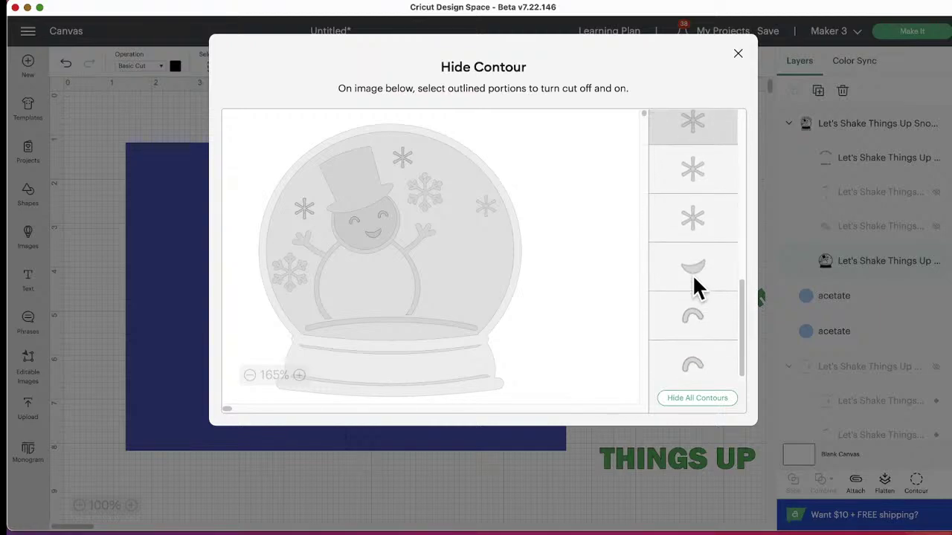
left_click(691, 178)
left_click(701, 219)
left_click(702, 262)
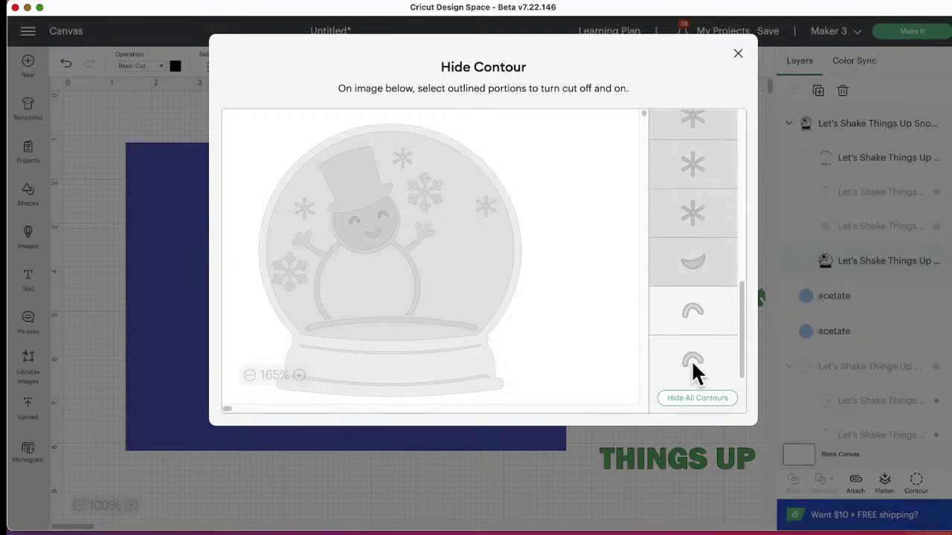
left_click(691, 311)
left_click(693, 362)
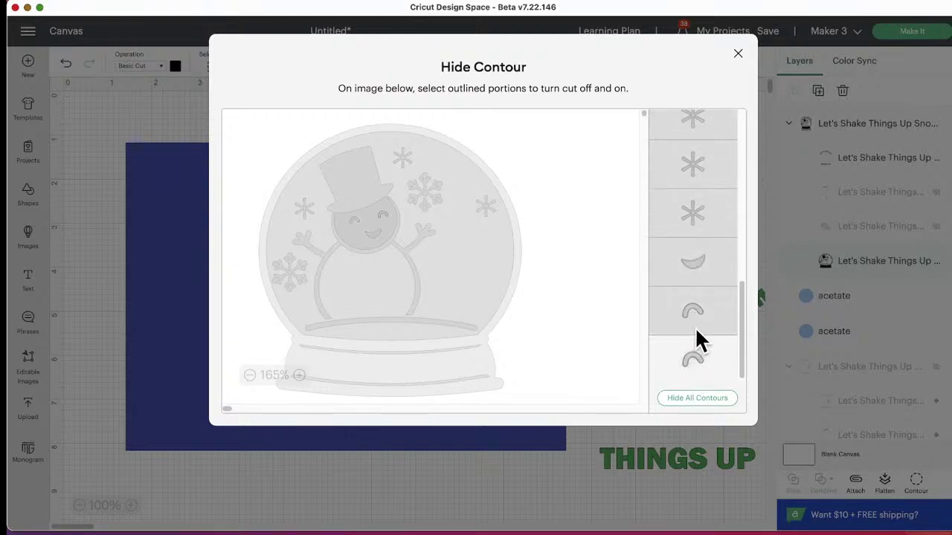
scroll(695, 325, "up", 5)
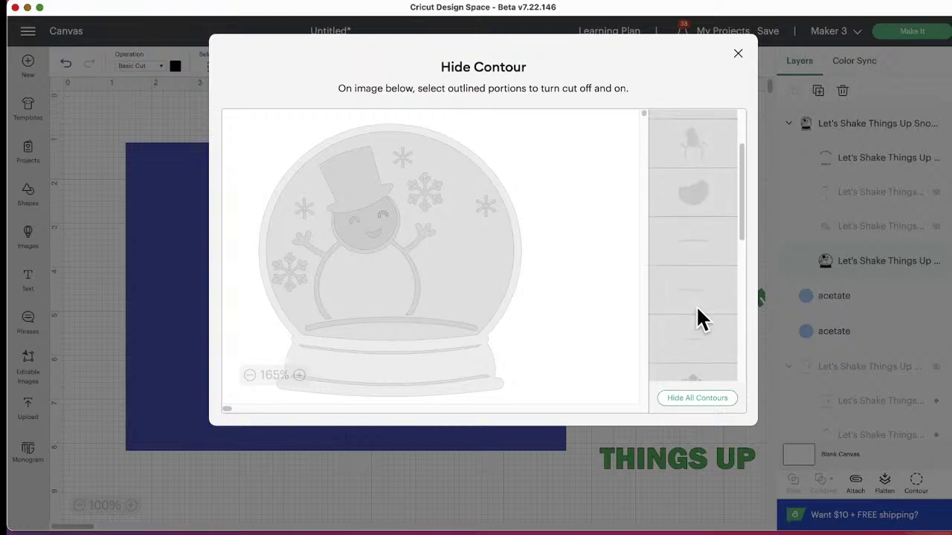
Turn on only the two curved base line contours and place them over the snow globe's base on the card.
left_click(694, 308)
left_click(688, 333)
scroll(692, 337, "down", 2)
scroll(691, 337, "down", 5)
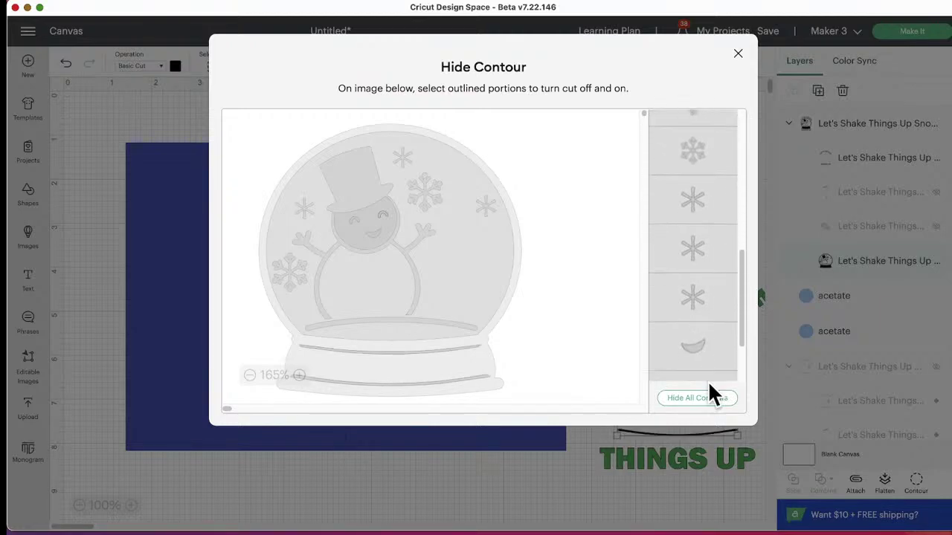
left_click(701, 359)
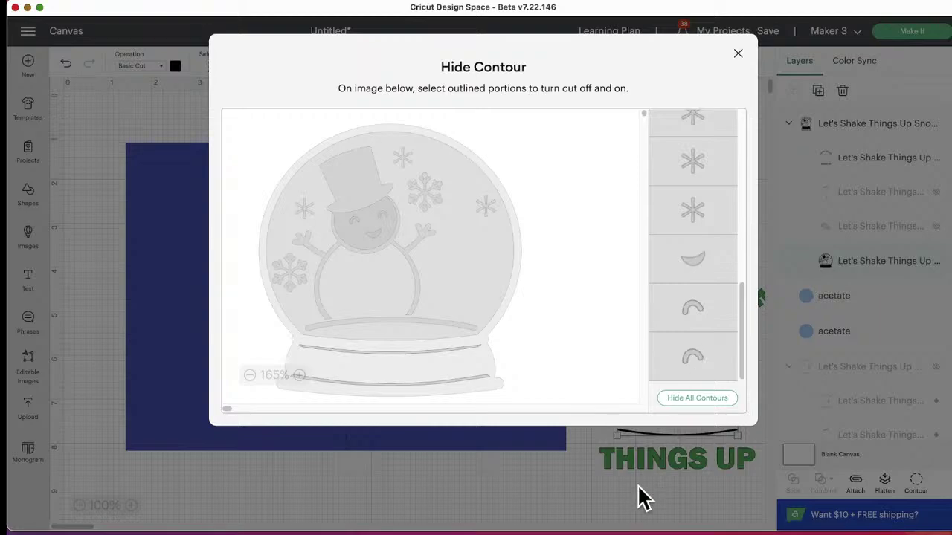
left_click(644, 510)
left_click_drag(690, 435, 480, 381)
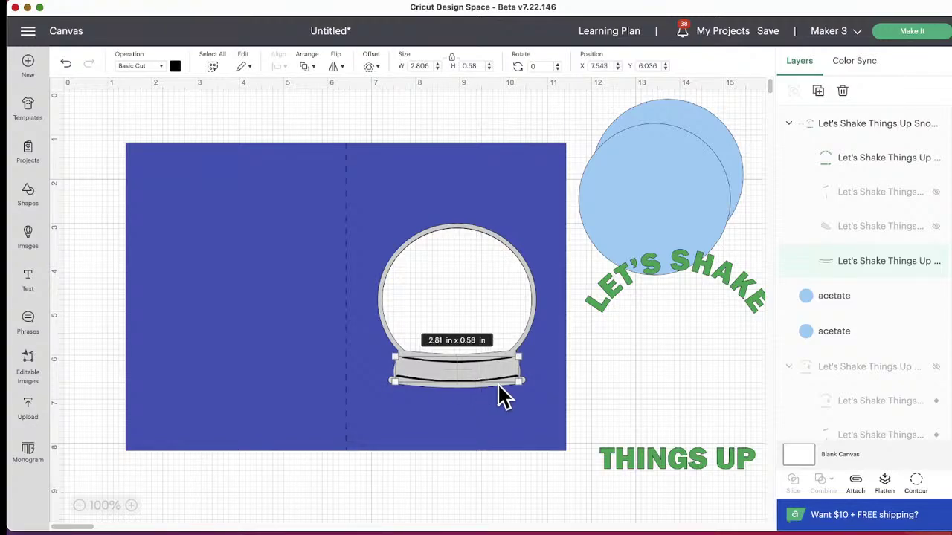
Try moving the green lettering and the black base lines together as one selection.
left_click(594, 391)
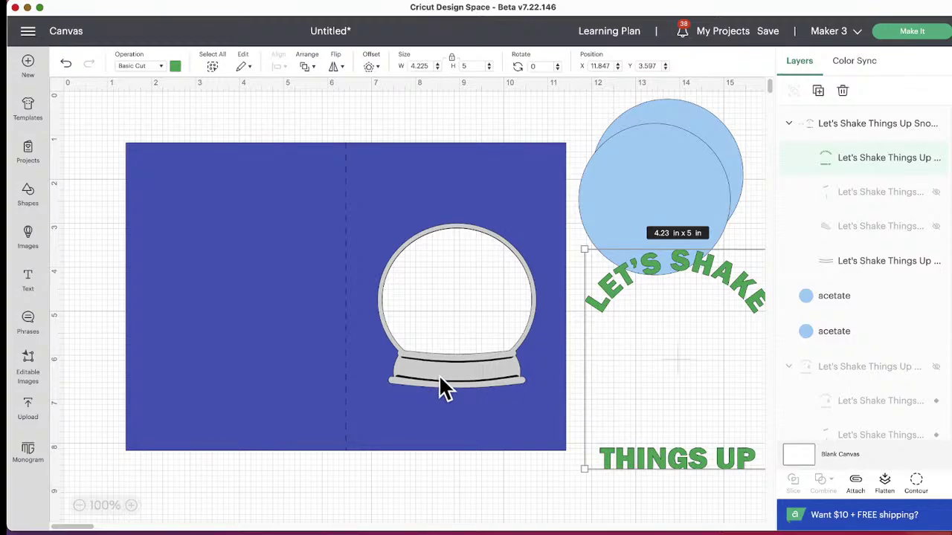
left_click_drag(437, 380, 439, 389)
left_click(667, 367)
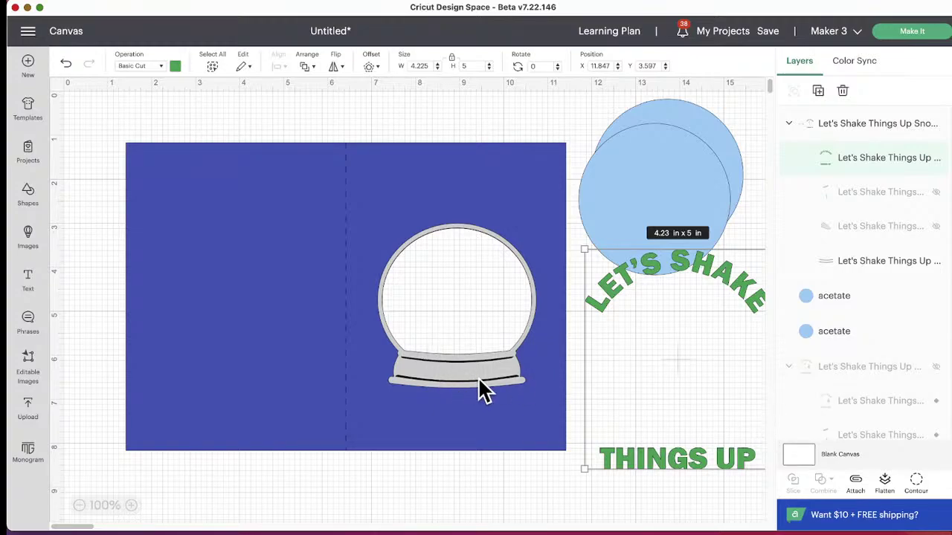
left_click(436, 382, "shift")
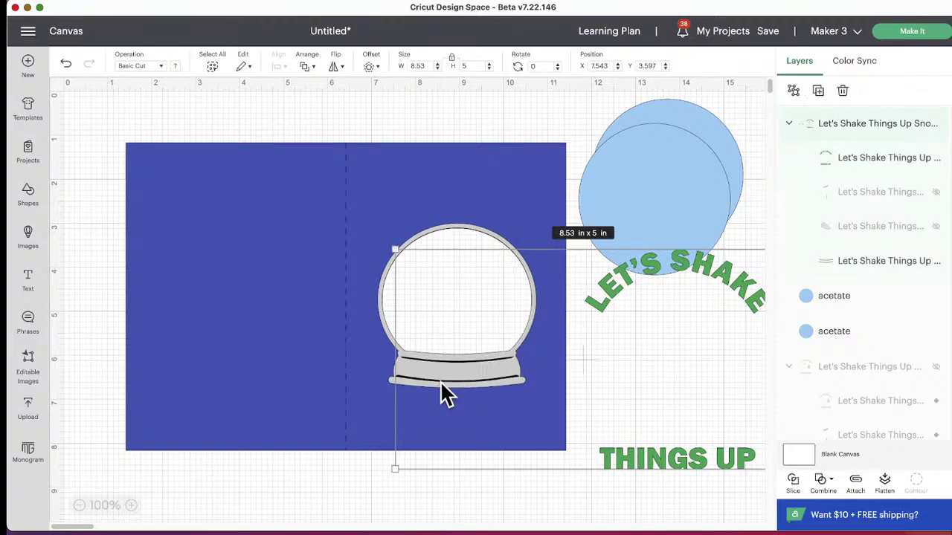
left_click_drag(639, 402, 681, 427)
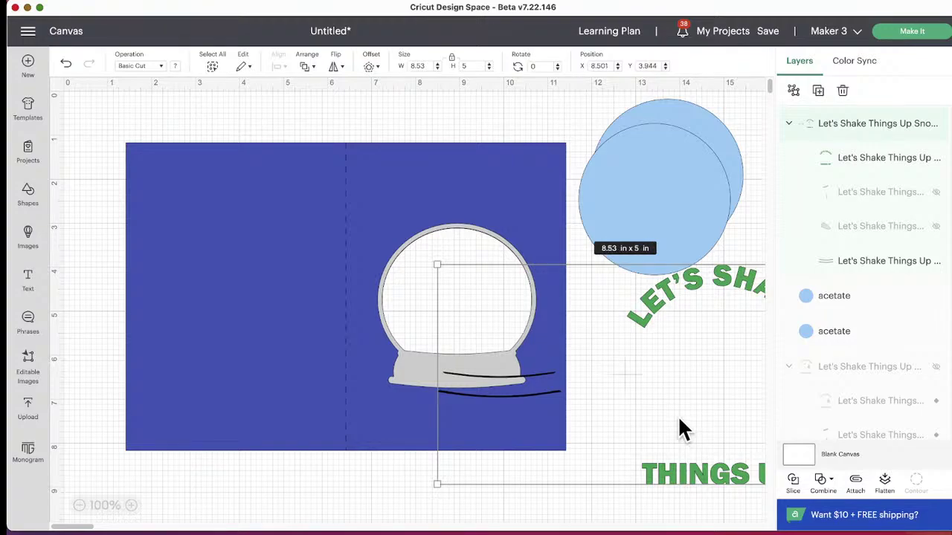
left_click_drag(641, 404, 596, 387)
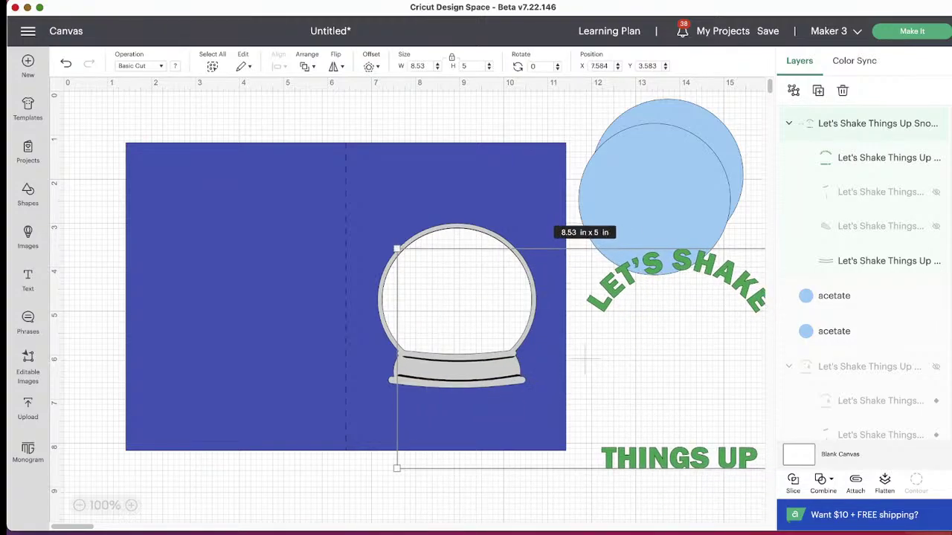
Hide the black base line layer and place the lettering around the snow globe in the gold material color.
left_click(936, 261)
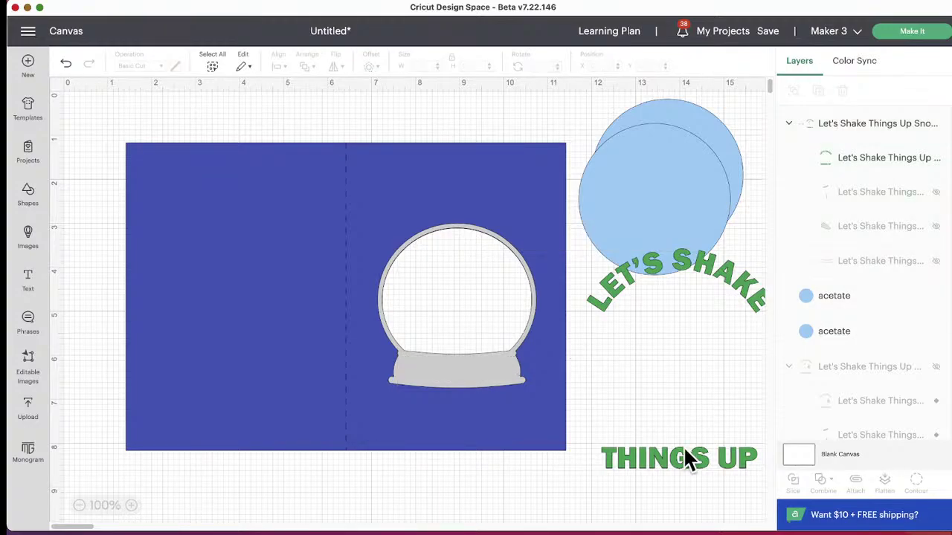
left_click_drag(685, 450, 461, 410)
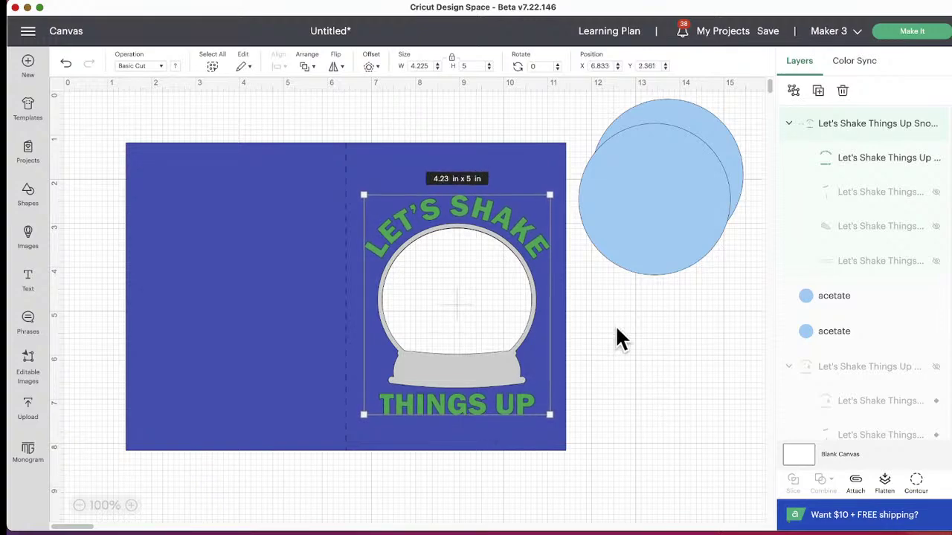
left_click(174, 66)
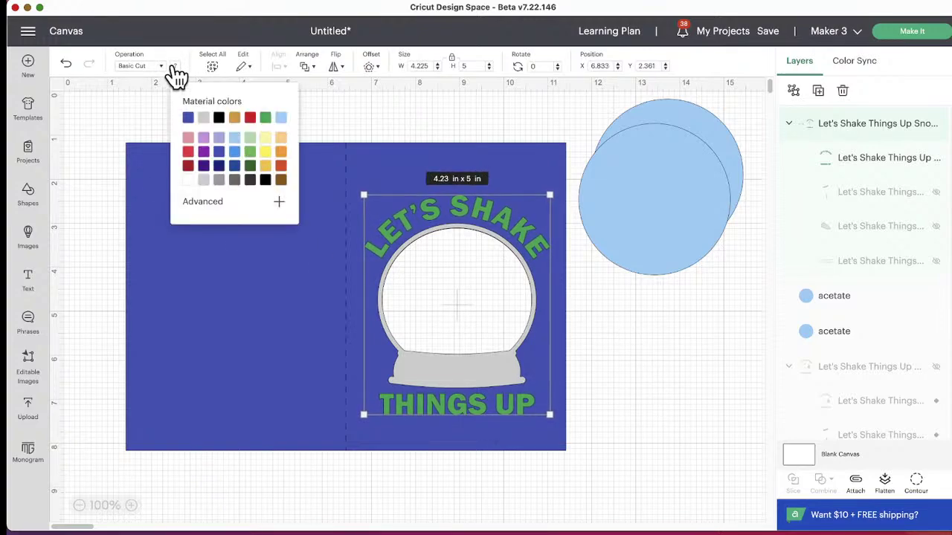
left_click(235, 121)
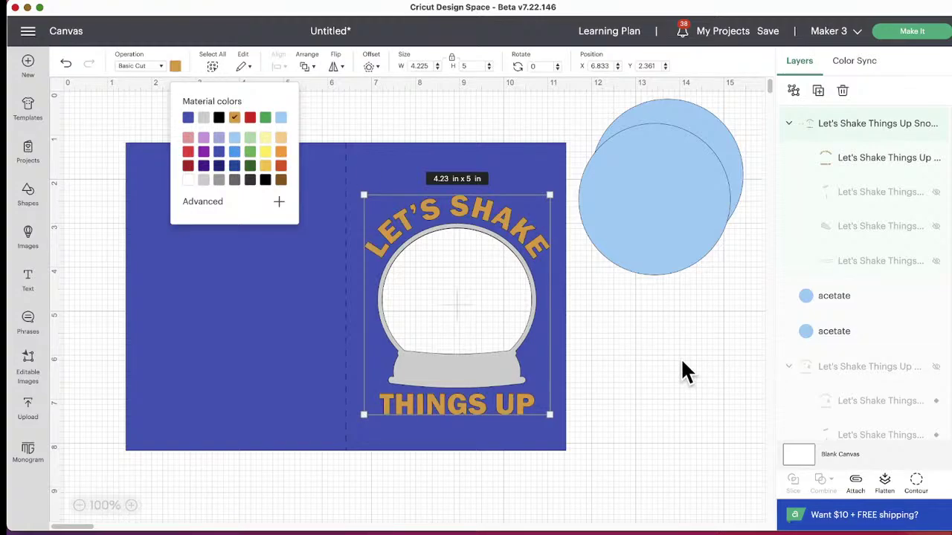
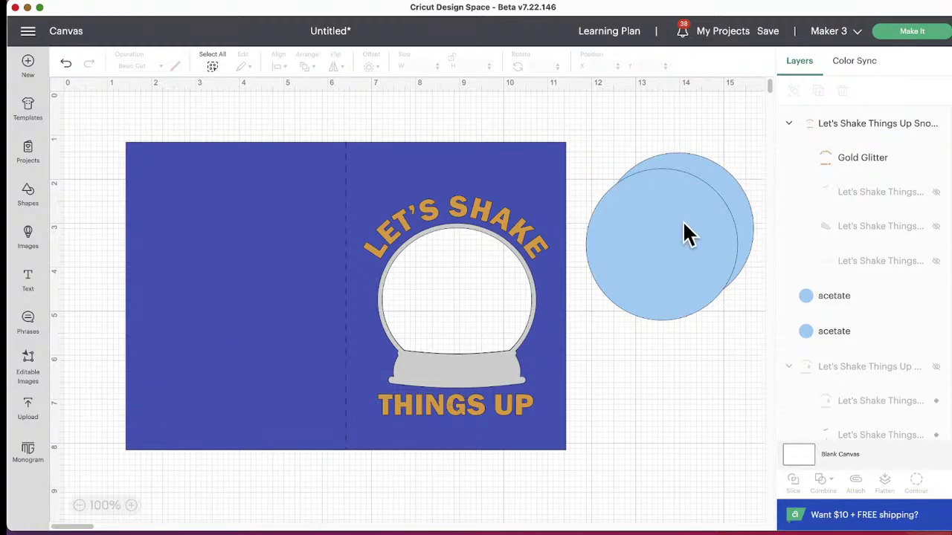
Upload the photo Me pointing.jpeg from the computer as a Complex image.
left_click_drag(684, 222, 674, 231)
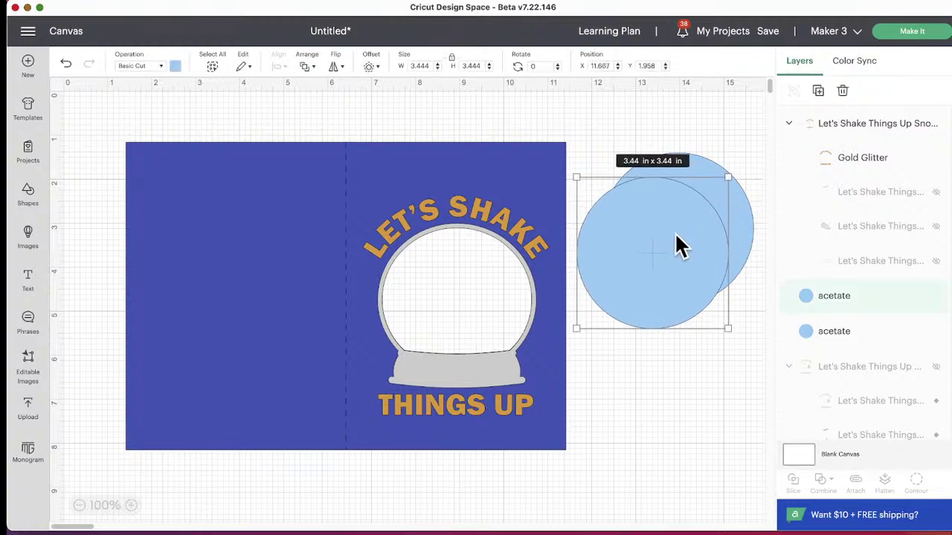
left_click(31, 413)
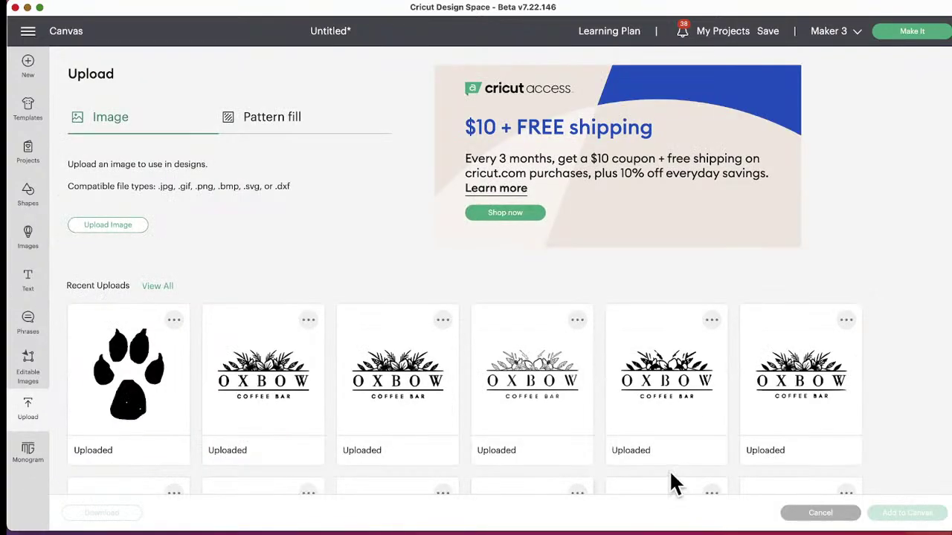
left_click(104, 226)
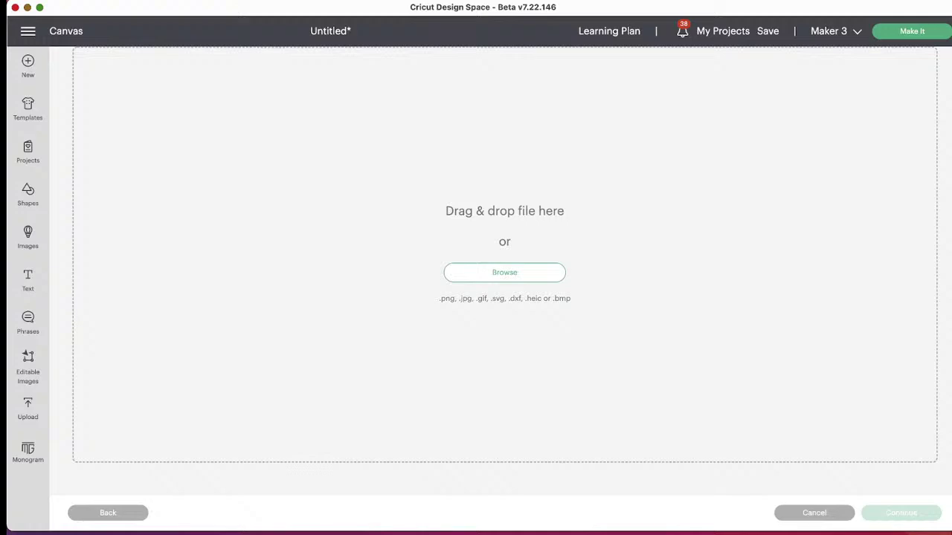
left_click_drag(893, 534, 533, 271)
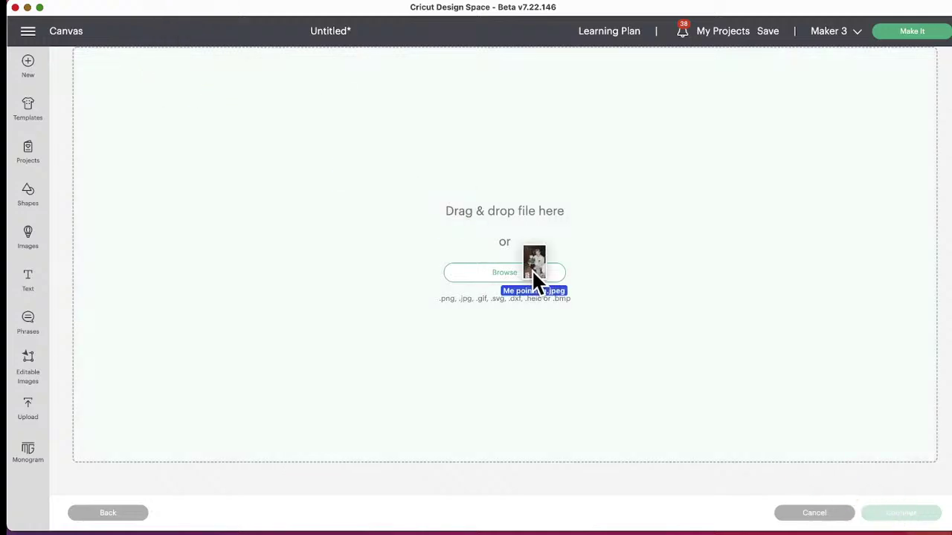
left_click_drag(523, 225, 523, 227)
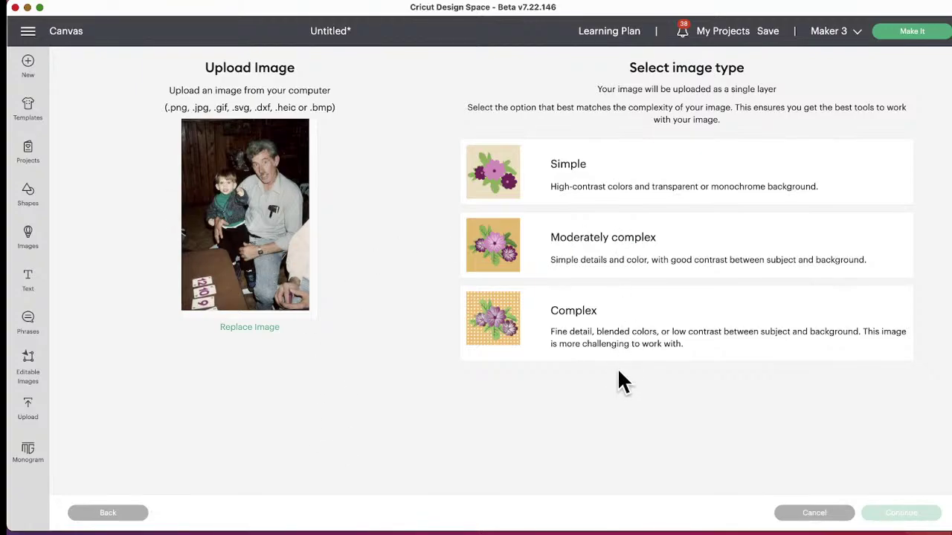
left_click(599, 318)
left_click(902, 513)
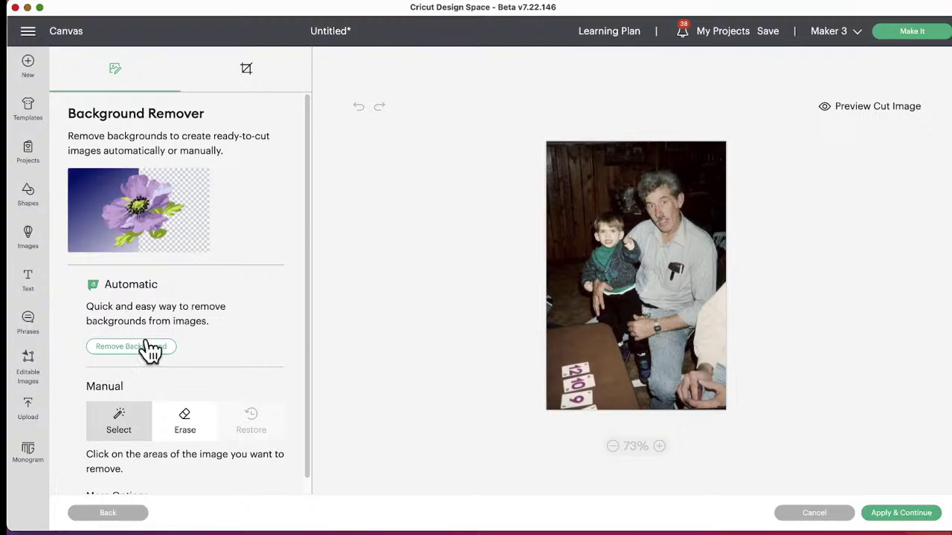
Erase everything in the photo around the child, keeping only the head and upper body, and apply the edit.
left_click(186, 435)
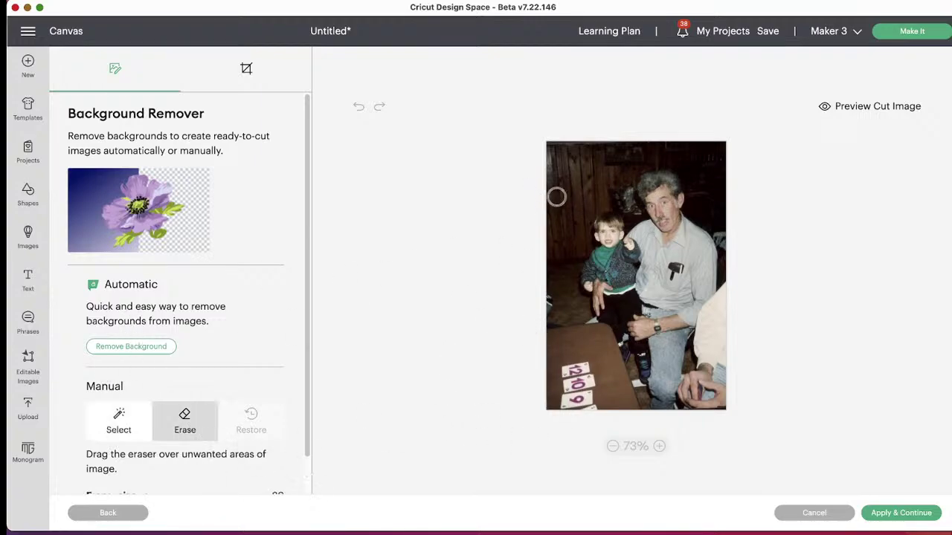
mouse_move(555, 198)
left_mouse_down()
mouse_move(547, 200)
mouse_move(715, 205)
mouse_move(552, 191)
mouse_move(554, 153)
mouse_move(651, 148)
mouse_move(720, 160)
mouse_move(736, 195)
mouse_move(714, 153)
mouse_move(589, 152)
mouse_move(554, 165)
mouse_move(696, 171)
mouse_move(706, 181)
mouse_move(554, 180)
left_mouse_up()
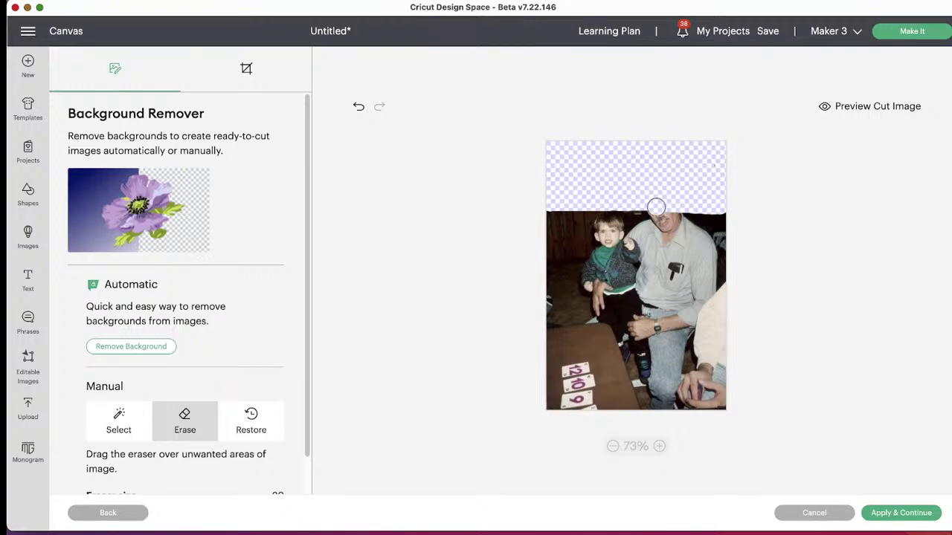
mouse_move(655, 207)
left_mouse_down()
mouse_move(648, 276)
mouse_move(661, 419)
mouse_move(718, 402)
mouse_move(718, 242)
mouse_move(711, 208)
mouse_move(664, 218)
mouse_move(668, 406)
mouse_move(714, 299)
mouse_move(710, 239)
mouse_move(684, 228)
mouse_move(676, 255)
mouse_move(682, 389)
mouse_move(706, 385)
mouse_move(695, 236)
mouse_move(692, 381)
left_mouse_up()
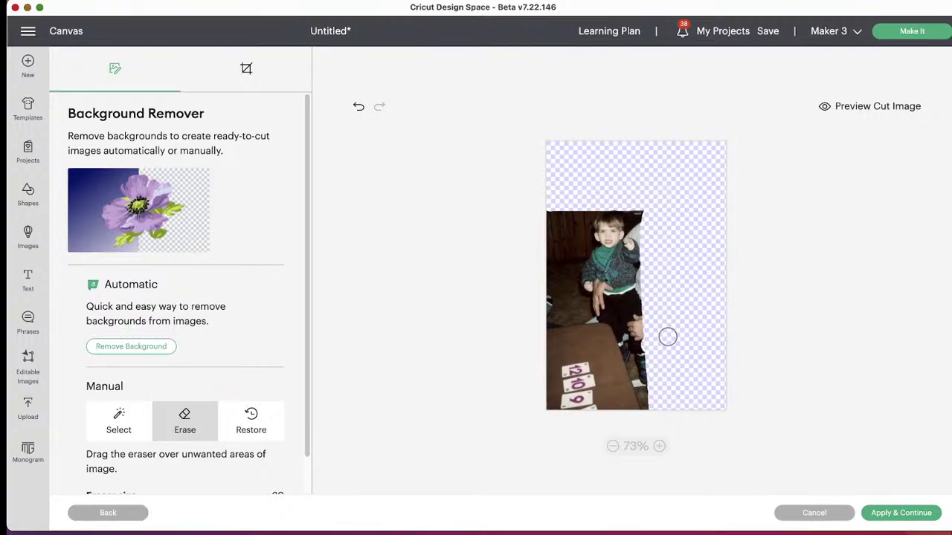
mouse_move(667, 338)
left_mouse_down()
mouse_move(546, 337)
mouse_move(548, 326)
mouse_move(561, 328)
mouse_move(549, 347)
mouse_move(659, 352)
mouse_move(570, 354)
mouse_move(671, 371)
mouse_move(552, 366)
mouse_move(550, 396)
mouse_move(670, 401)
mouse_move(642, 386)
mouse_move(603, 397)
mouse_move(552, 393)
mouse_move(549, 402)
mouse_move(625, 406)
left_mouse_up()
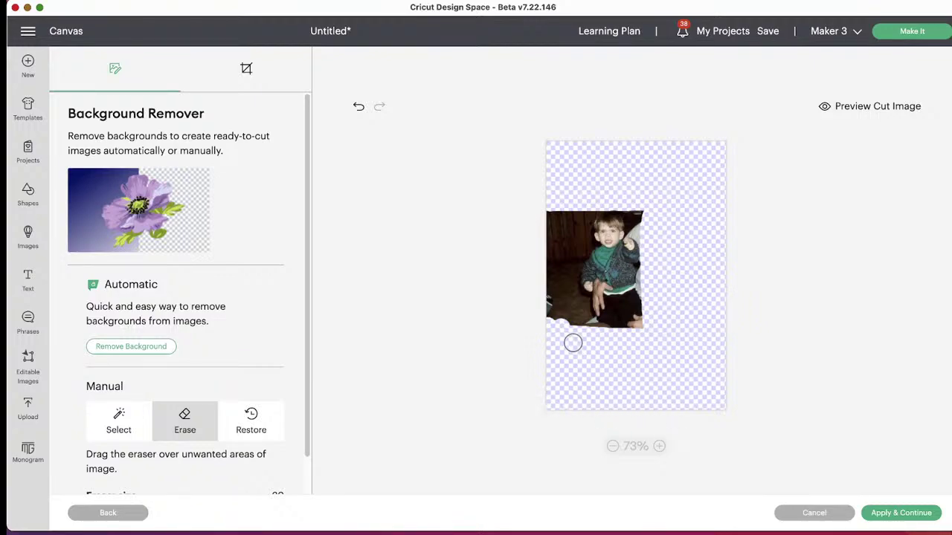
mouse_move(573, 342)
left_mouse_down()
mouse_move(562, 206)
mouse_move(552, 212)
mouse_move(551, 319)
mouse_move(561, 315)
mouse_move(558, 215)
left_mouse_up()
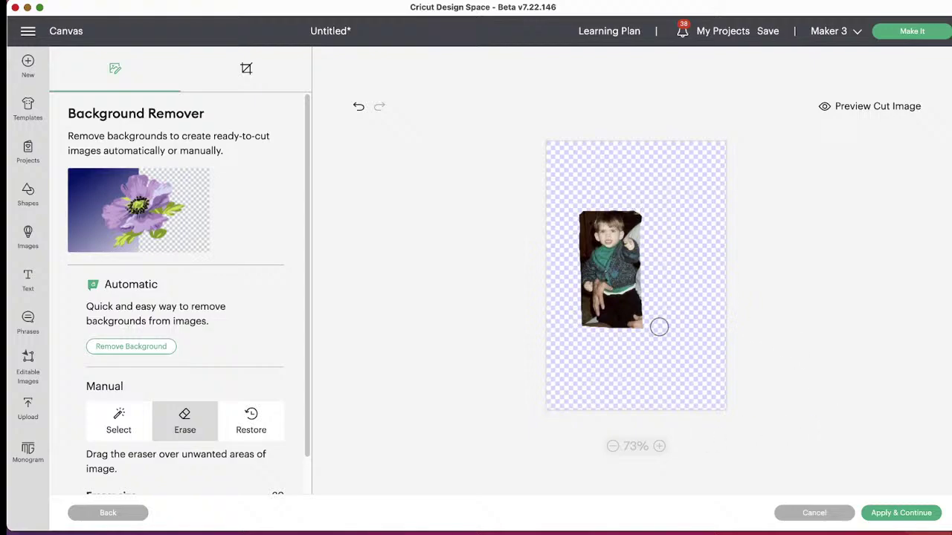
mouse_move(658, 327)
left_mouse_down()
mouse_move(566, 323)
mouse_move(567, 310)
mouse_move(664, 309)
mouse_move(660, 303)
mouse_move(571, 301)
left_mouse_up()
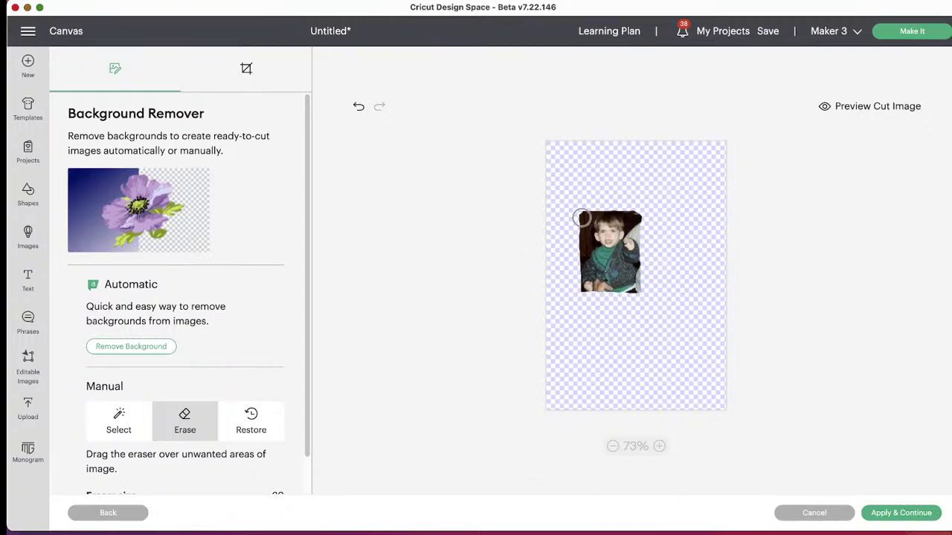
left_click(901, 513)
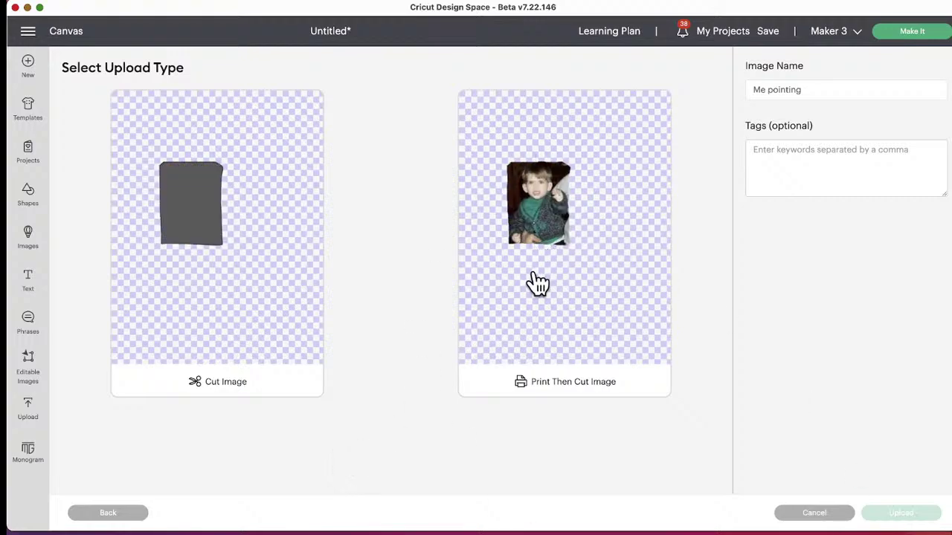
Upload the cleaned-up Me pointing photo as a Print Then Cut image and add it to the canvas.
left_click(528, 214)
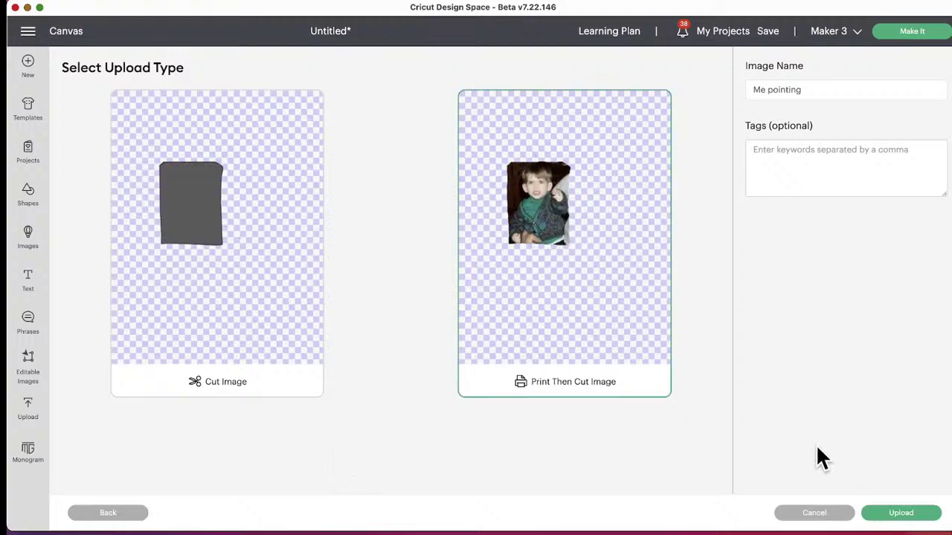
left_click(903, 515)
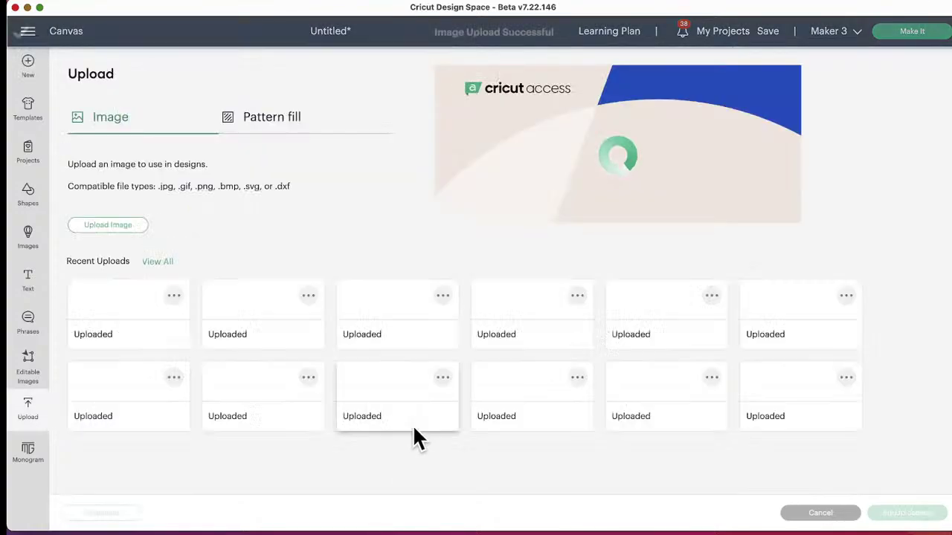
left_click(126, 365)
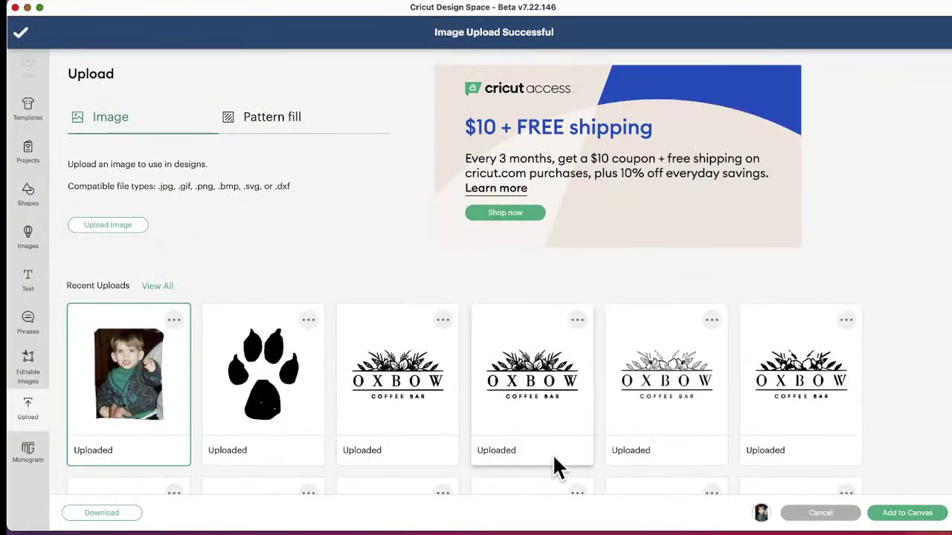
left_click(908, 514)
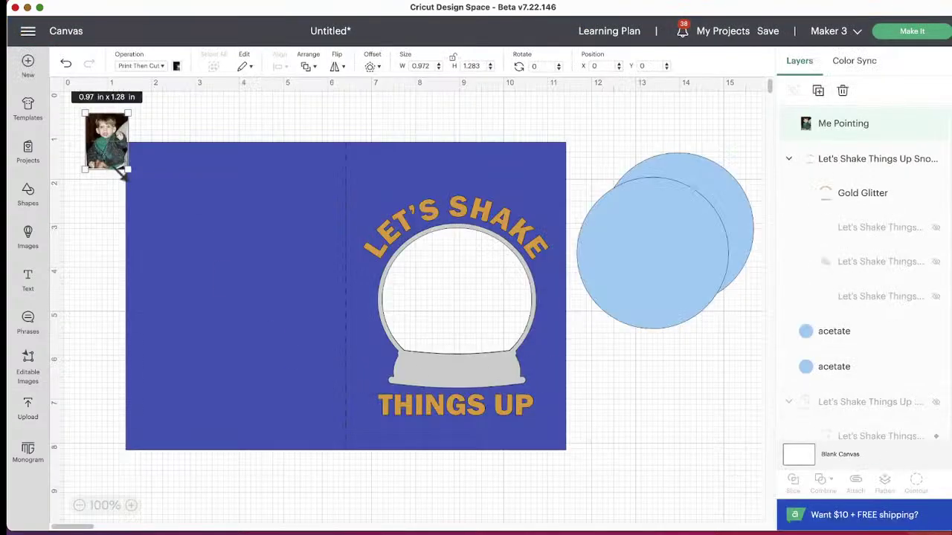
Enlarge the photo to about 3.71 x 4.89 in, send it to the back and place it behind the snow globe opening.
left_click_drag(128, 169, 615, 312)
right_click(616, 313)
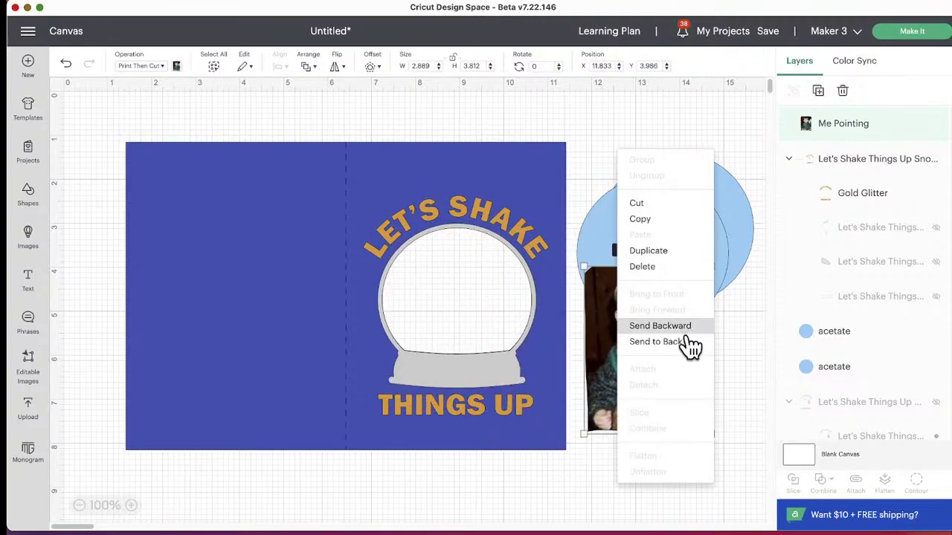
left_click(690, 355)
left_click_drag(676, 379, 708, 435)
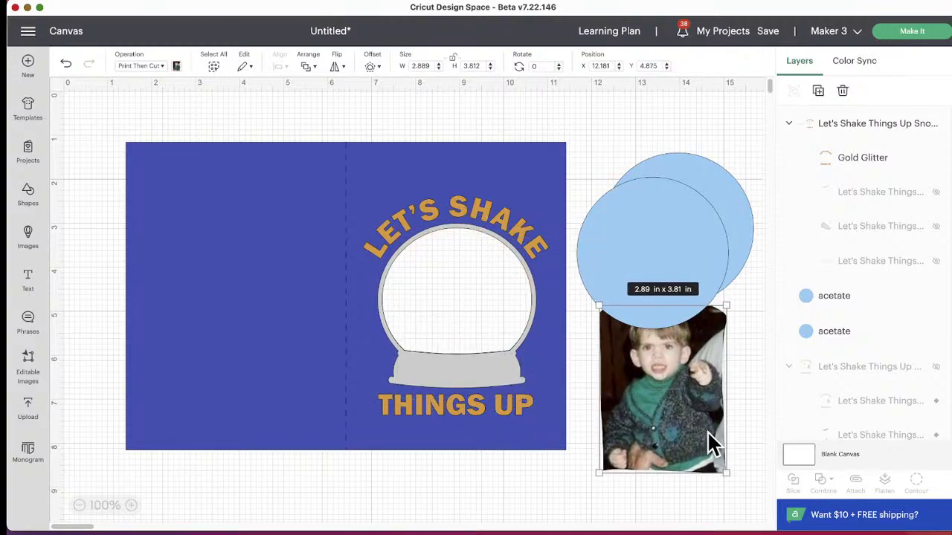
left_click_drag(725, 480, 761, 521)
left_click_drag(673, 427, 461, 357)
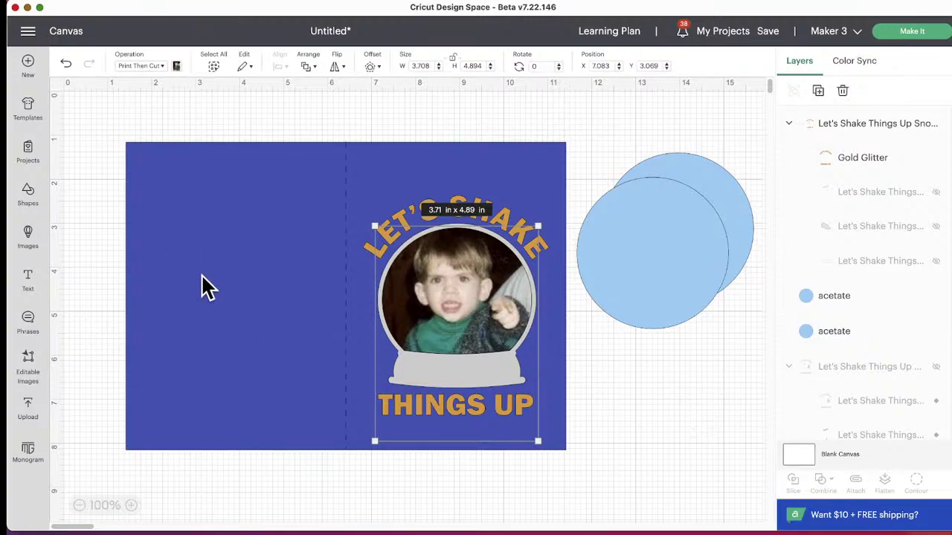
Search the image library for "merry christmas".
left_click(31, 238)
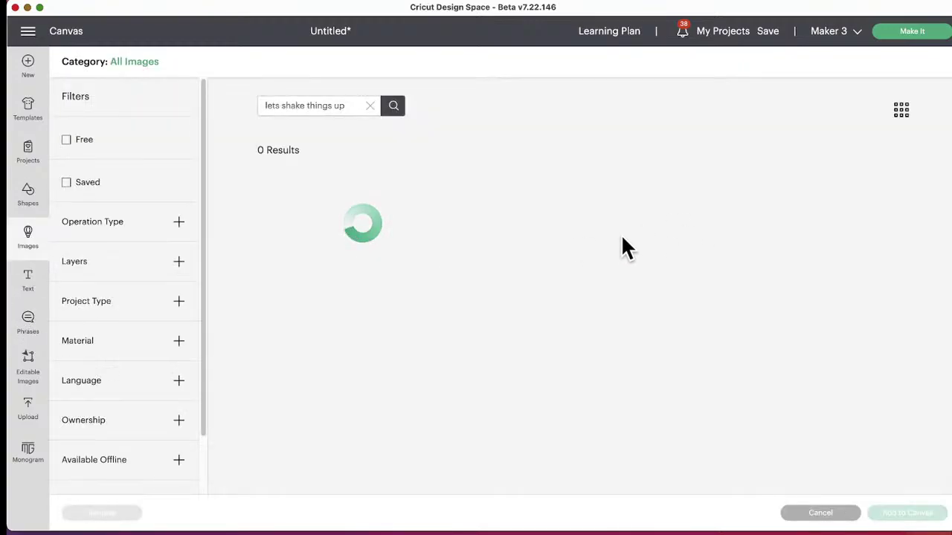
triple_click(351, 105)
type("merry")
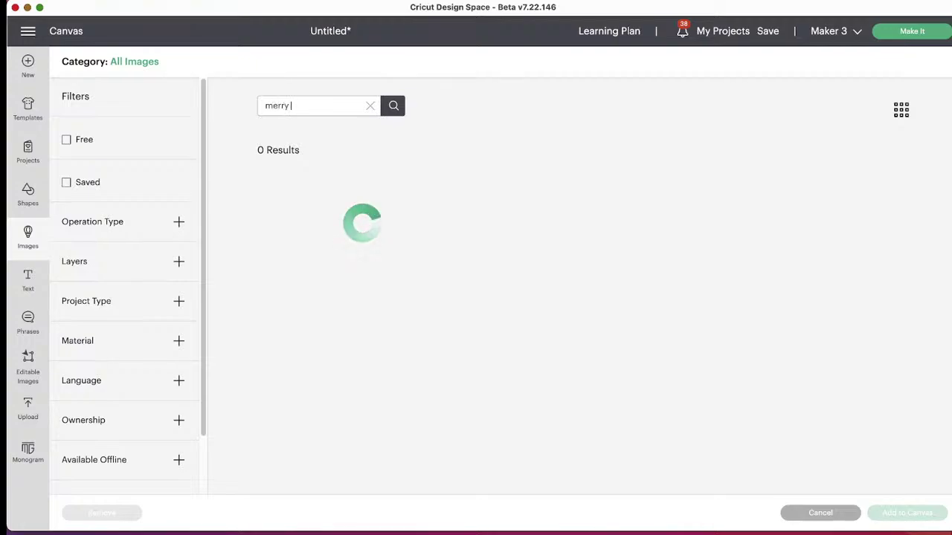
key("Return")
type("christmas")
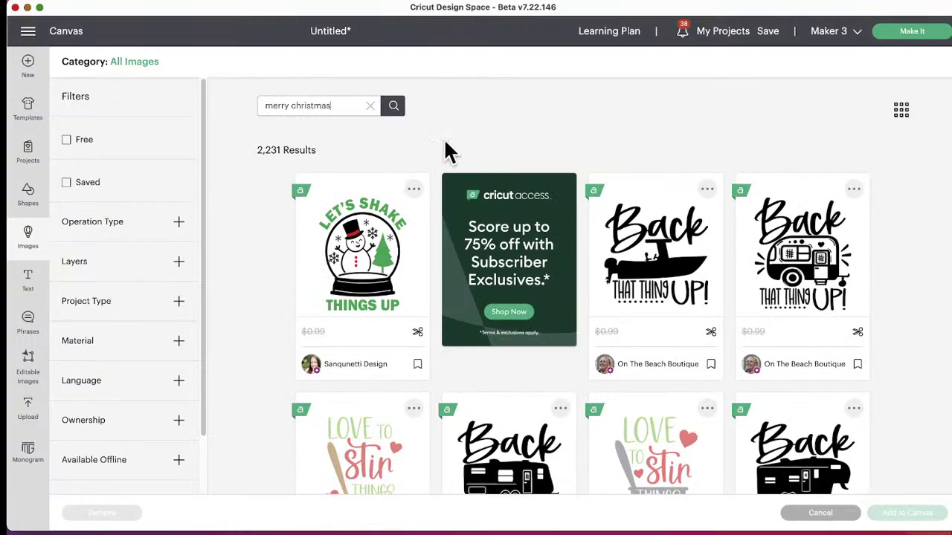
key("Return")
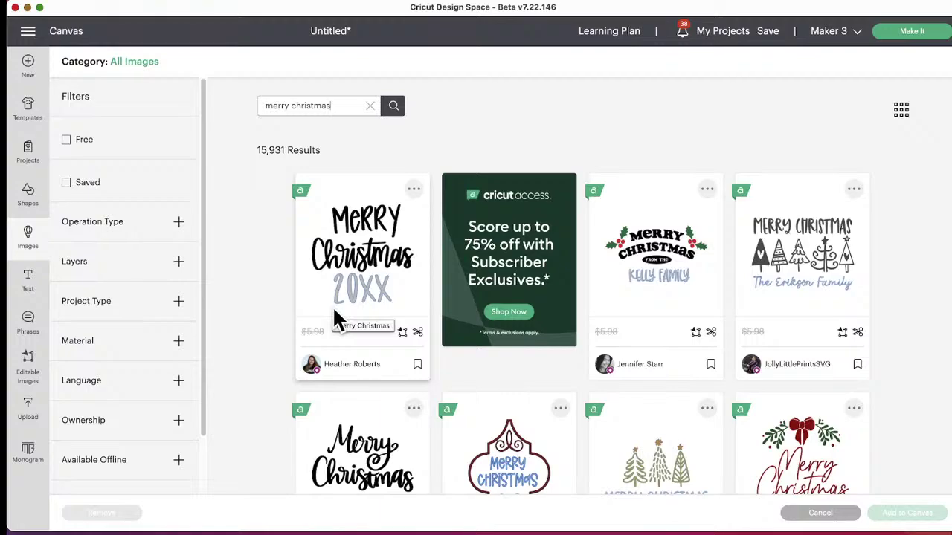
Add the green and red Merry Christmas lettering with gold sparkles from GlamSVG and place it at the top of the card's back panel.
scroll(855, 317, "down", 1)
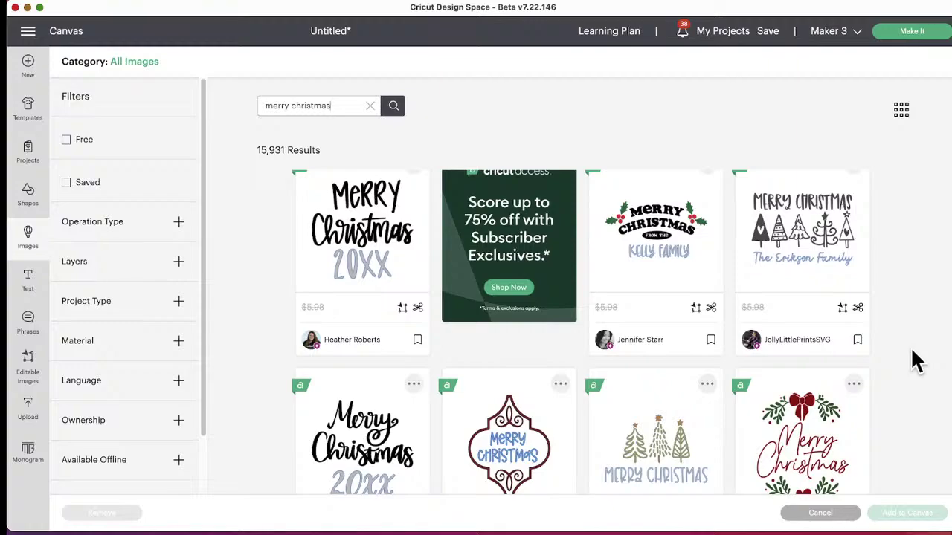
scroll(906, 348, "down", 3)
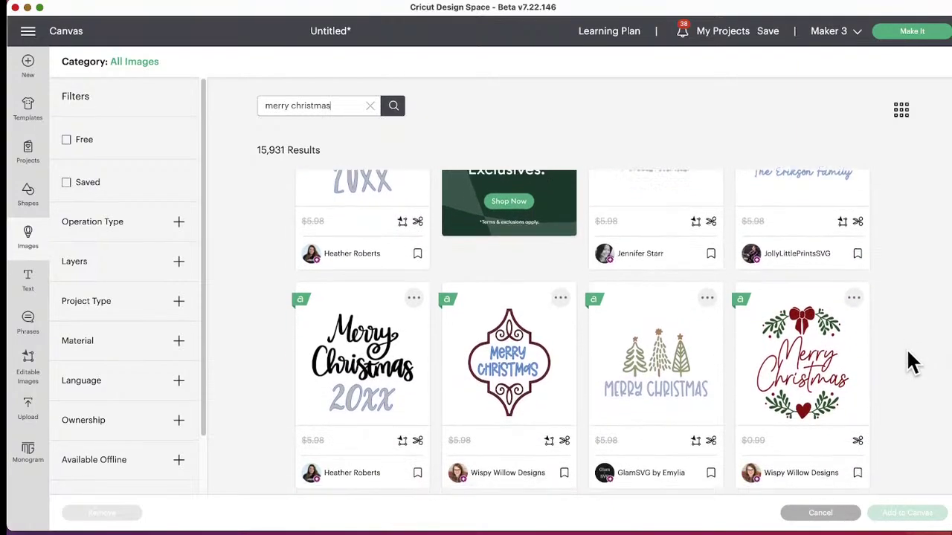
scroll(907, 351, "down", 4)
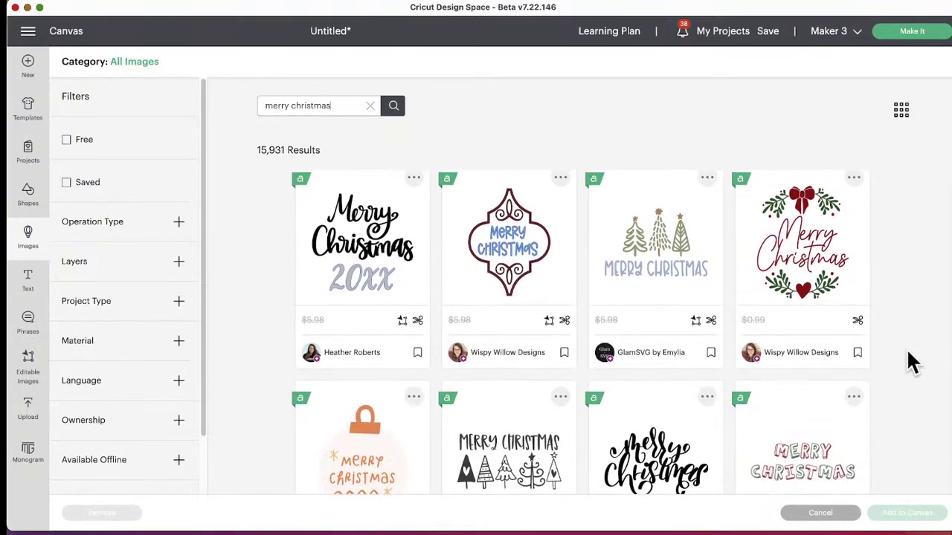
scroll(907, 351, "down", 4)
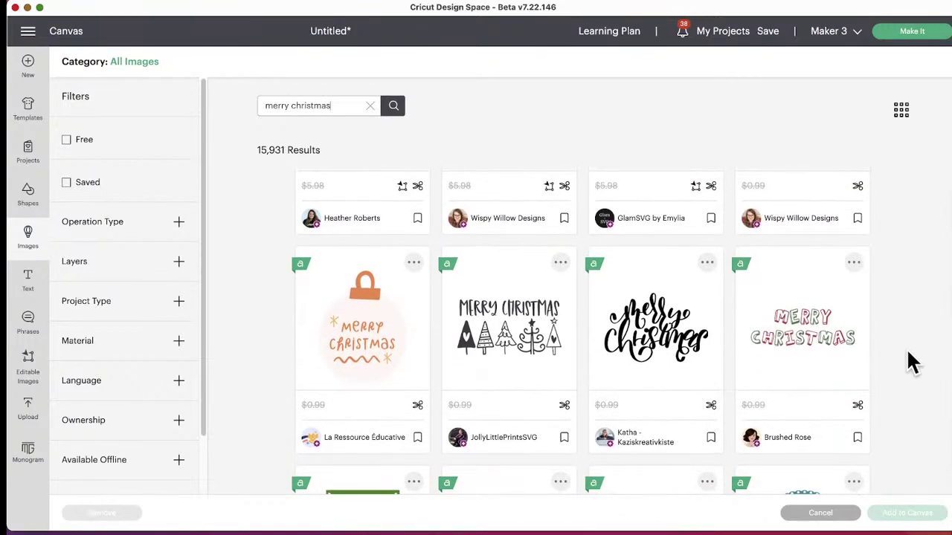
scroll(907, 348, "down", 3)
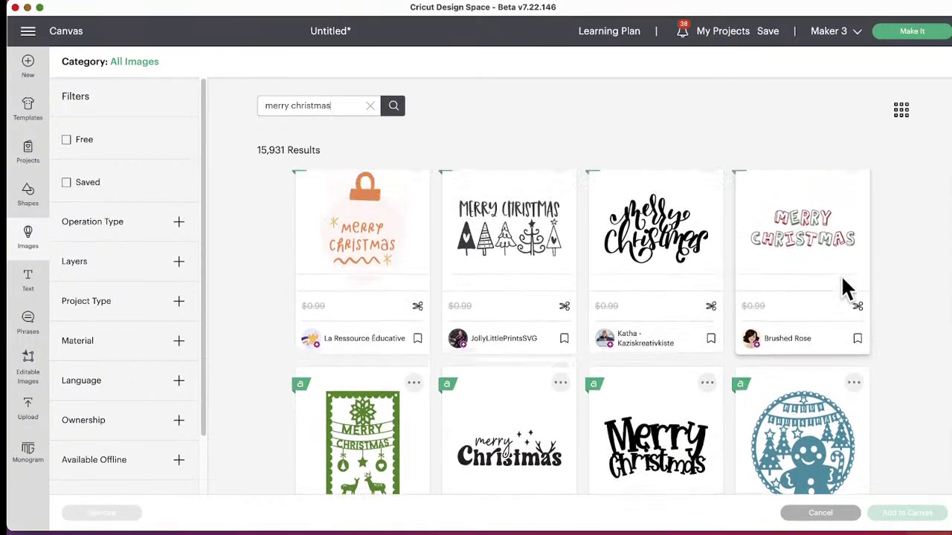
scroll(833, 278, "up", 1)
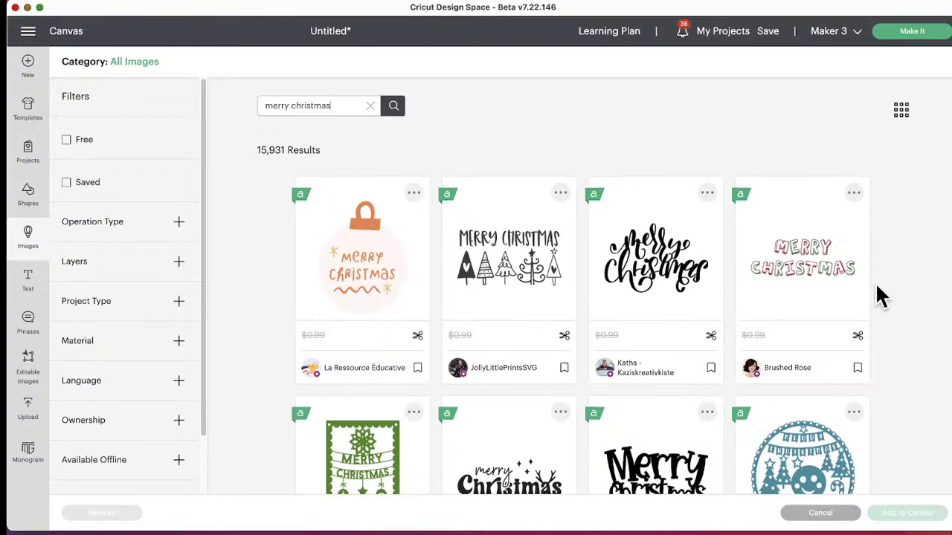
scroll(876, 293, "down", 3)
scroll(878, 296, "down", 3)
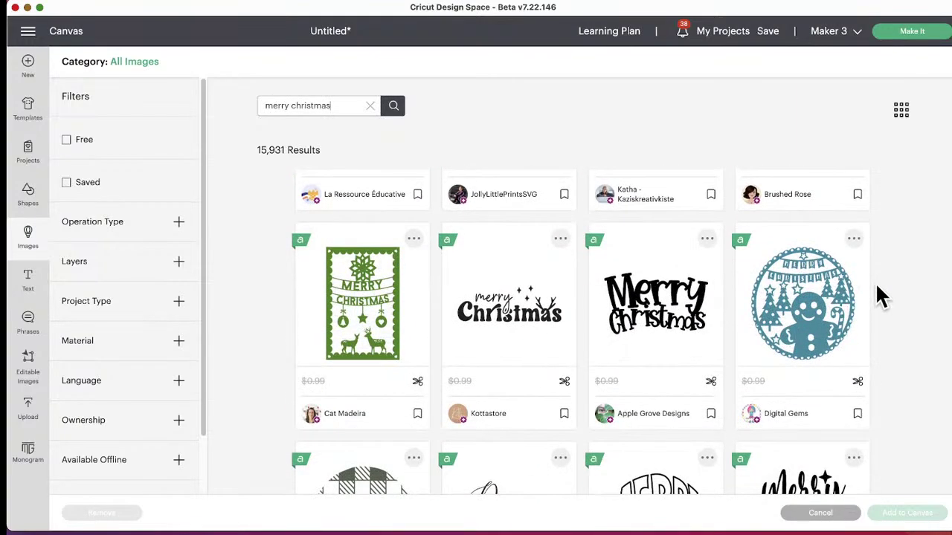
scroll(865, 392, "down", 1)
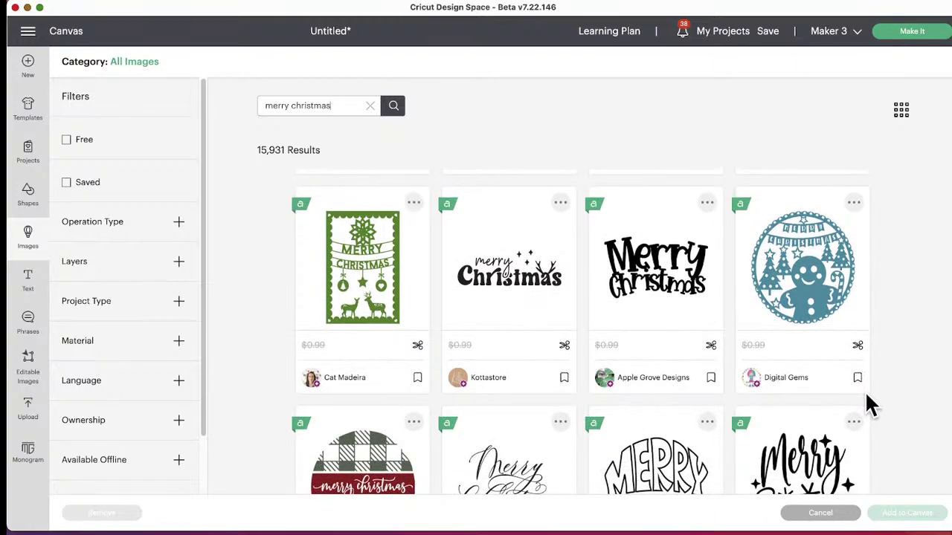
scroll(867, 394, "down", 1)
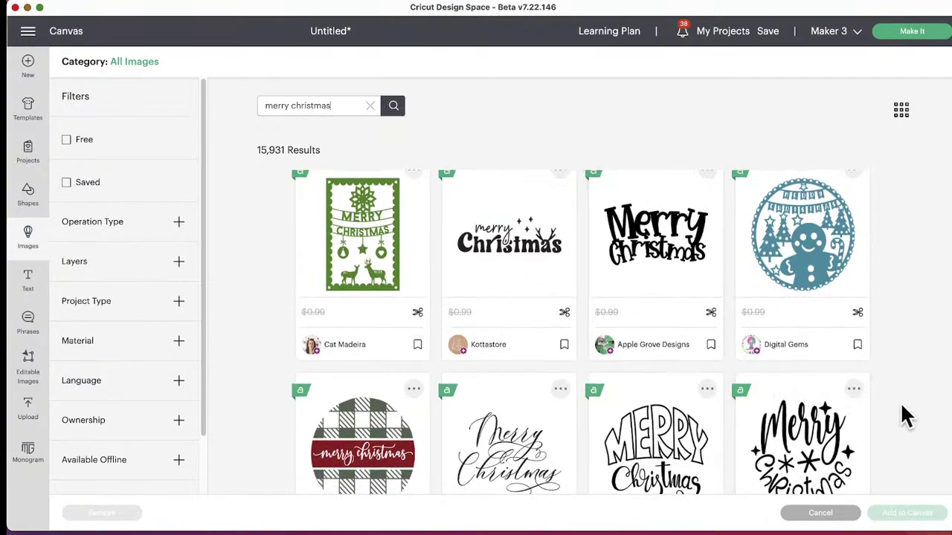
scroll(892, 413, "down", 1)
scroll(862, 406, "down", 1)
scroll(855, 409, "down", 1)
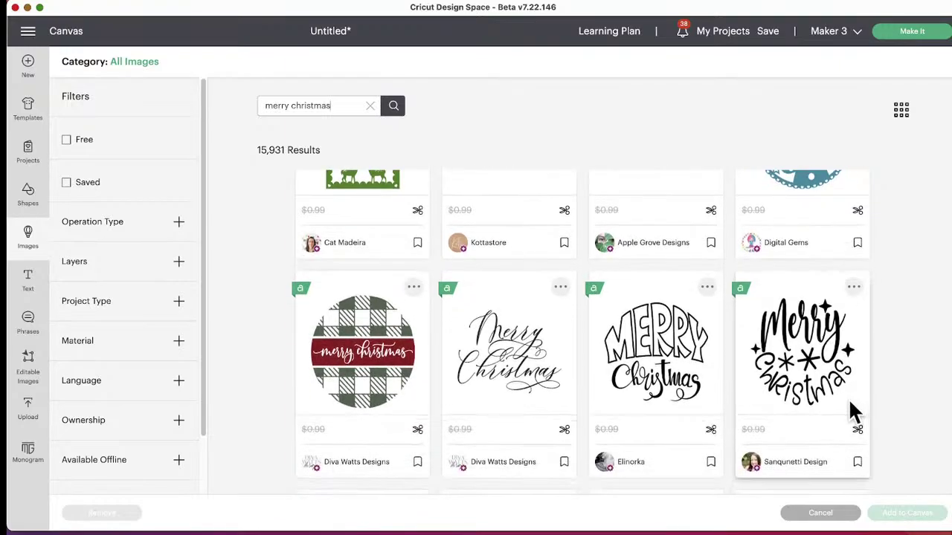
scroll(734, 426, "down", 6)
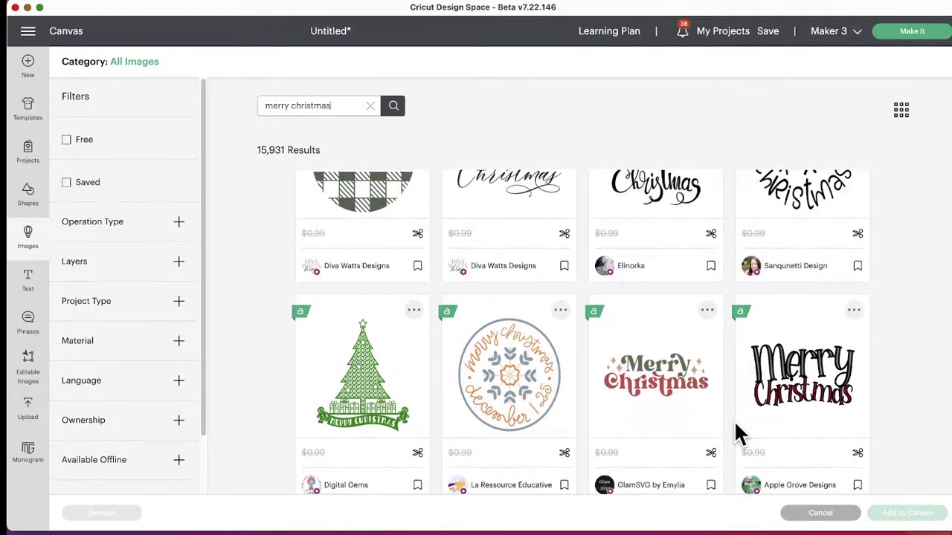
scroll(734, 421, "down", 2)
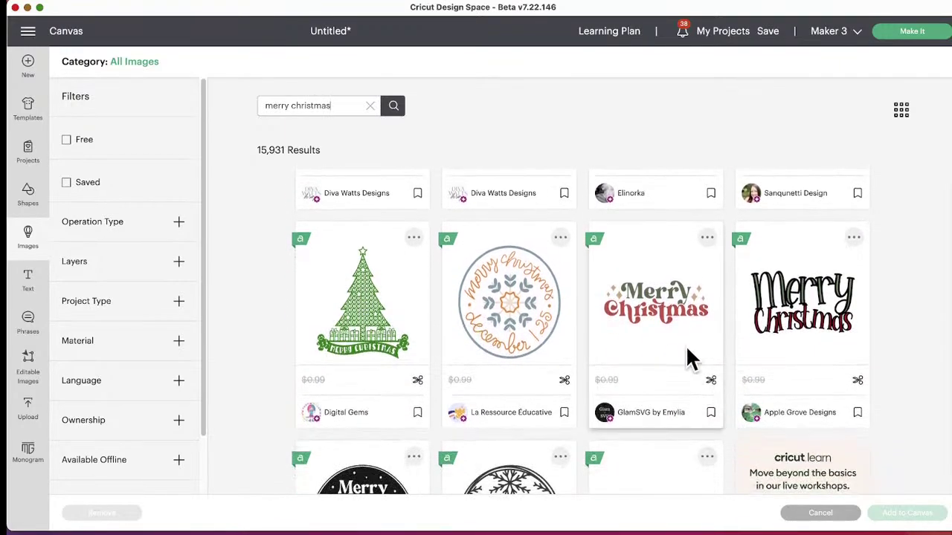
left_click(633, 307)
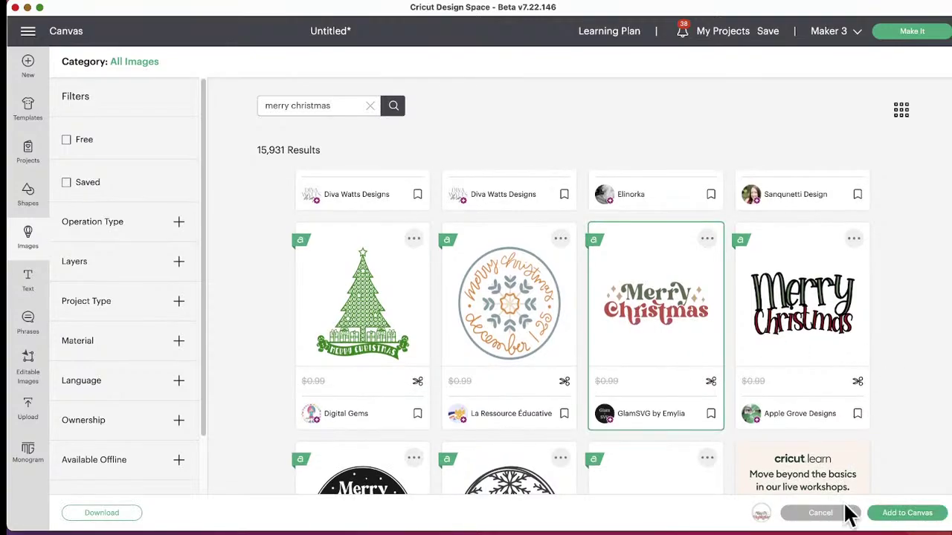
left_click(914, 515)
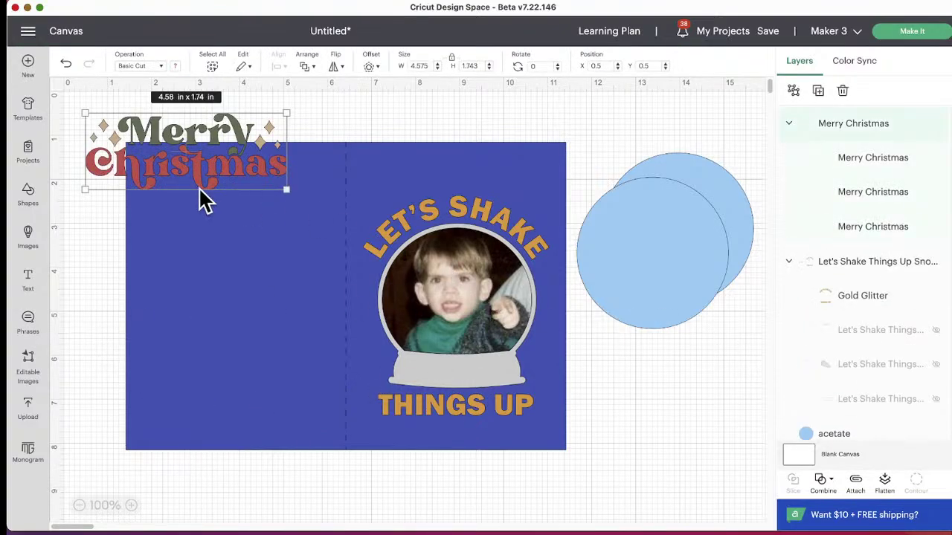
left_click_drag(193, 146, 240, 177)
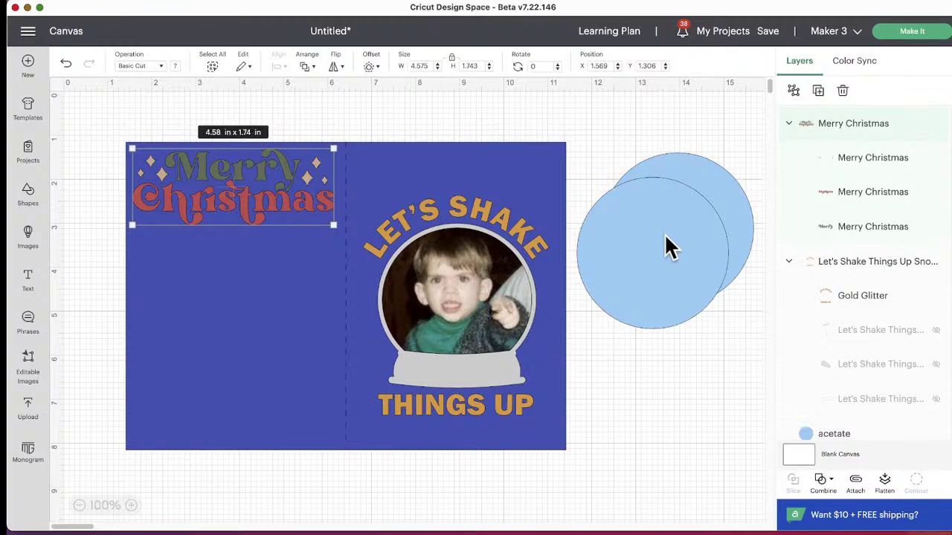
Spread the two acetate circles apart beside the card, one above the other.
left_click_drag(666, 236, 730, 296)
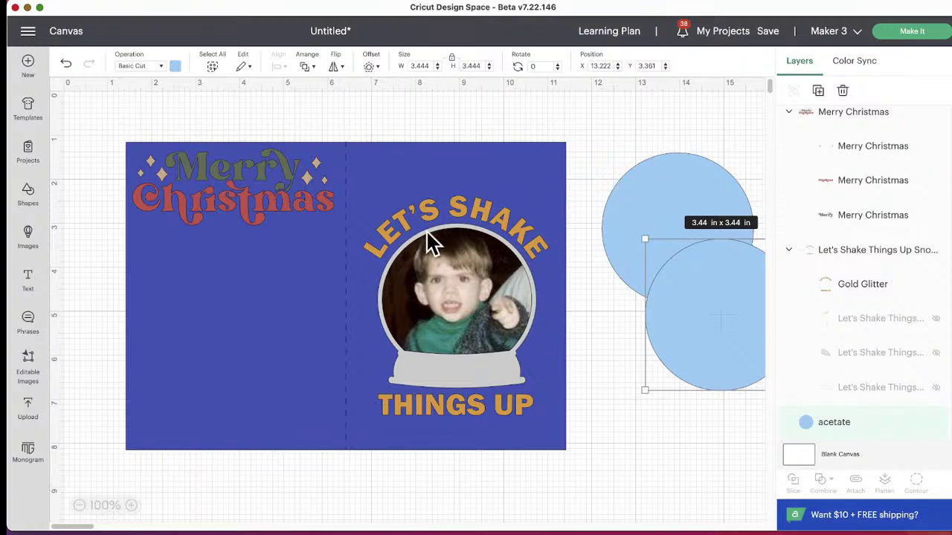
mouse_move(708, 166)
left_mouse_down()
mouse_move(673, 167)
mouse_move(672, 179)
mouse_move(695, 153)
left_mouse_up()
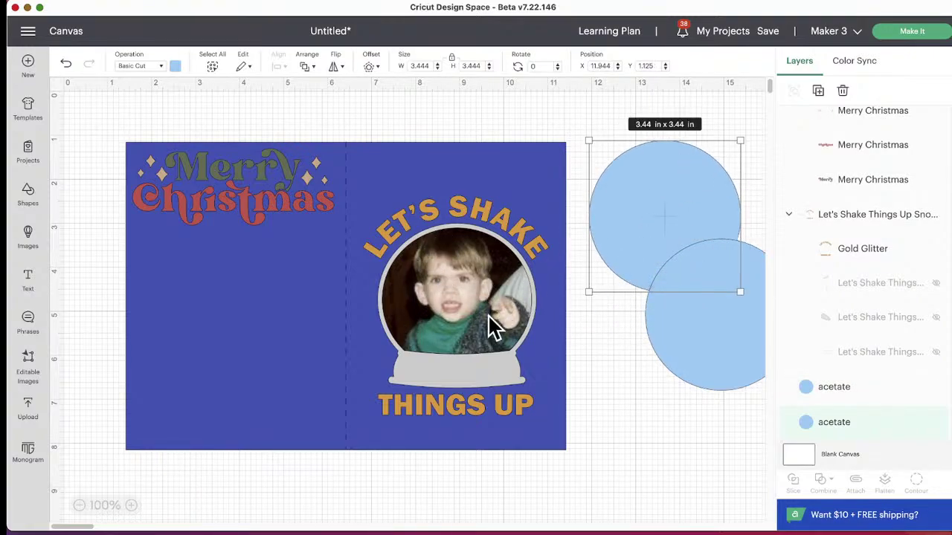
left_click_drag(722, 319, 650, 327)
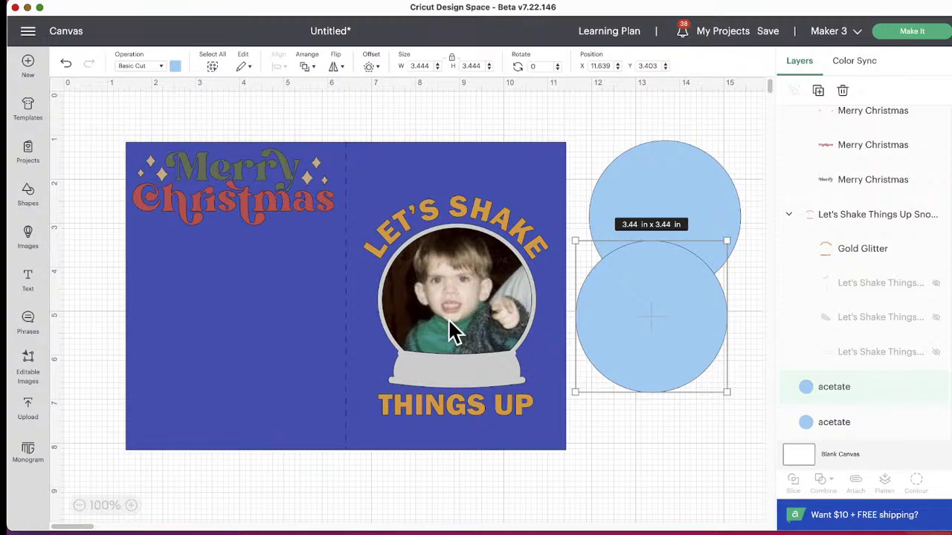
Try a welded, rounded 0.194 in offset around the Merry Christmas lettering and undo it.
left_click_drag(230, 190, 194, 186)
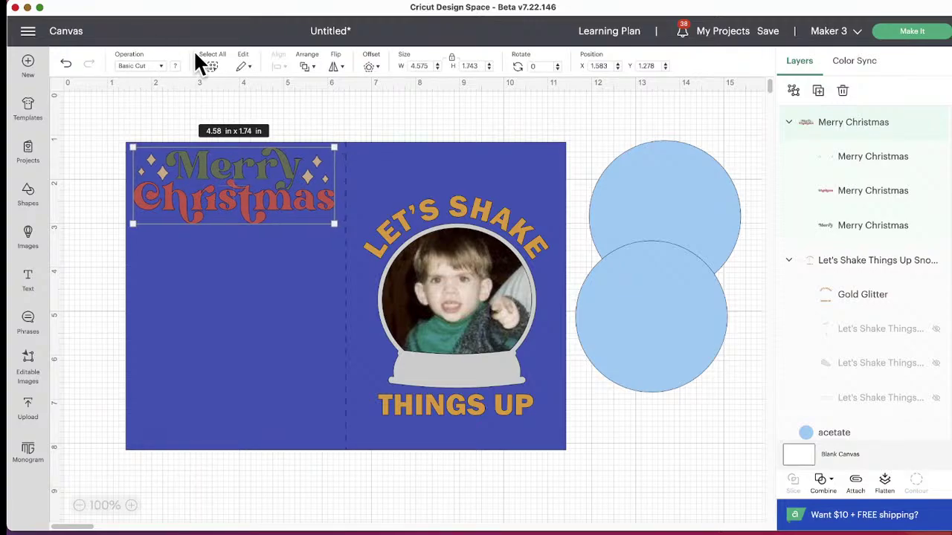
left_click(372, 67)
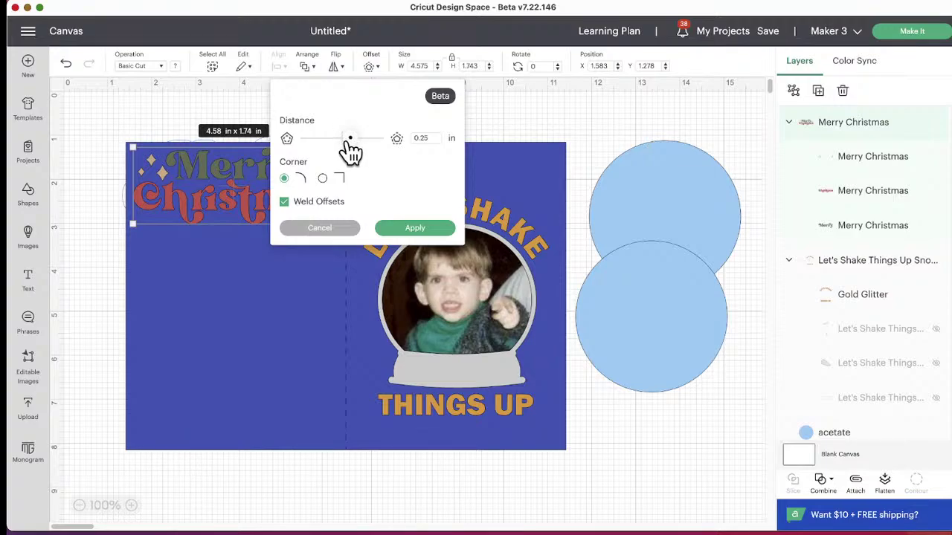
left_click_drag(354, 149, 351, 150)
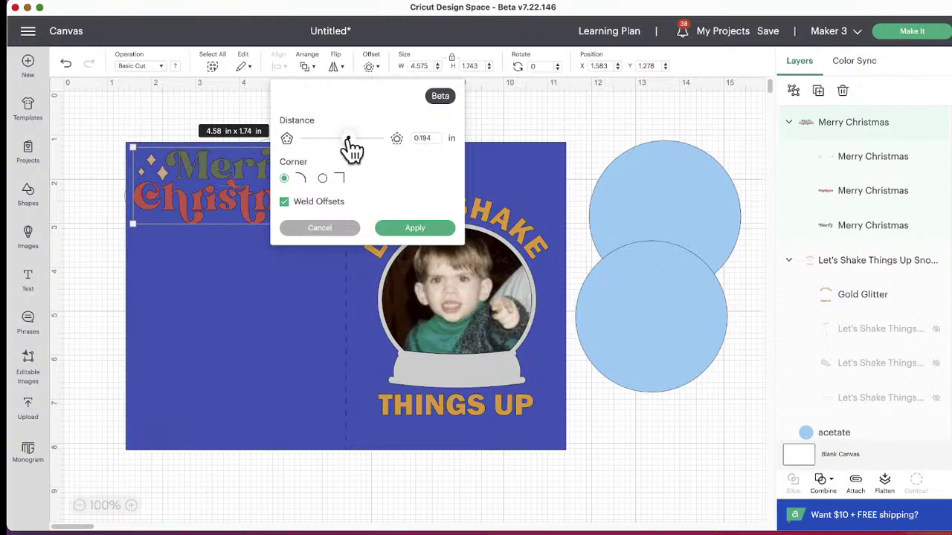
left_click(439, 230)
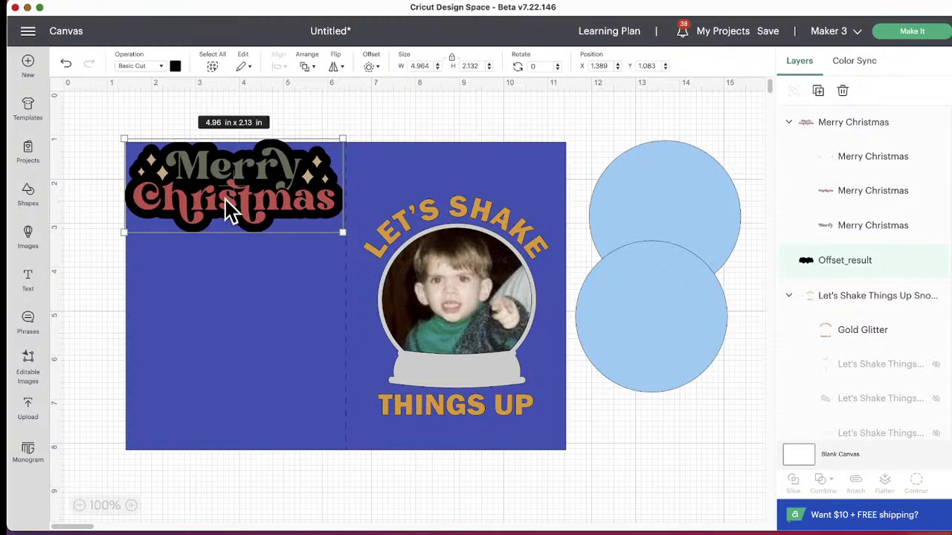
left_click(240, 201)
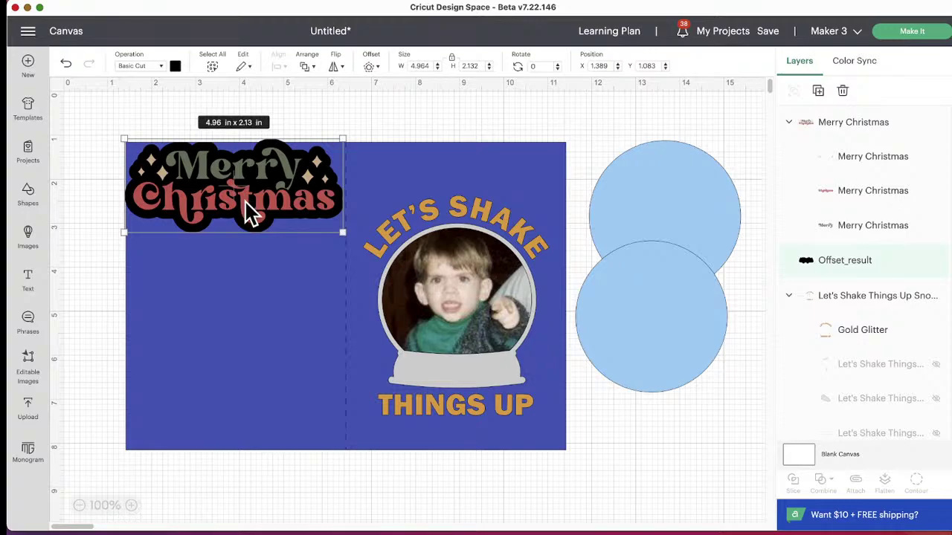
key("super+z")
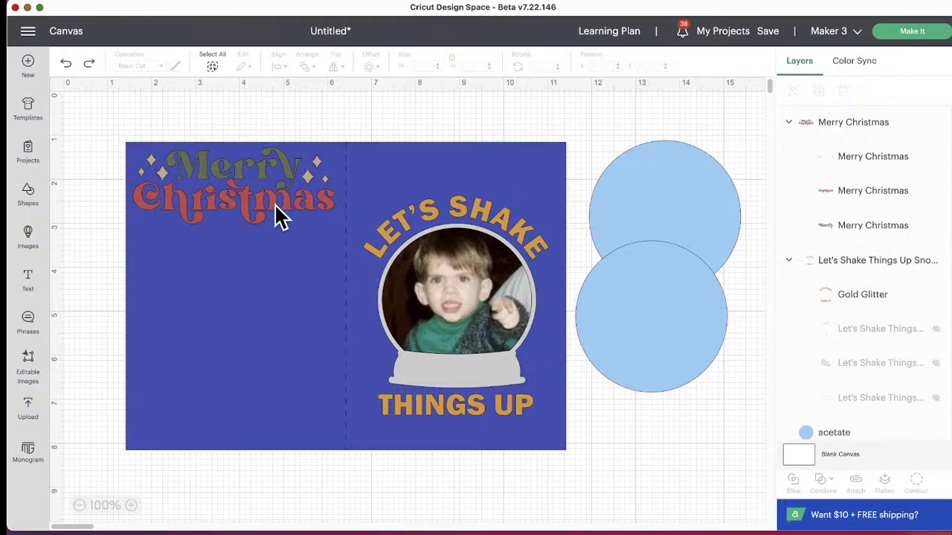
Apply a rounded, welded 0.194 in offset around the Merry Christmas lettering.
mouse_move(245, 199)
left_mouse_down()
mouse_move(209, 242)
mouse_move(174, 227)
mouse_move(228, 201)
left_mouse_up()
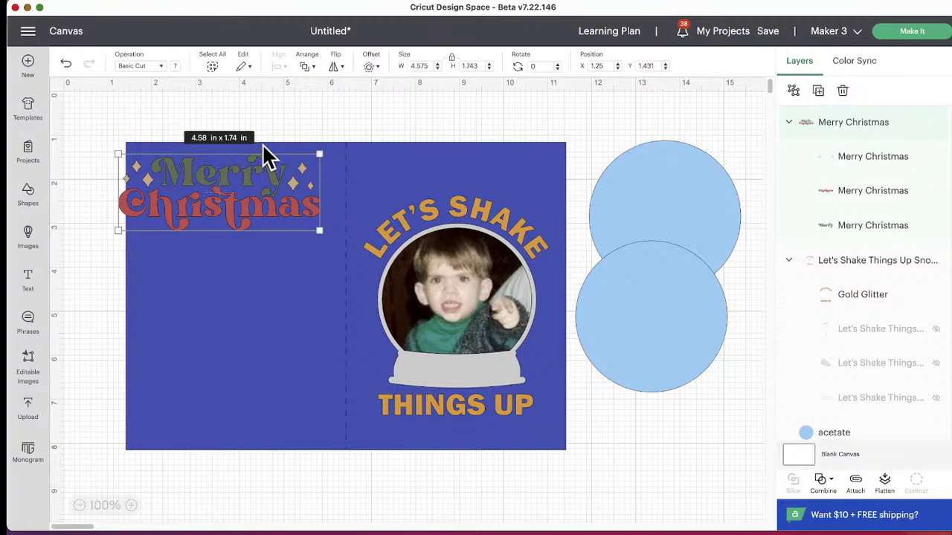
left_click(371, 65)
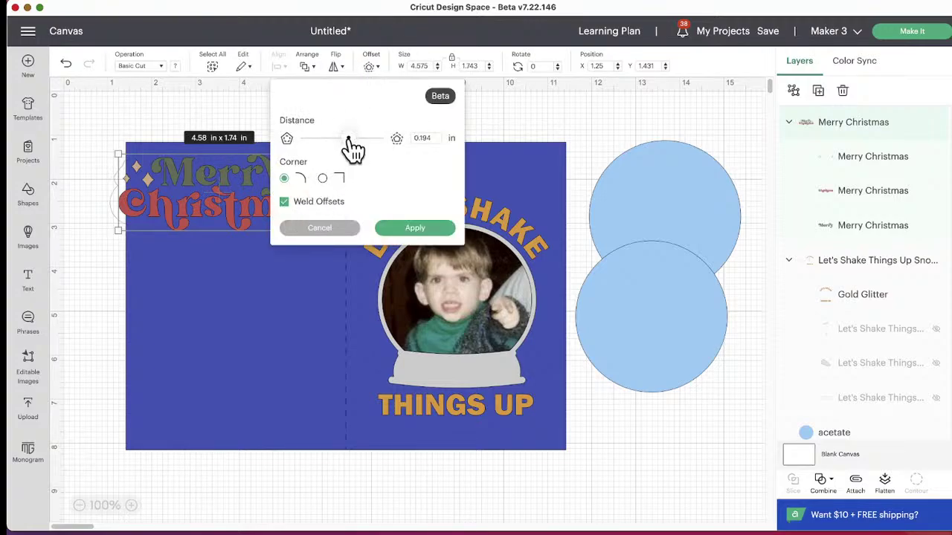
left_click(415, 229)
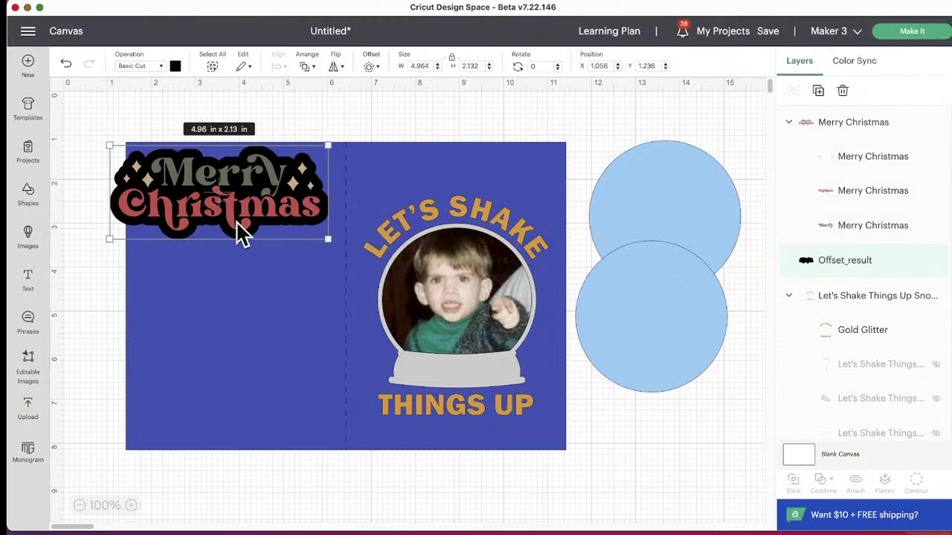
left_click(91, 184)
left_click(202, 223)
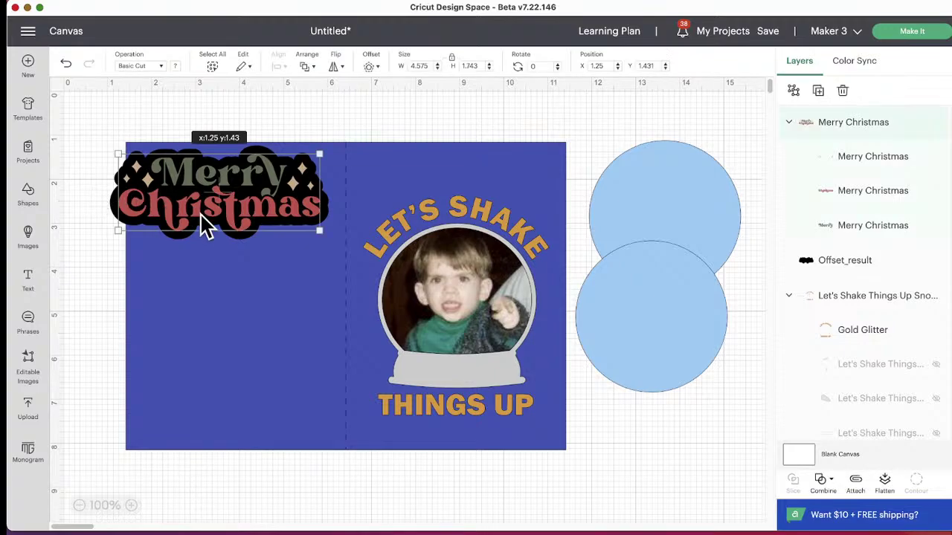
mouse_move(163, 213)
left_mouse_down()
mouse_move(159, 288)
mouse_move(158, 204)
left_mouse_up()
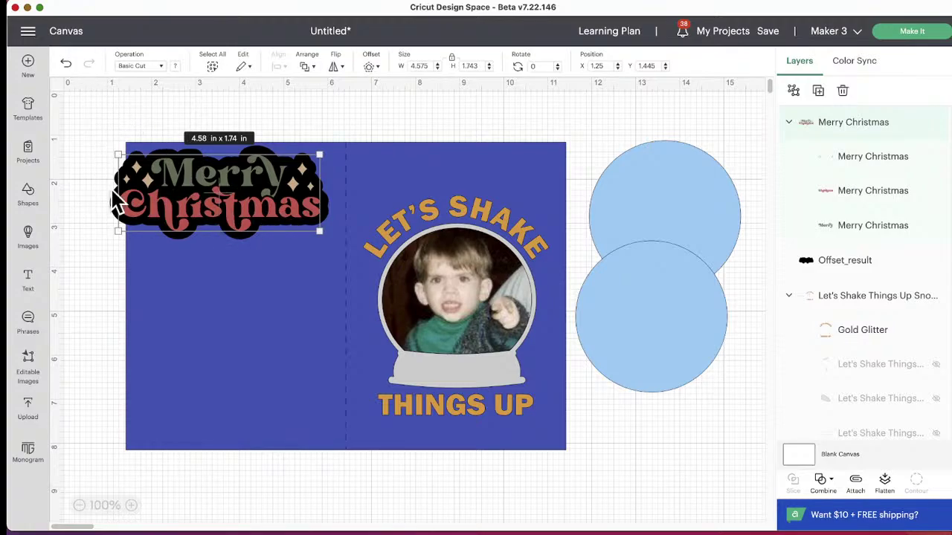
Group the Merry Christmas lettering with its offset backing and place the group at the top of the card's back panel.
left_click_drag(99, 179, 141, 206)
mouse_move(79, 186)
left_mouse_down()
mouse_move(111, 181)
mouse_move(133, 195)
mouse_move(85, 198)
left_mouse_up()
left_click(90, 184)
left_click_drag(149, 201, 112, 198)
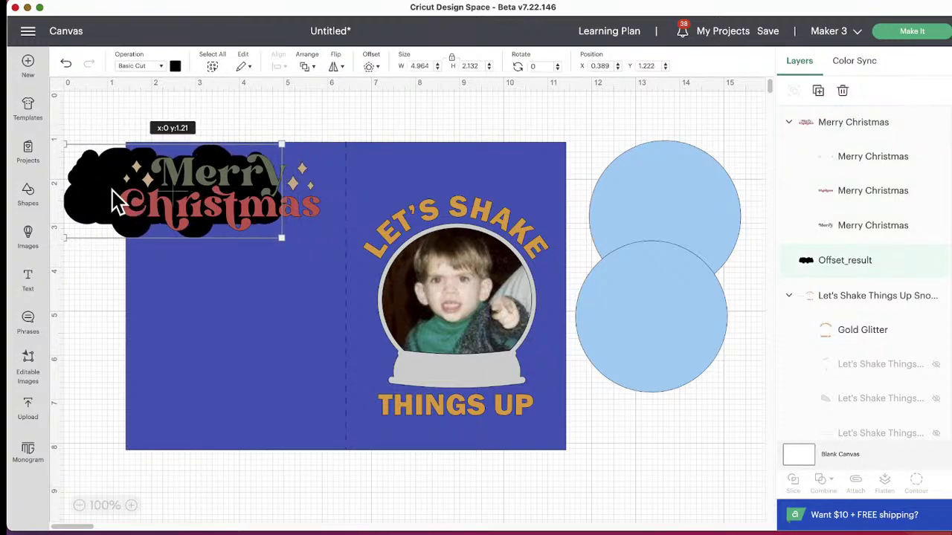
left_click(84, 319)
left_click_drag(214, 180, 174, 192)
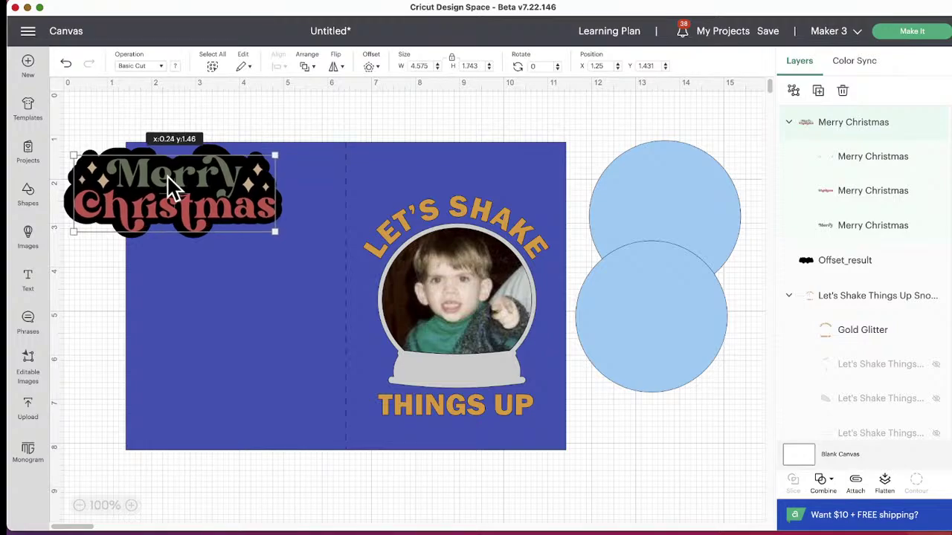
left_click_drag(91, 108, 94, 223)
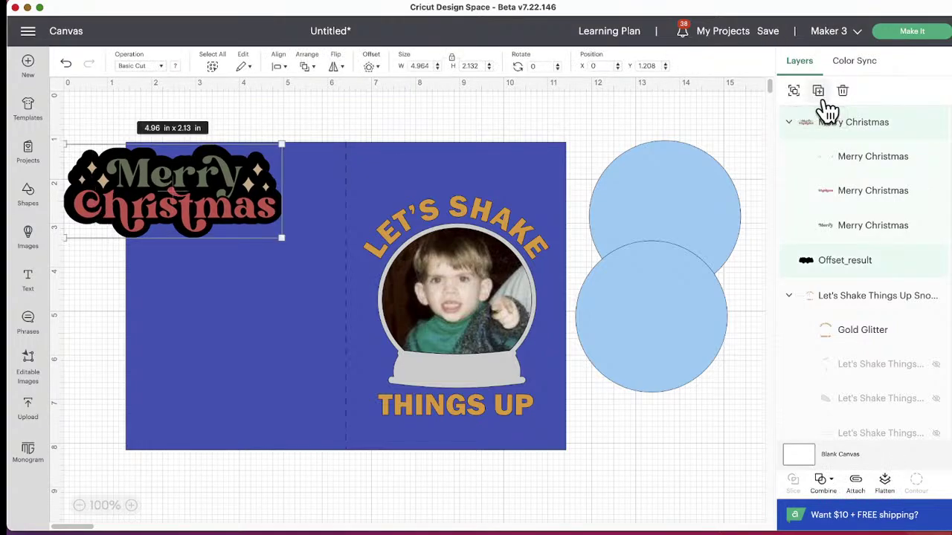
left_click(795, 91)
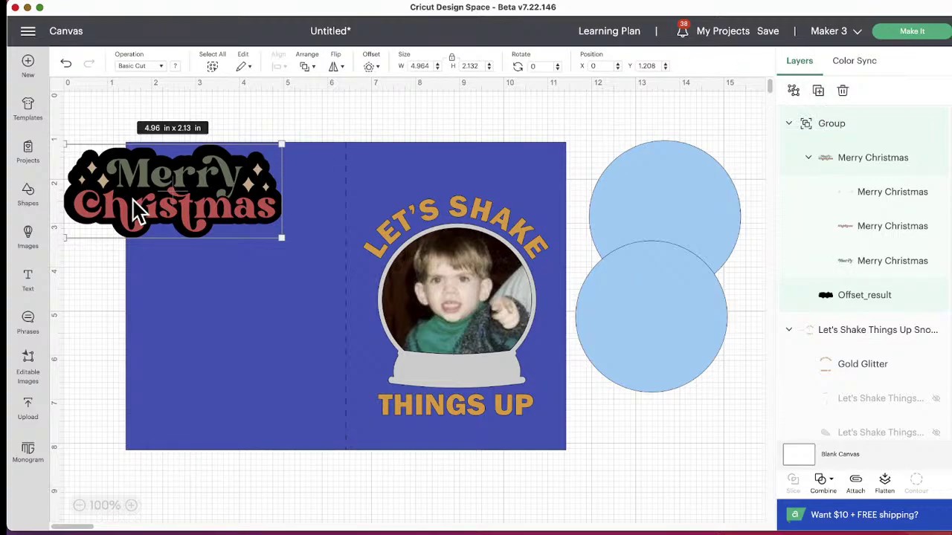
left_click_drag(189, 201, 248, 203)
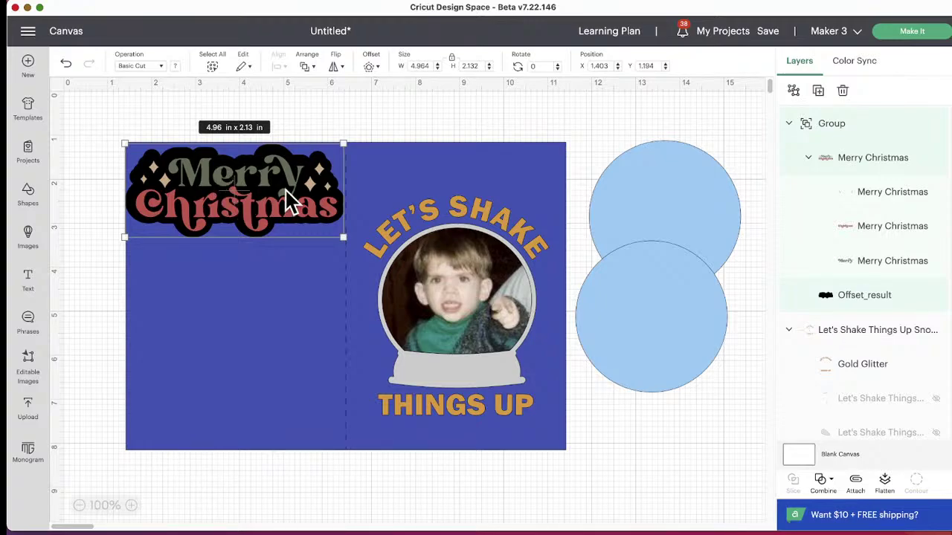
Recolor the offset backing behind the Merry Christmas lettering to medium gray.
left_click(887, 303)
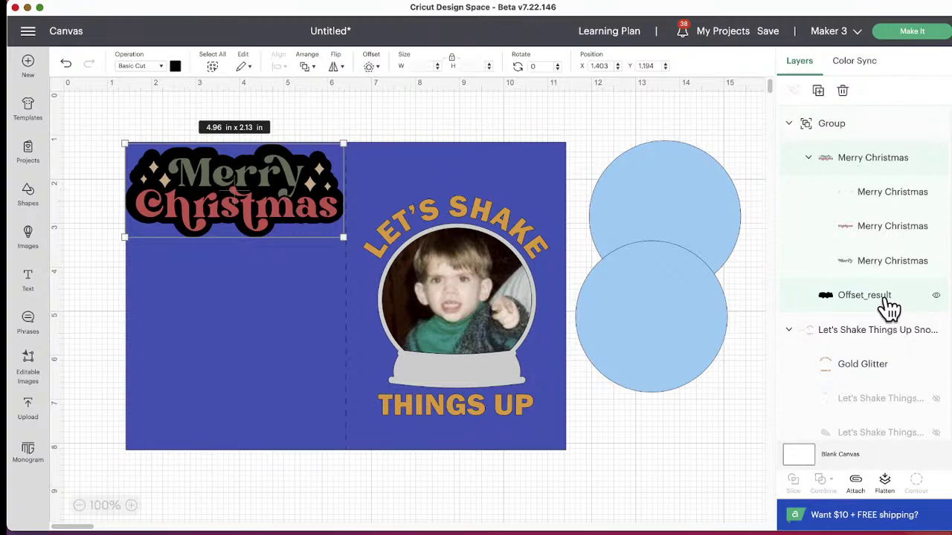
left_click(175, 66)
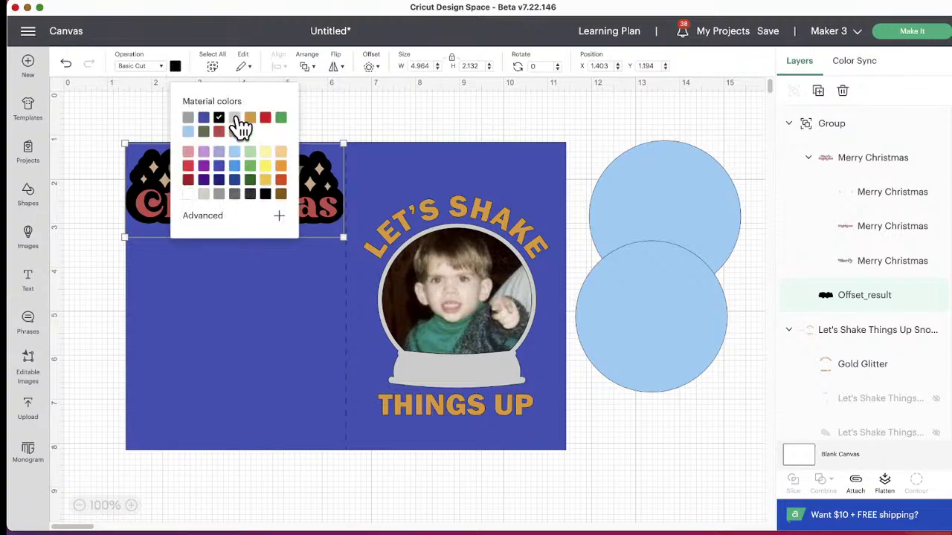
left_click(188, 119)
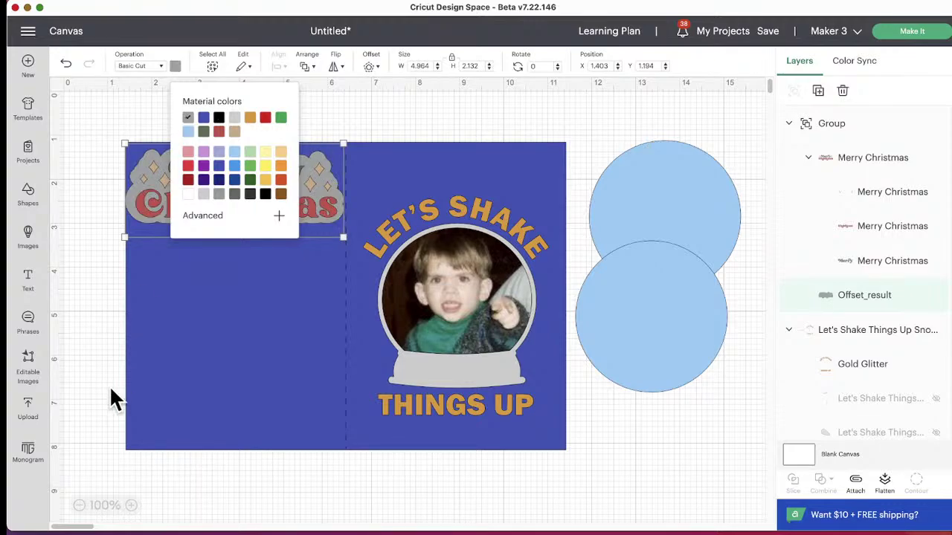
Move the blue card base down, shift the Merry Christmas group aside, and return the card to its position behind the snow globe.
left_click_drag(165, 365, 216, 452)
left_click_drag(217, 473, 216, 469)
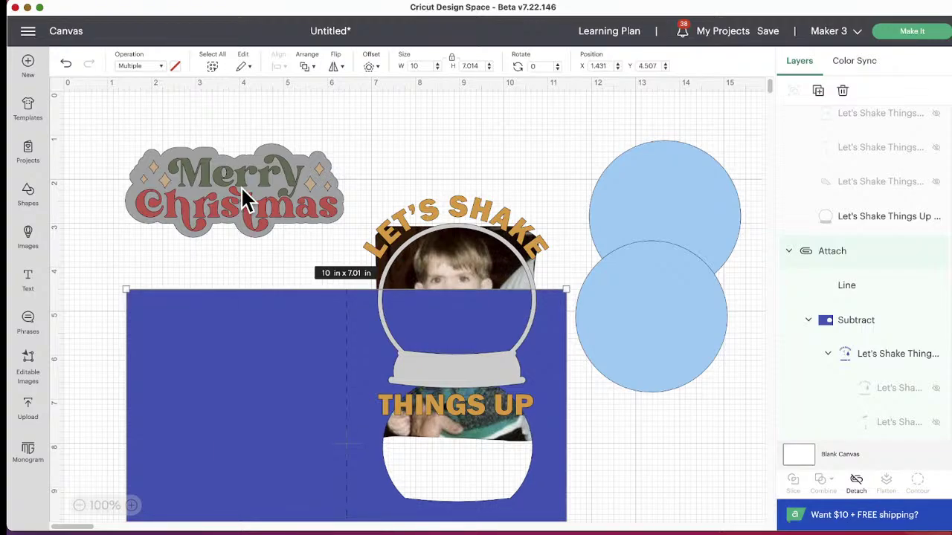
left_click_drag(243, 198, 174, 311)
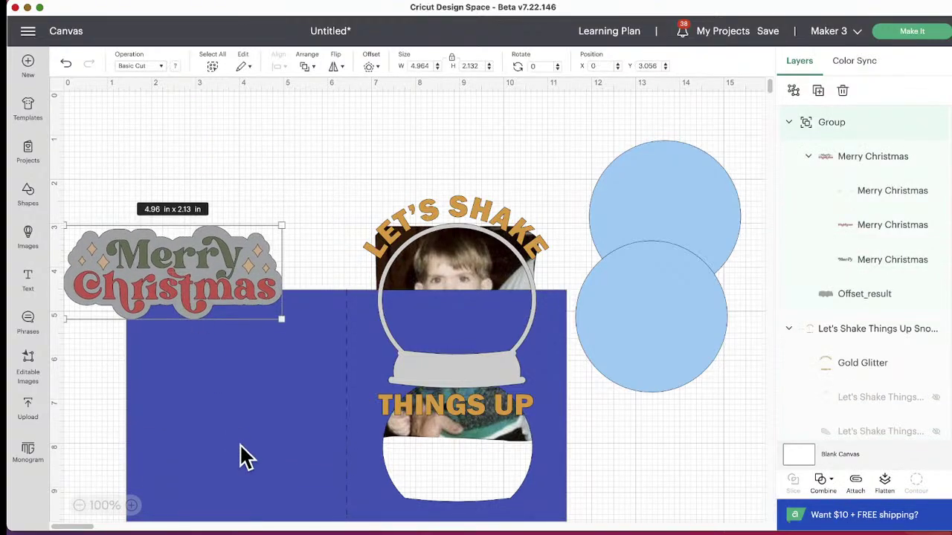
left_click_drag(240, 453, 241, 300)
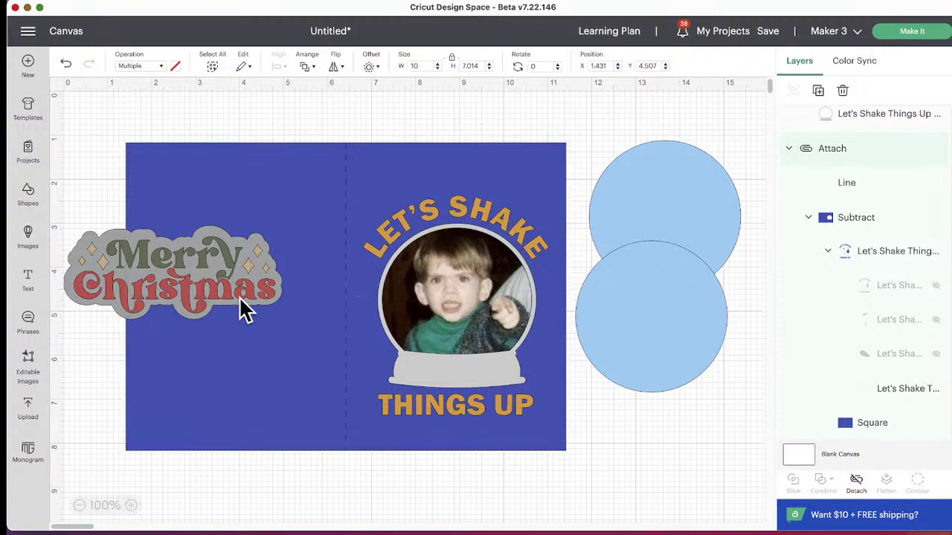
Scale the Merry Christmas group to 4.7 in wide and center it at the top of the card's back panel.
left_click_drag(133, 280, 170, 194)
left_click_drag(122, 238, 136, 234)
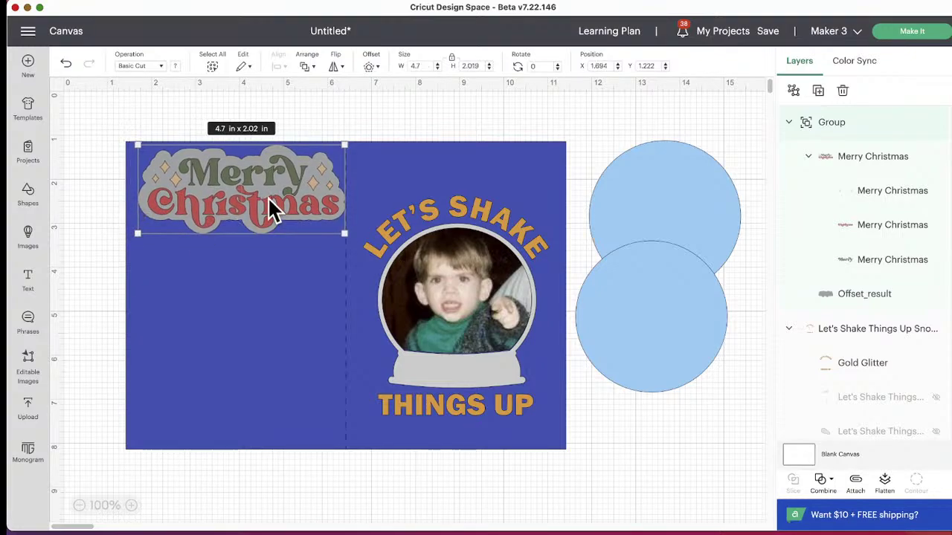
left_click_drag(268, 196, 265, 187)
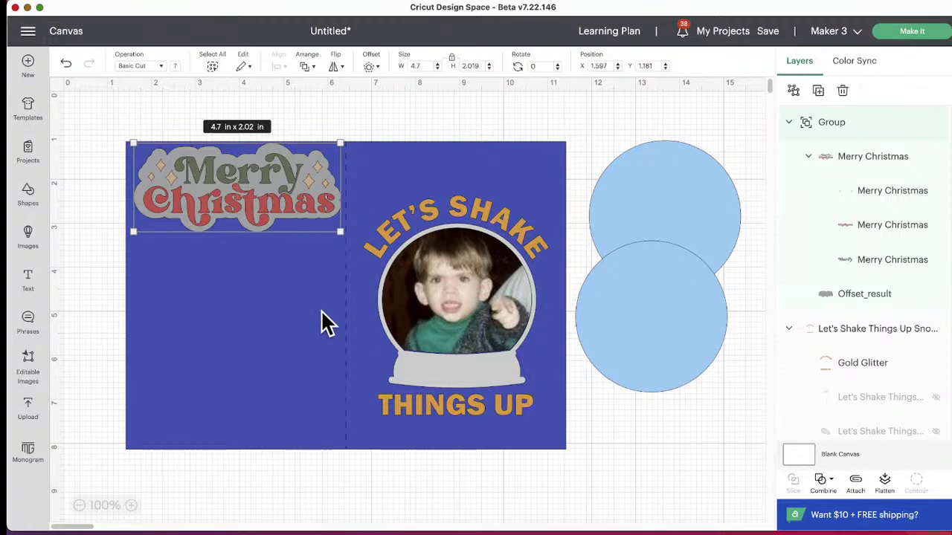
Move the child's photo out from behind the card to below the acetate circles and realign the card base with the snow globe.
left_click(477, 302)
mouse_move(477, 302)
left_mouse_down()
mouse_move(480, 311)
mouse_move(480, 301)
left_mouse_up()
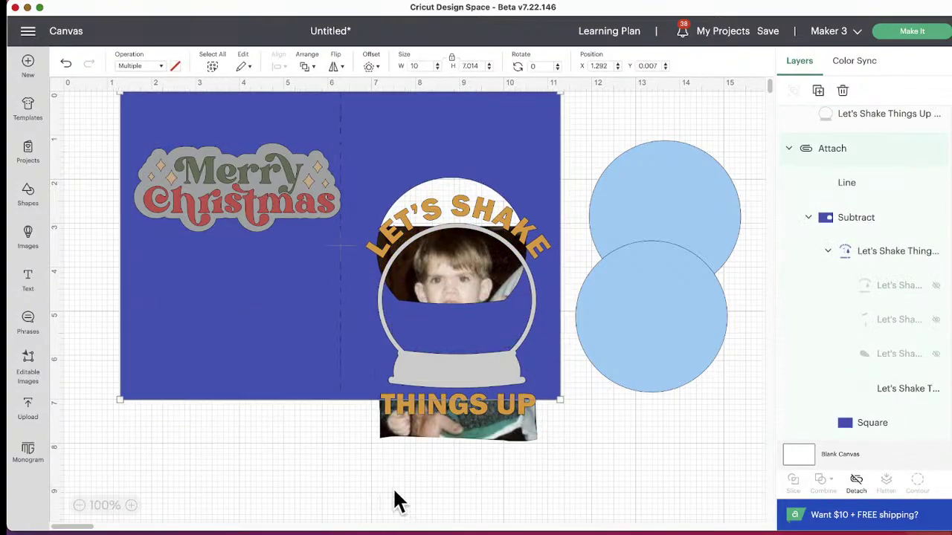
left_click_drag(440, 429, 647, 505)
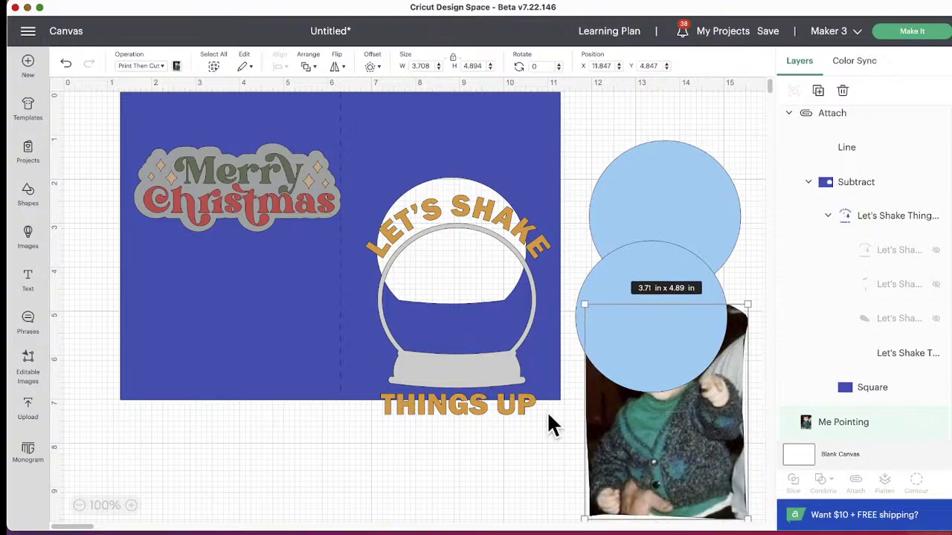
left_click_drag(255, 350, 257, 387)
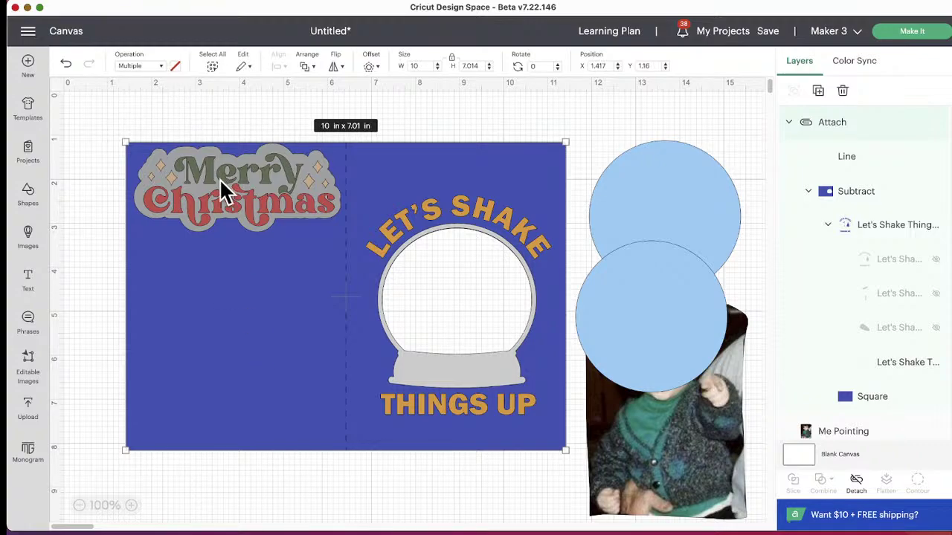
Recolor the sparkles around the Merry Christmas lettering to the same gold as the "Let's Shake Things Up" lettering.
scroll(923, 295, "down", 1)
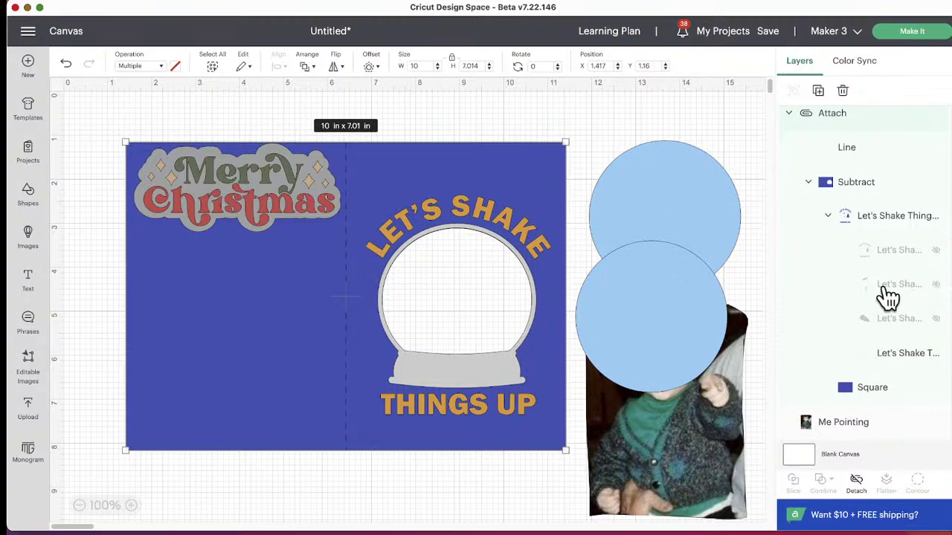
scroll(888, 296, "up", 10)
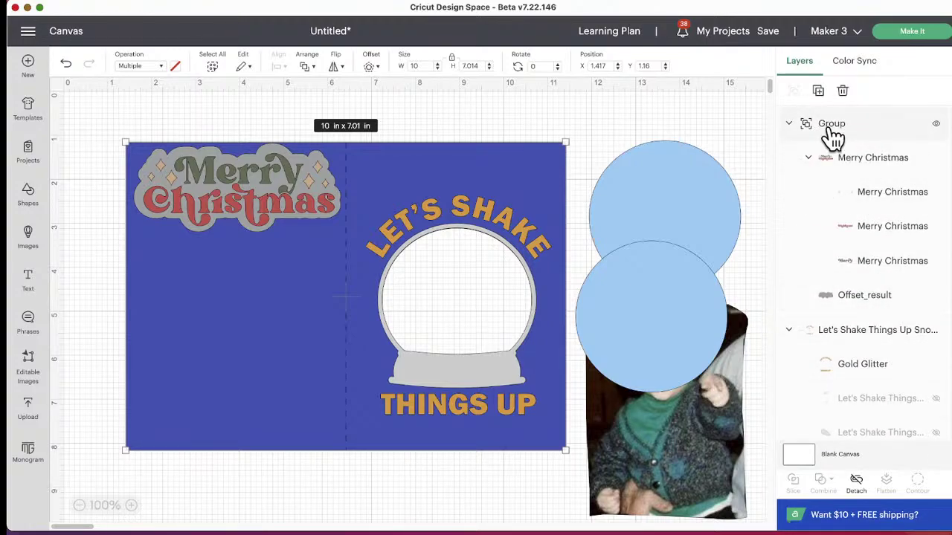
left_click(885, 192)
left_click(175, 66)
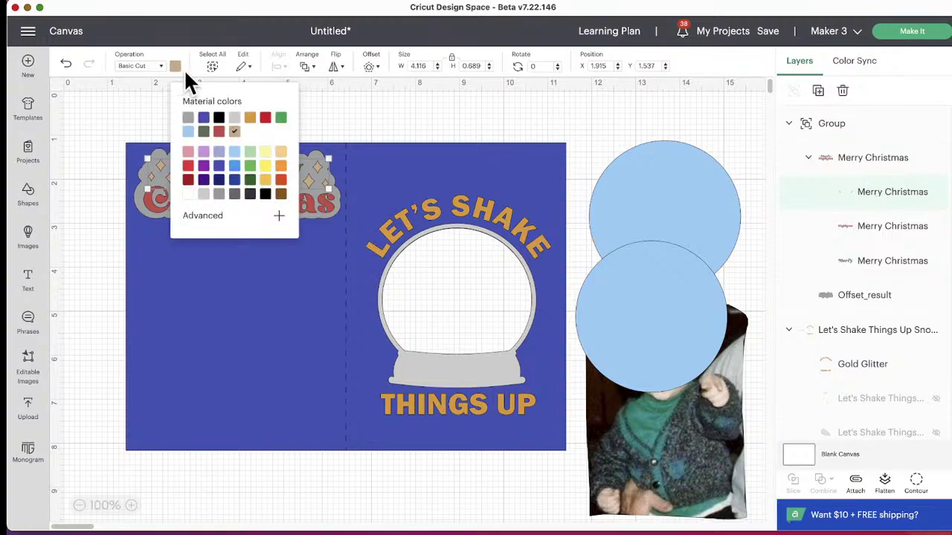
left_click(250, 117)
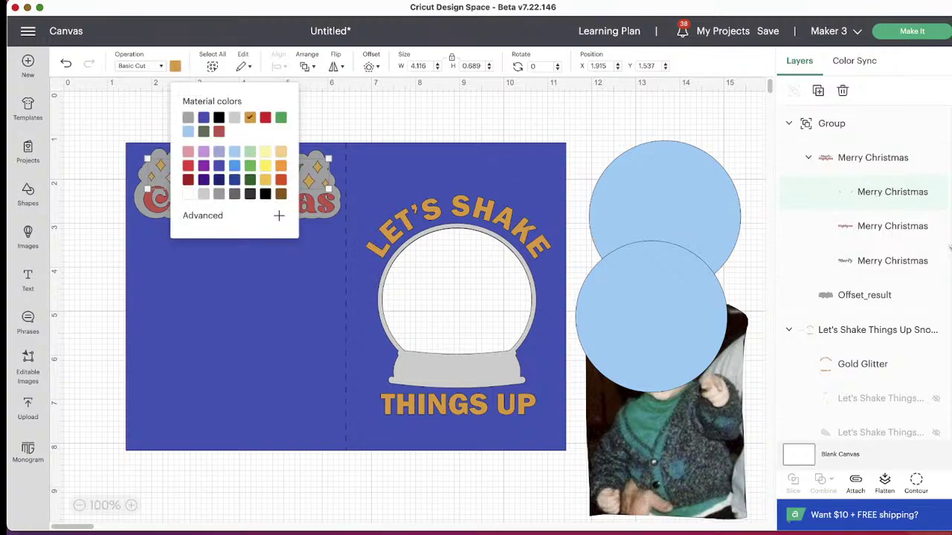
Recolor the word "Christmas" to bright red and the word "Merry" to bright green using the existing material colors.
left_click(916, 232)
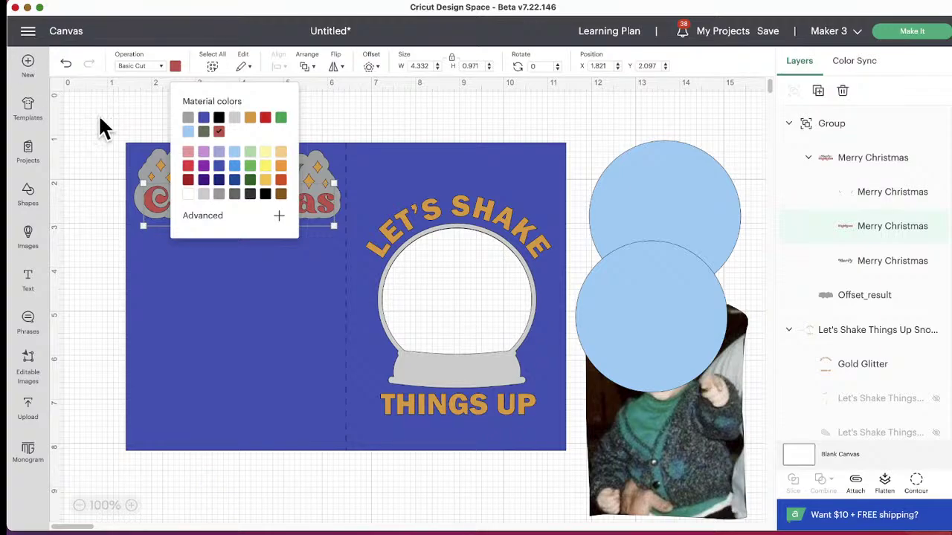
left_click(266, 120)
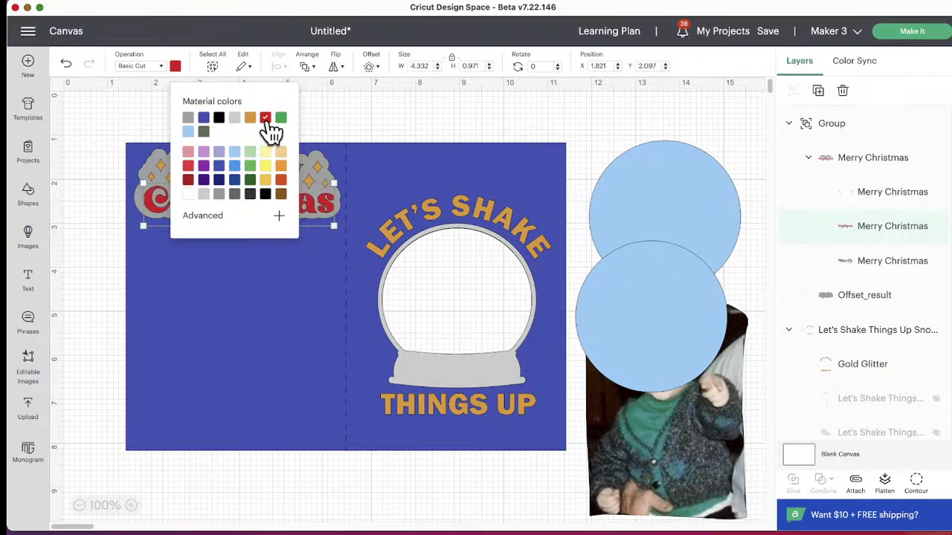
left_click(387, 128)
left_click(894, 262)
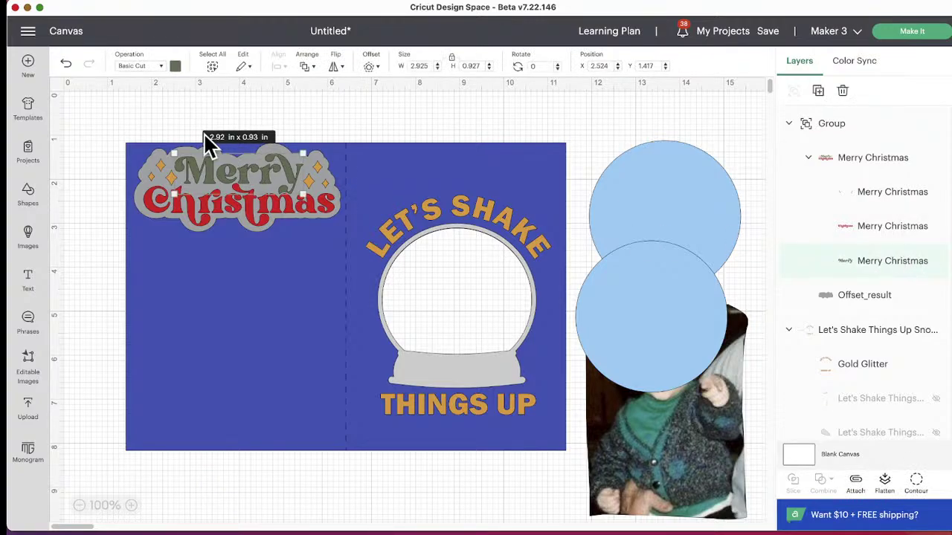
left_click(175, 66)
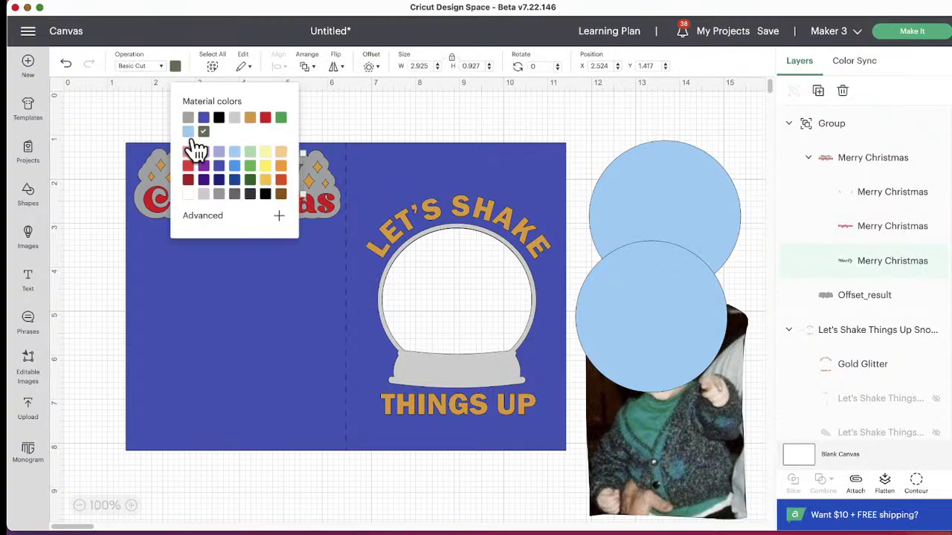
left_click(281, 119)
left_click(392, 115)
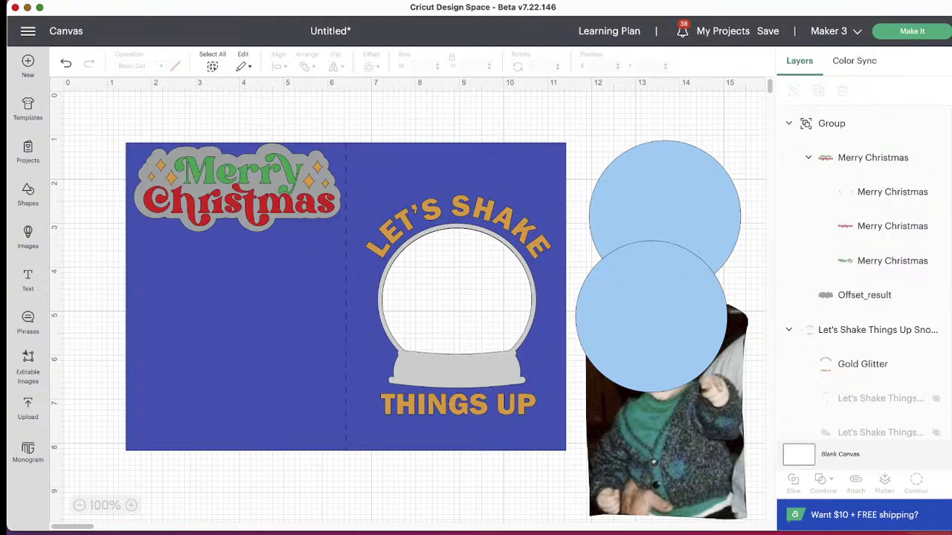
Recolor the offset backing behind the Merry Christmas lettering to a custom near-white.
left_click(872, 295)
left_click(174, 67)
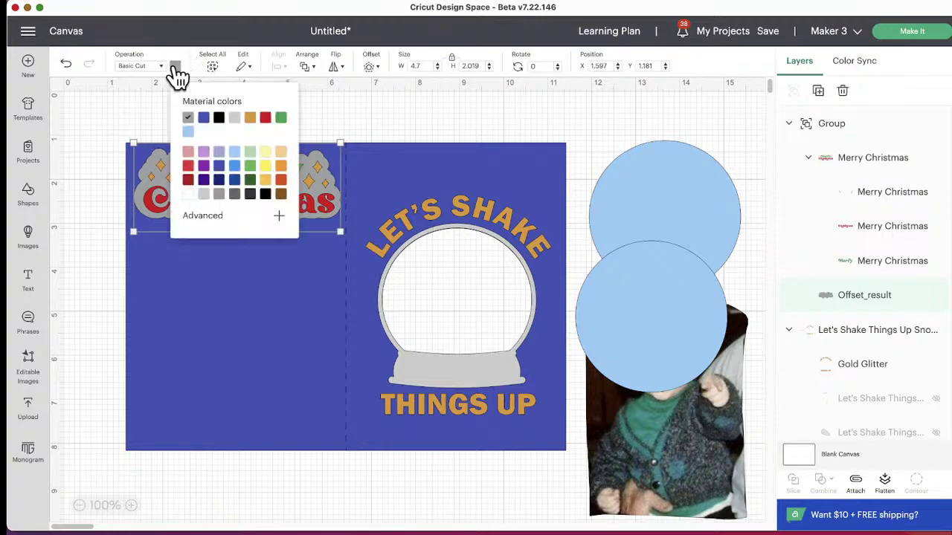
left_click(234, 119)
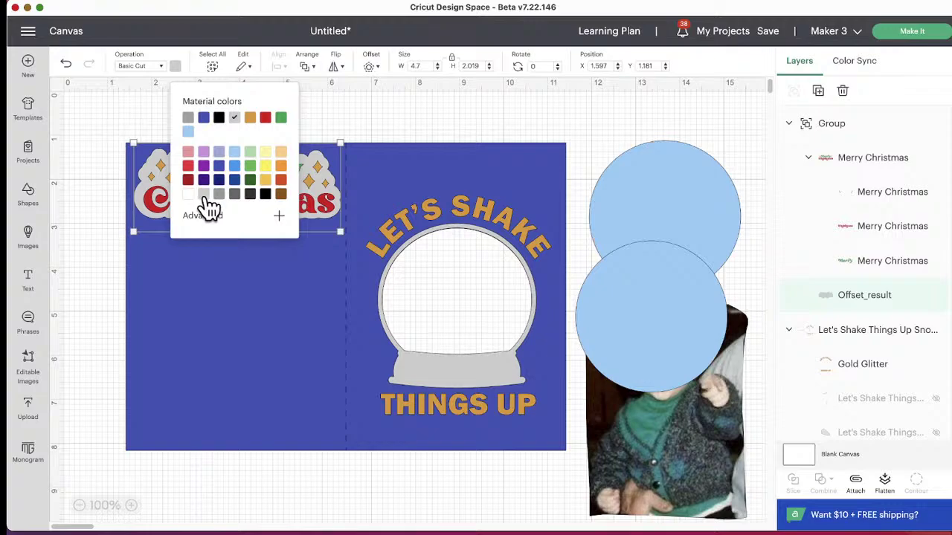
left_click(279, 216)
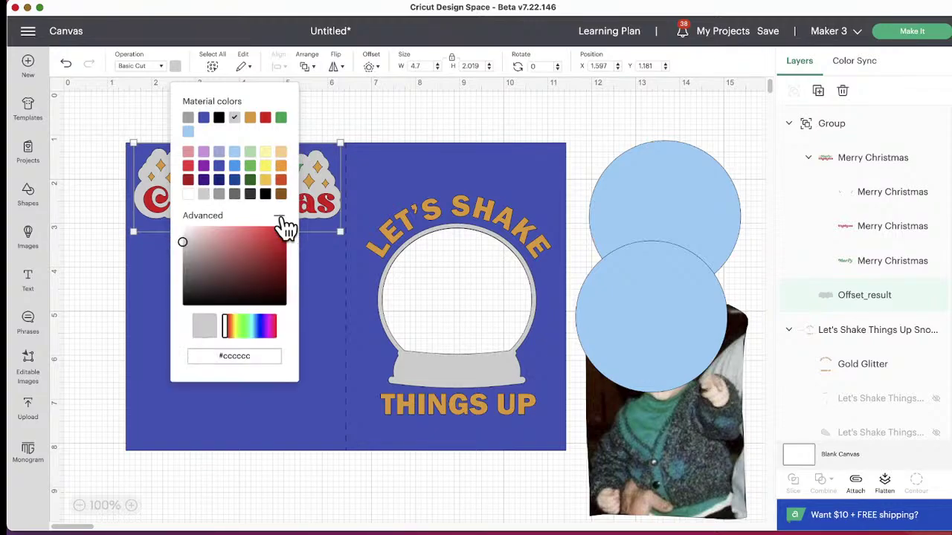
left_click_drag(186, 243, 180, 226)
left_click(339, 95)
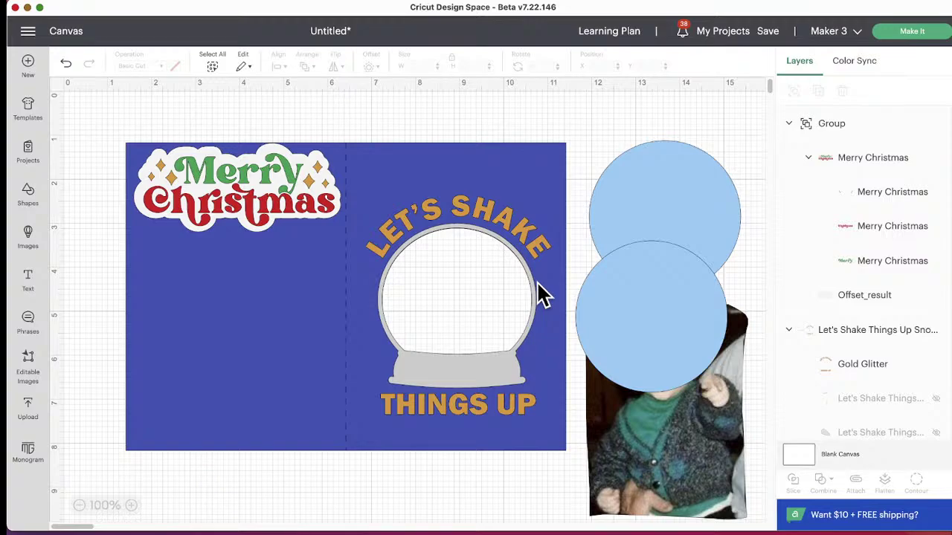
Move the lower acetate circle up over the other one and delete the child's photo from the canvas.
left_click_drag(328, 365, 272, 327)
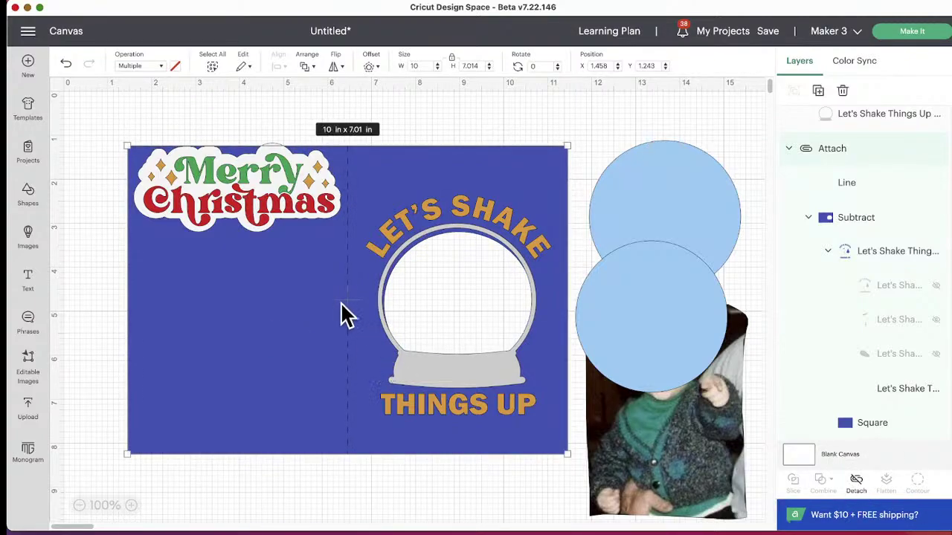
mouse_move(297, 336)
left_mouse_down()
mouse_move(283, 334)
mouse_move(290, 342)
mouse_move(292, 323)
left_mouse_up()
left_click_drag(697, 304, 699, 223)
left_click_drag(689, 371, 673, 360)
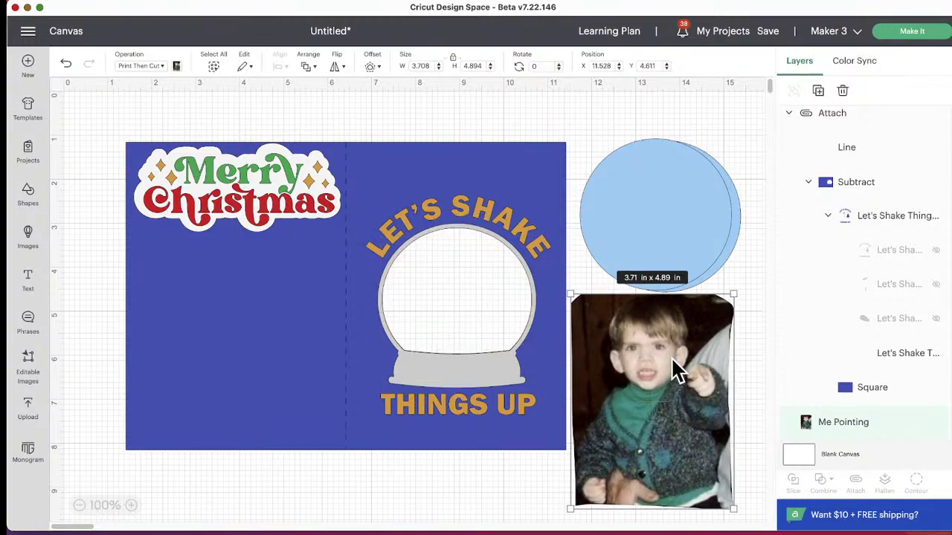
key("Delete")
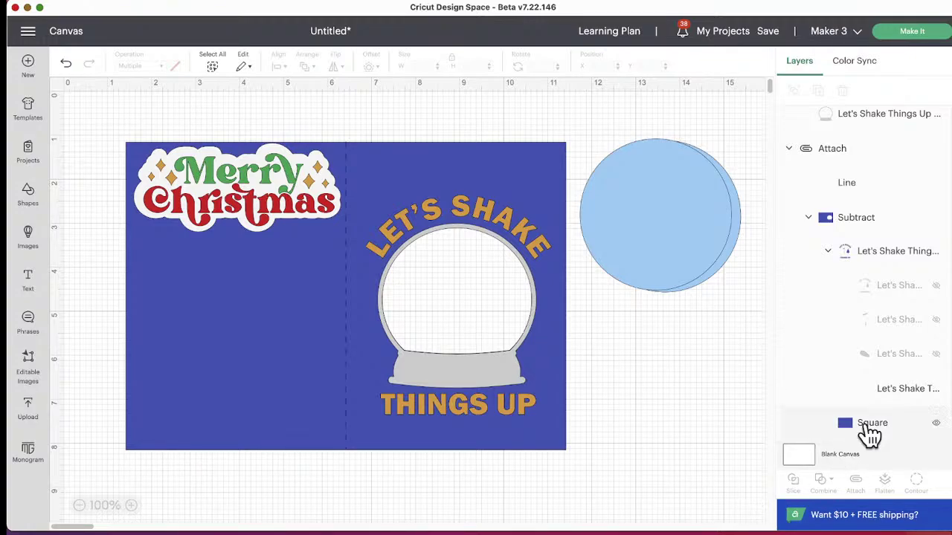
scroll(686, 348, "right", 10)
scroll(689, 351, "left", 10)
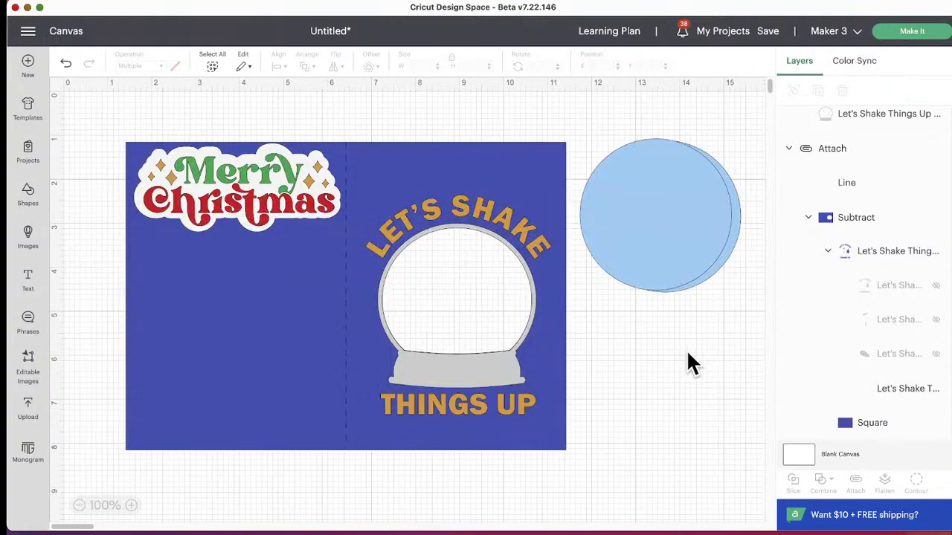
Offset the front acetate circle to the right of the other one, at about X 12.94 and Y 1.24 in.
mouse_move(183, 170)
left_mouse_down()
mouse_move(192, 161)
mouse_move(186, 175)
mouse_move(180, 167)
left_mouse_up()
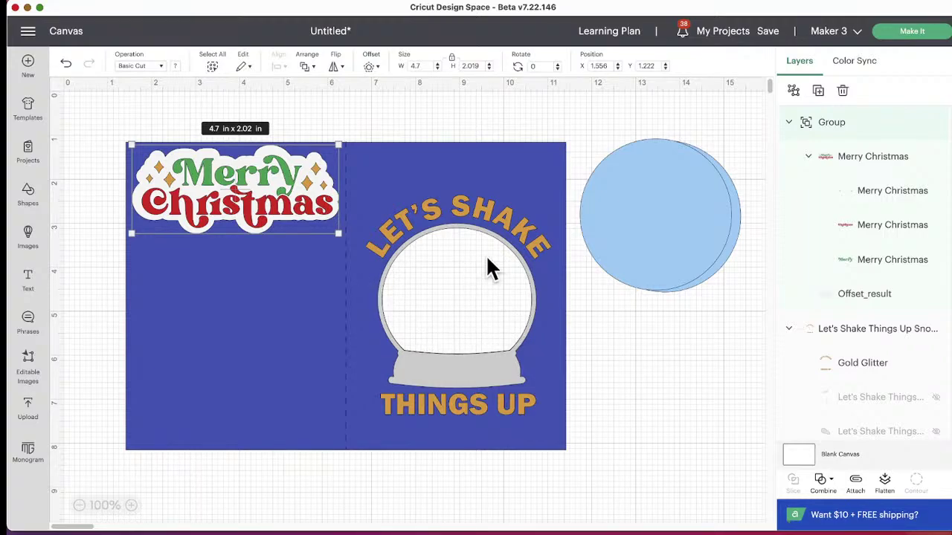
left_click_drag(664, 212, 640, 222)
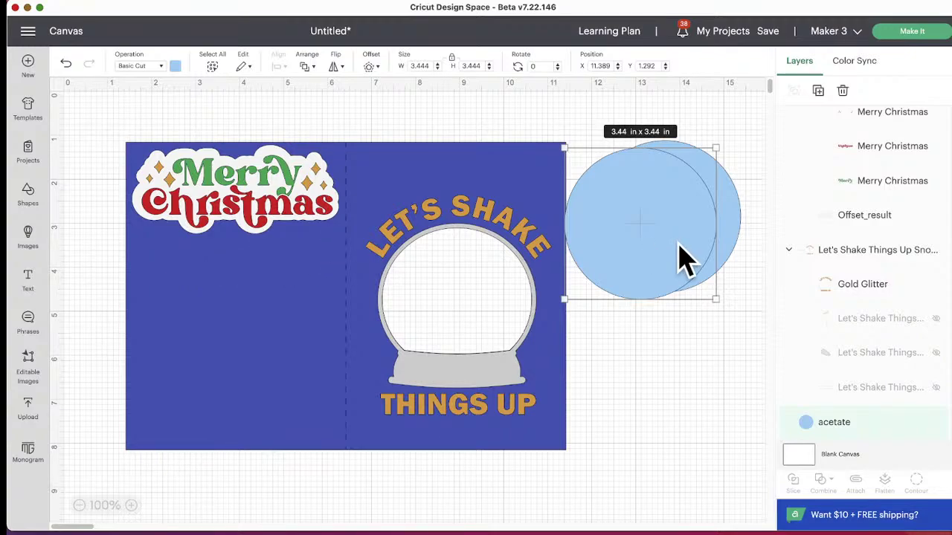
left_click_drag(683, 257, 716, 248)
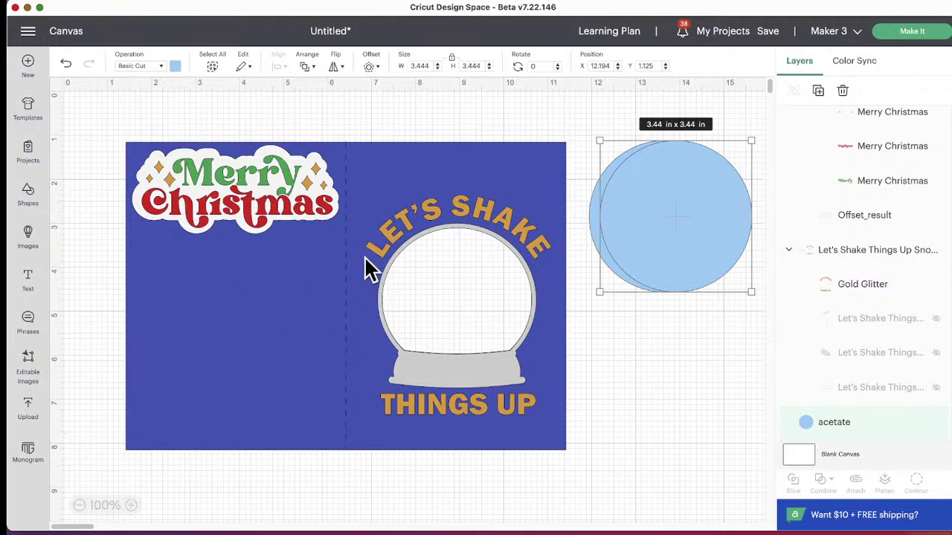
mouse_move(695, 215)
left_mouse_down()
mouse_move(215, 323)
mouse_move(661, 257)
mouse_move(705, 218)
left_mouse_up()
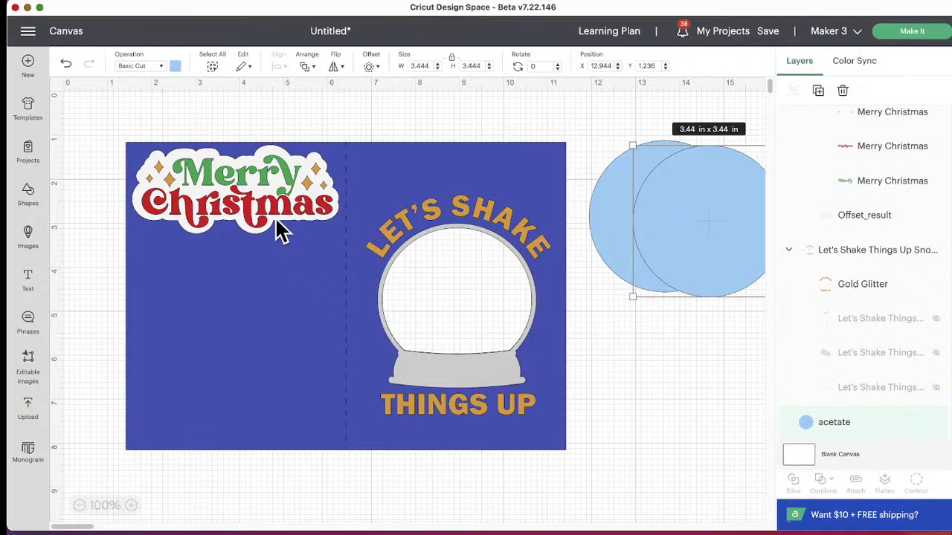
Position the Merry Christmas greeting at the top of the card's left half, at about X 1.58 and Y 1.18 in.
left_click_drag(274, 217, 276, 212)
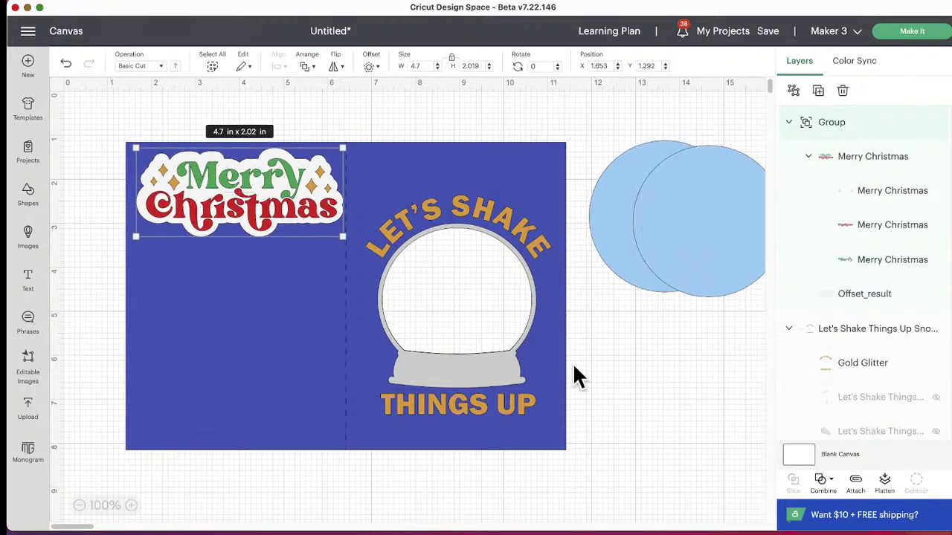
left_click_drag(198, 177, 192, 186)
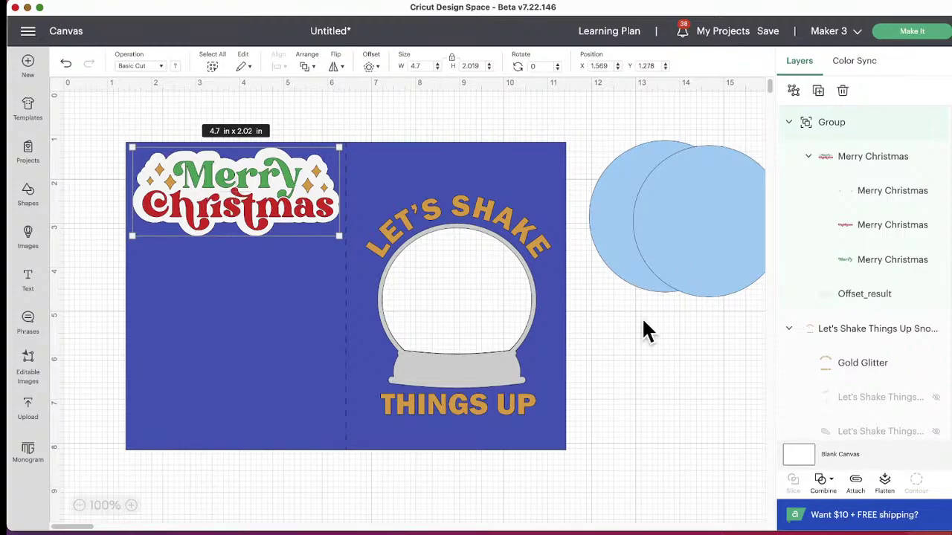
left_click_drag(270, 192, 278, 197)
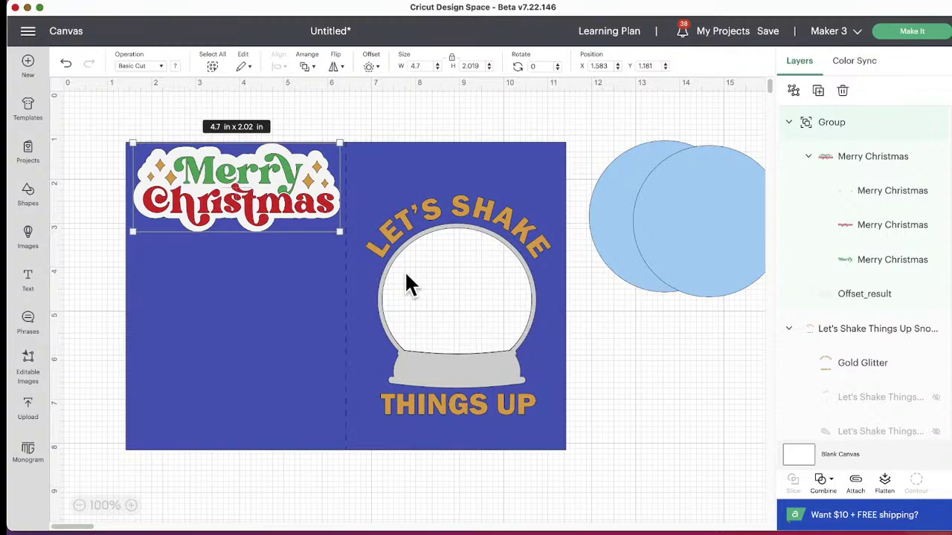
left_click(453, 361)
left_click(689, 362)
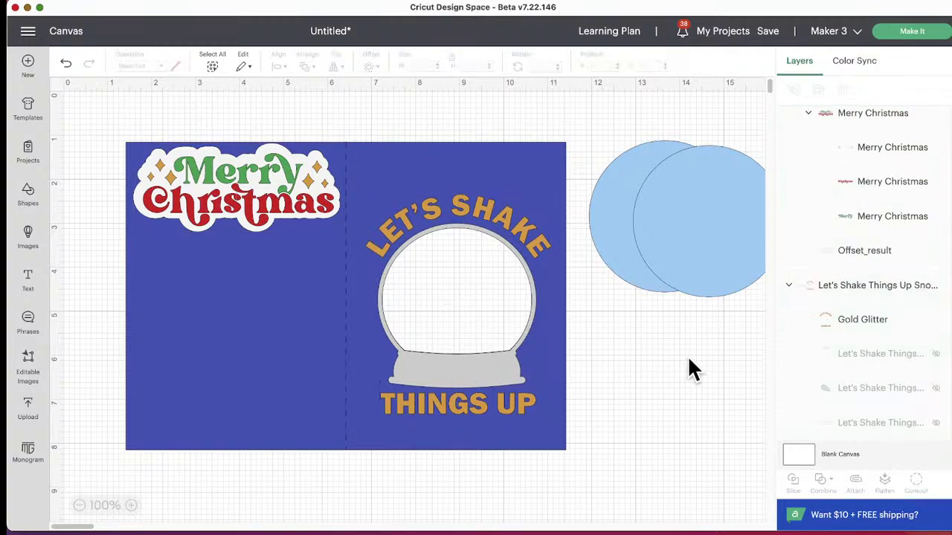